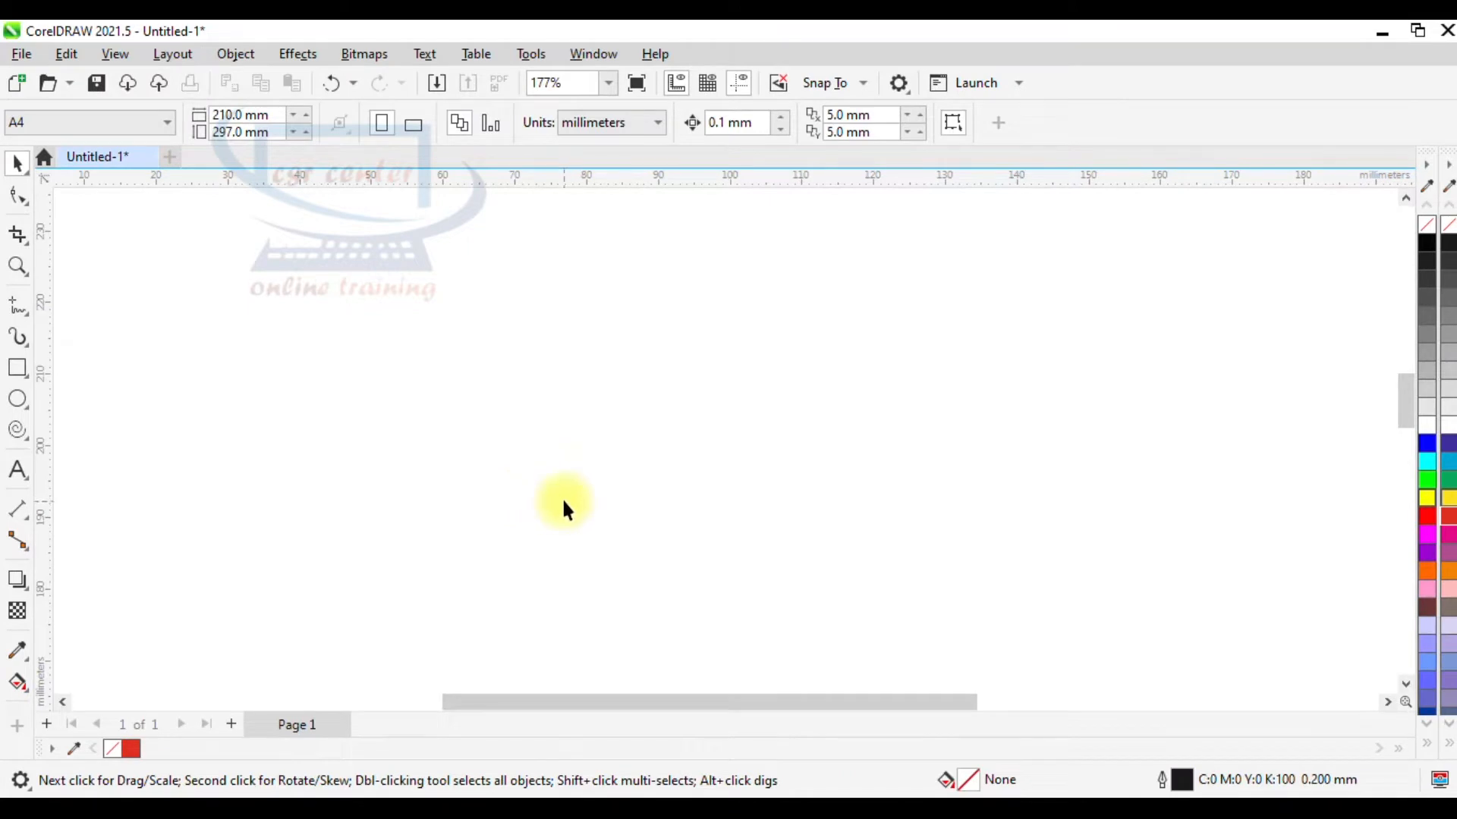
Import the bottle image 2.png from the Downloads folder and place it on the page about 42 by 55 mm
click(28, 55)
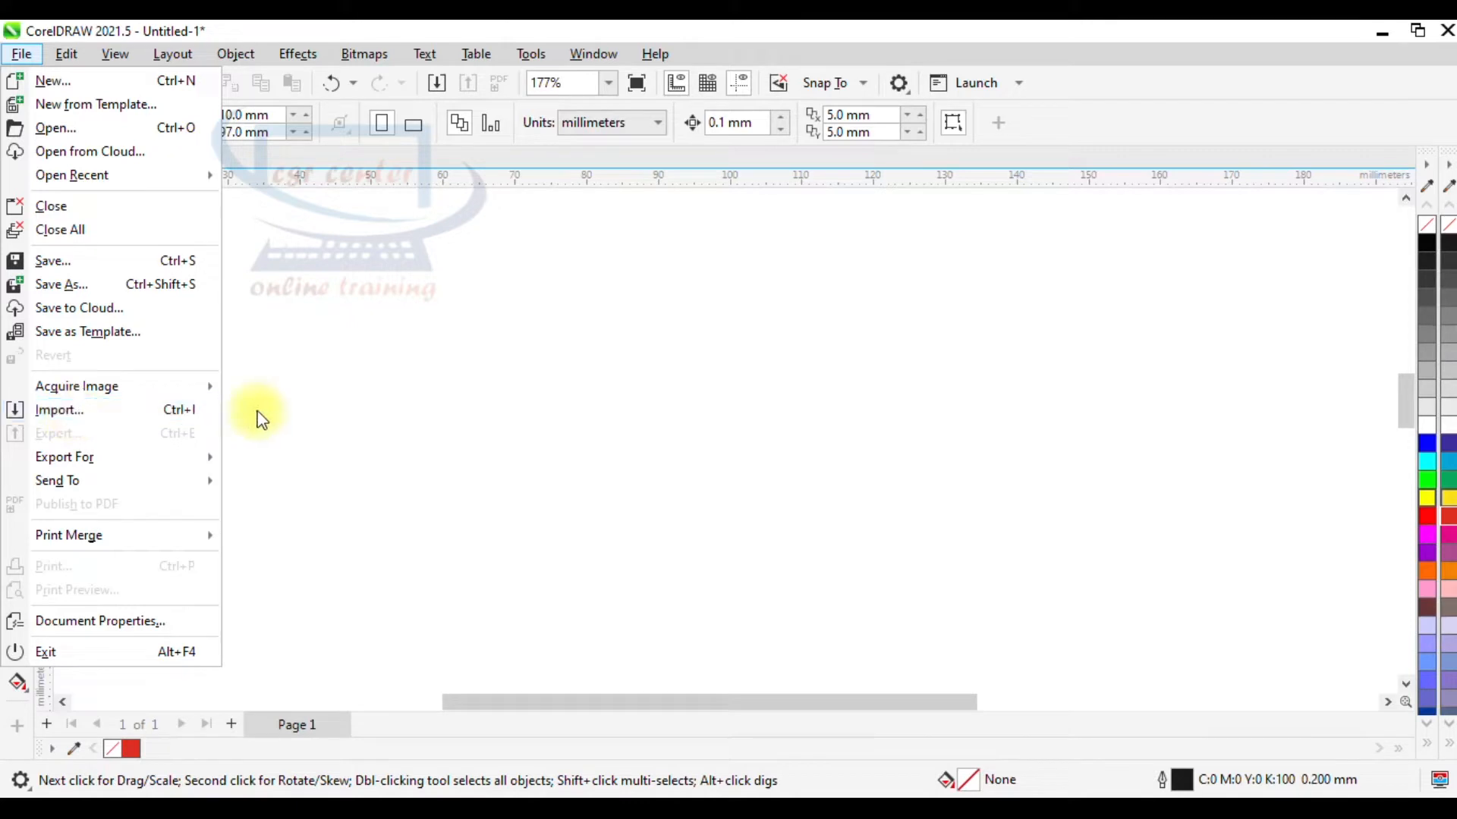
click(258, 312)
right_click(259, 313)
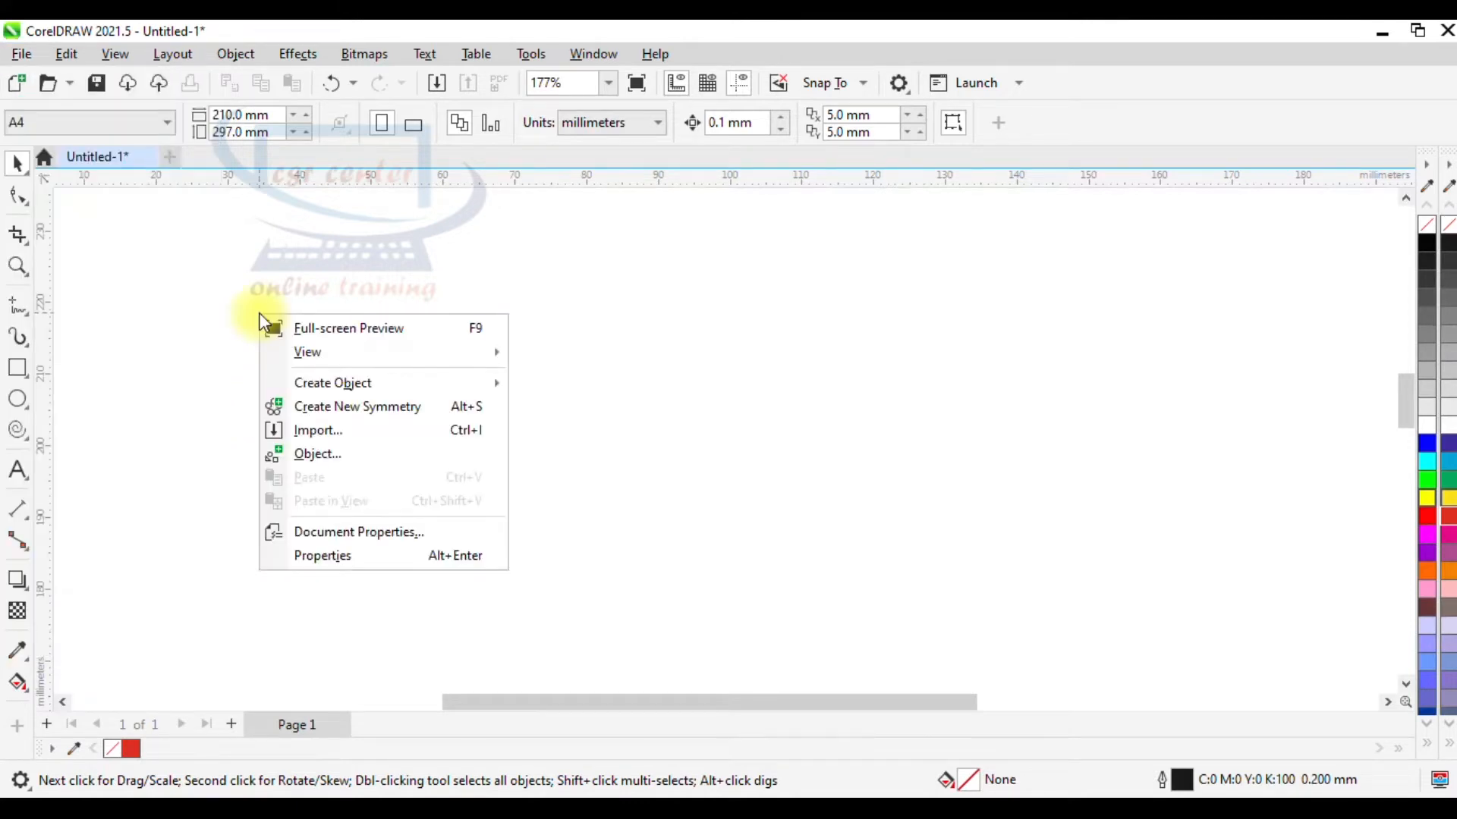
click(319, 431)
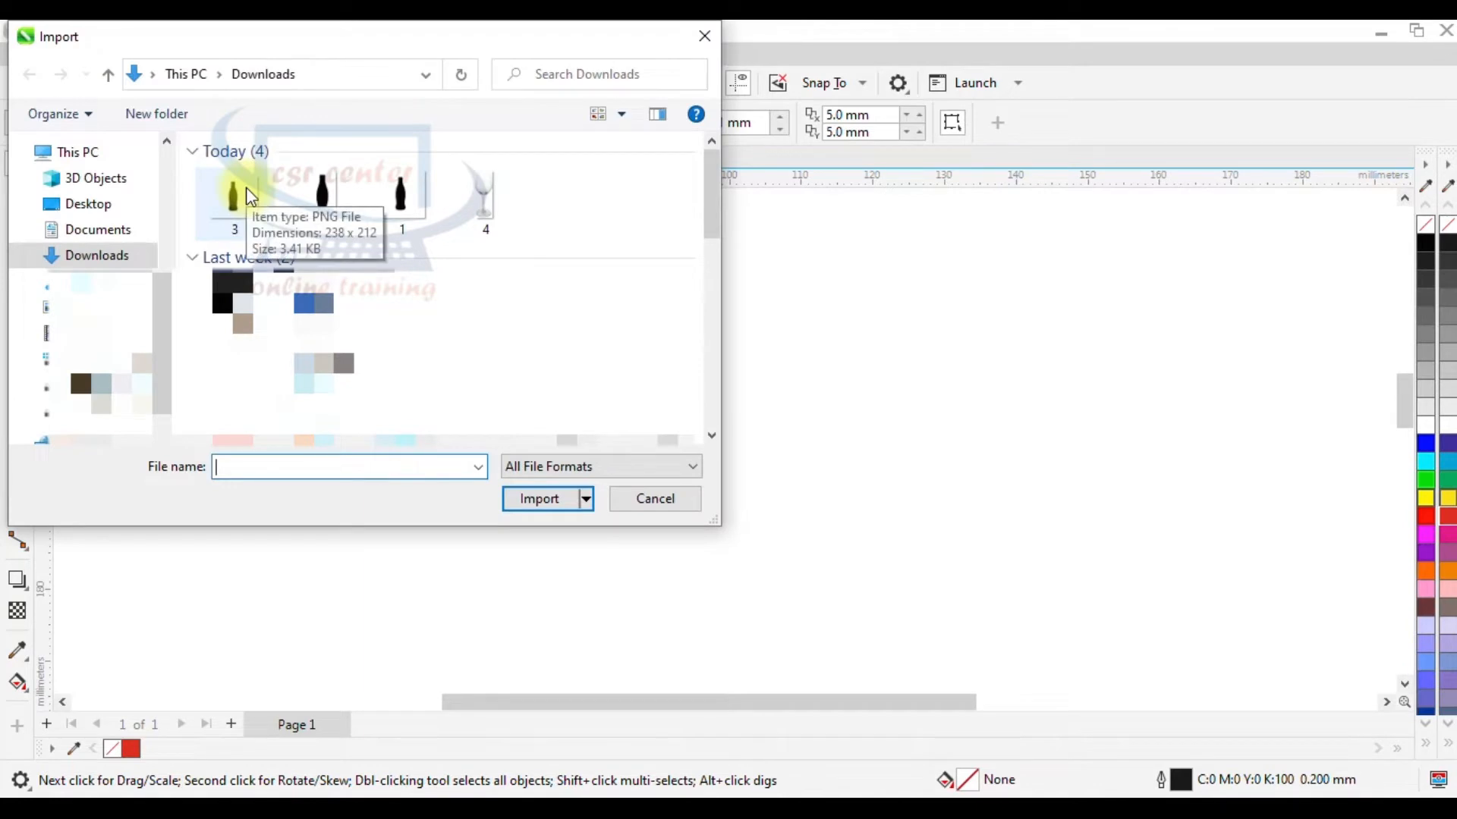
click(334, 202)
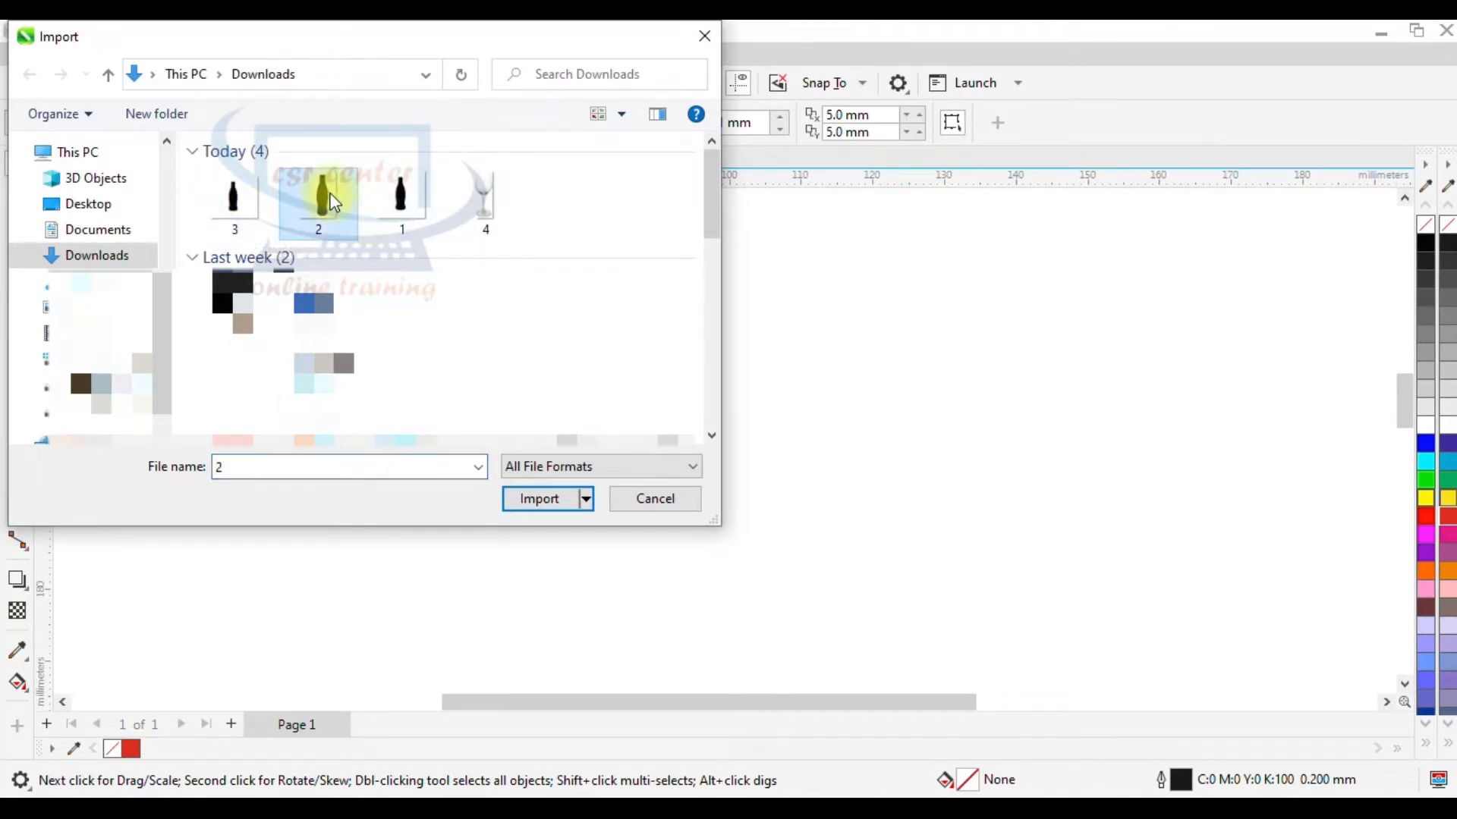
click(531, 497)
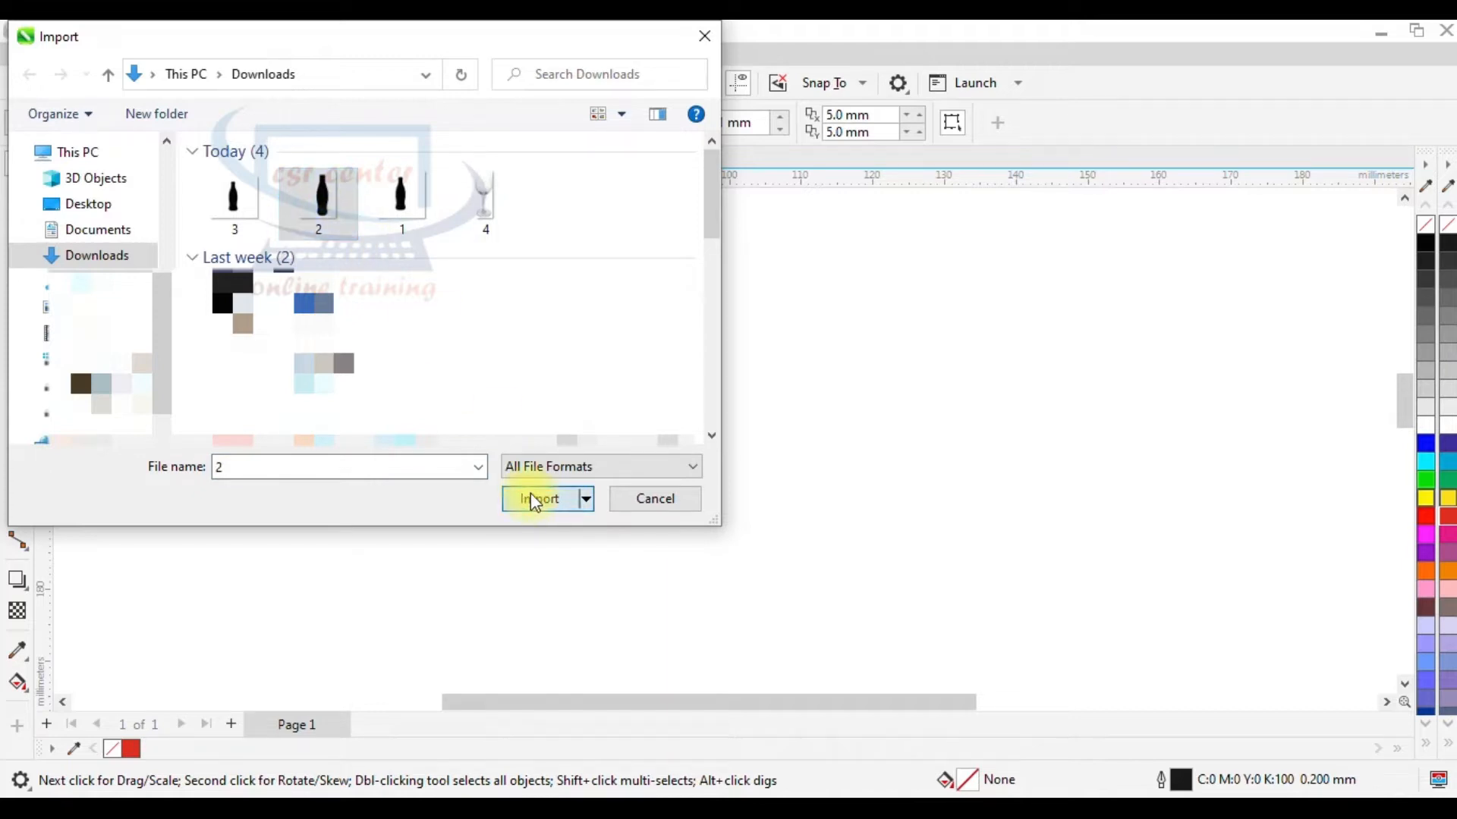
key(Return)
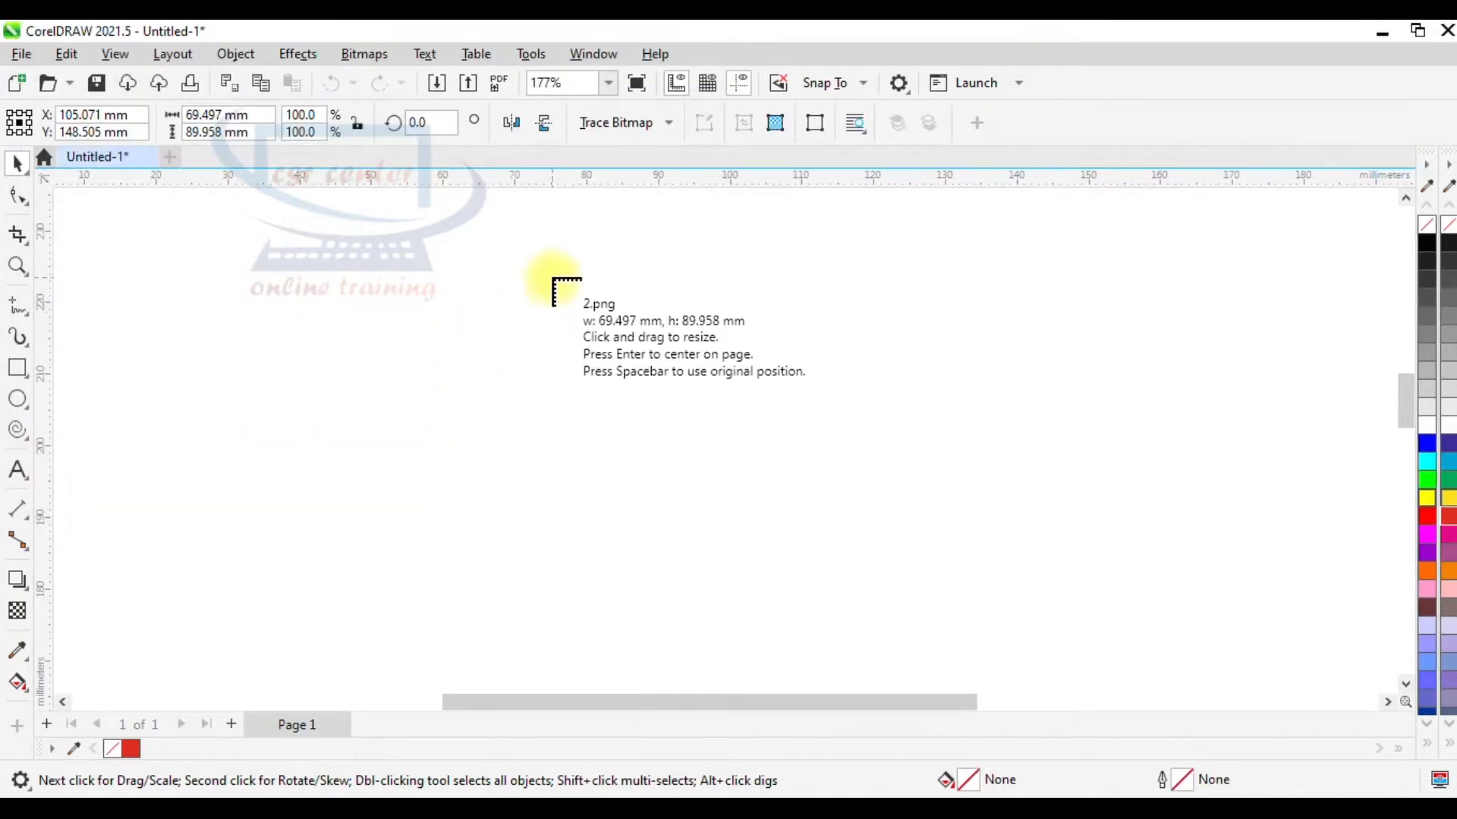
drag(771, 498, 706, 462)
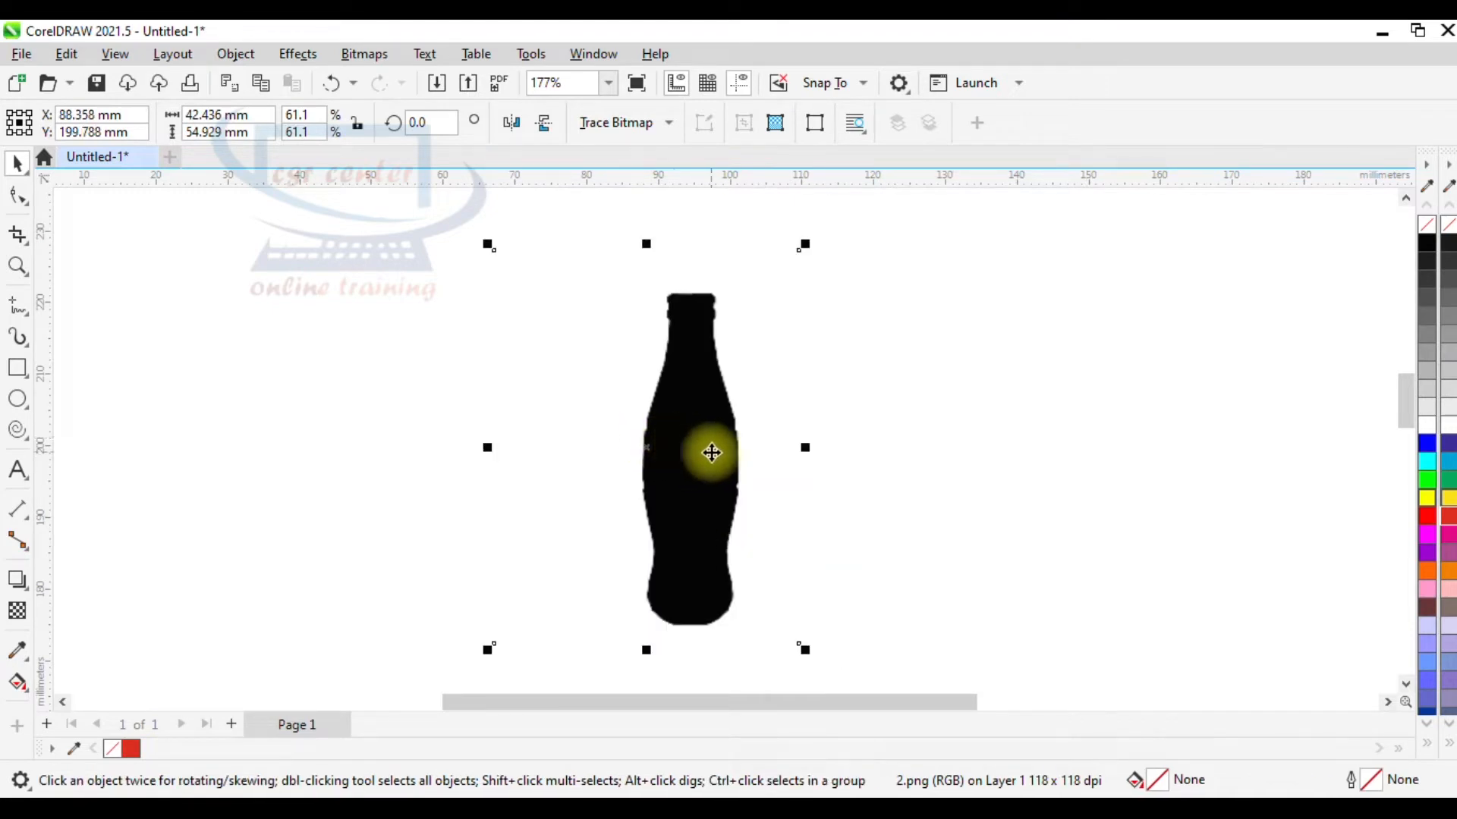
Examine the bottle image's edges up close and move the image to the left side of the page
click(879, 389)
click(707, 425)
scroll(707, 425, down, 1)
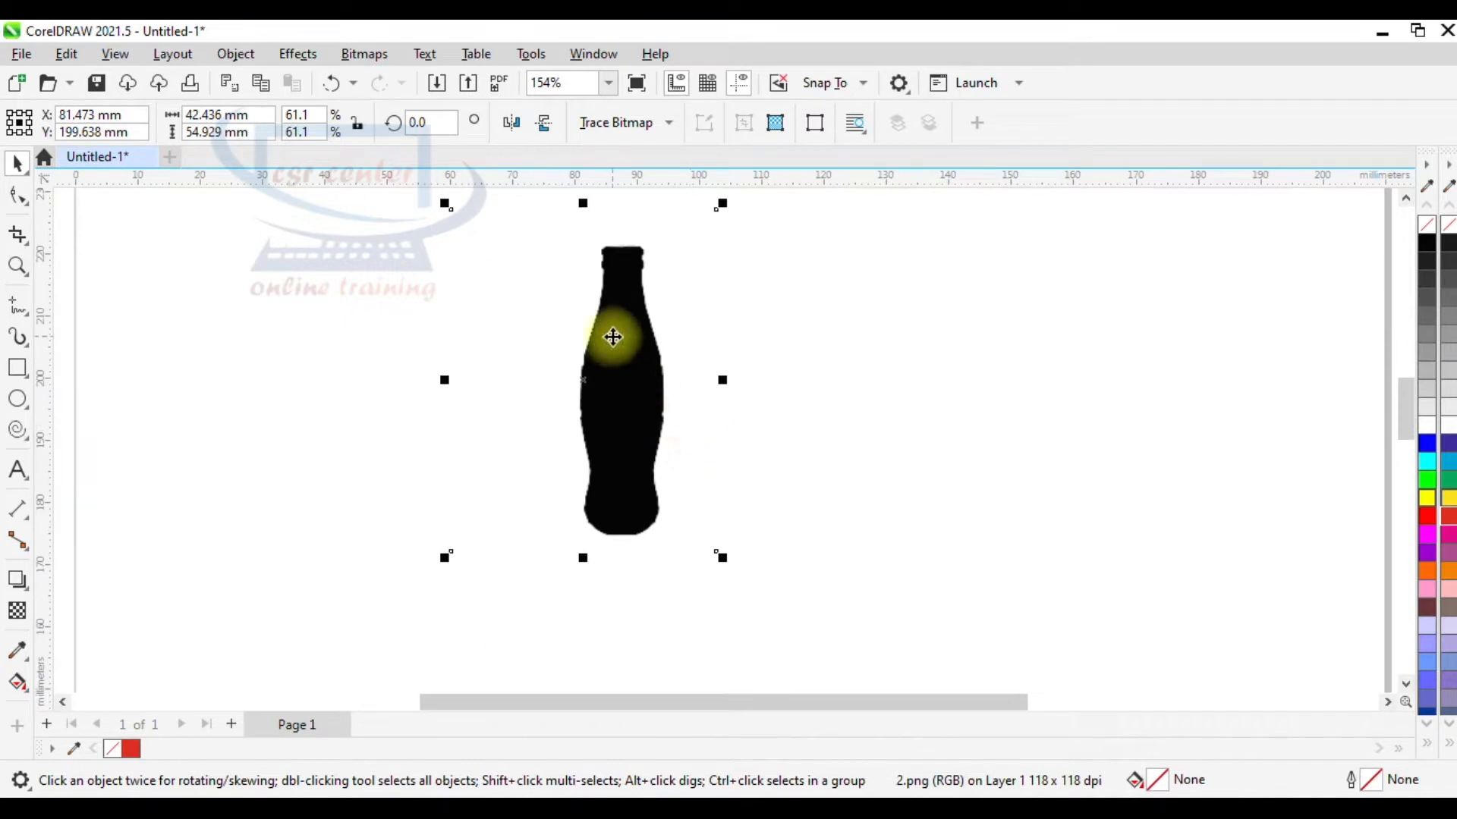
drag(613, 337, 599, 385)
scroll(598, 386, up, 15)
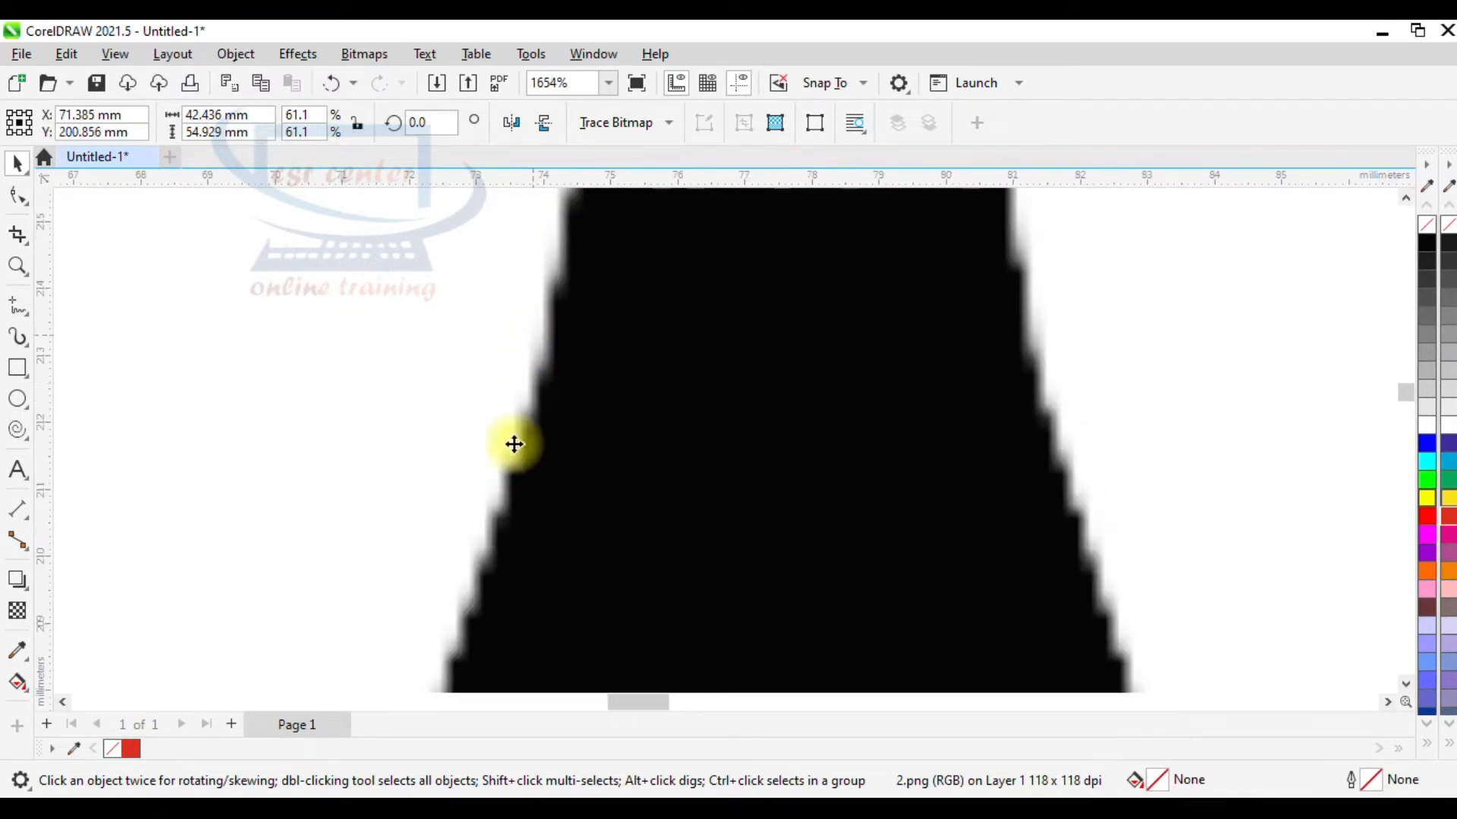
scroll(805, 509, down, 4)
scroll(806, 509, down, 5)
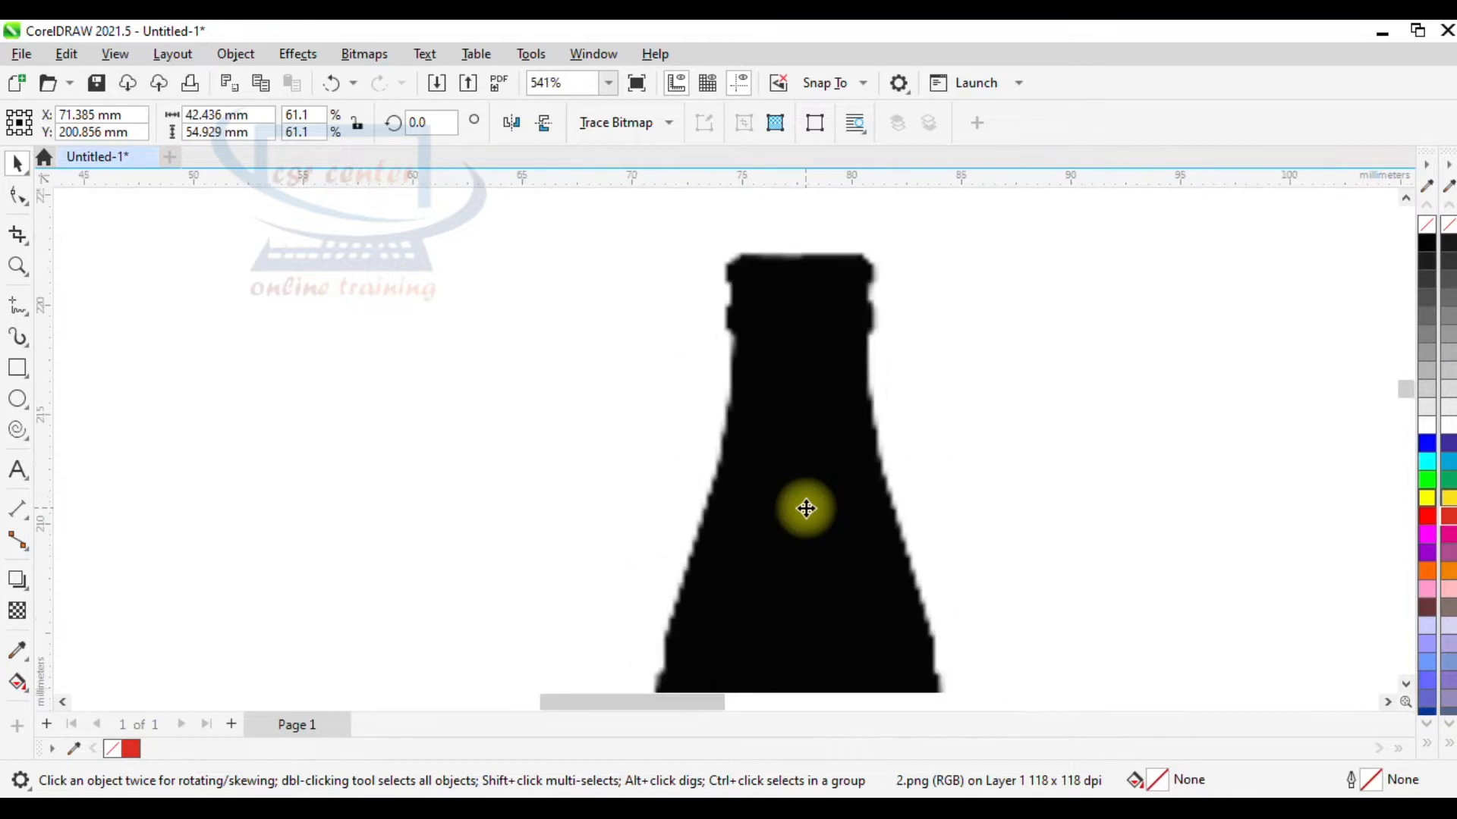
drag(787, 514, 711, 449)
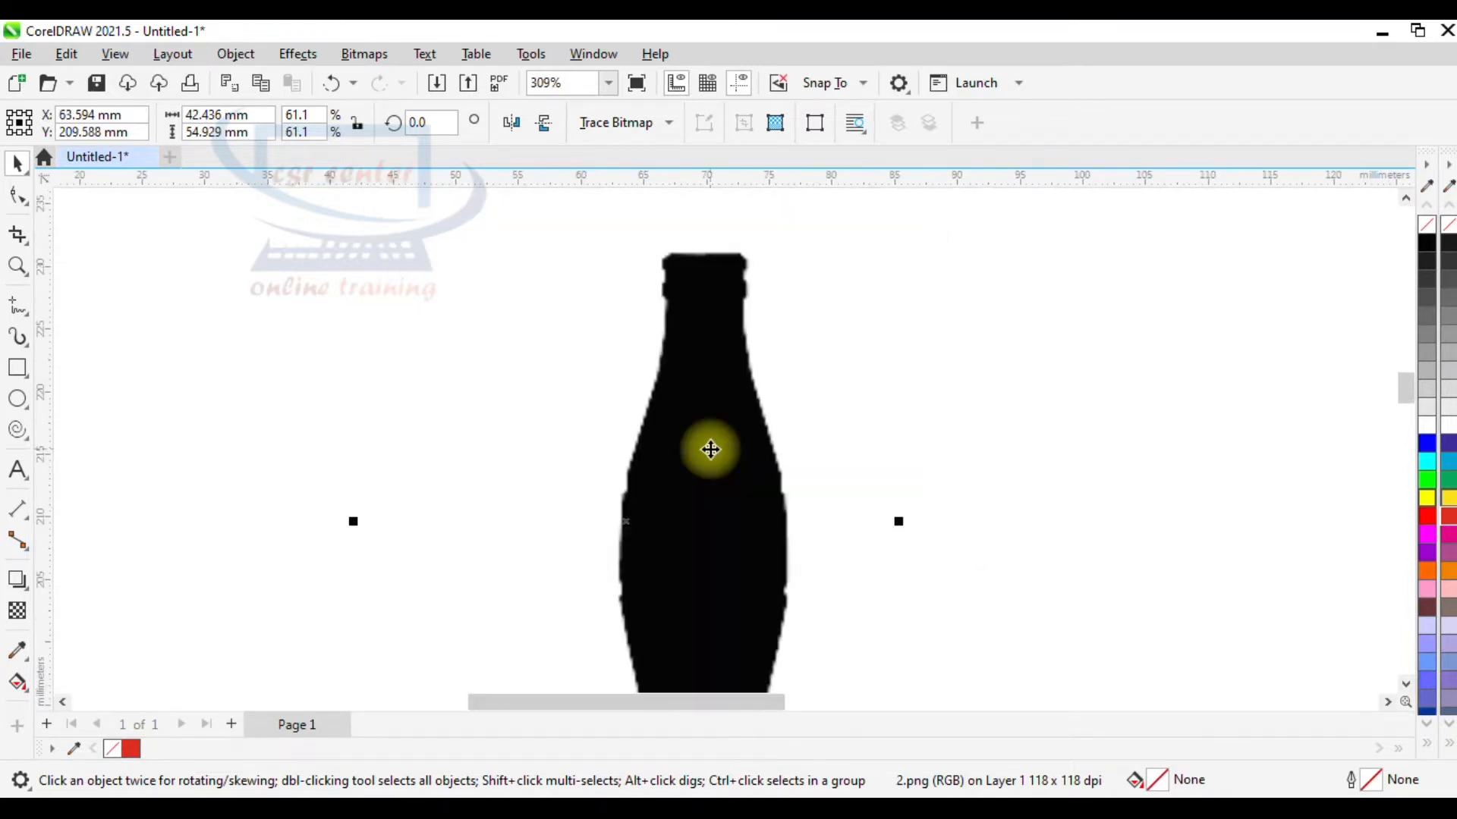
drag(743, 528, 704, 489)
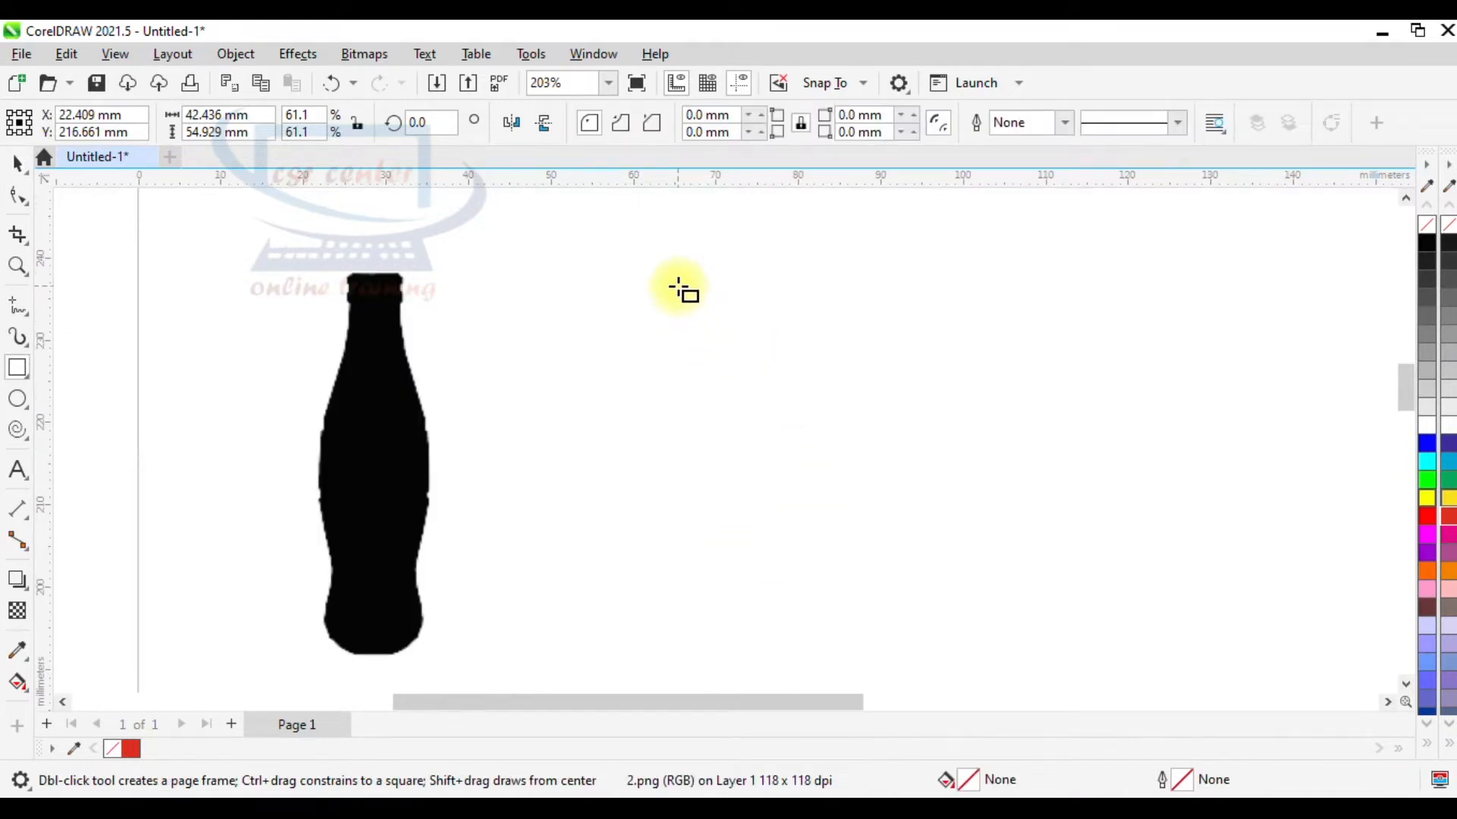
Draw a rectangle about 79 by 48 mm to the right of the bottle and colour it red
drag(677, 286, 1303, 665)
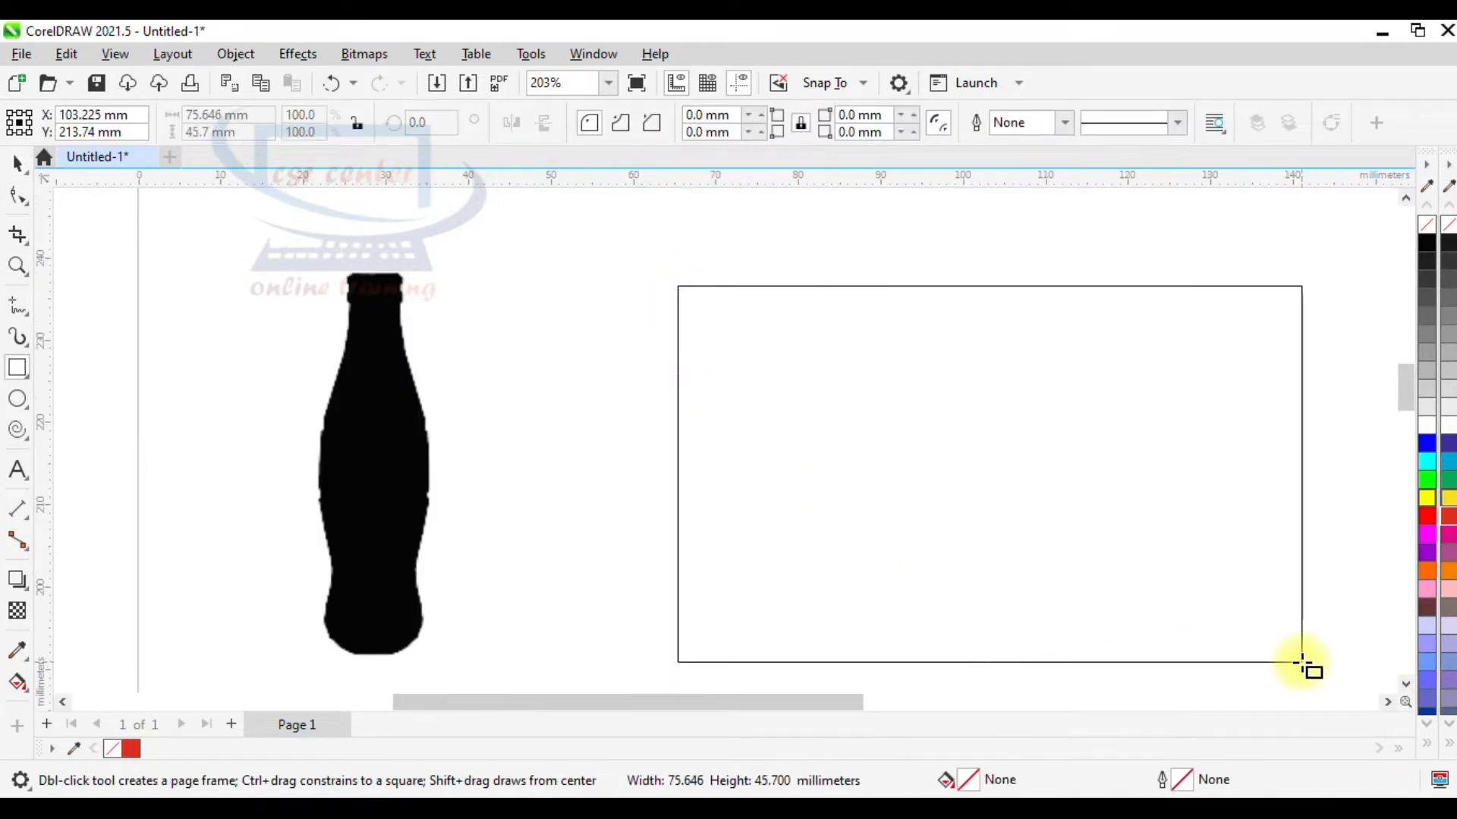
key(space)
drag(979, 472, 879, 442)
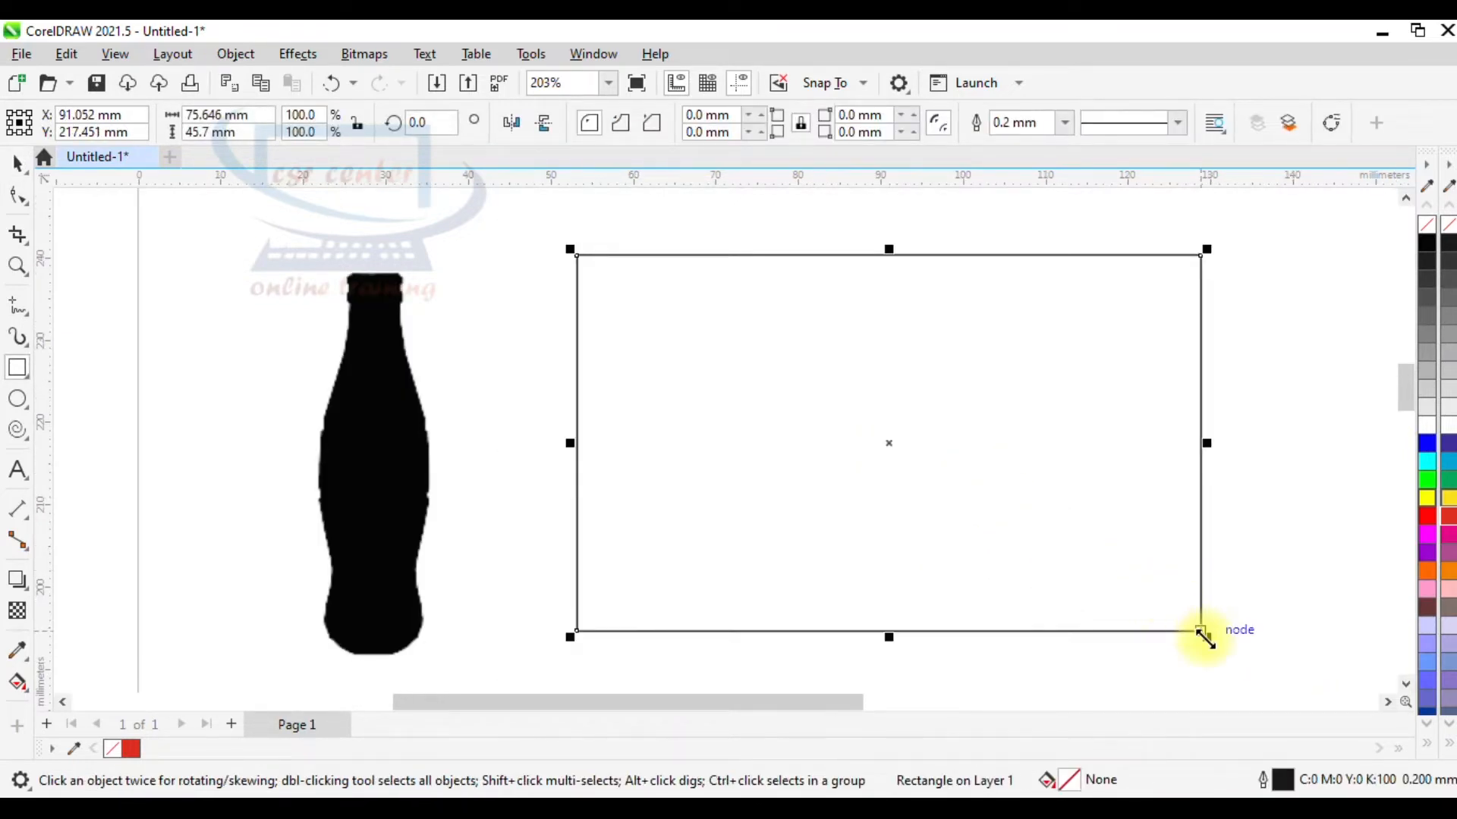
drag(1206, 638, 1232, 653)
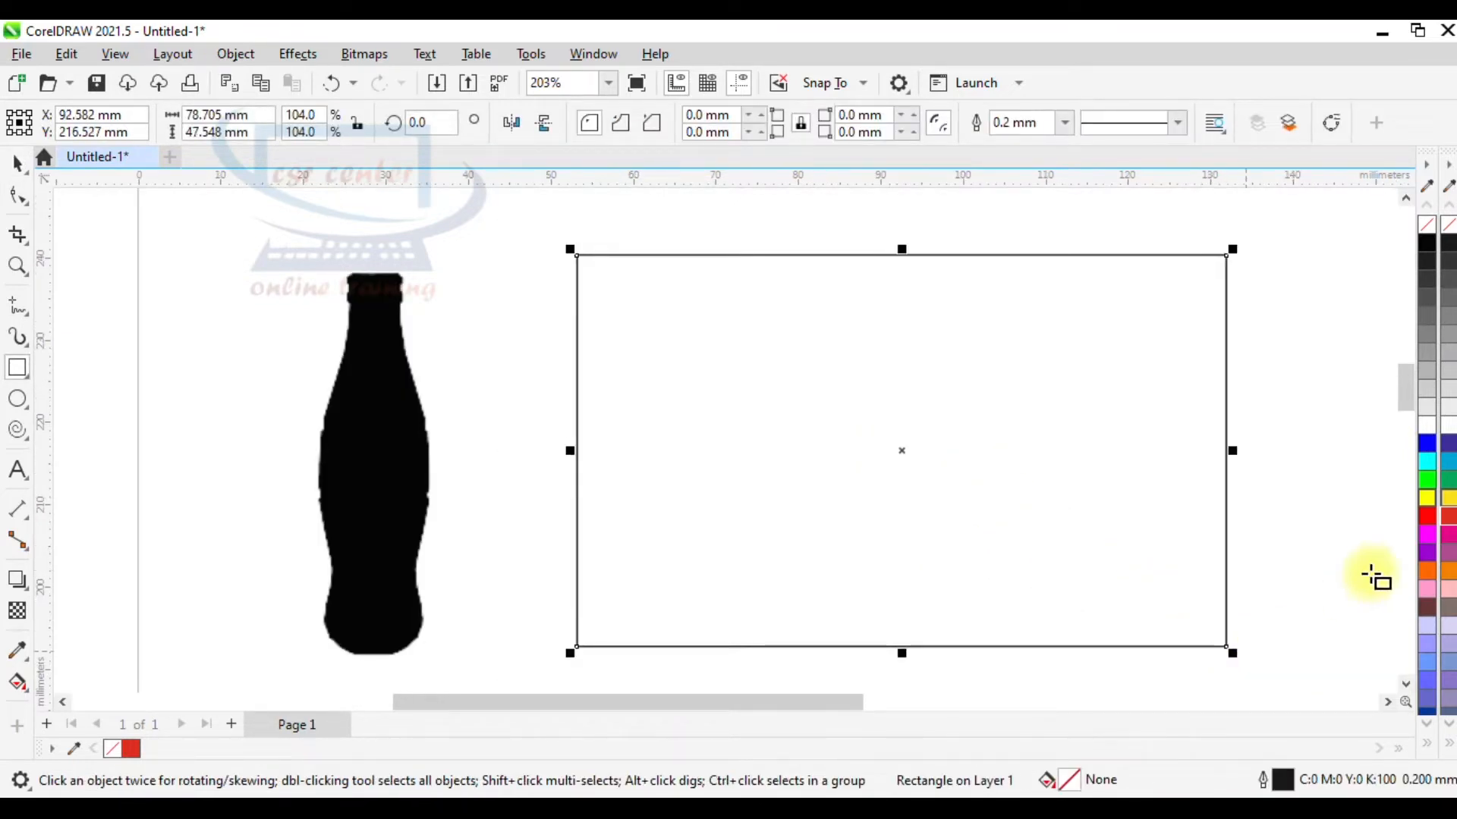
click(1428, 518)
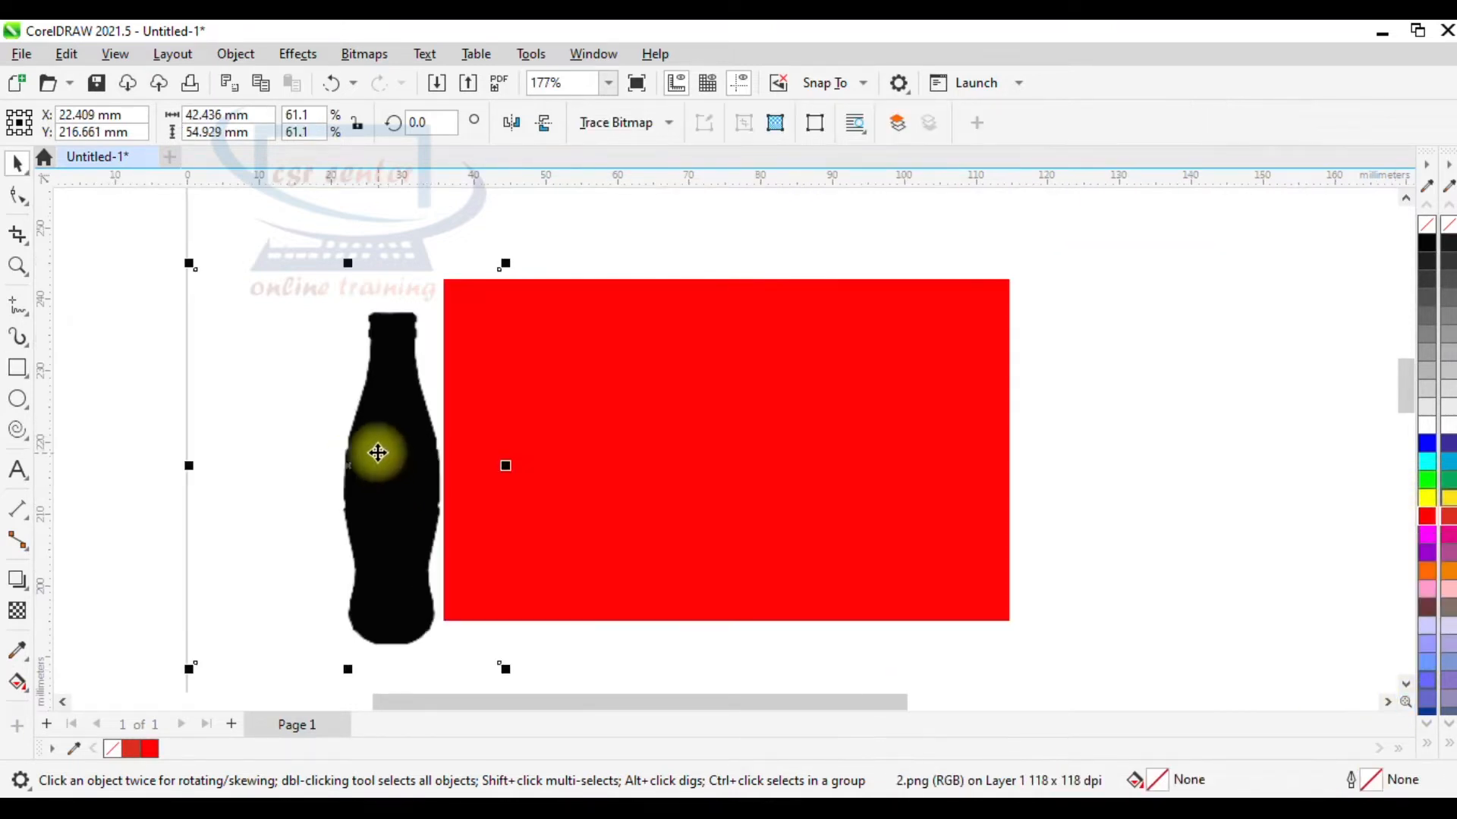
Move the bottle image over the red rectangle and send the rectangle behind it
drag(378, 453, 510, 487)
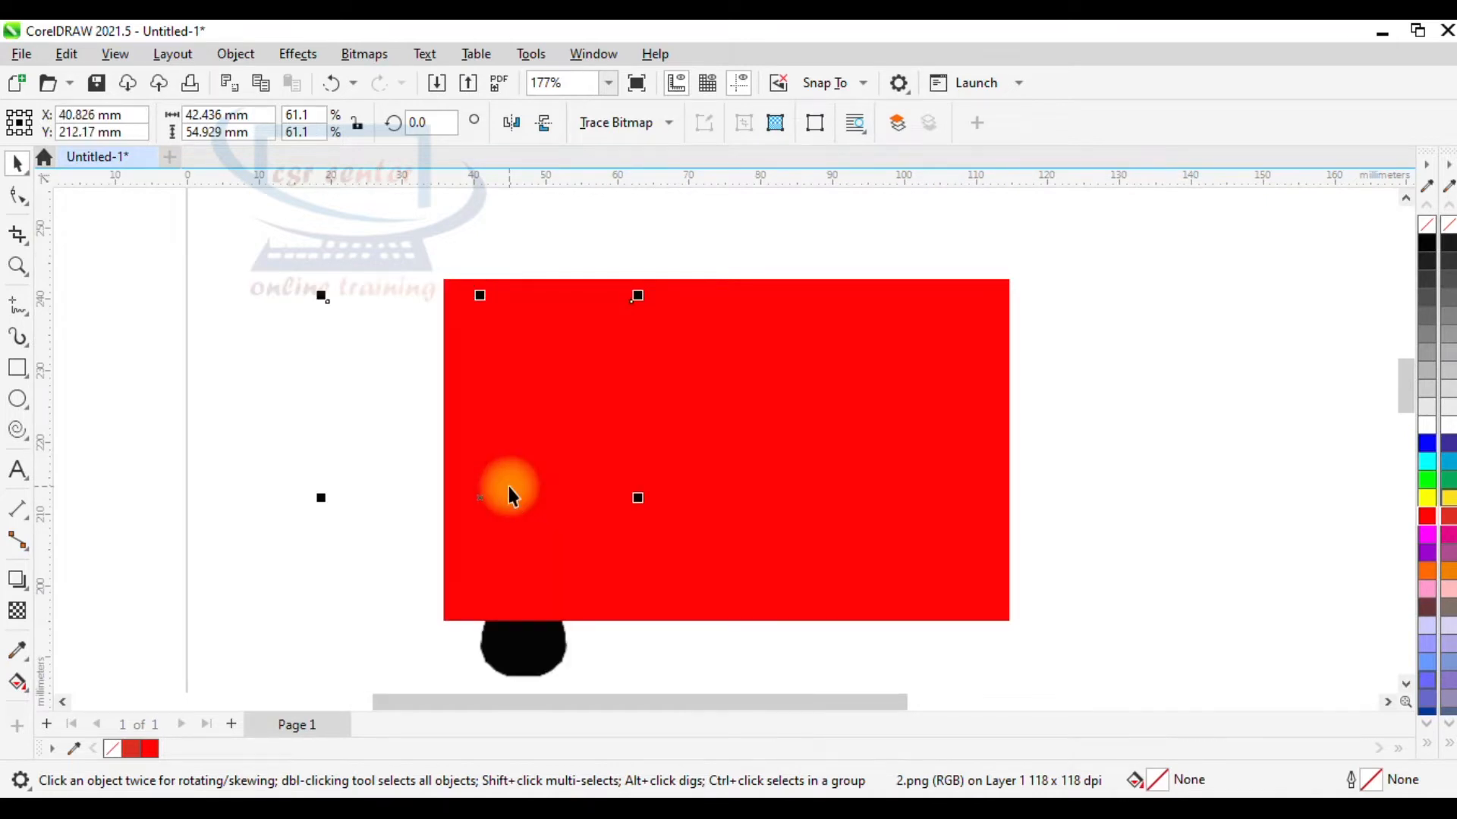
right_click(860, 342)
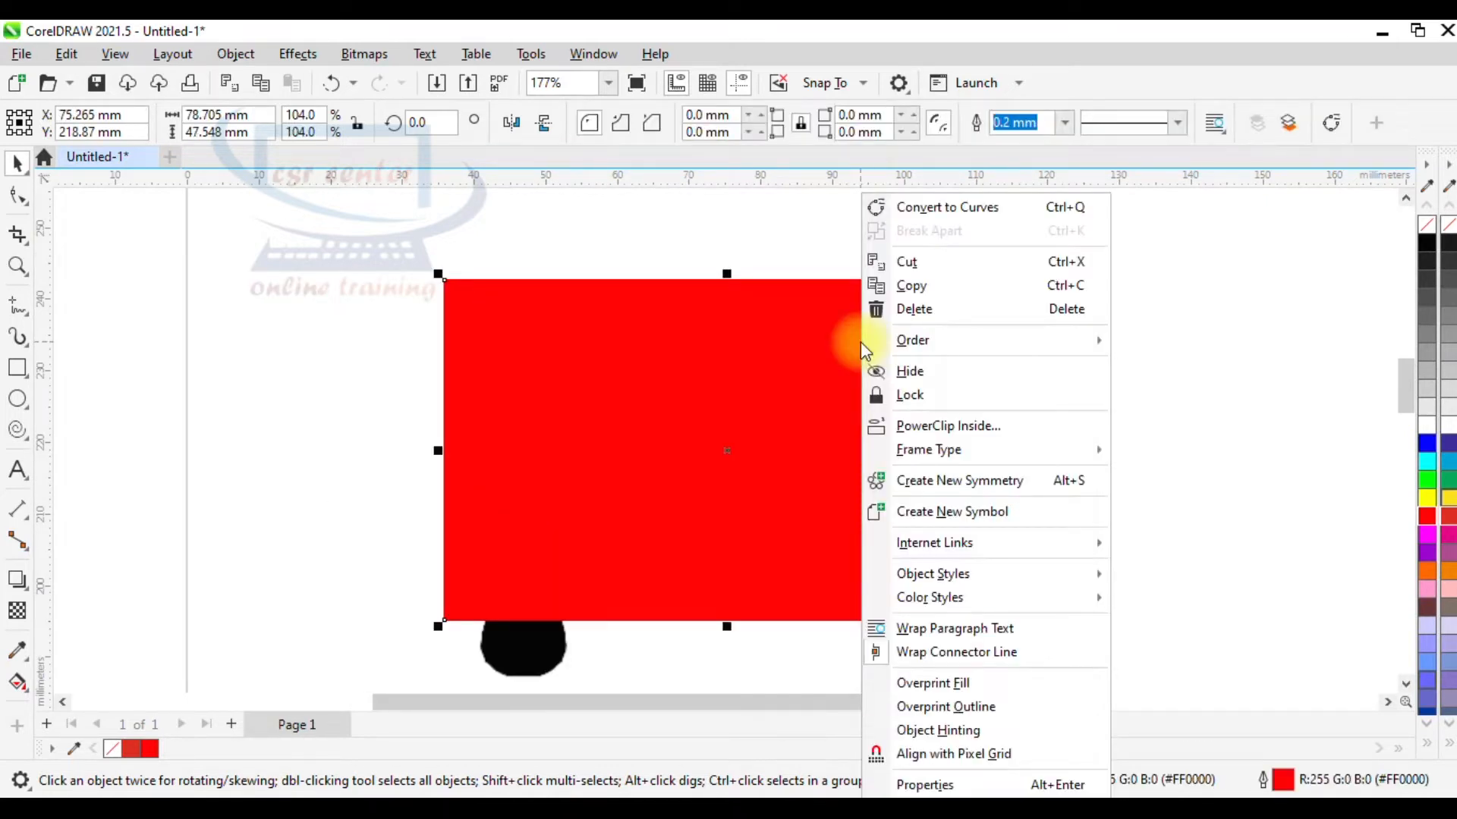
mouse_move(1080, 347)
click(1176, 369)
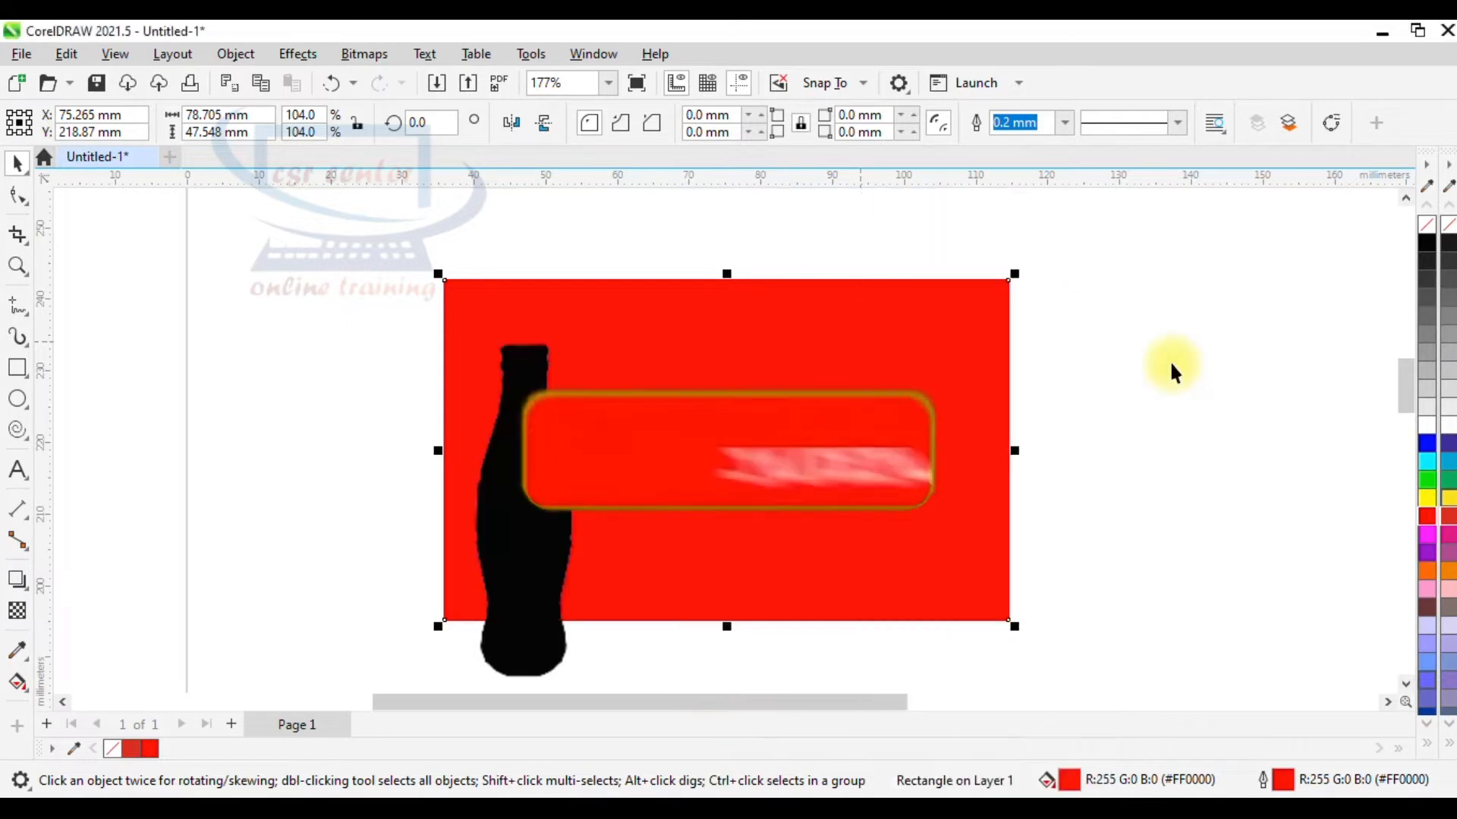
Shift the red rectangle further behind the bottle and enlarge it to about 97 by 59 mm
drag(1006, 610, 926, 602)
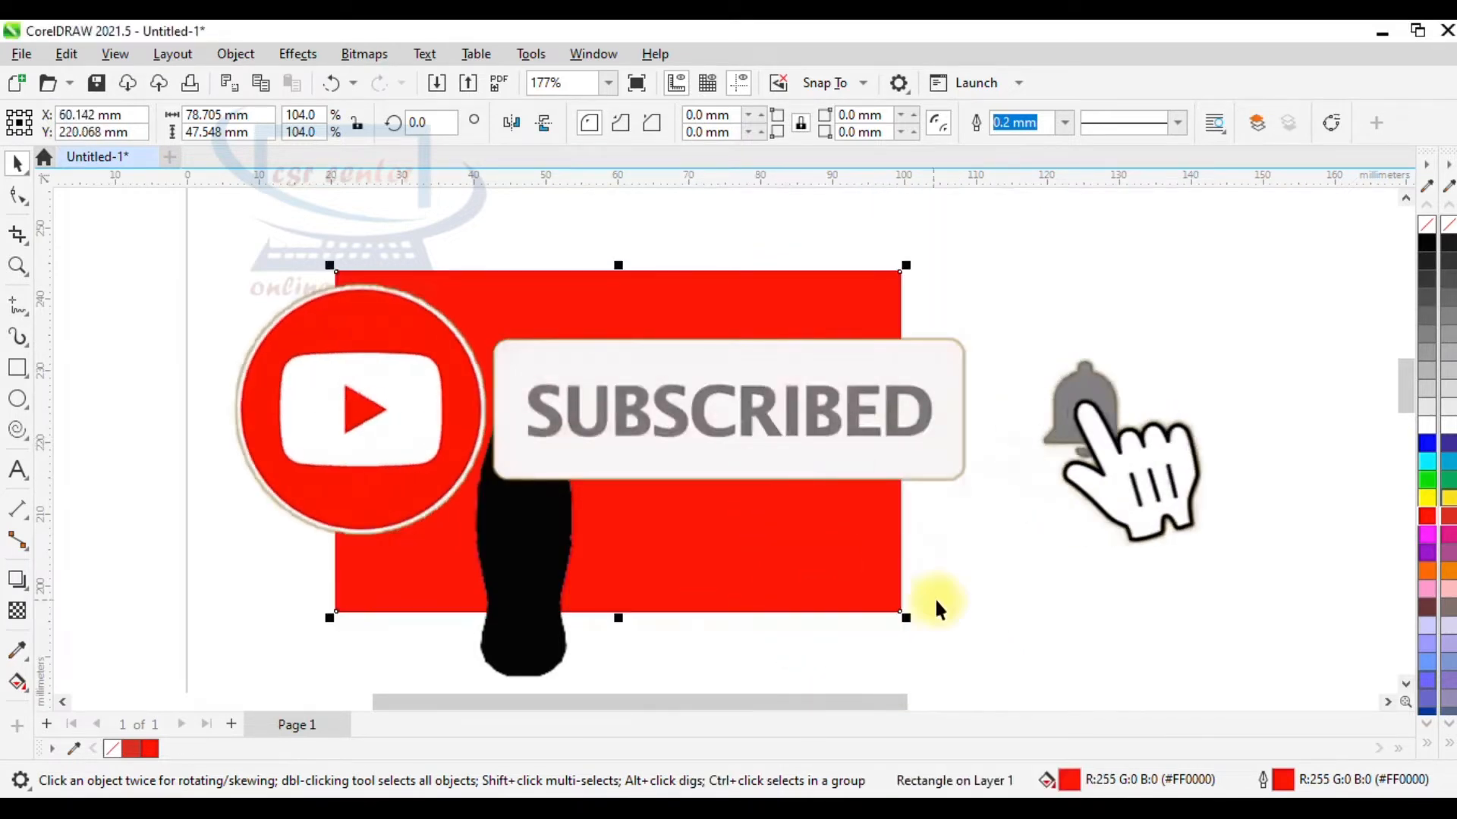
drag(982, 707, 1014, 563)
scroll(1122, 481, up, 1)
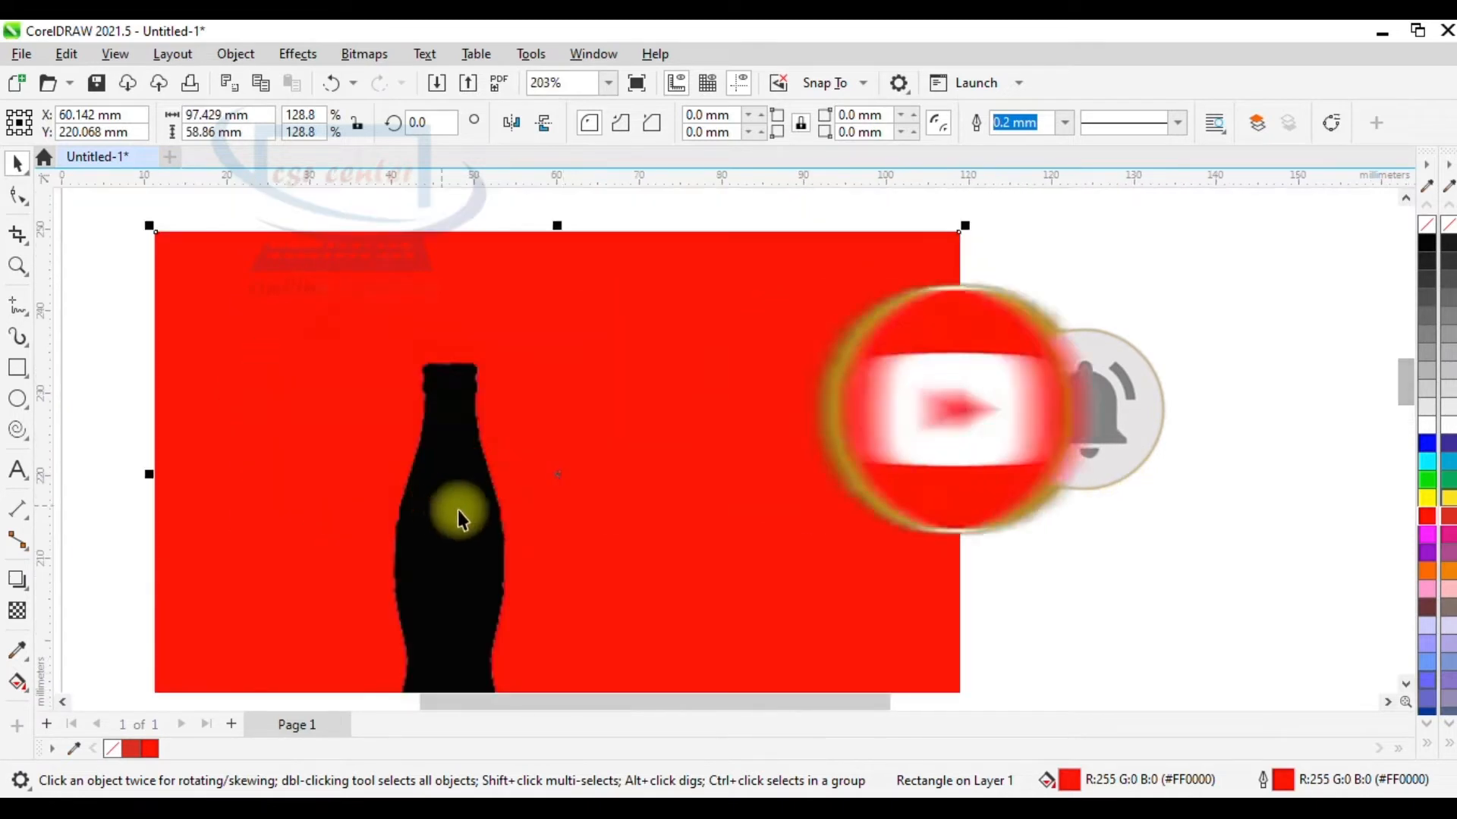
Move the bottle image to the middle of the red rectangle
click(466, 562)
drag(464, 563, 569, 487)
drag(746, 712, 723, 710)
click(1403, 686)
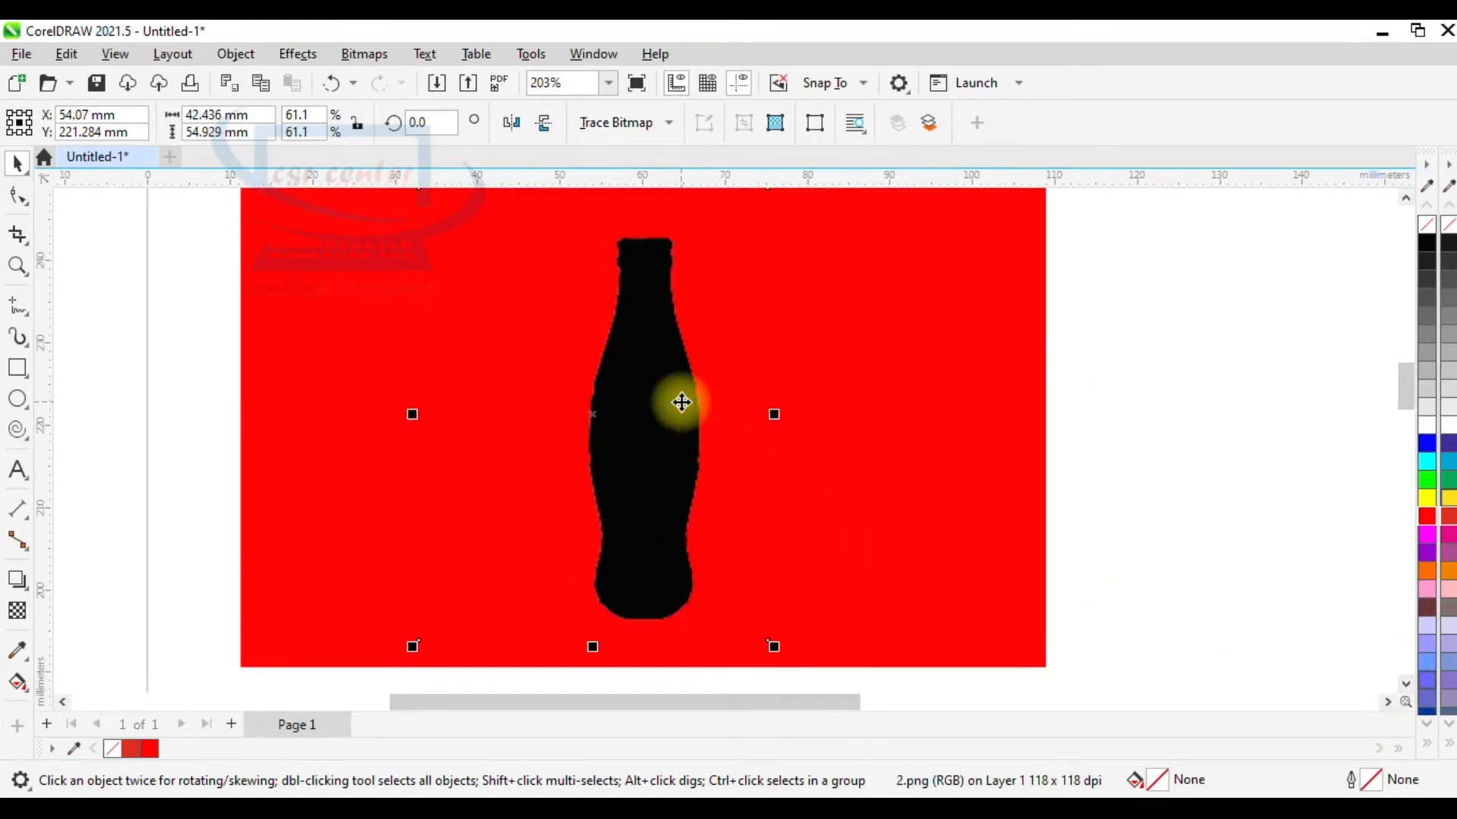
Start an Outline Trace of the bottle image using the Clipart type
scroll(657, 390, up, 1)
key(Escape)
click(658, 390)
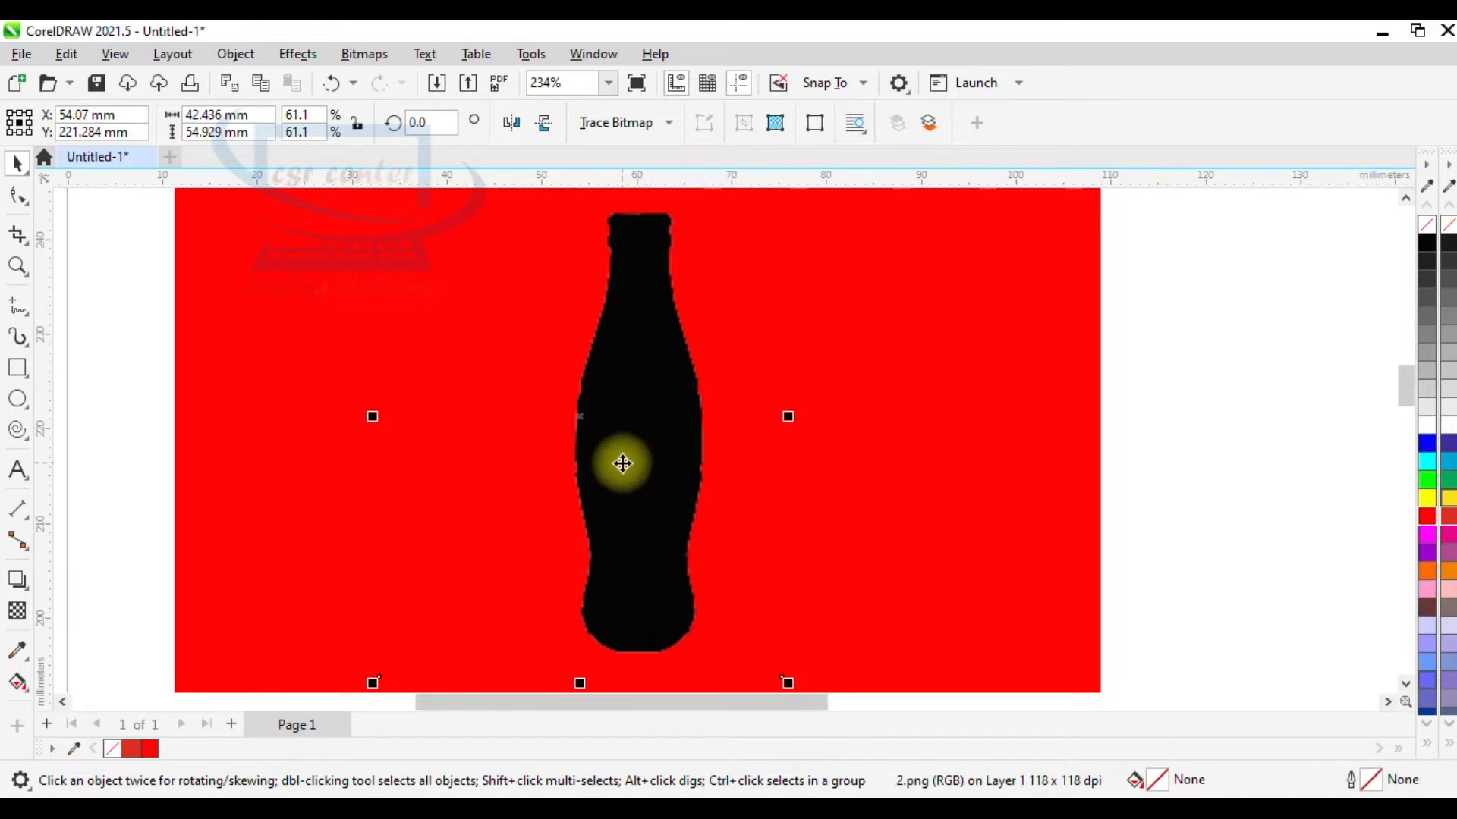
click(371, 57)
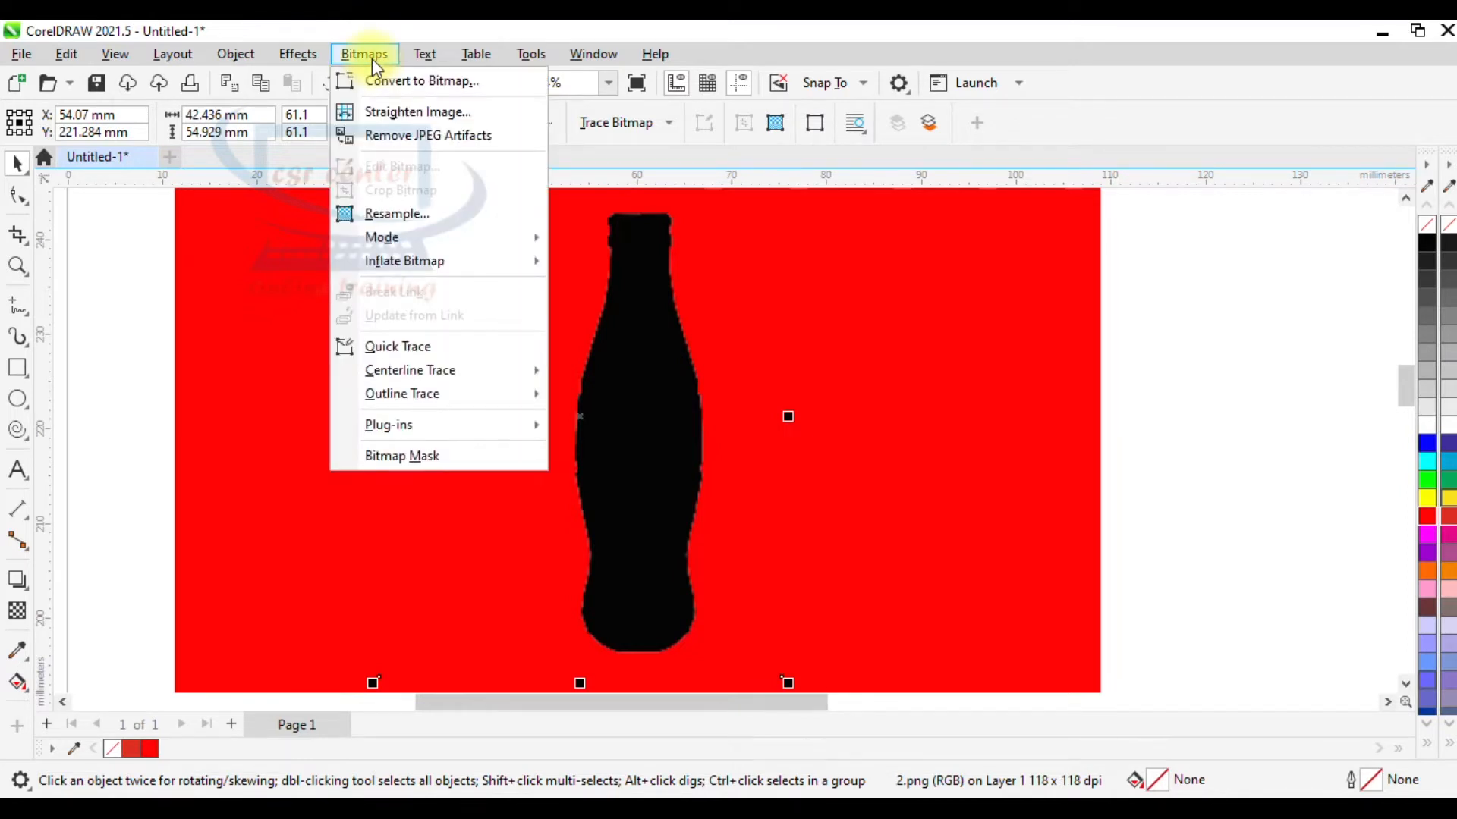
mouse_move(484, 396)
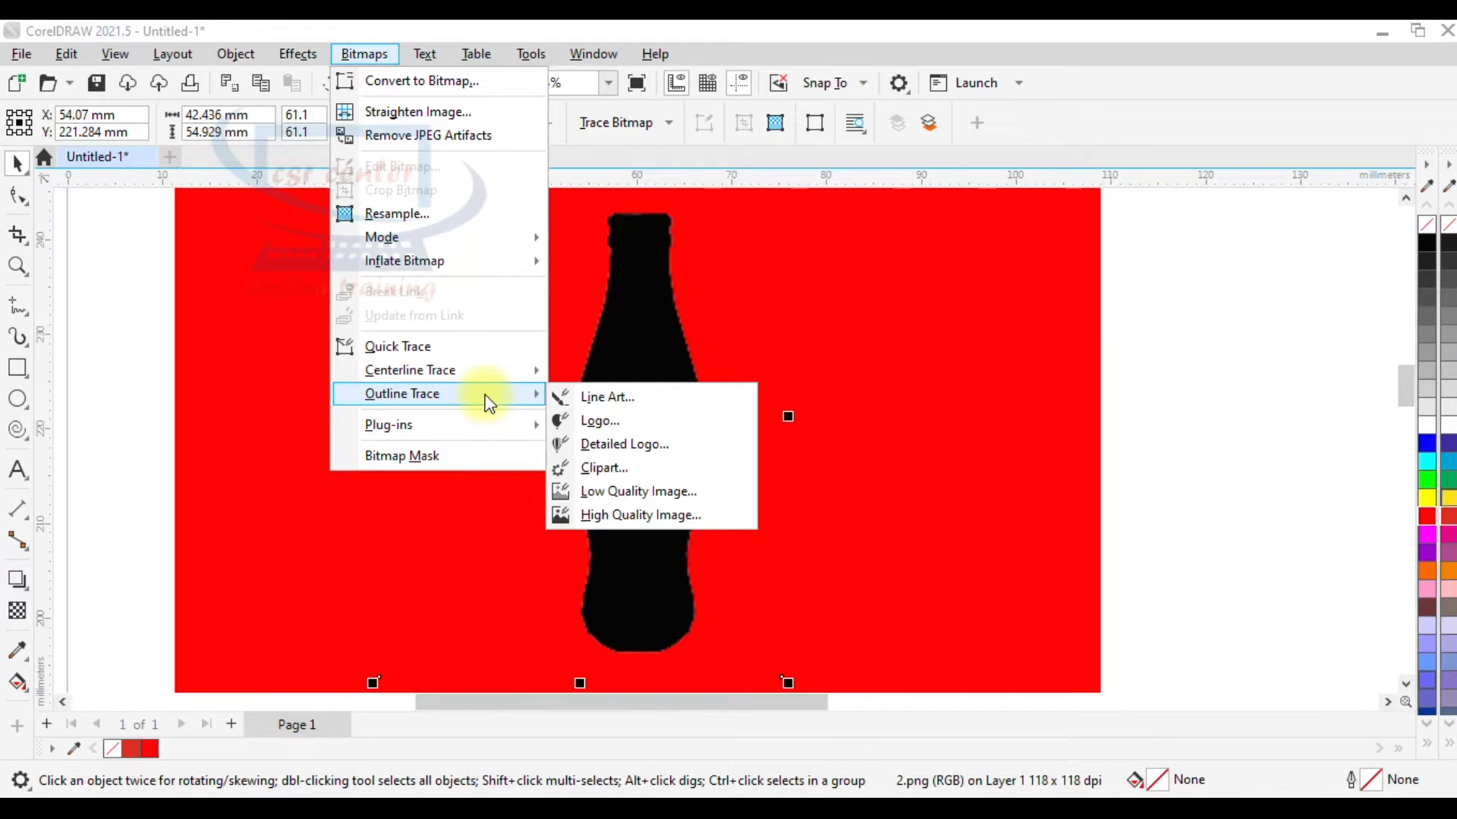
click(638, 470)
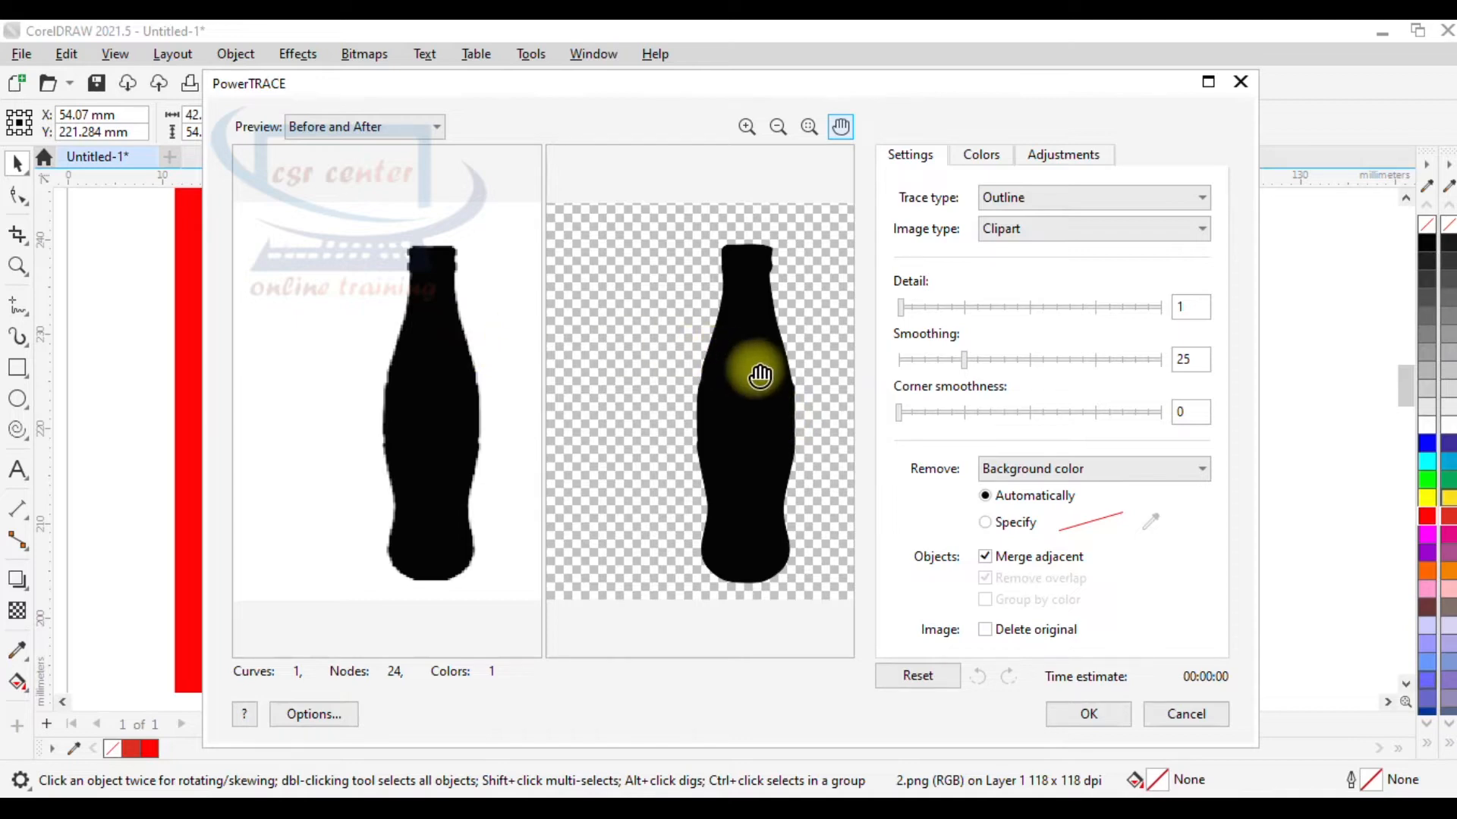
Compare the bottle's edges in the before and after preview of the trace
scroll(752, 346, up, 2)
scroll(750, 343, up, 2)
scroll(585, 390, up, 3)
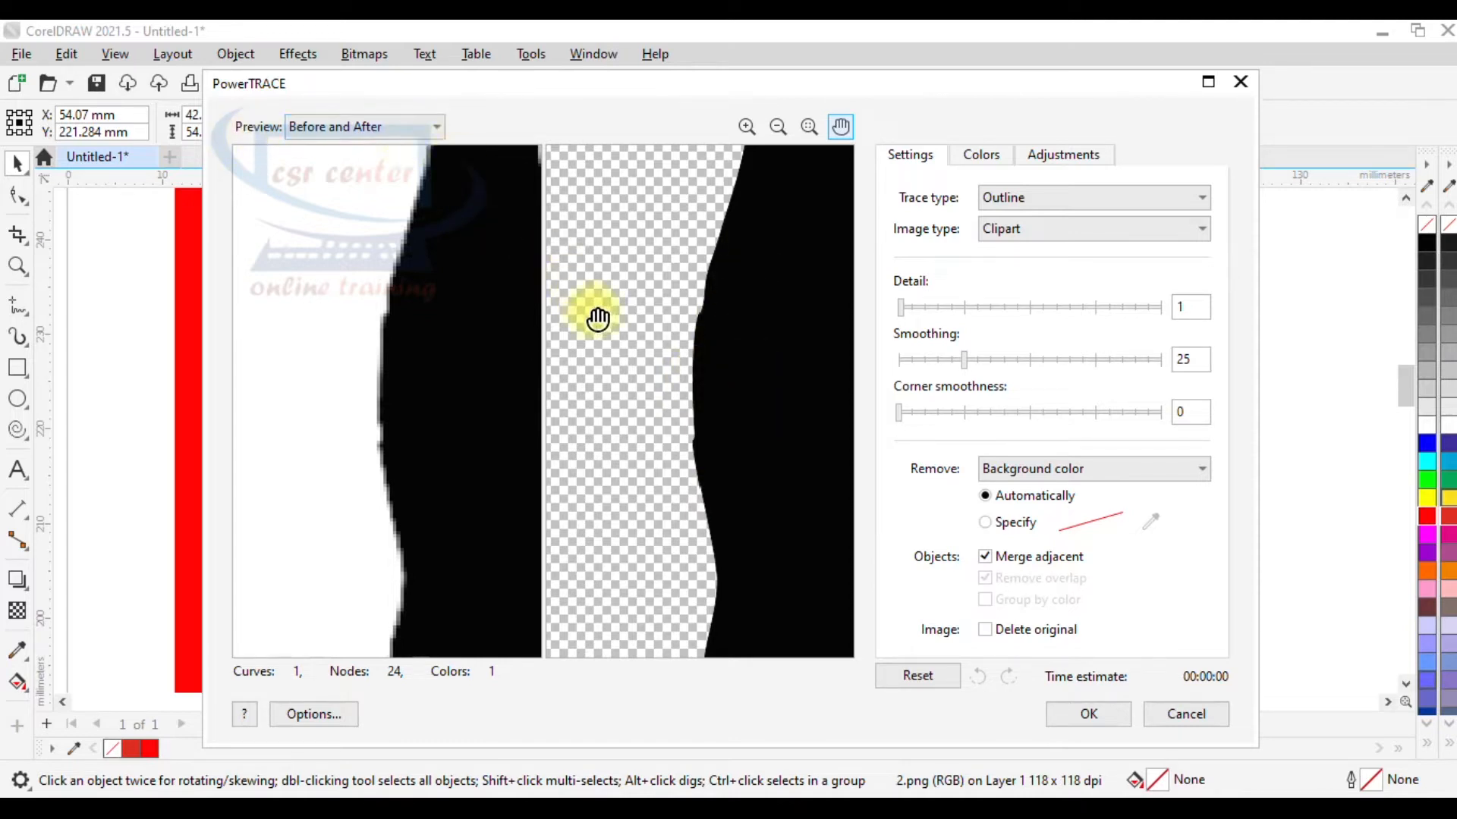
click(437, 128)
click(429, 126)
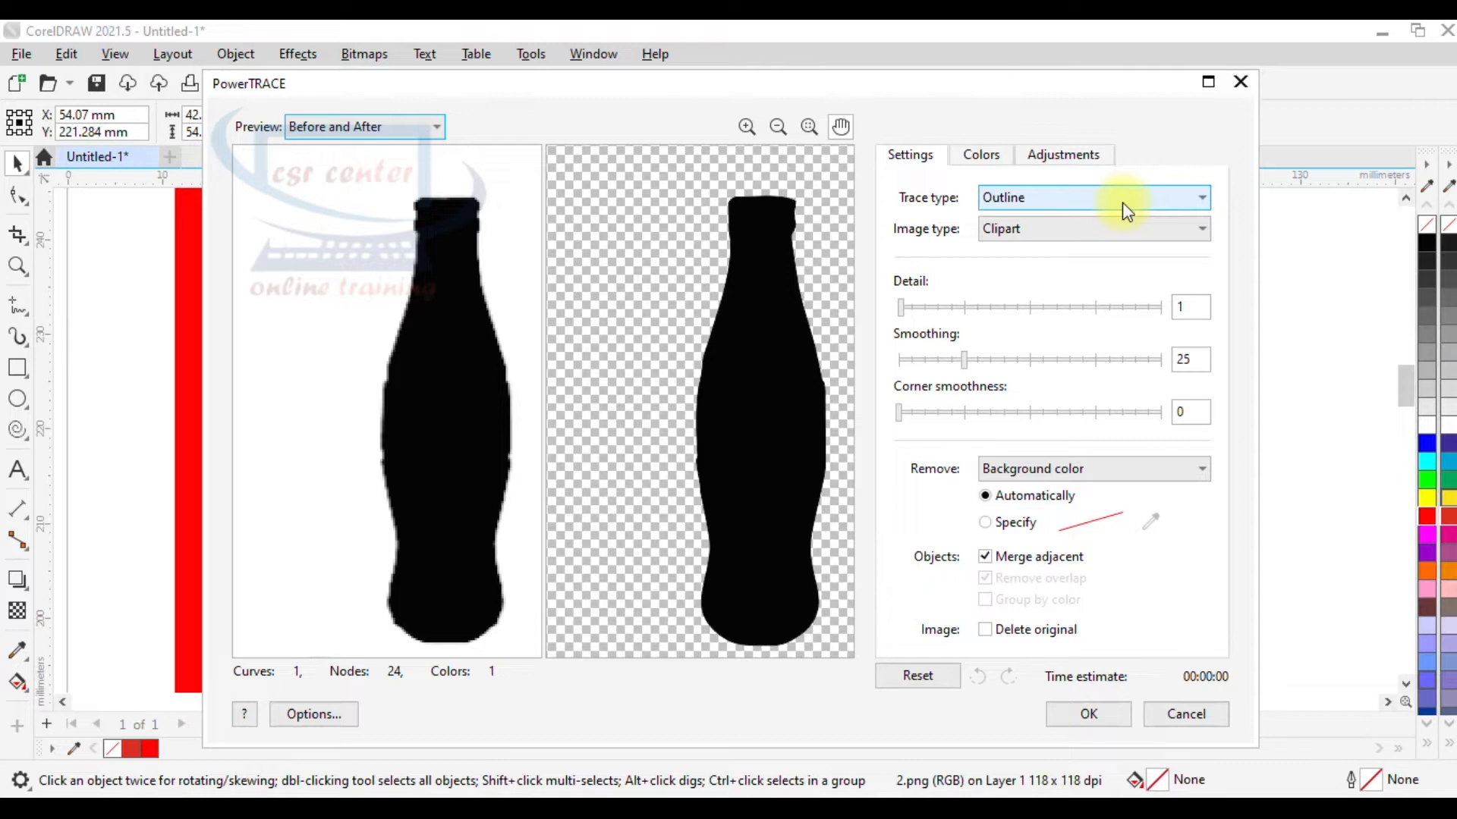
scroll(374, 374, up, 1)
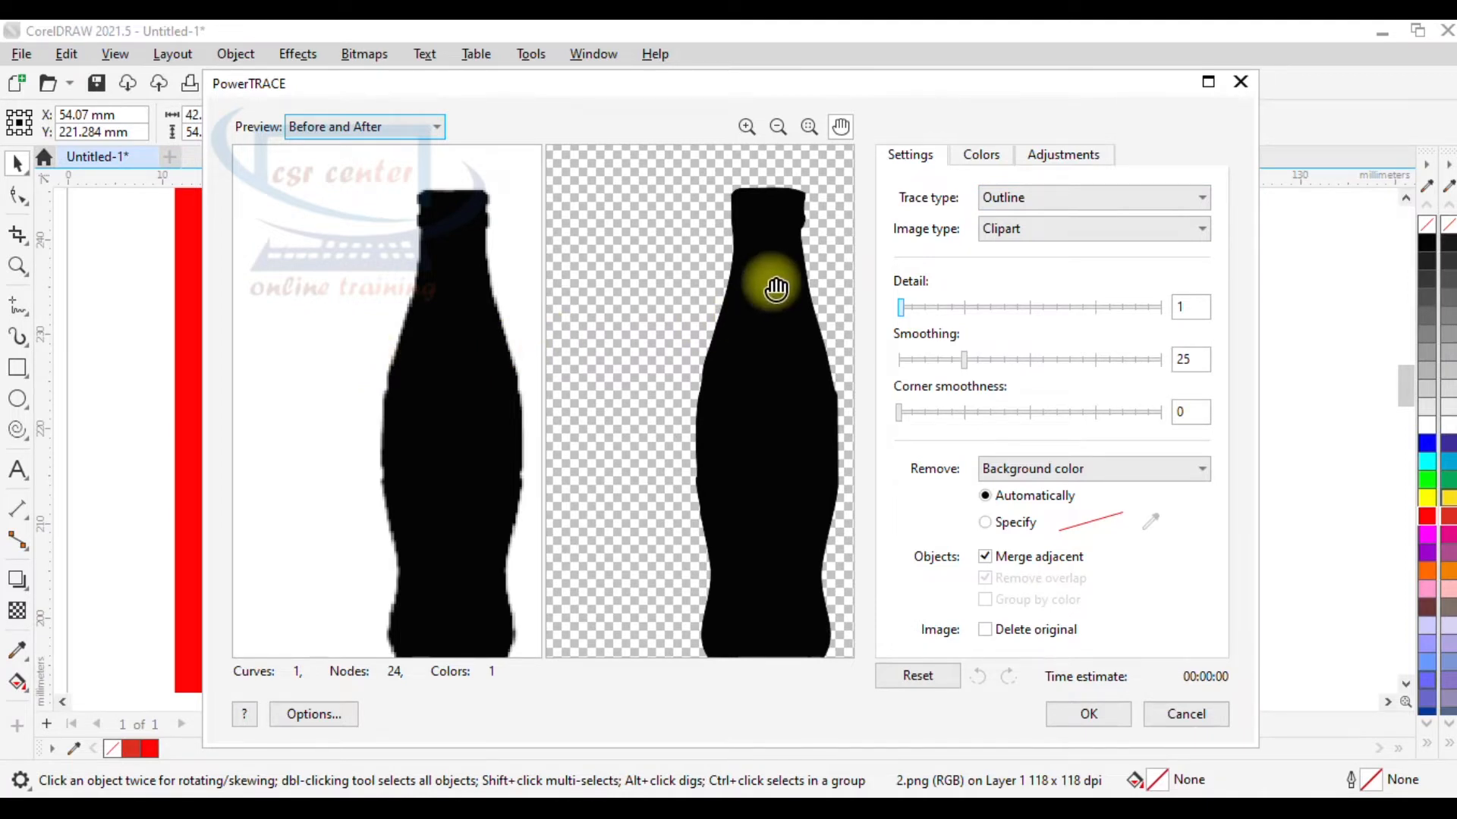
Try the Centerline trace type on the bottle and check its preview
click(1105, 200)
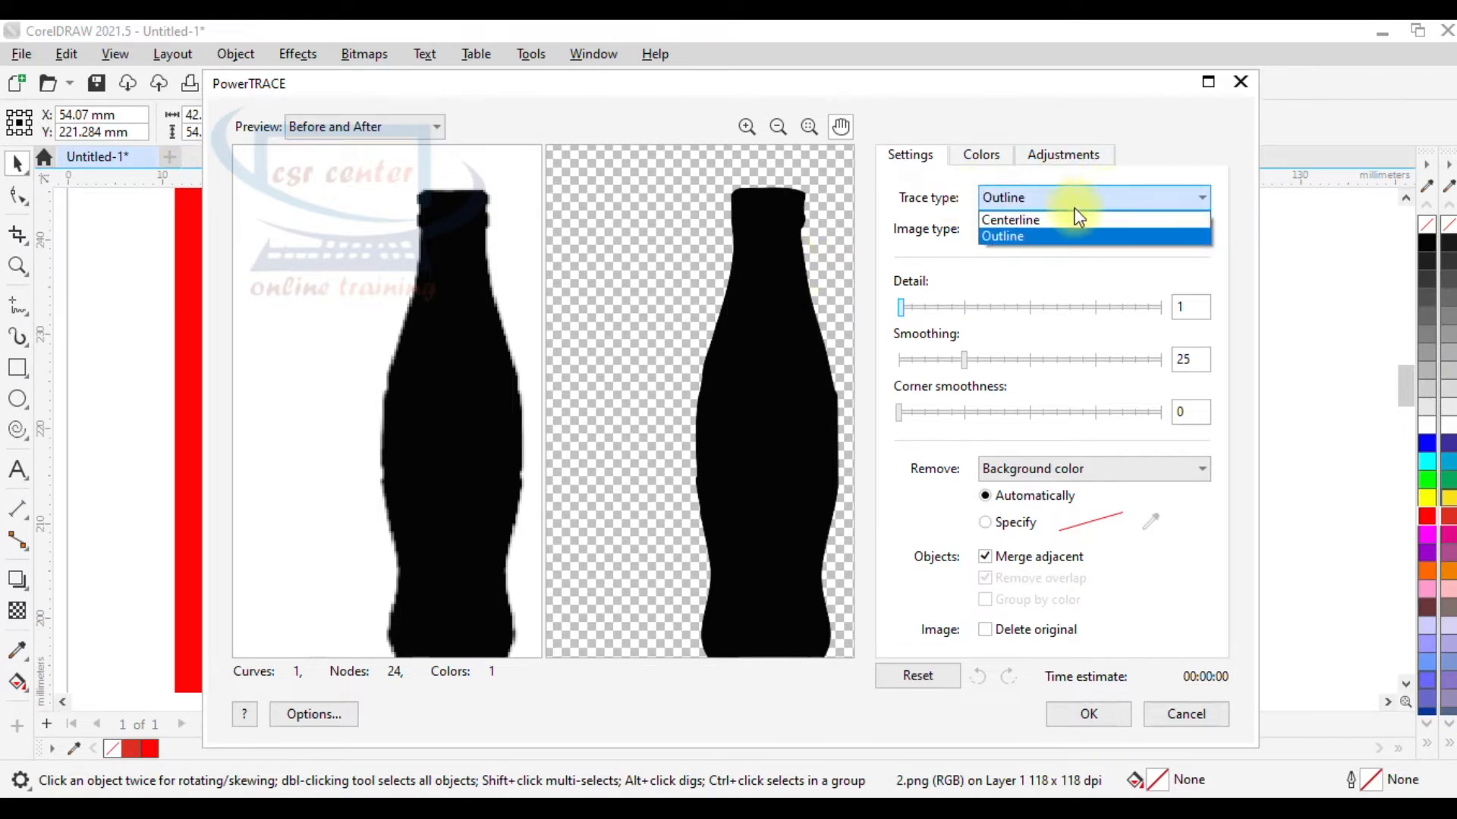
click(1031, 217)
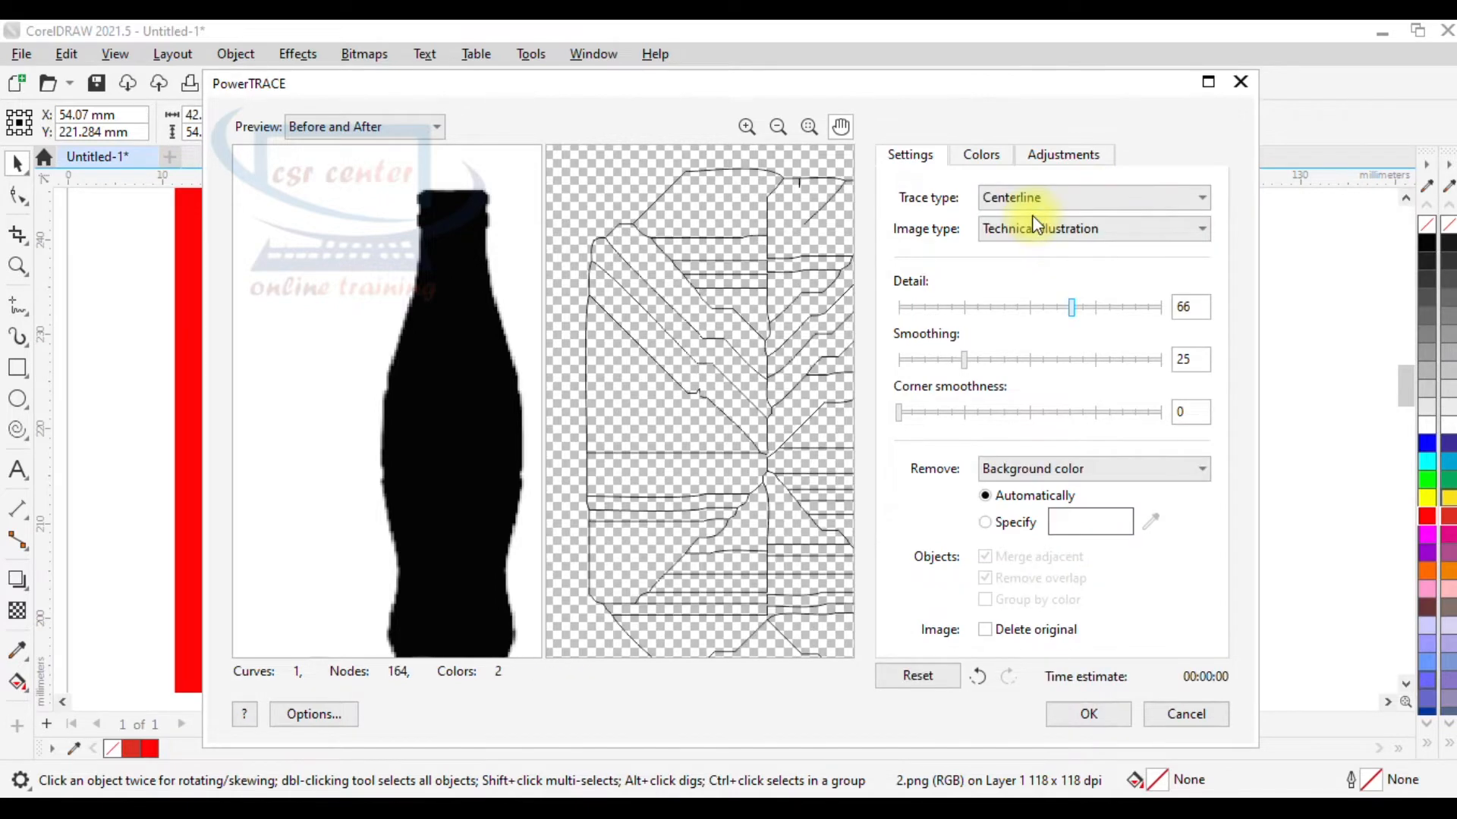
scroll(798, 367, down, 3)
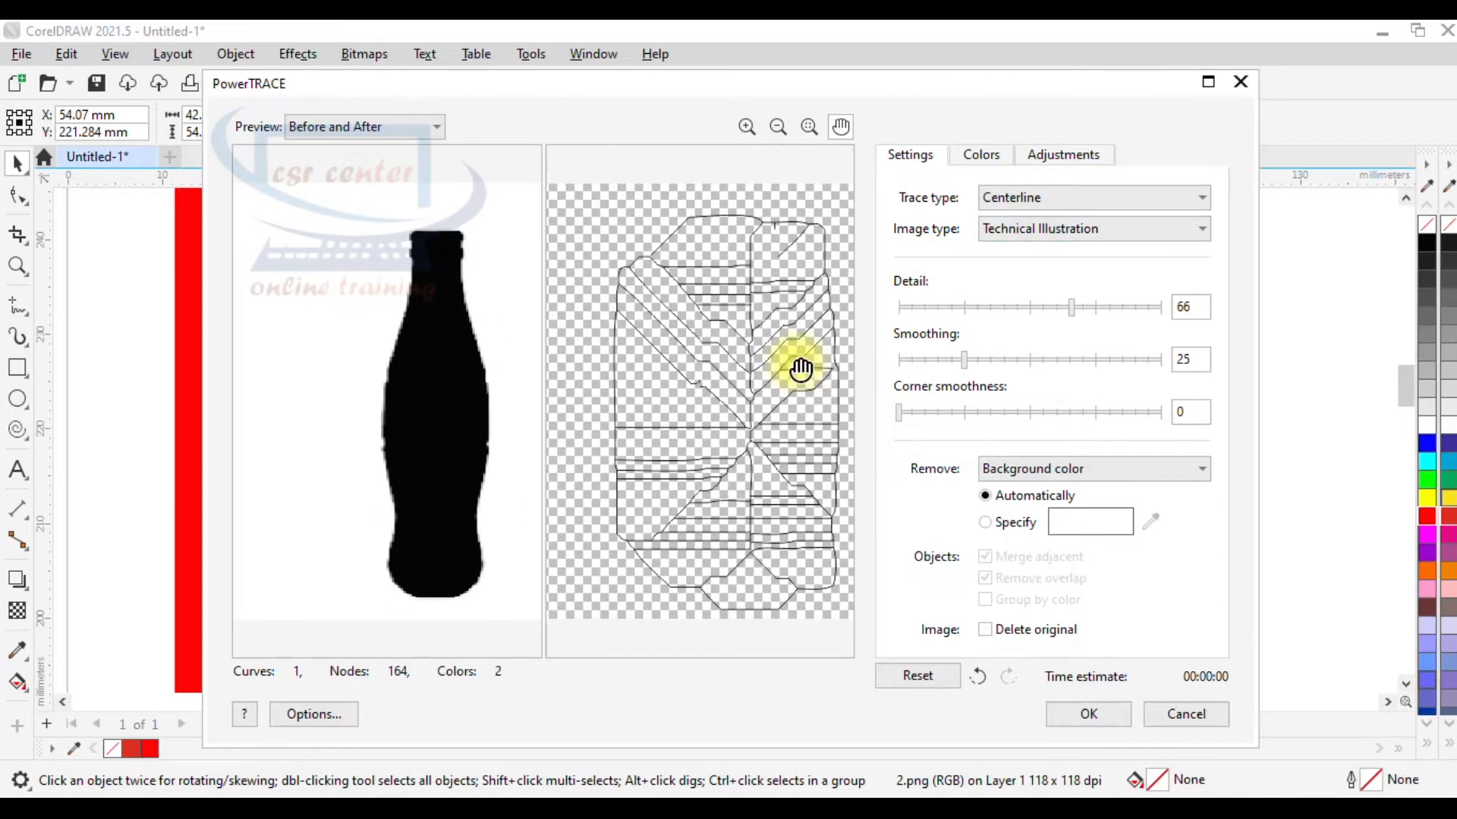
Set the trace type to Outline and the image type to Clipart
click(1021, 191)
click(1018, 229)
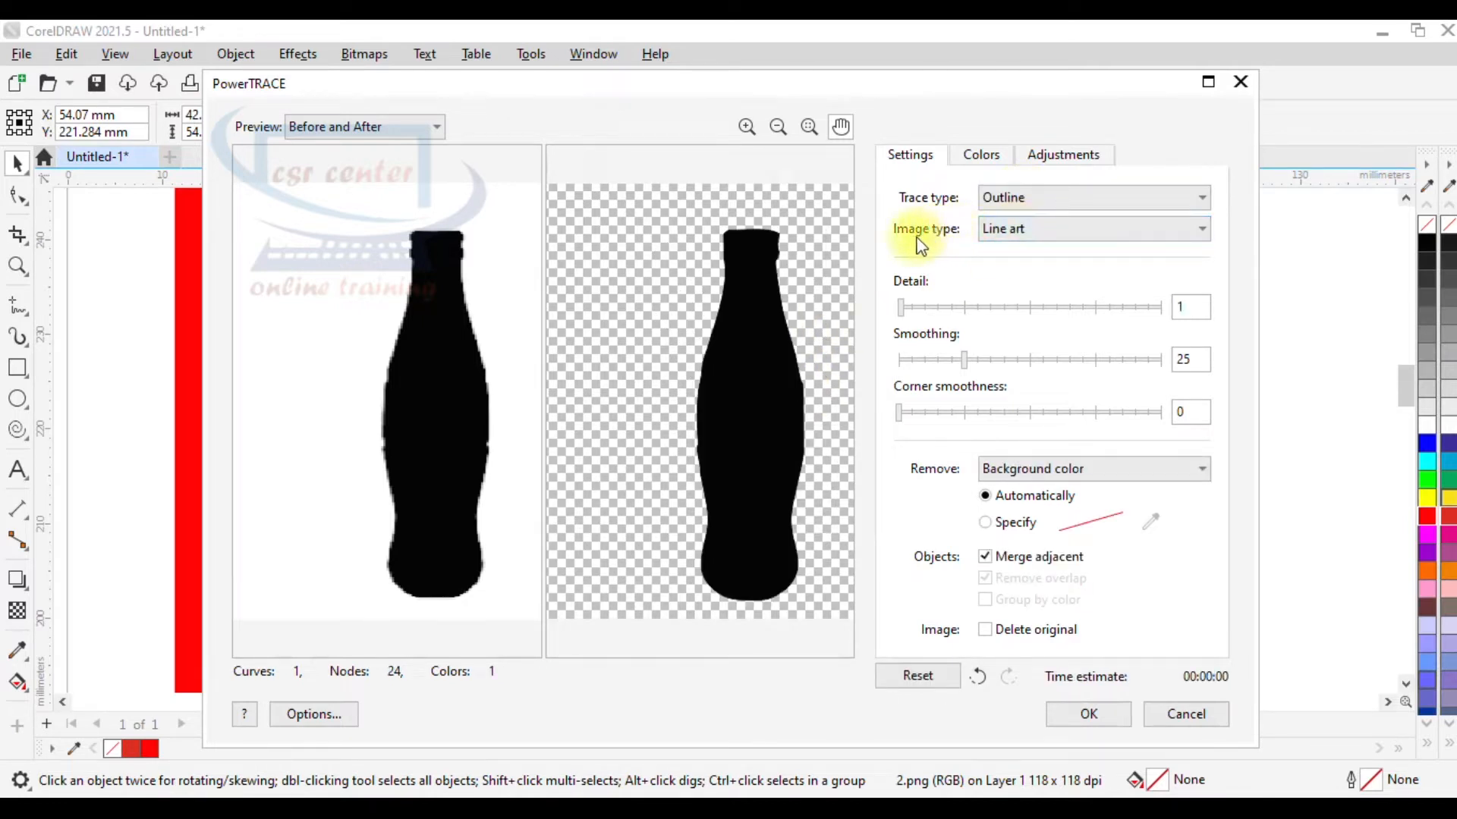
click(1035, 232)
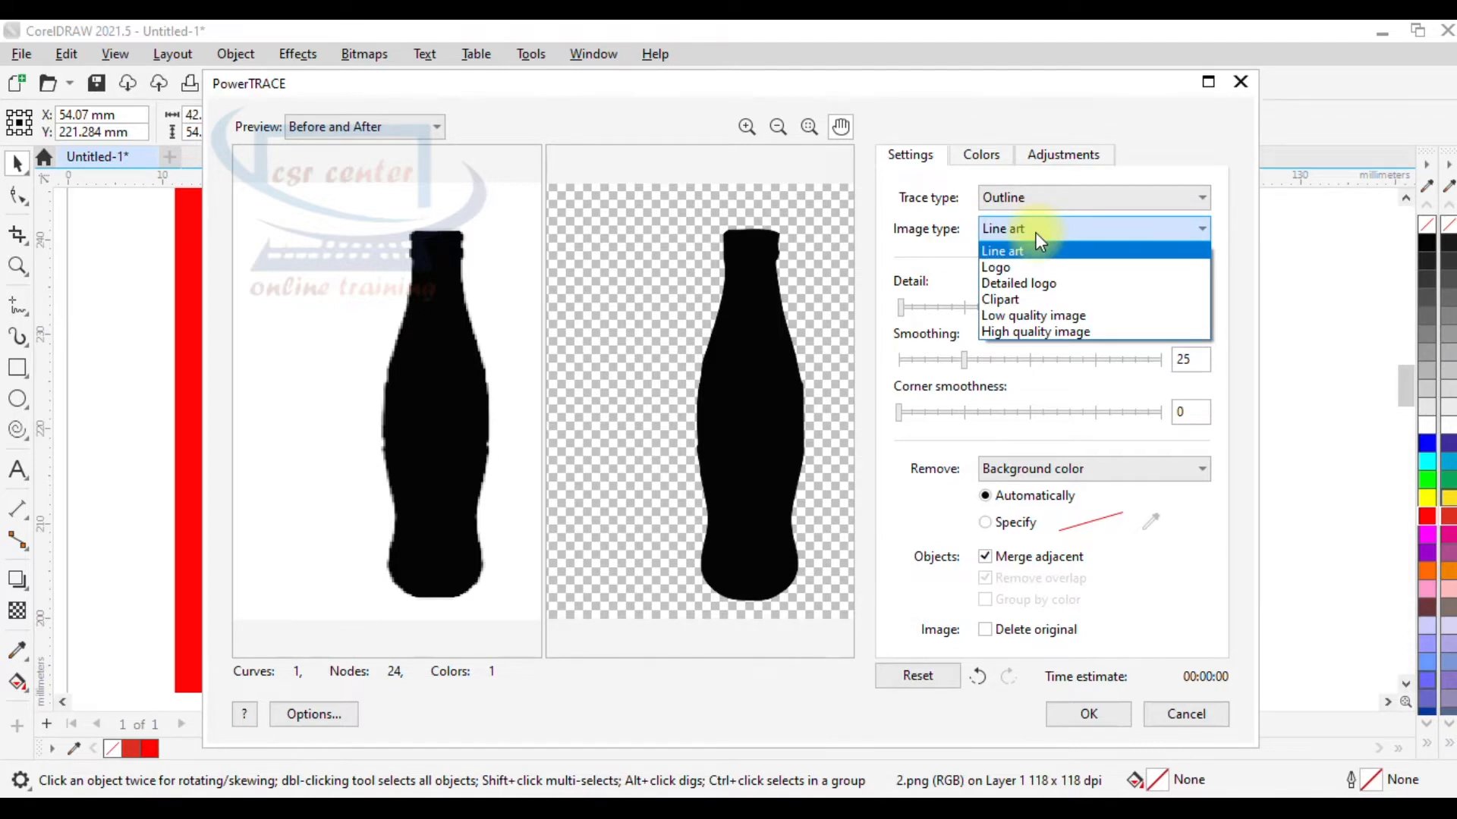
click(1019, 300)
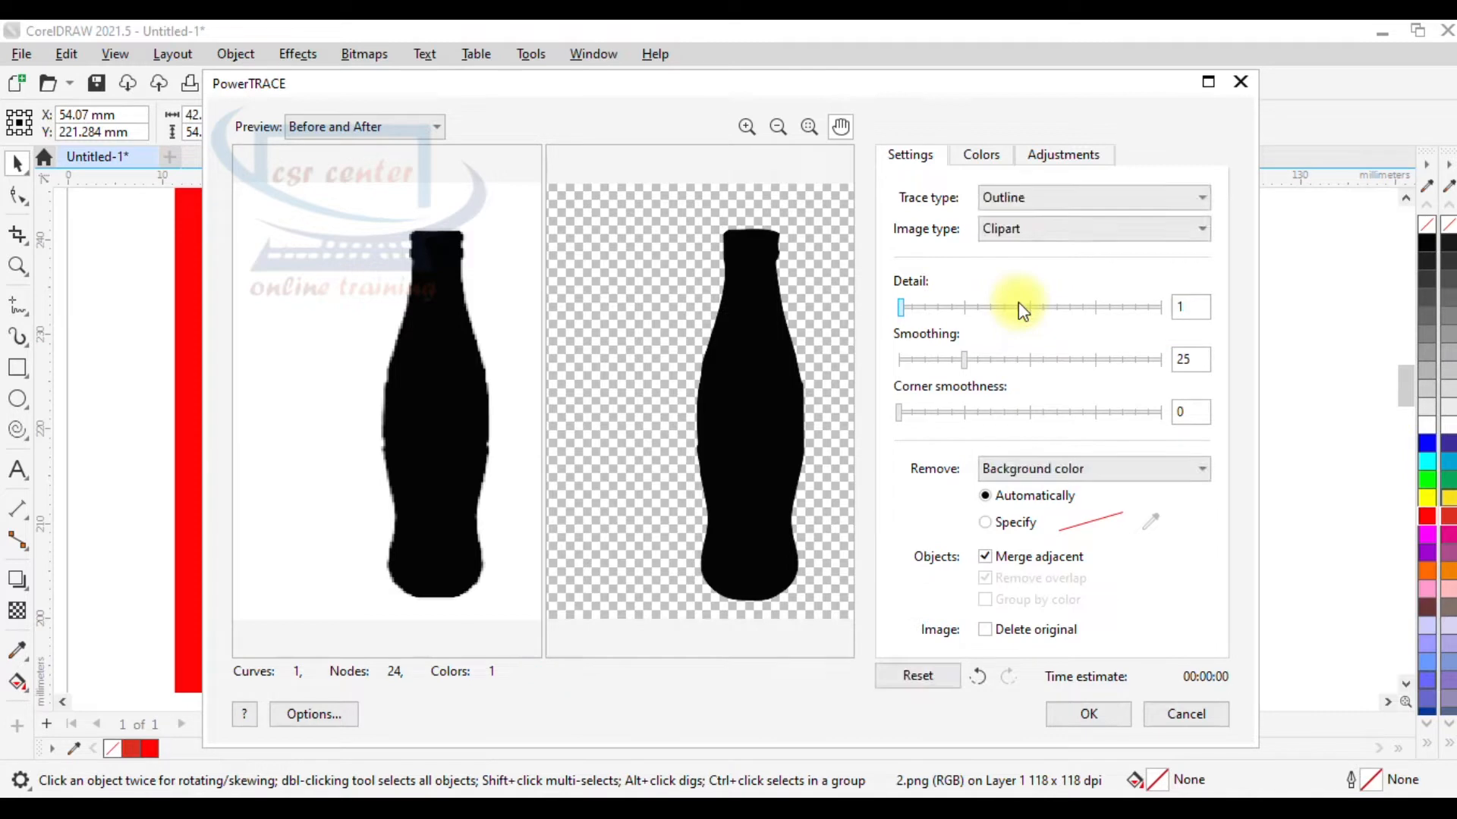
Set the trace's Detail level to 2
scroll(728, 325, up, 2)
scroll(729, 324, down, 1)
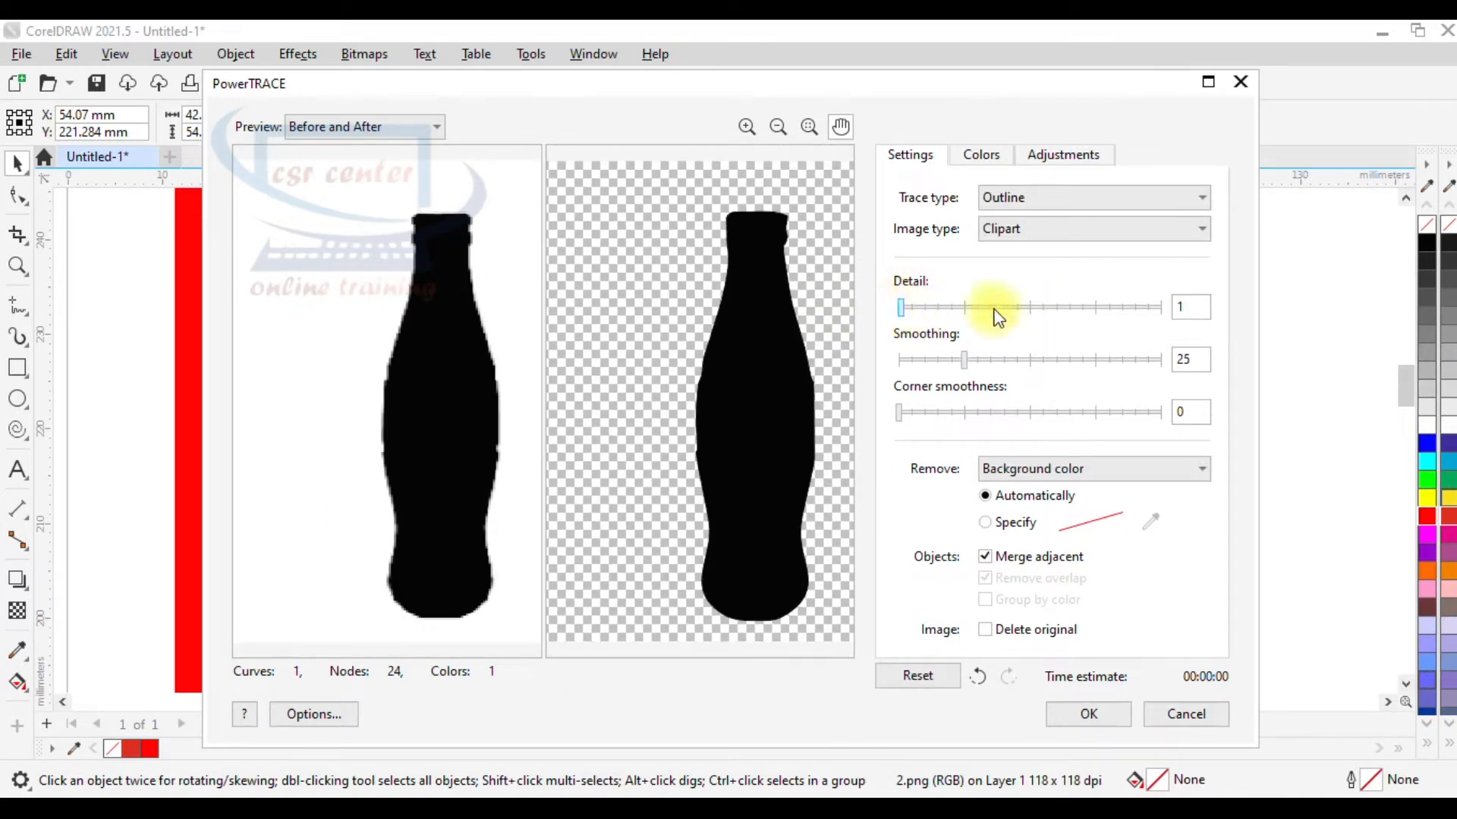
drag(903, 314, 910, 311)
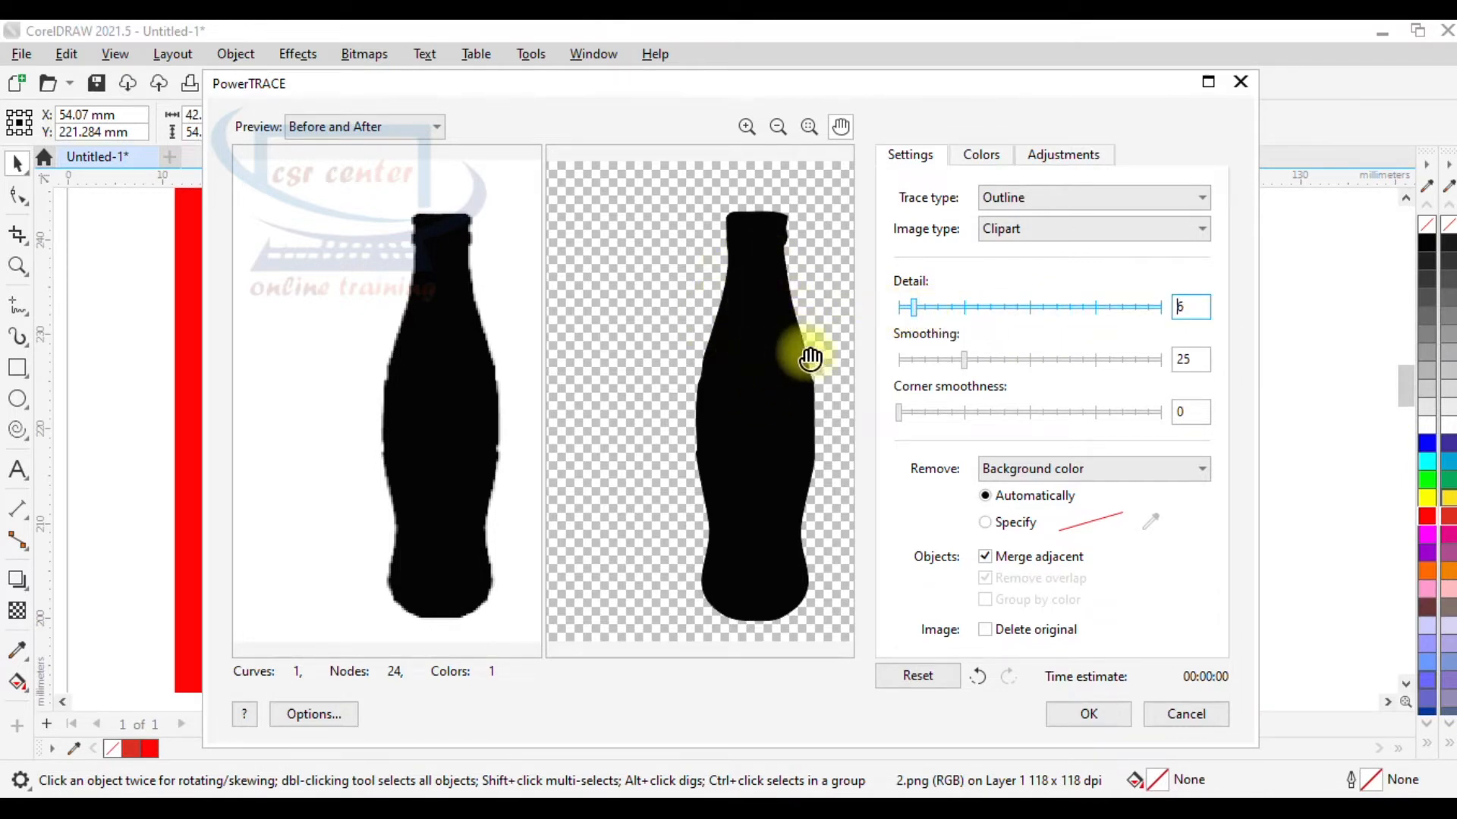
click(990, 312)
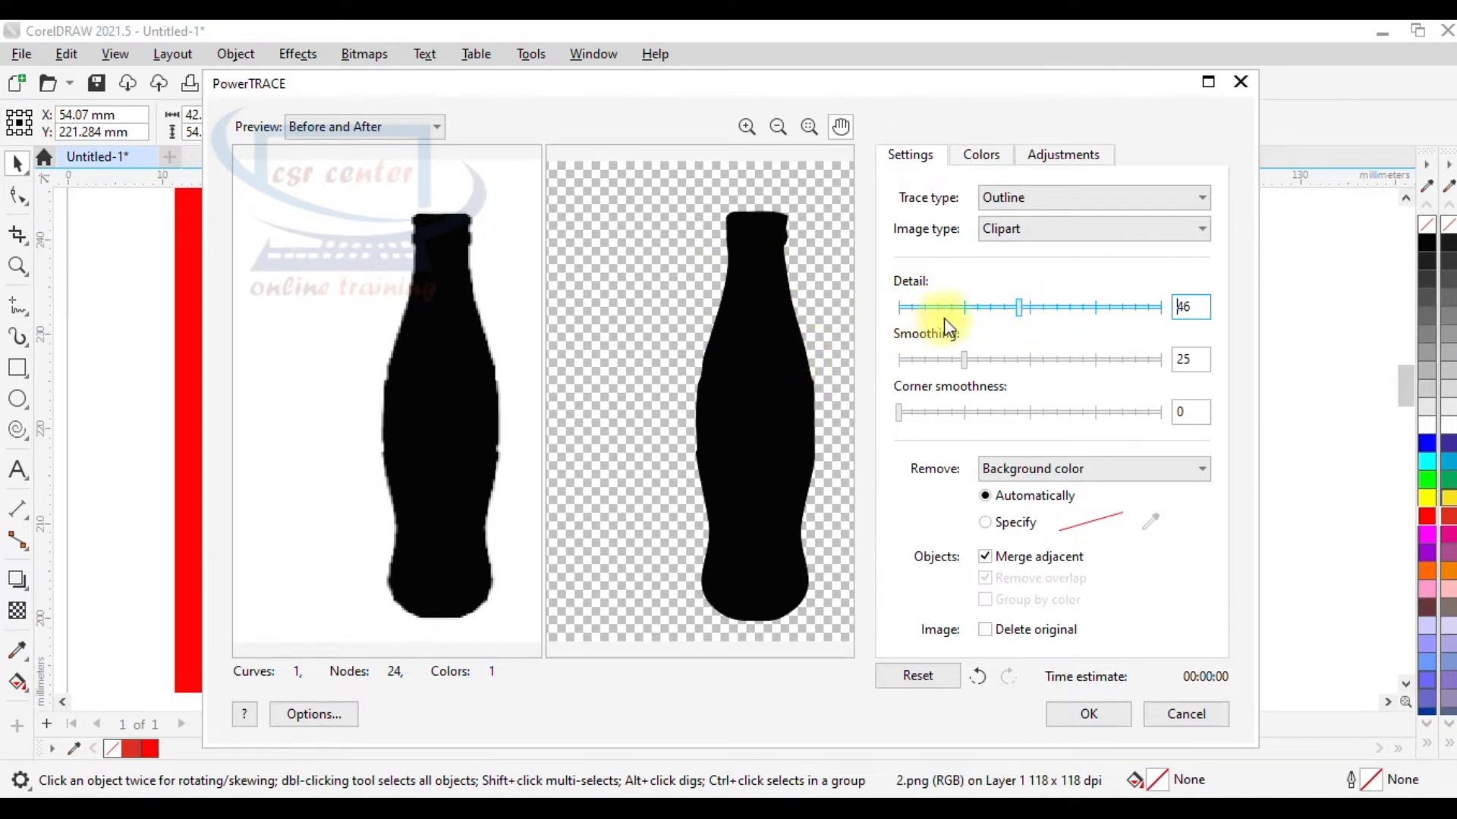
drag(1018, 309, 905, 308)
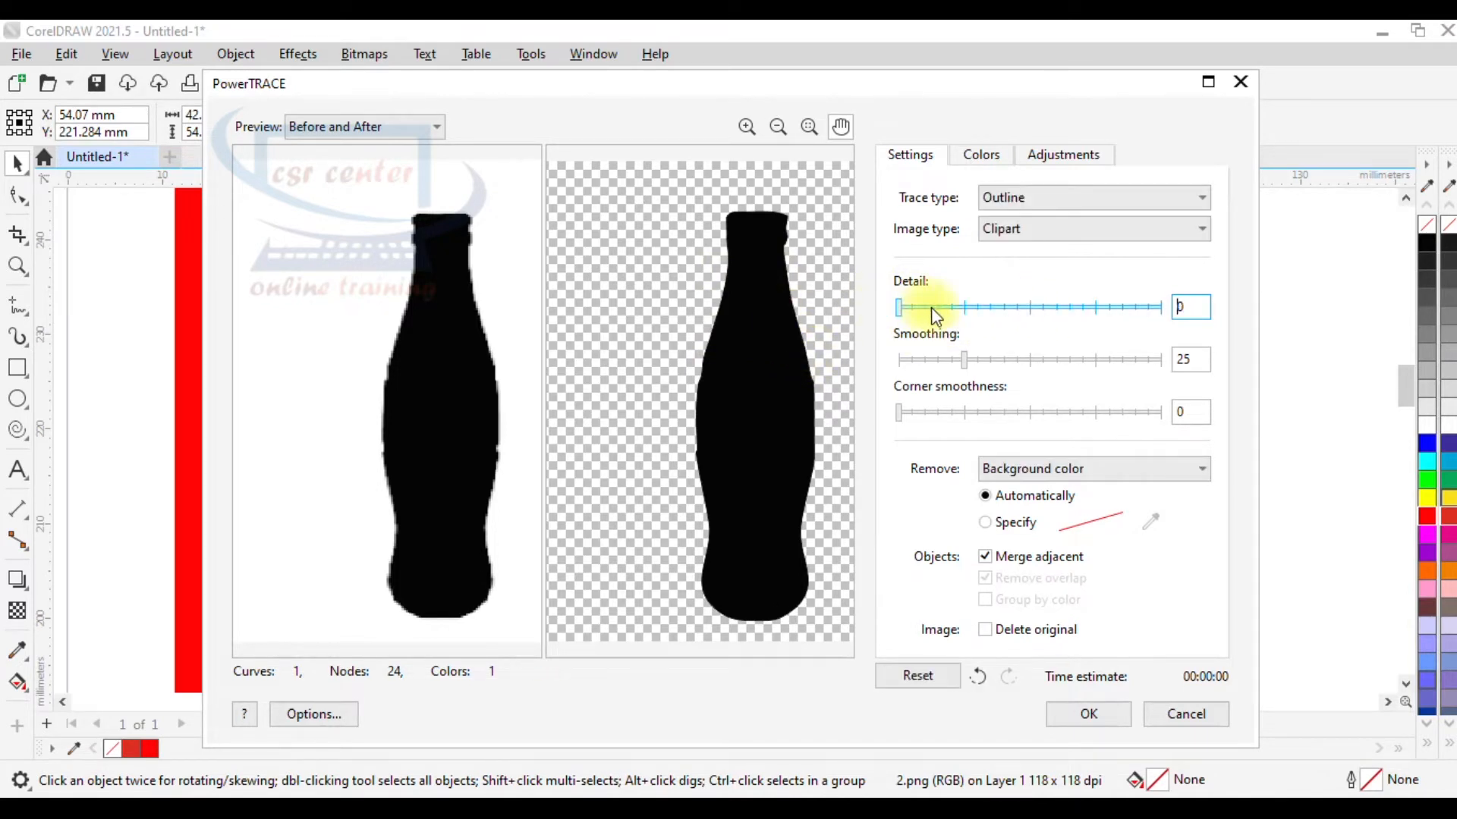
click(1195, 311)
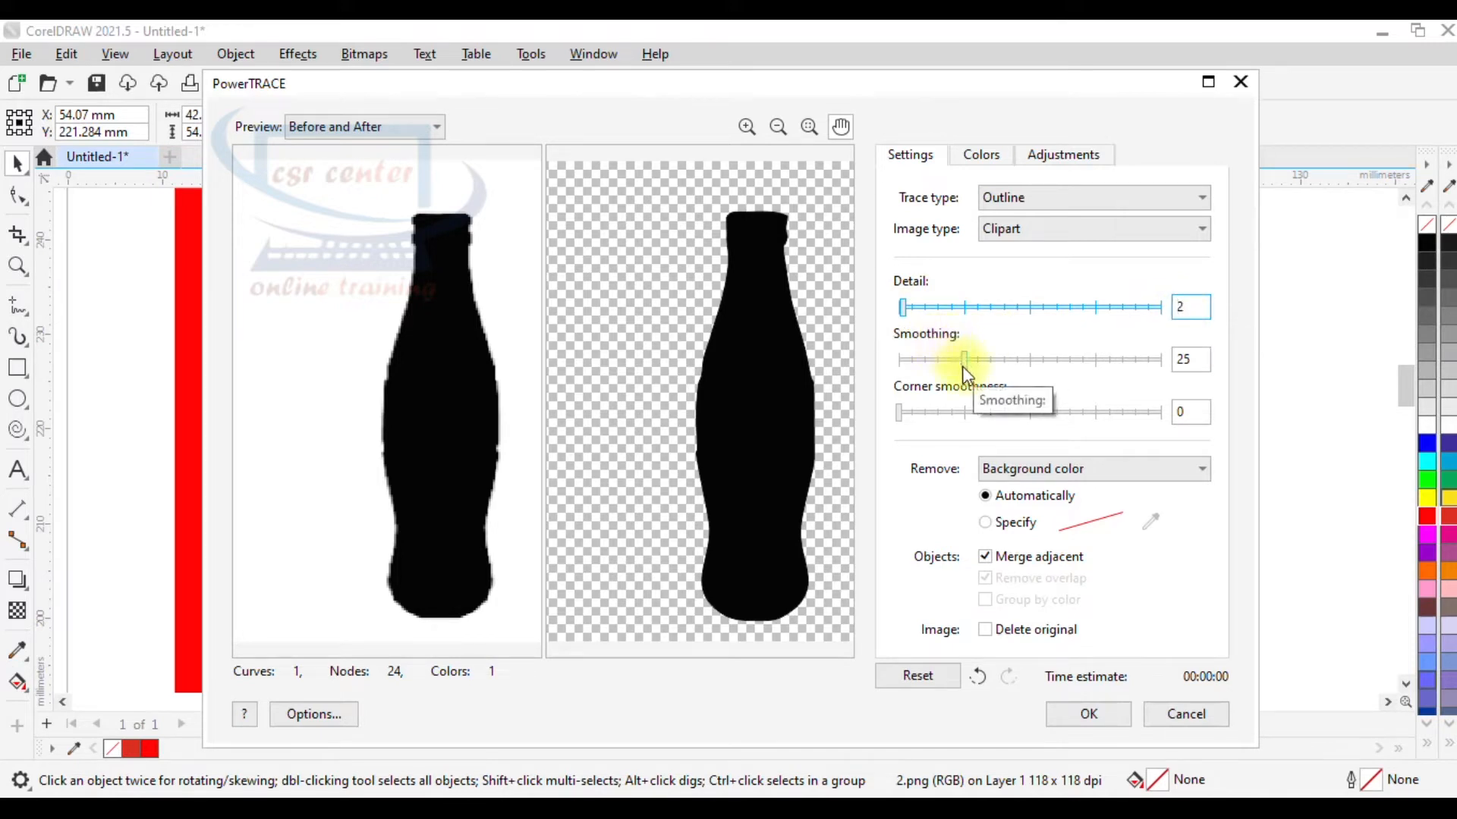
Set the trace's Smoothing to 24 and check the bottle's edges in the preview
drag(967, 366, 904, 357)
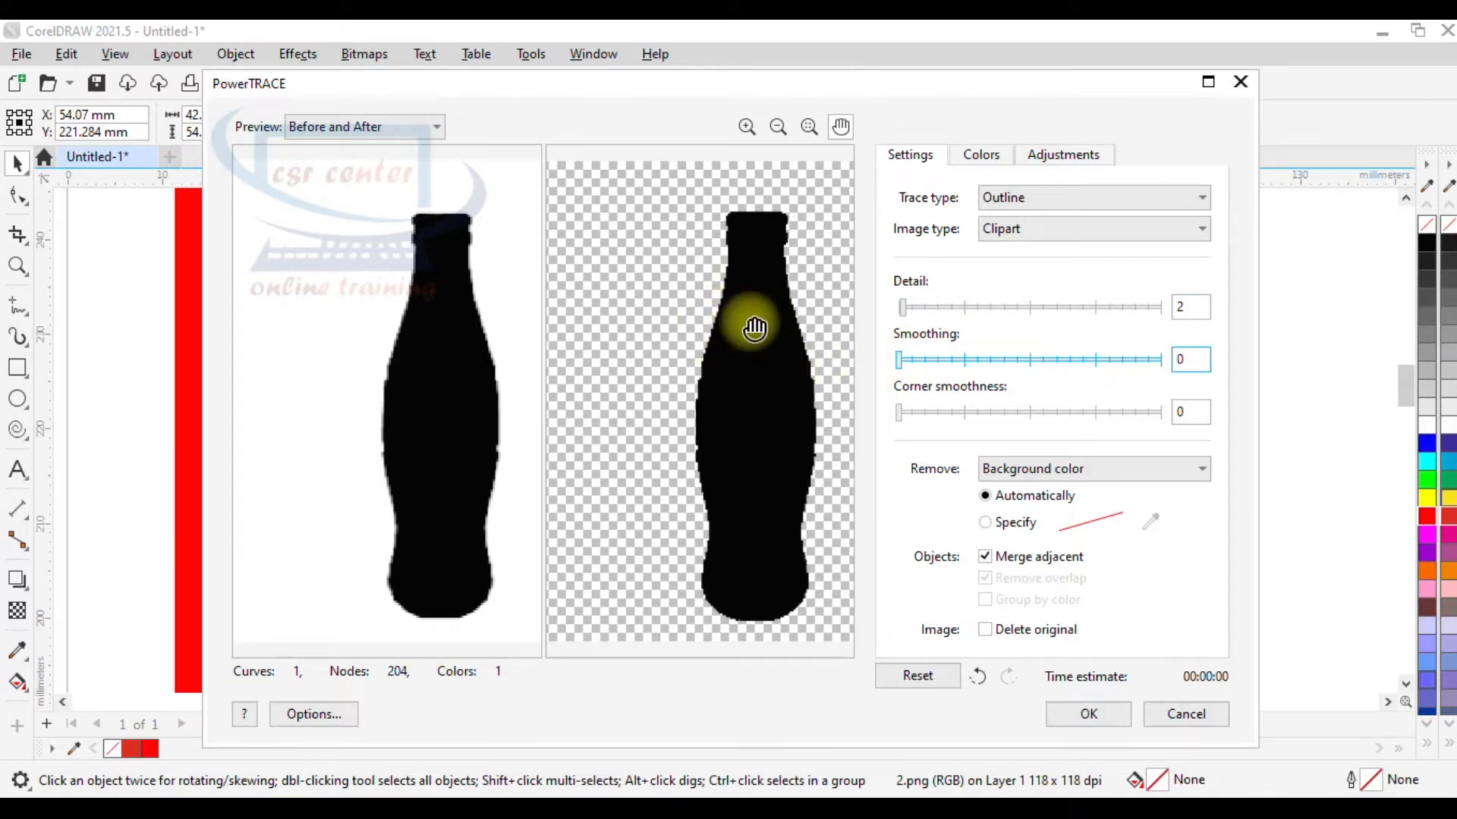
drag(902, 361, 933, 362)
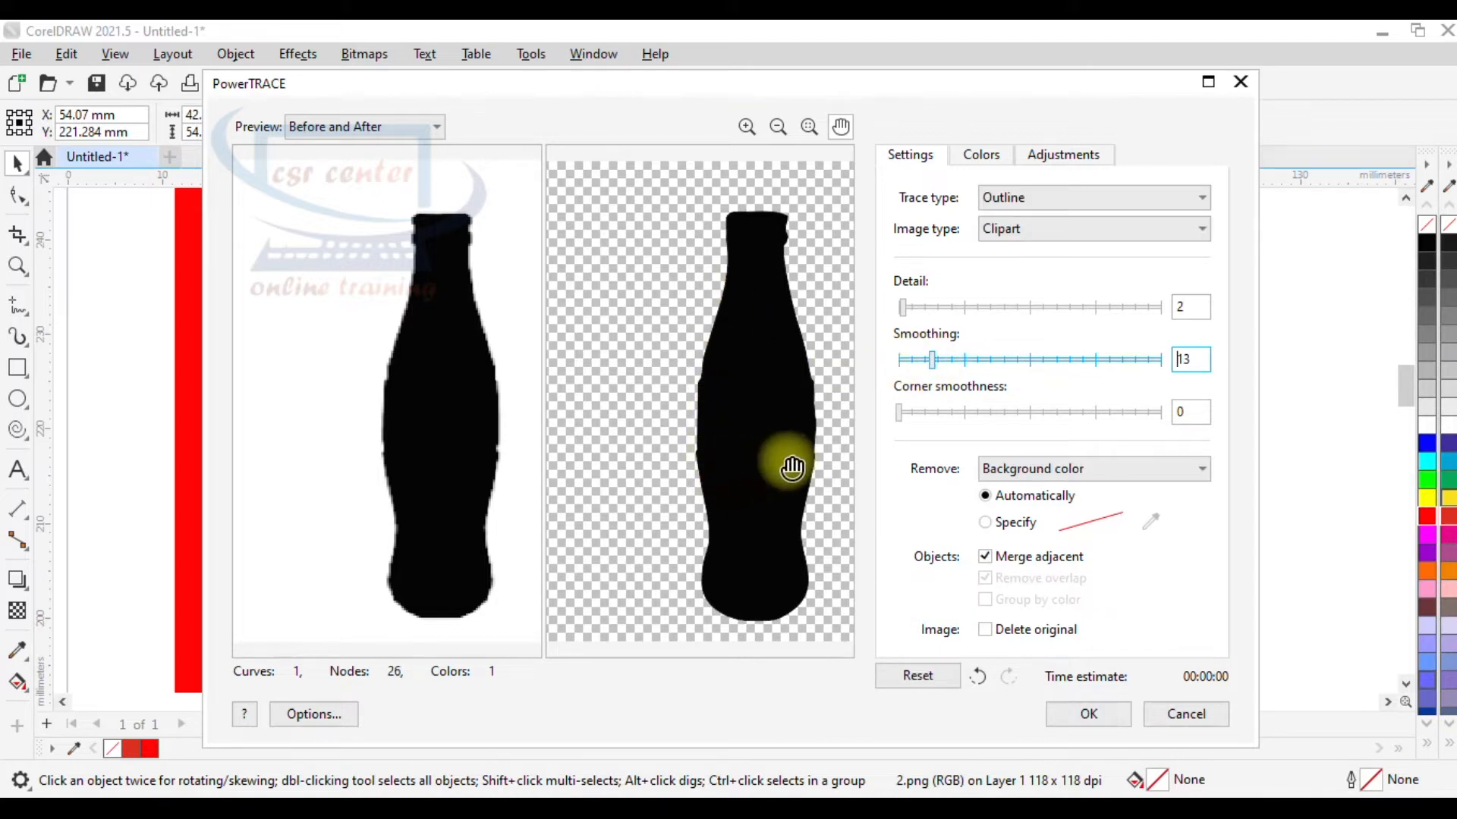
drag(932, 363, 962, 361)
scroll(723, 341, up, 2)
scroll(723, 342, up, 2)
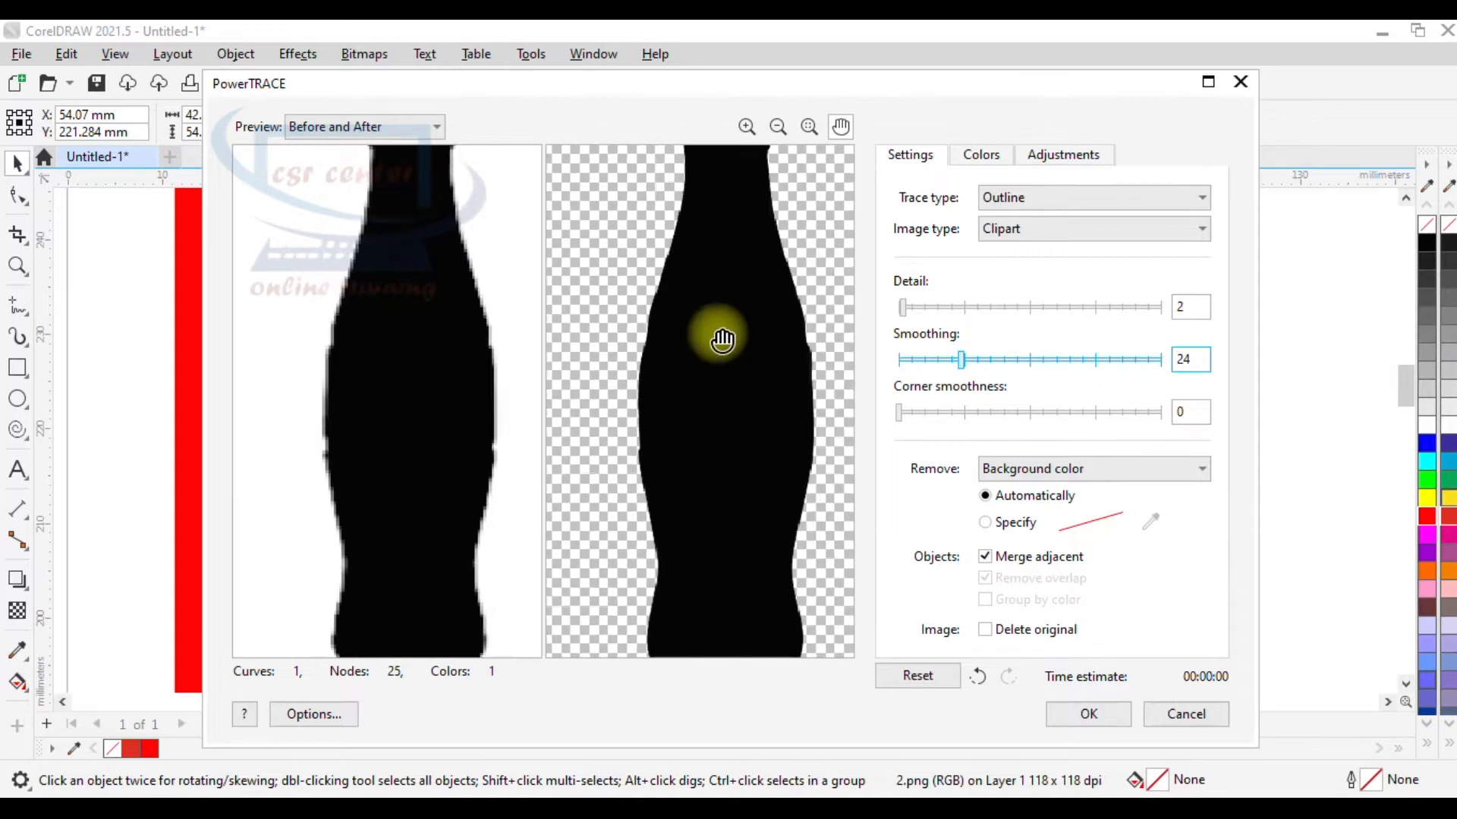
scroll(730, 346, down, 2)
scroll(730, 346, down, 2)
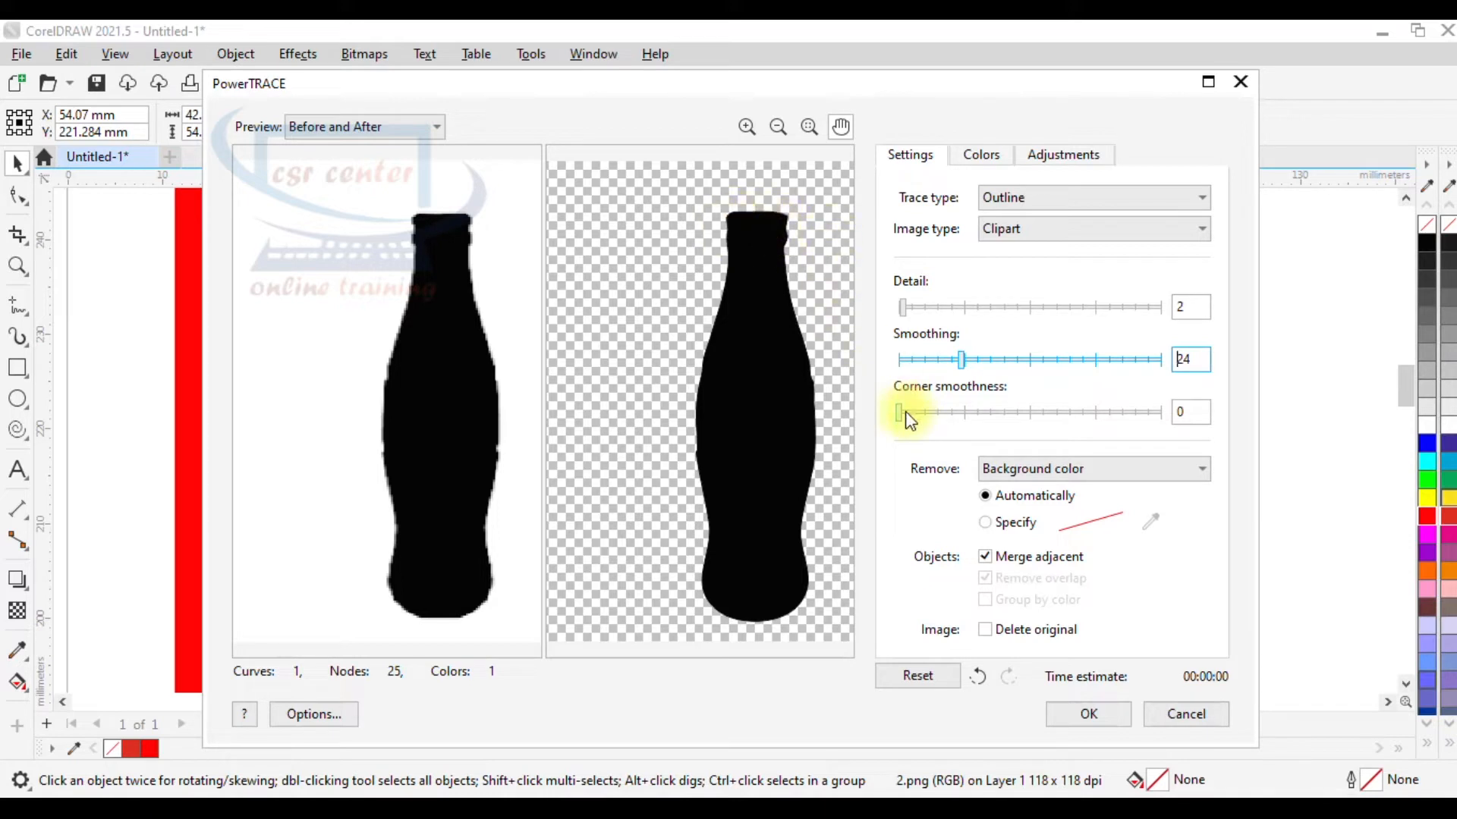
Set the Corner smoothness to 11 and check the bottle's neck in the preview
drag(900, 412, 926, 412)
scroll(793, 221, up, 2)
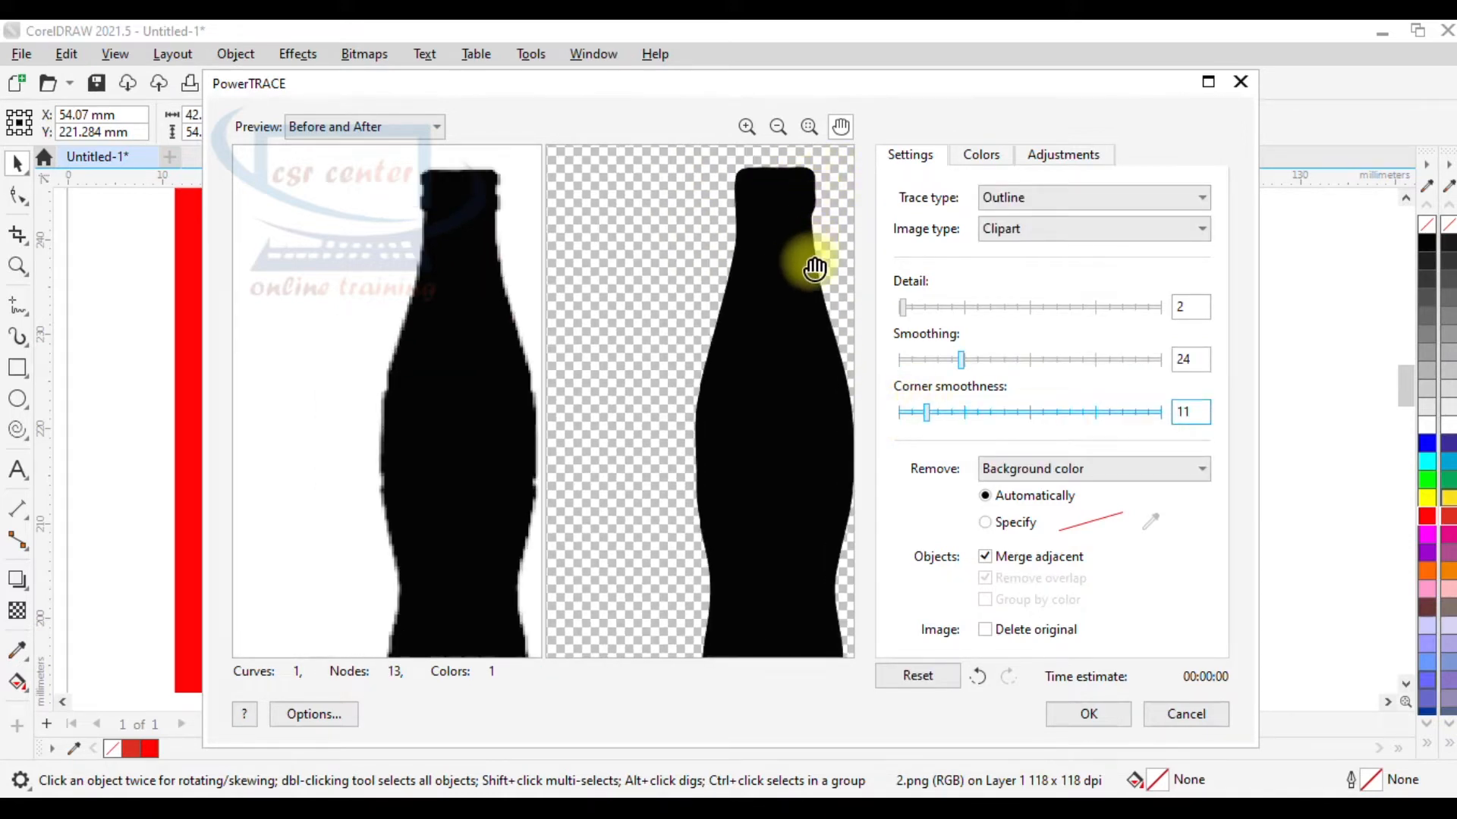
scroll(814, 268, up, 2)
scroll(814, 268, down, 4)
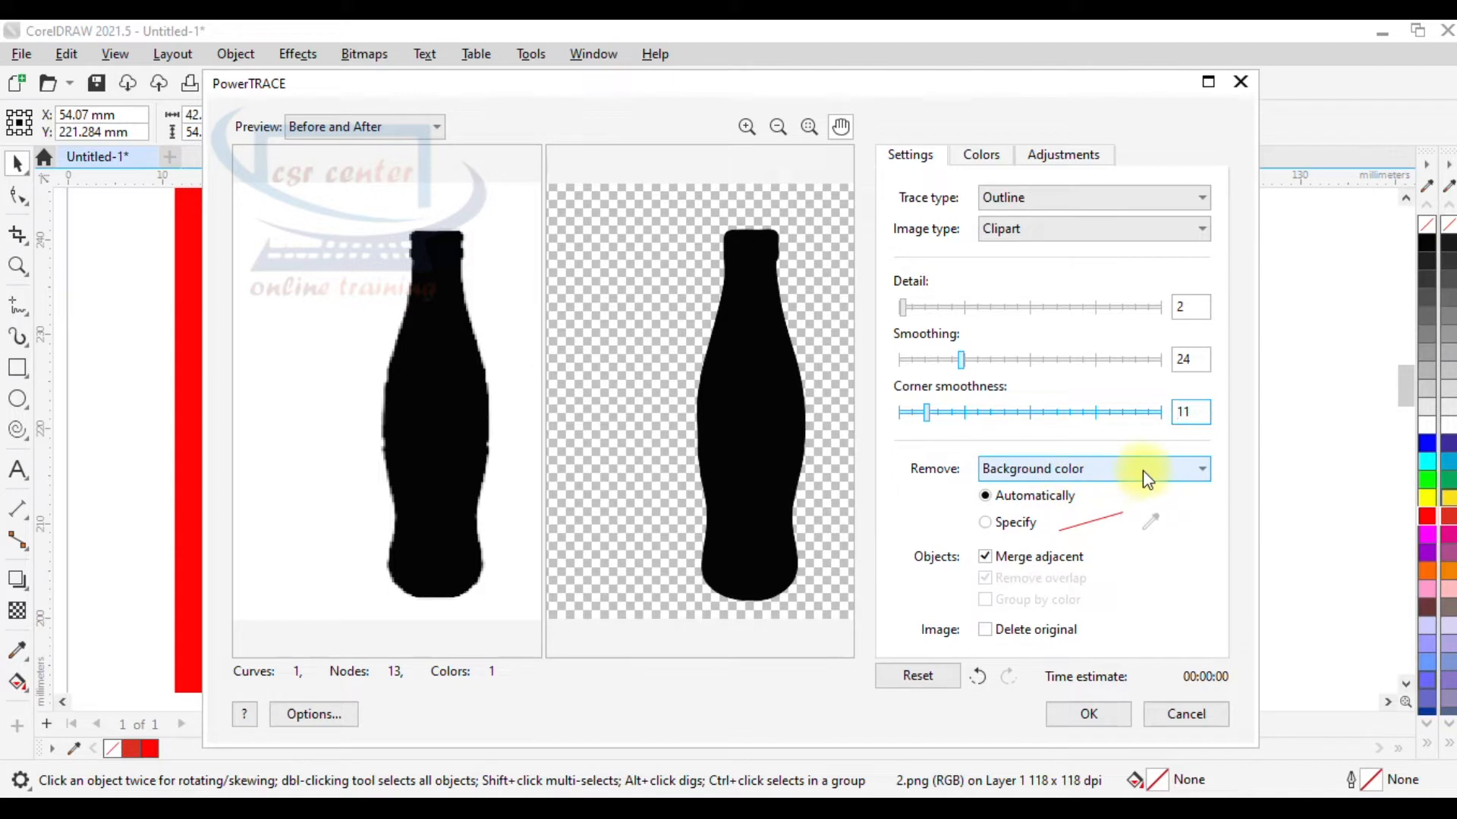
Try removing a specified color from the entire image, and return to automatic background color removal
click(1173, 465)
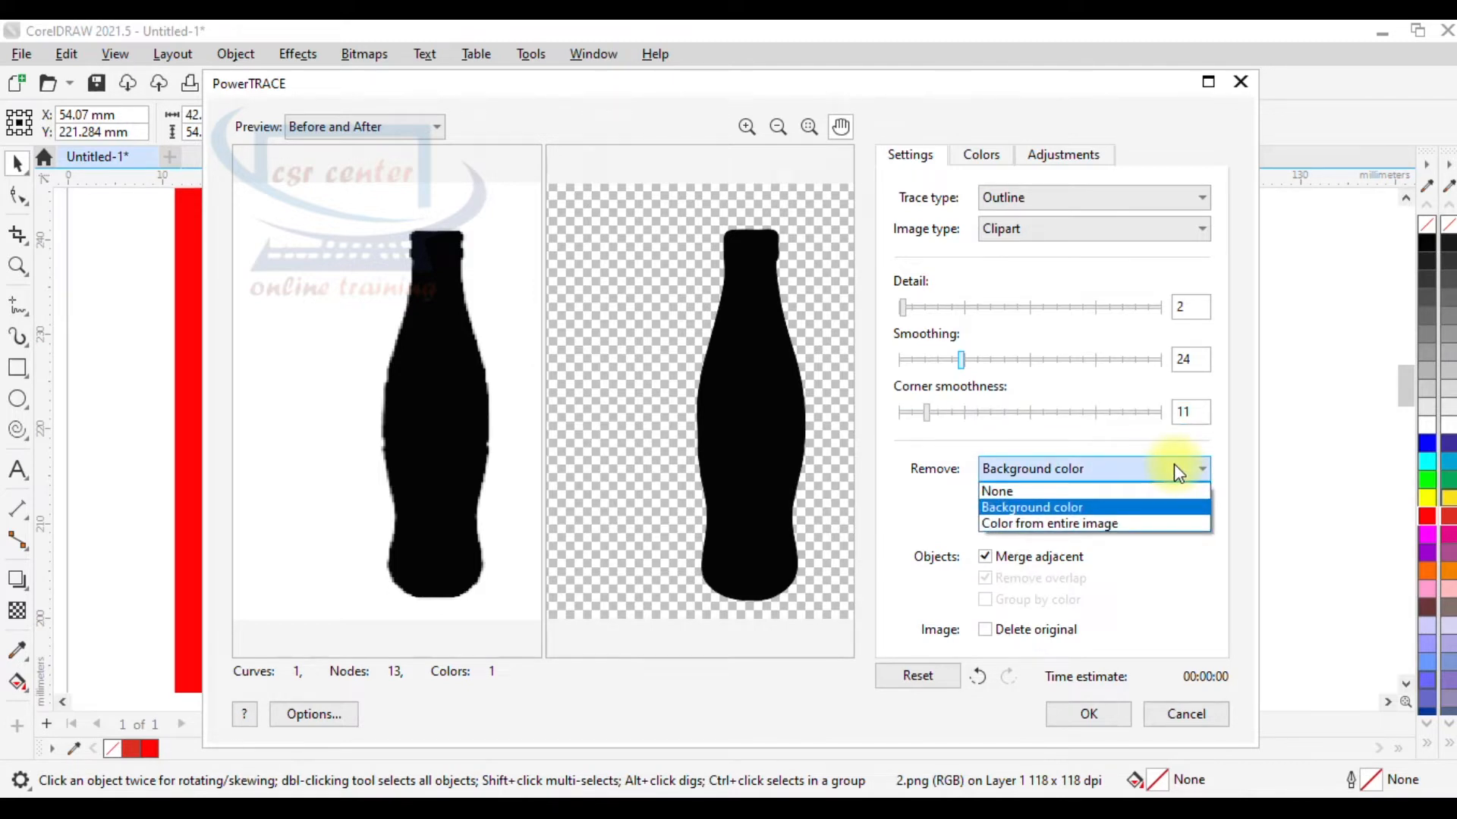
click(1132, 525)
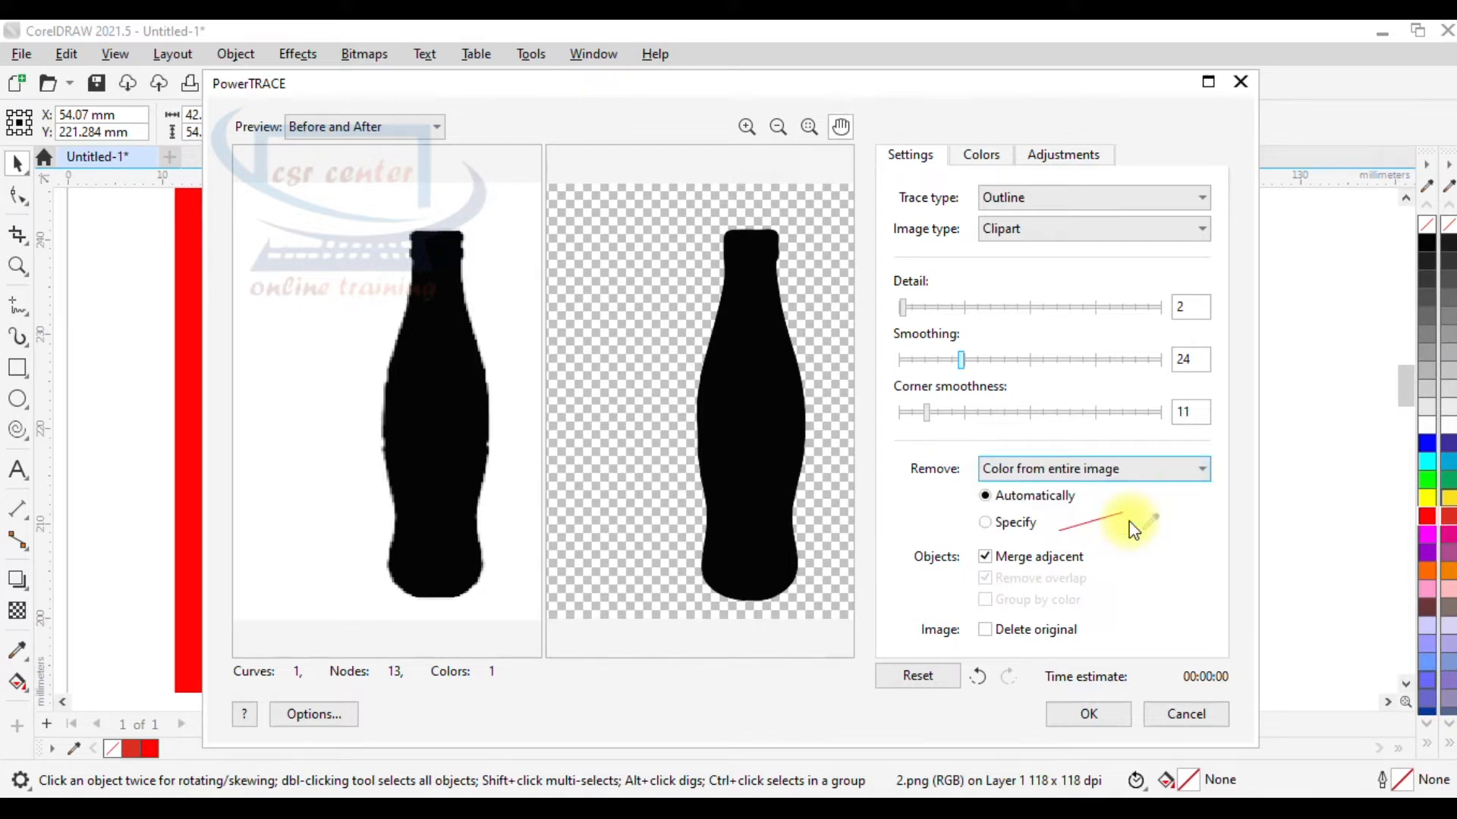
click(986, 524)
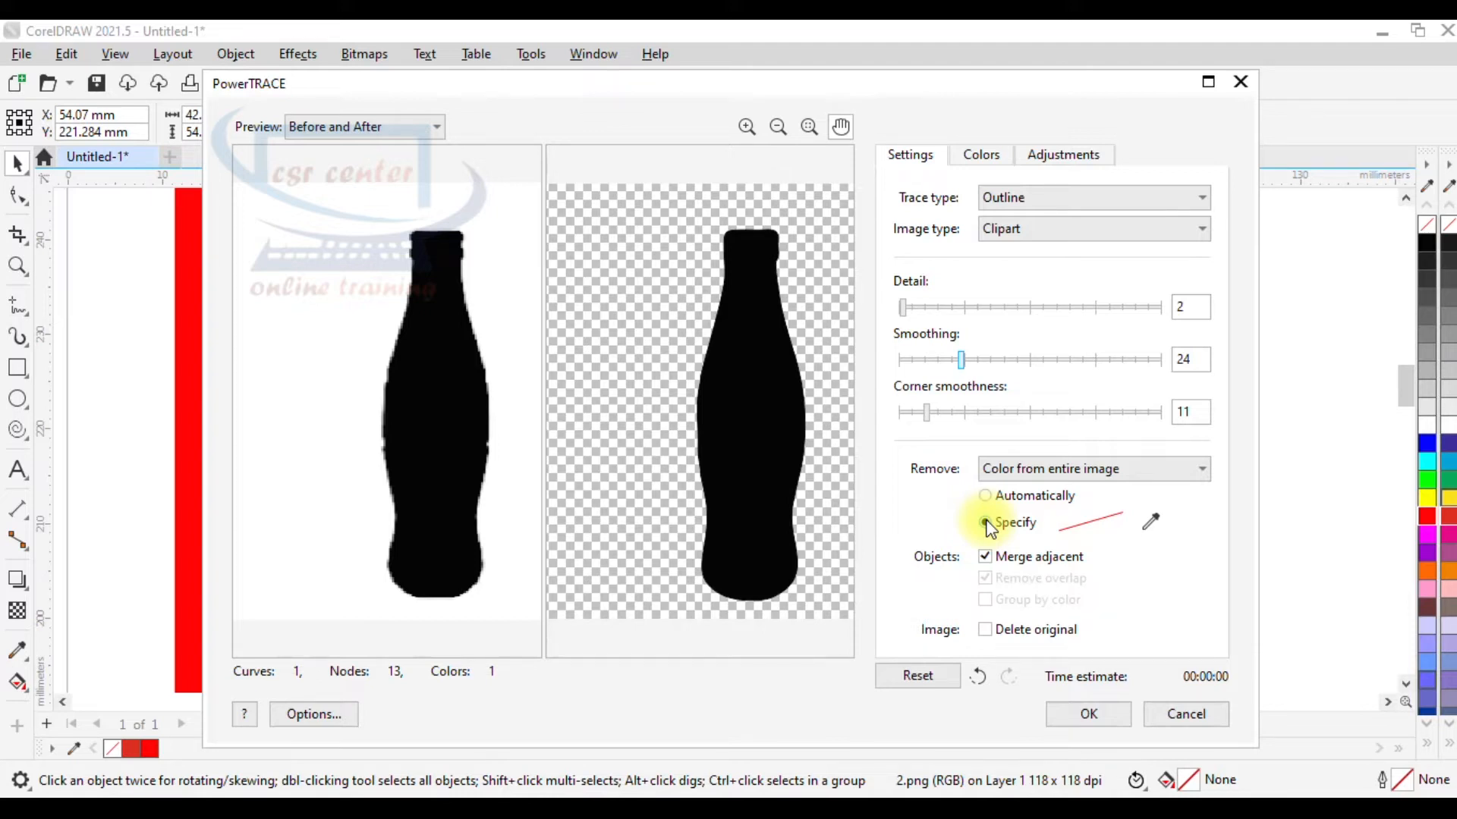
click(1151, 521)
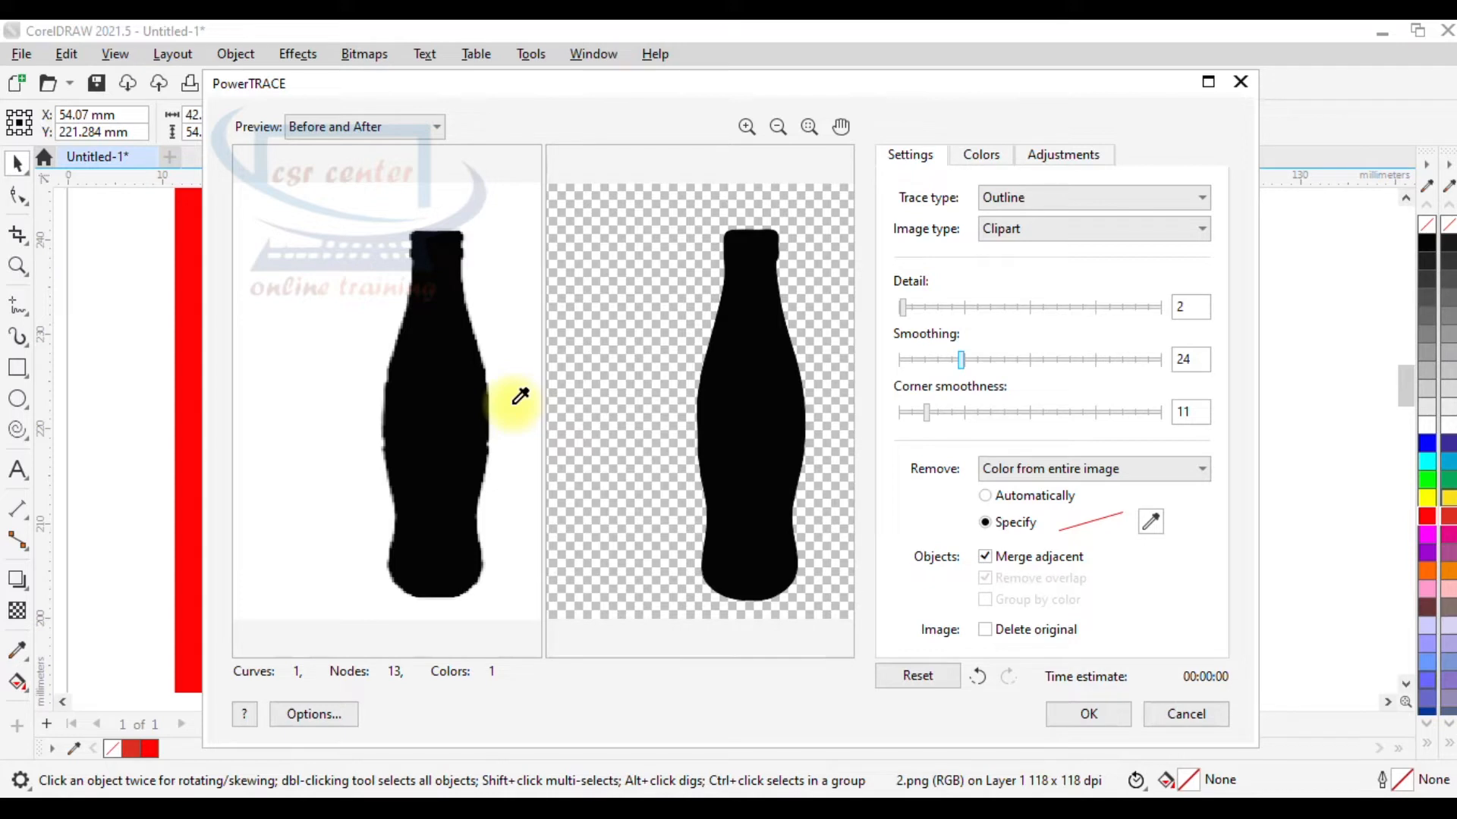
click(988, 496)
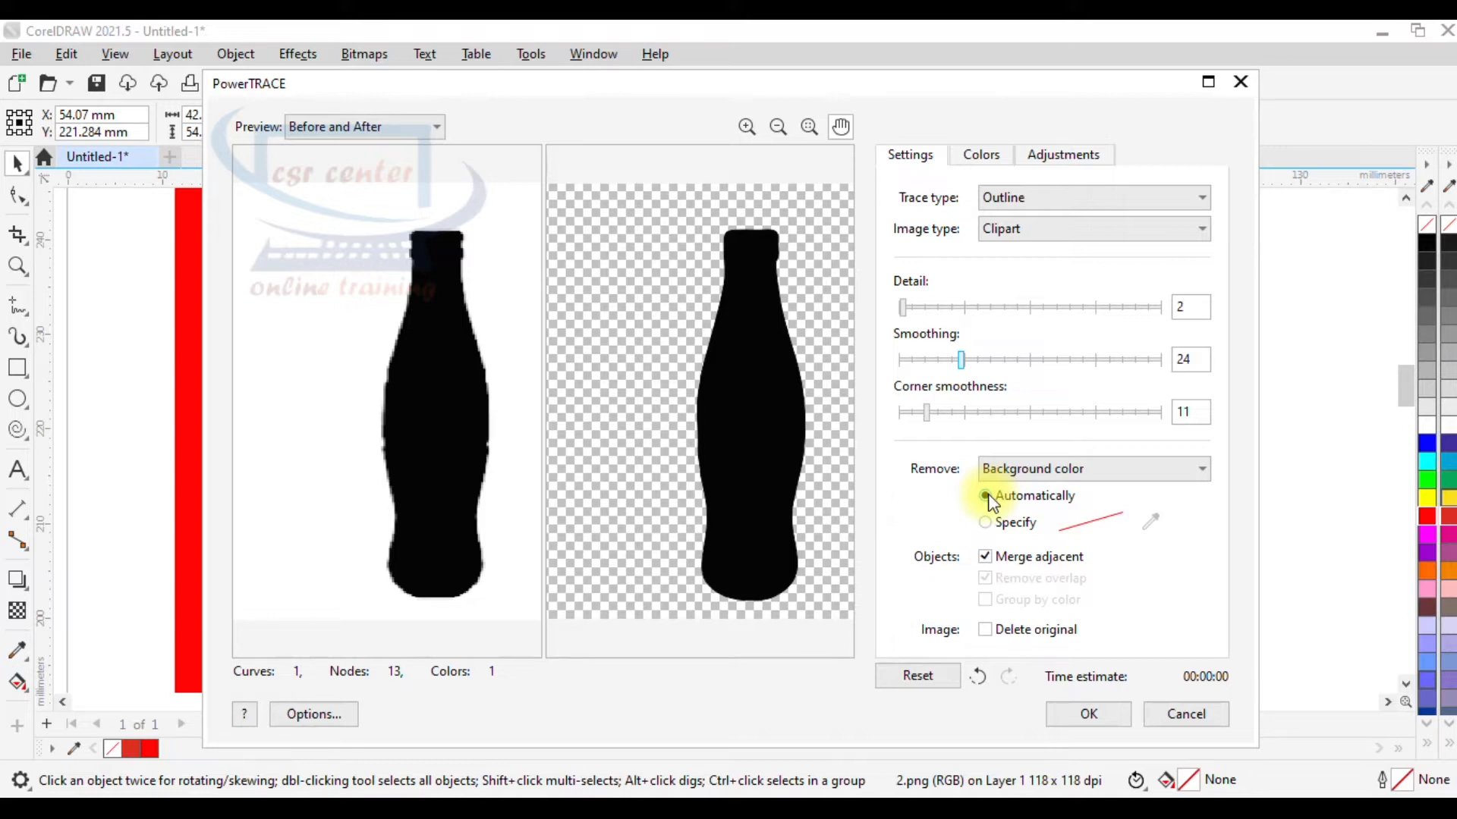
Check the trace's color and adjustment options and apply the Outline trace to the bottle
click(992, 157)
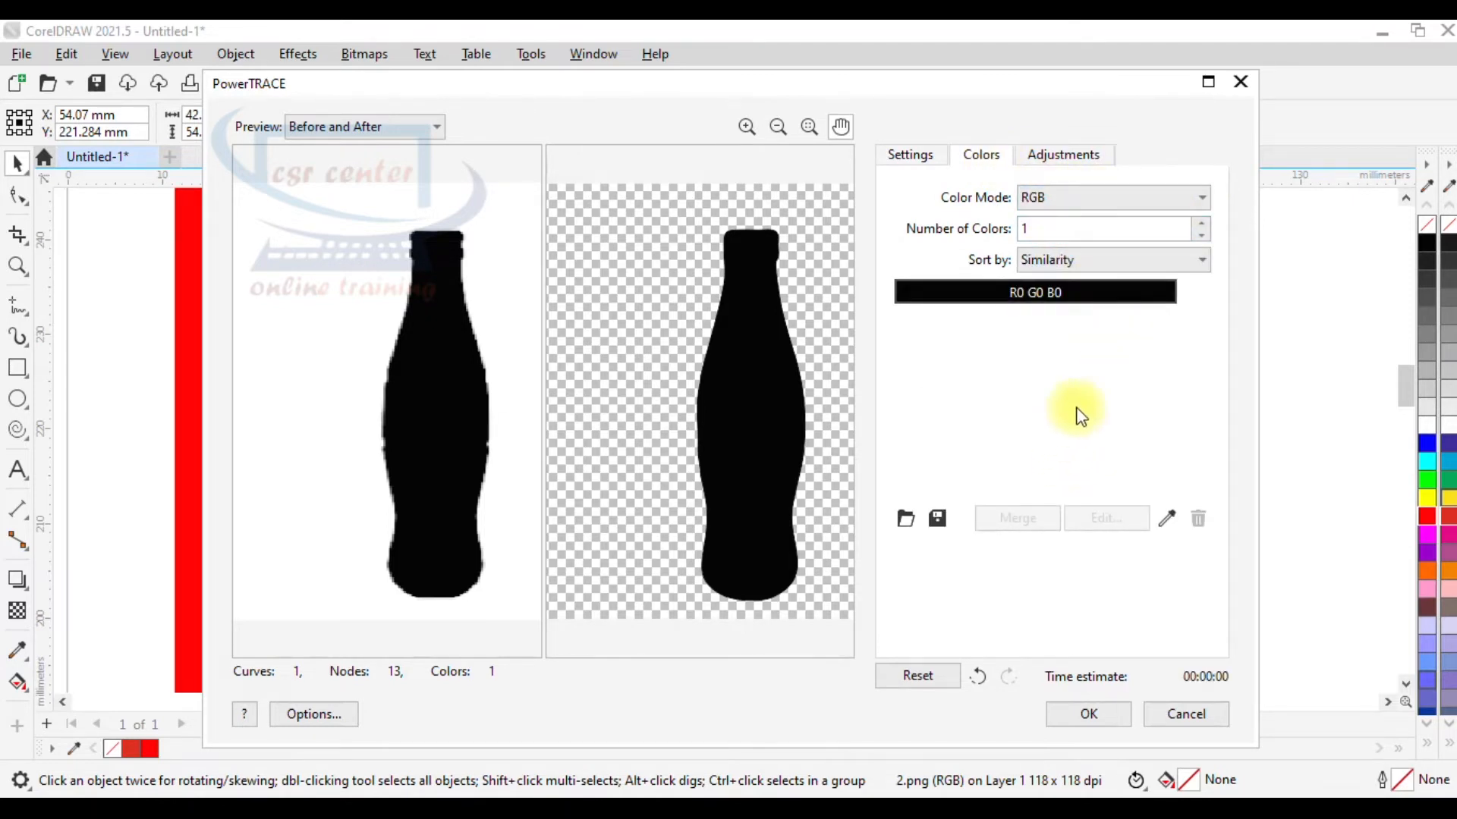
click(1076, 164)
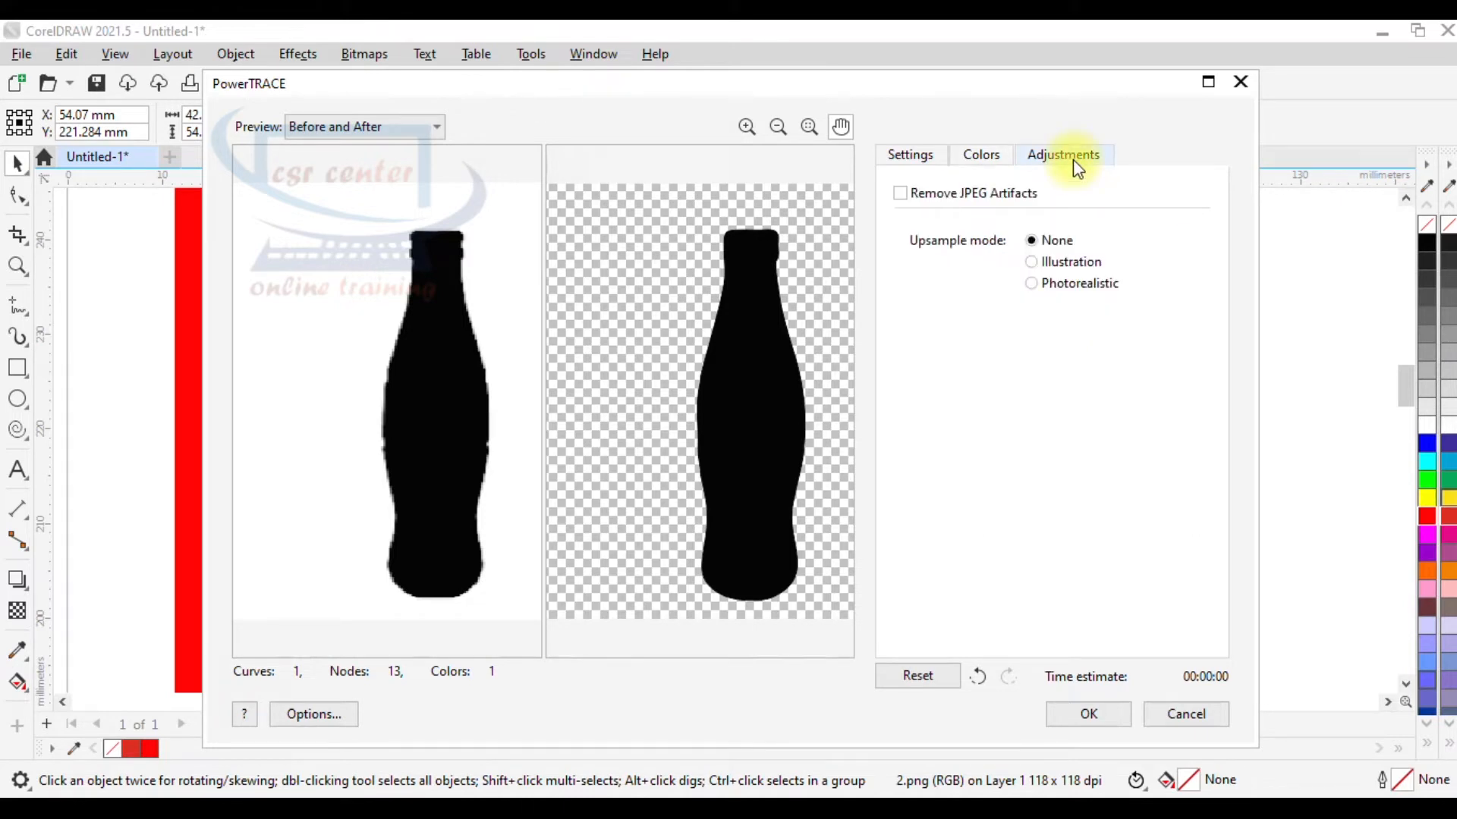
click(918, 156)
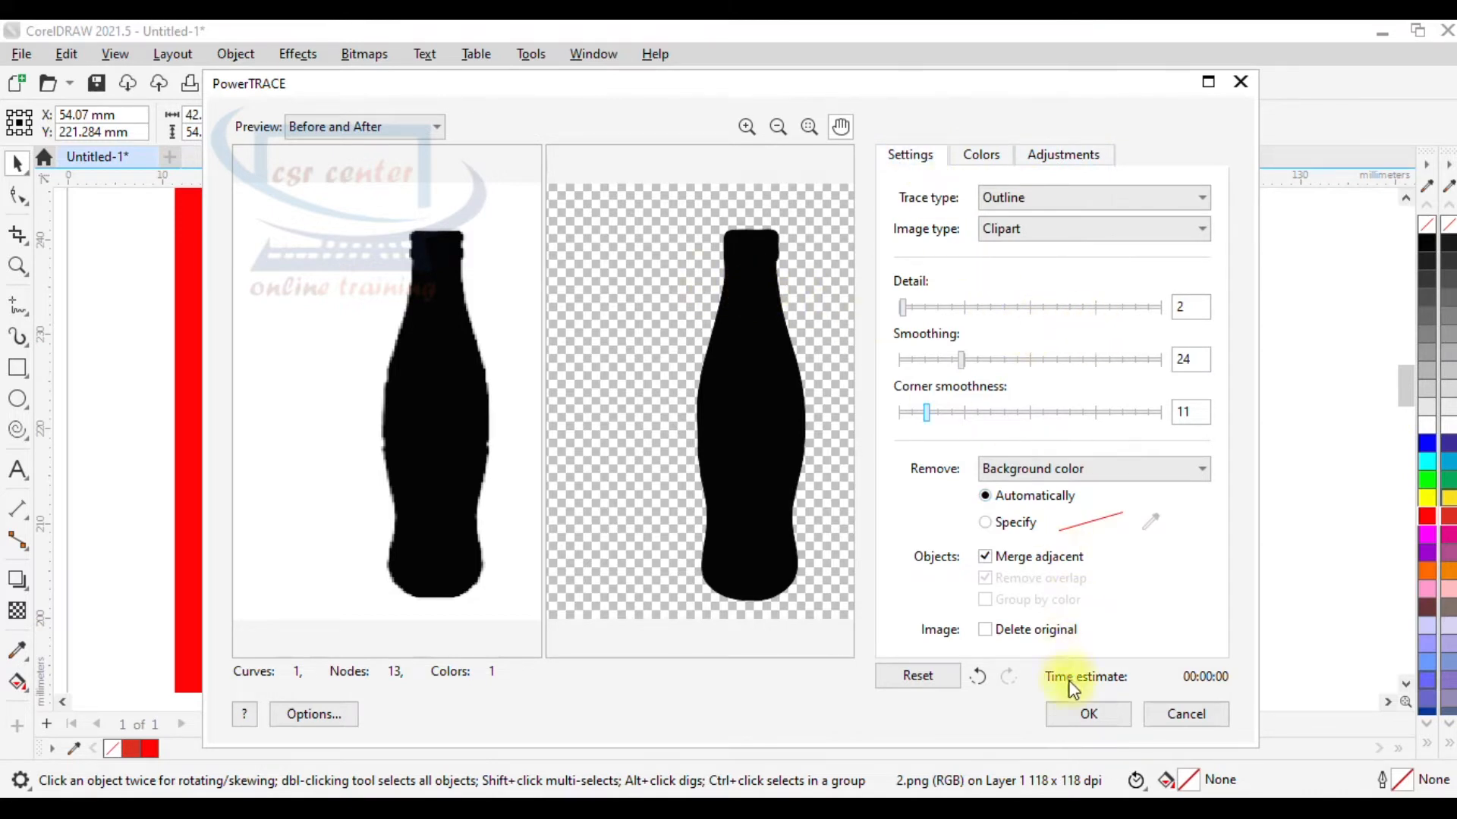
click(1085, 712)
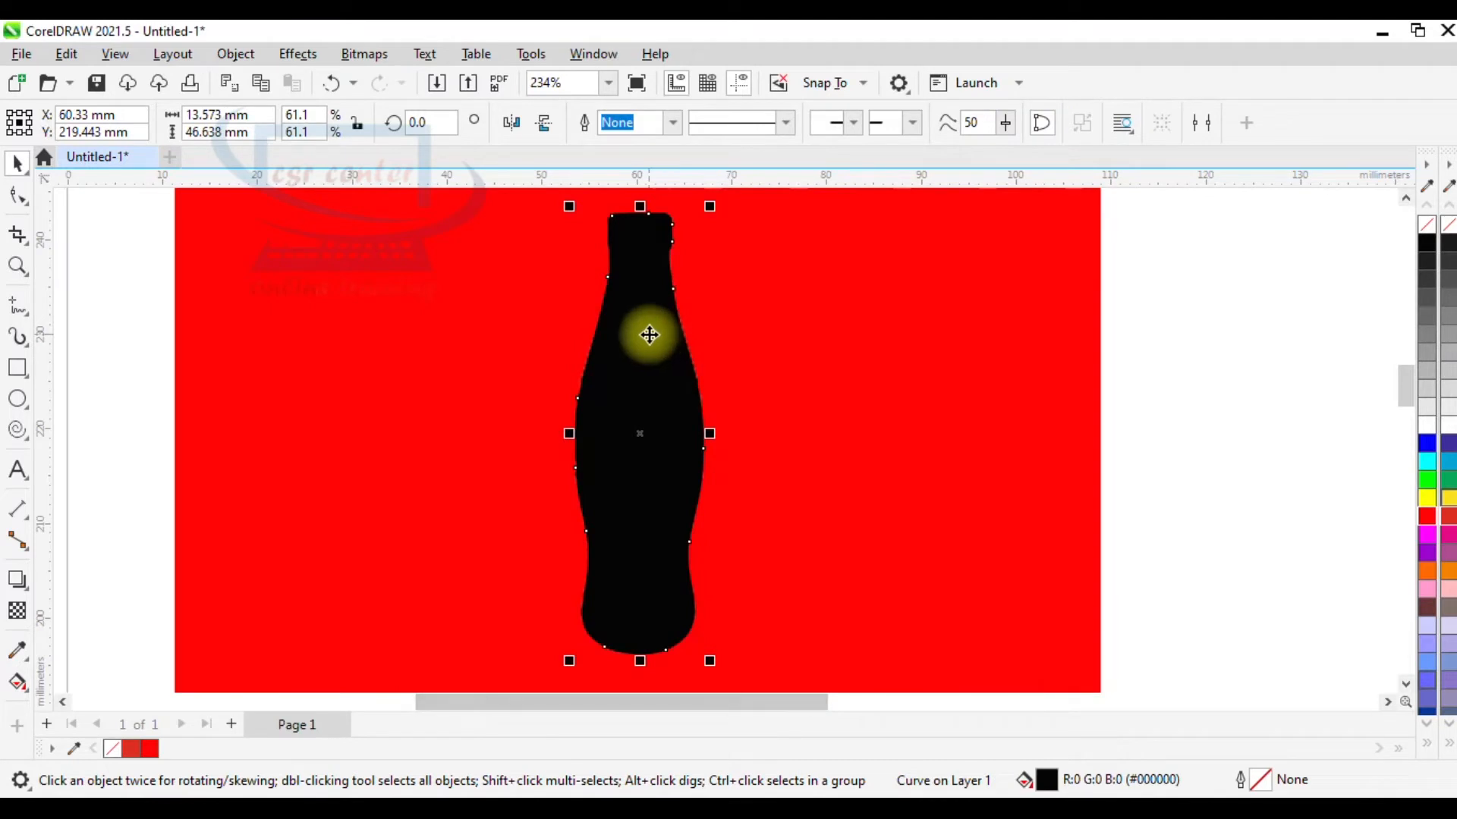
Move the traced bottle about 23 mm to the right of the original bitmap and compare their edges
scroll(651, 334, up, 5)
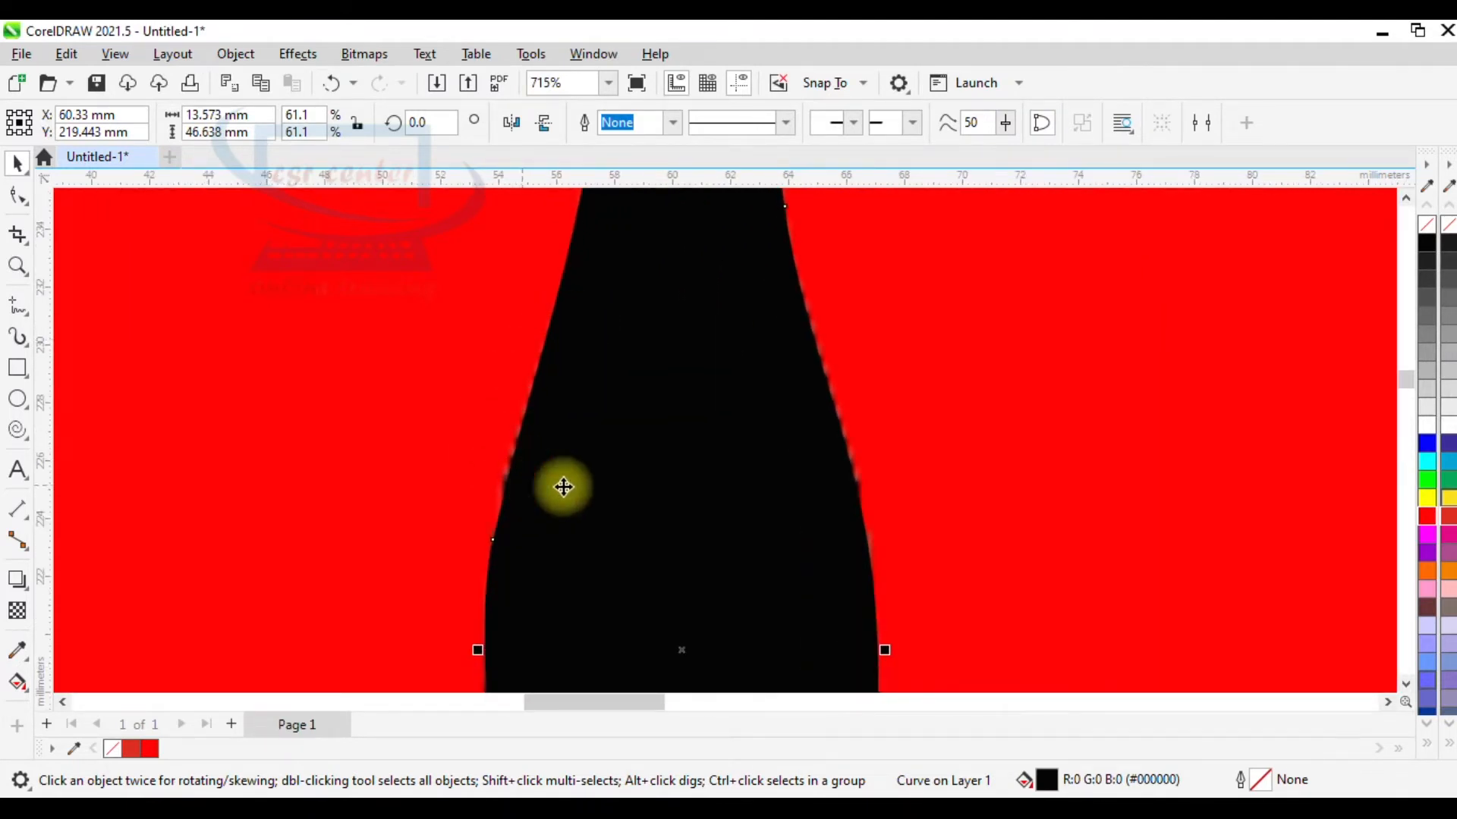
scroll(627, 448, down, 5)
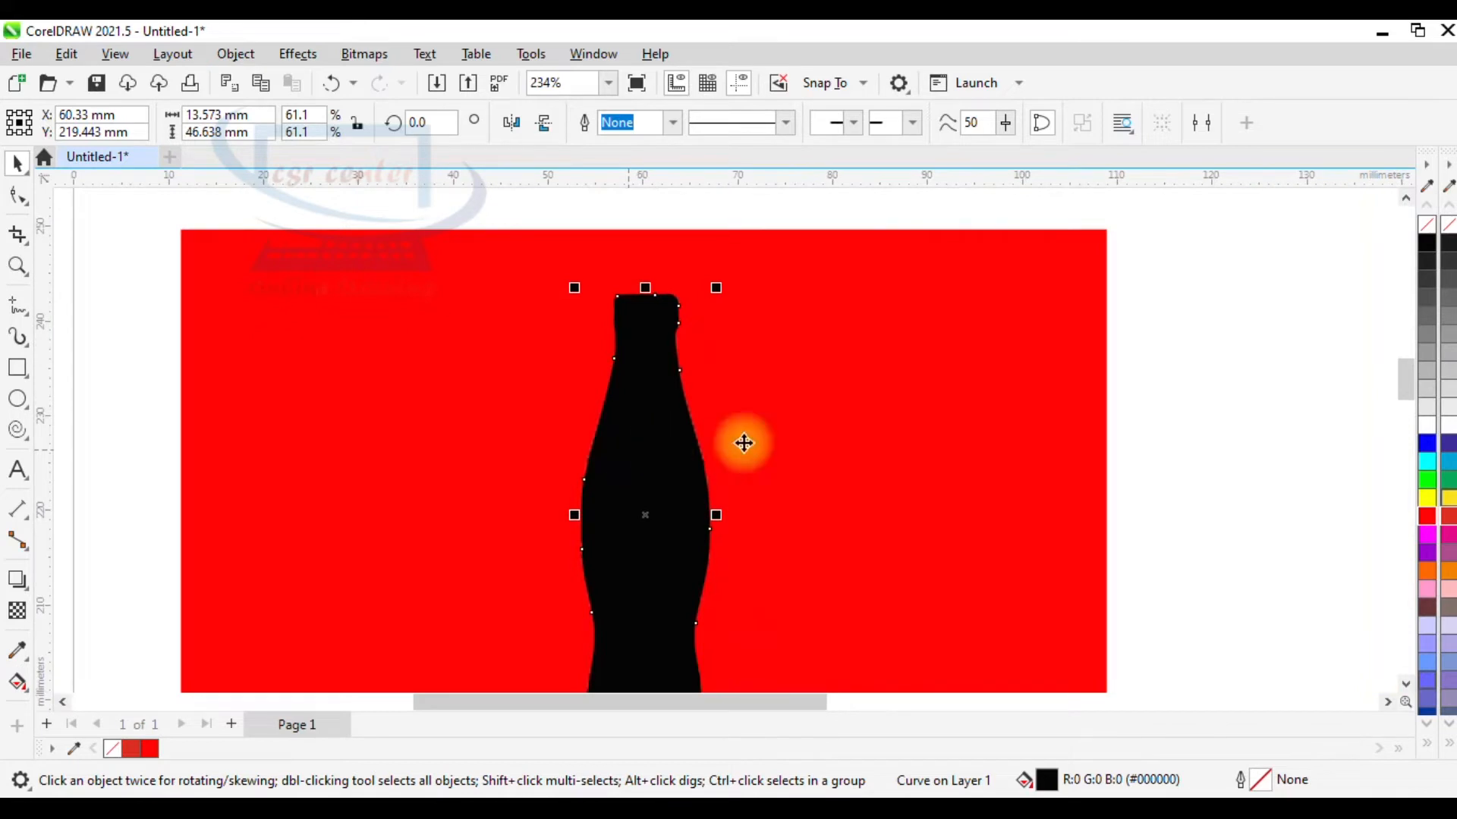
drag(1406, 371, 1405, 379)
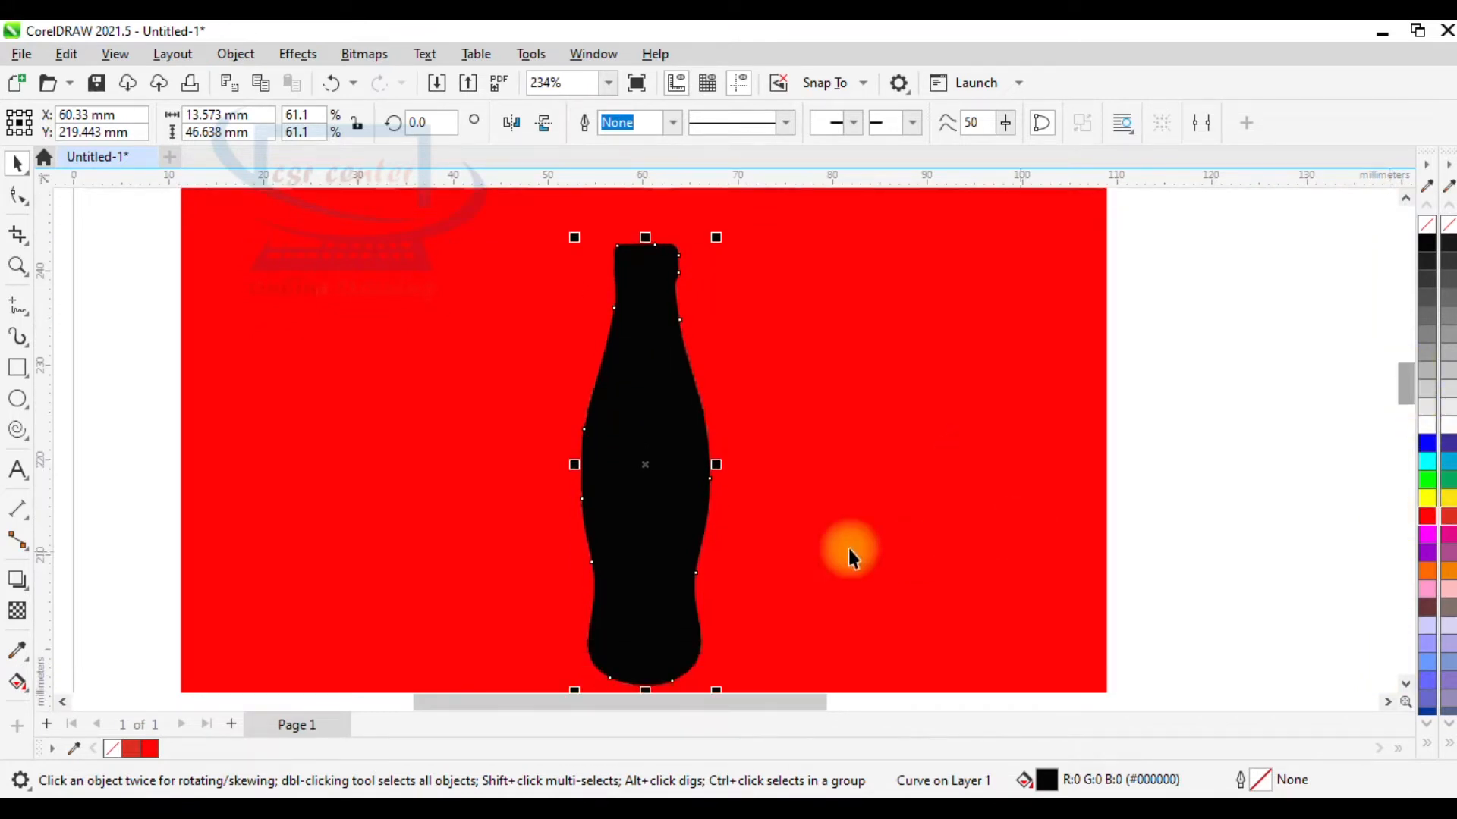
drag(660, 471, 868, 465)
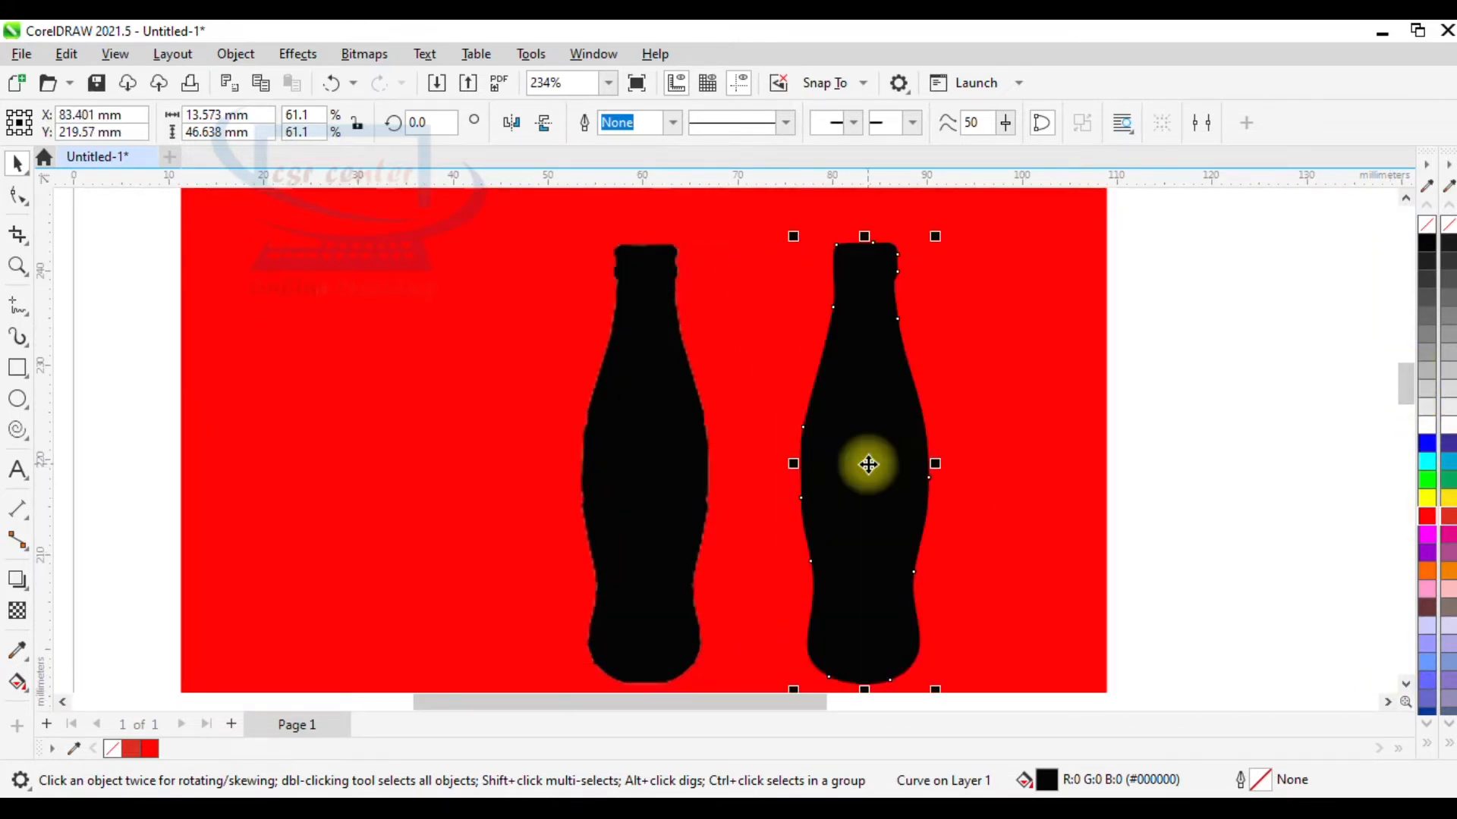
scroll(702, 436, up, 5)
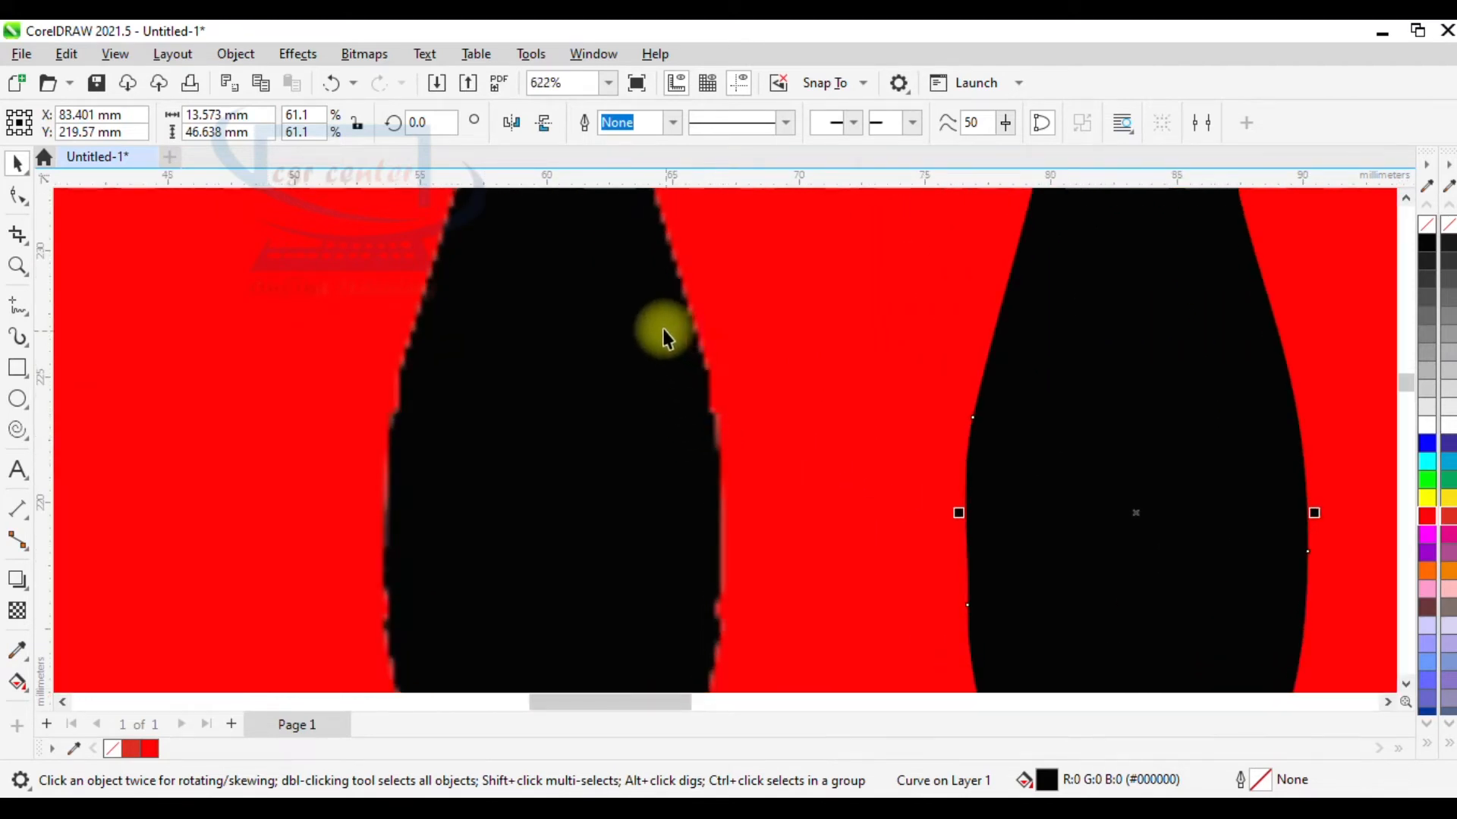
scroll(1028, 513, down, 1)
scroll(1054, 453, down, 2)
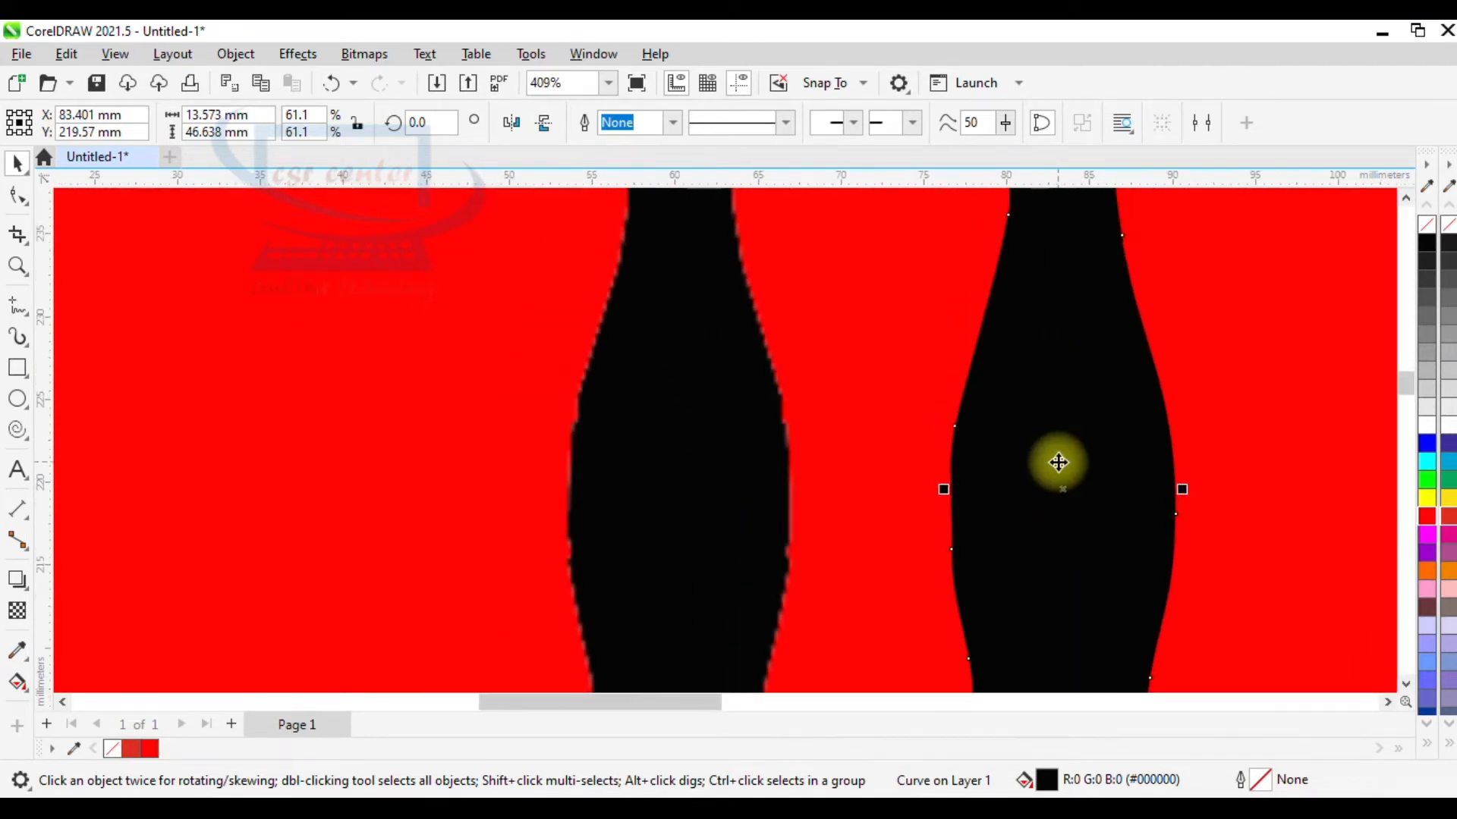
scroll(717, 457, down, 2)
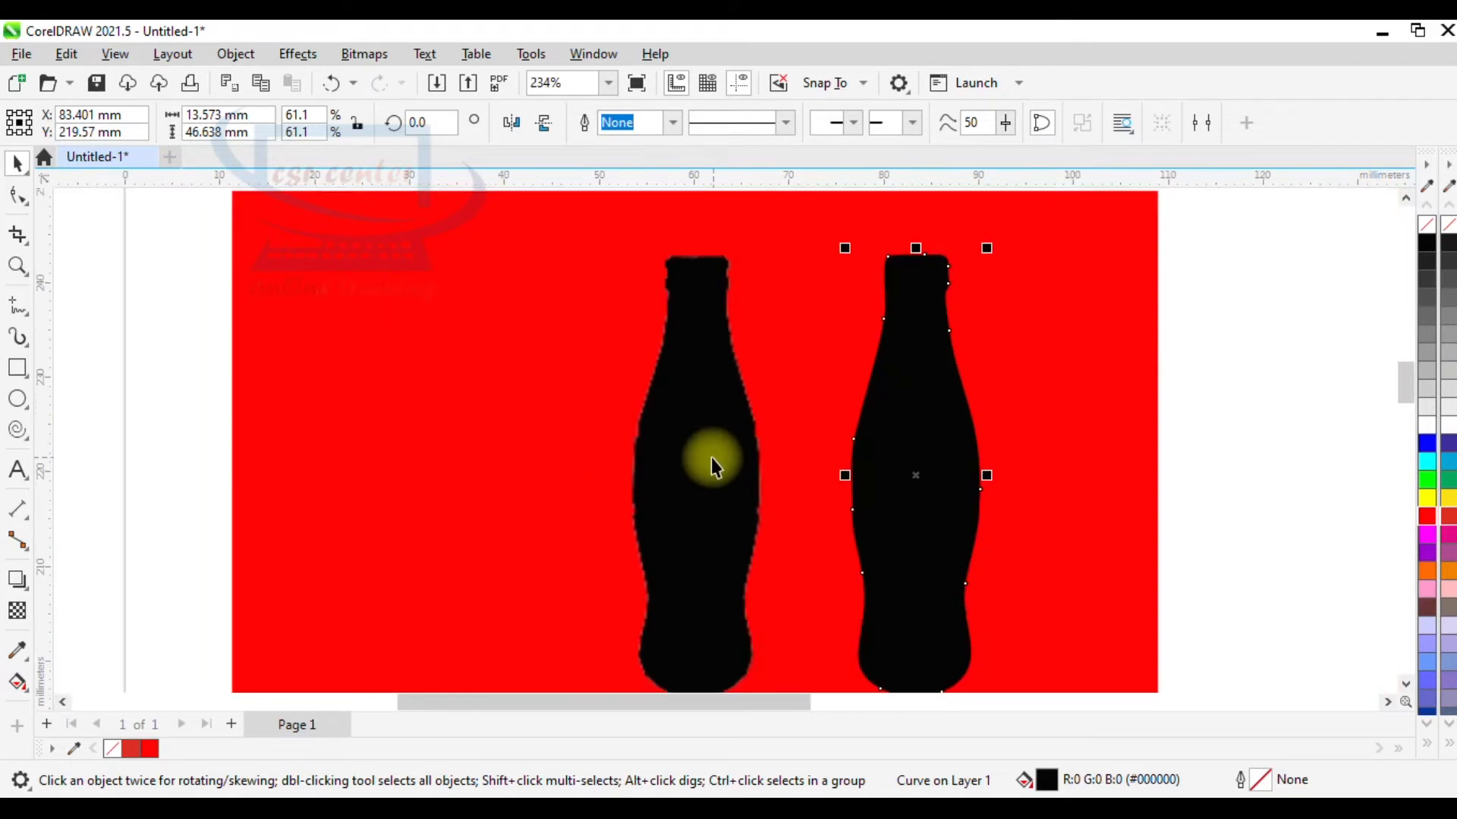
click(1223, 458)
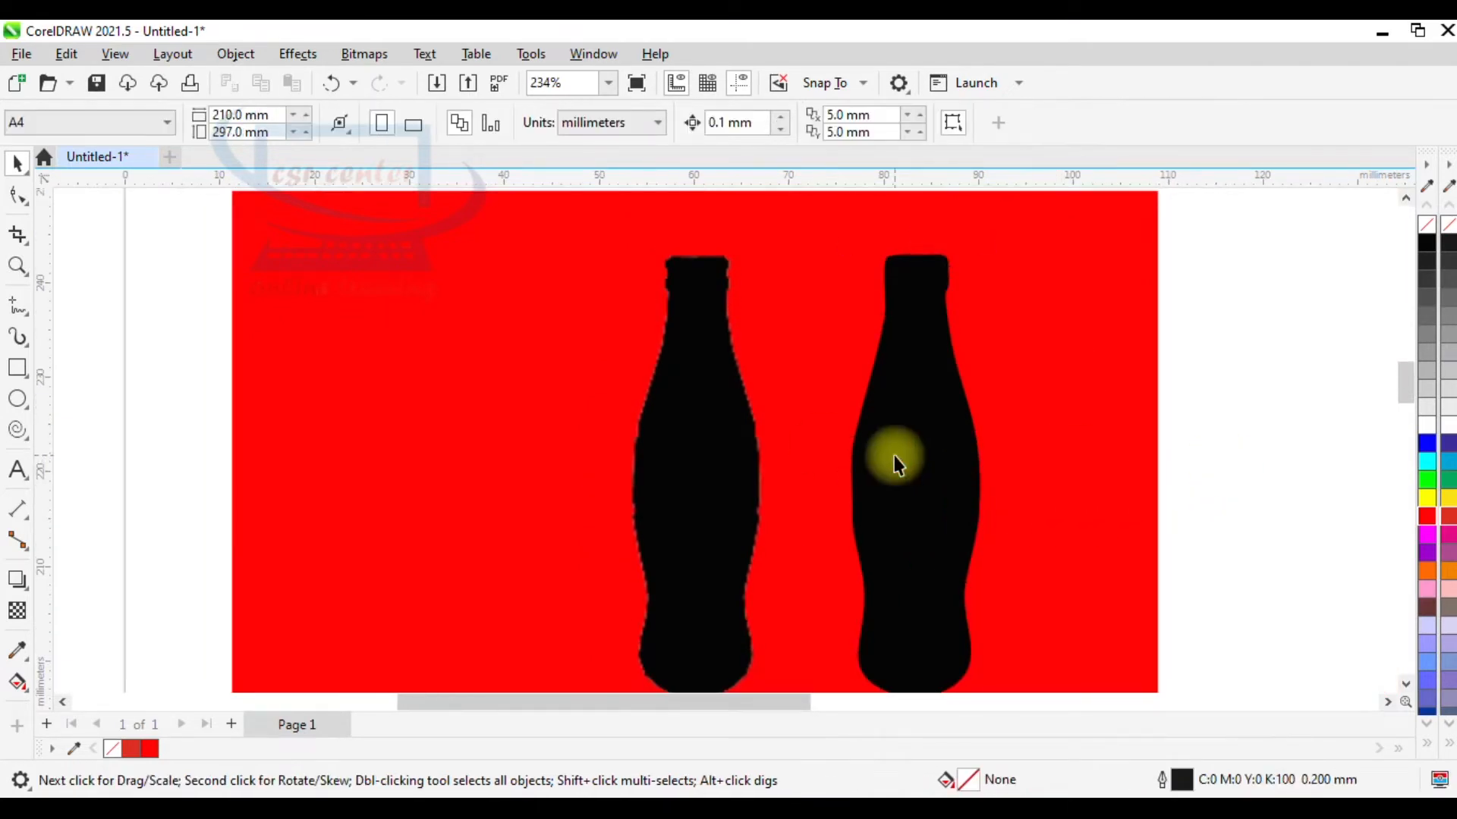
Delete the original bottle bitmap and the red background rectangle
click(764, 422)
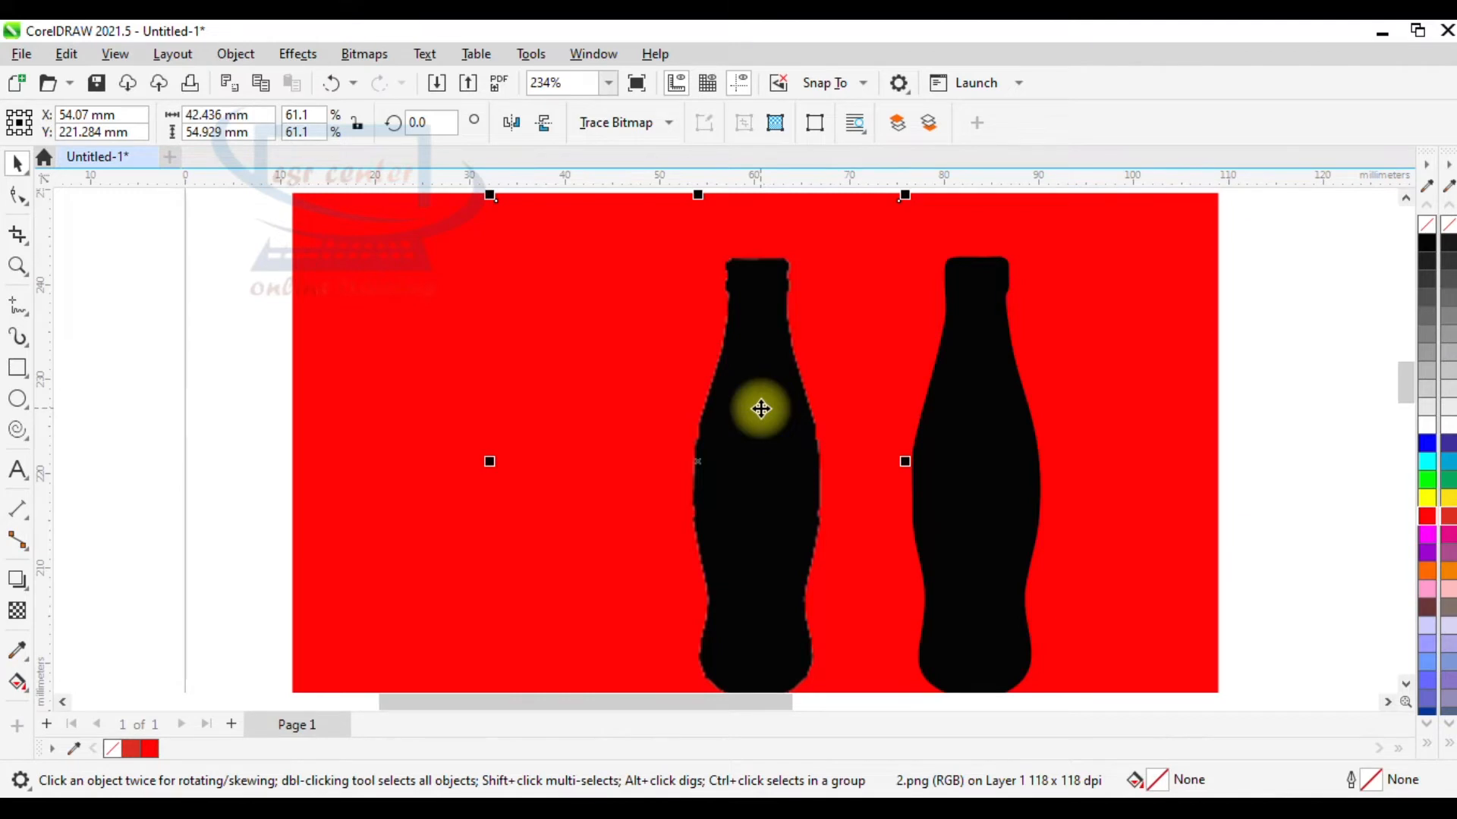
key(Delete)
click(1043, 410)
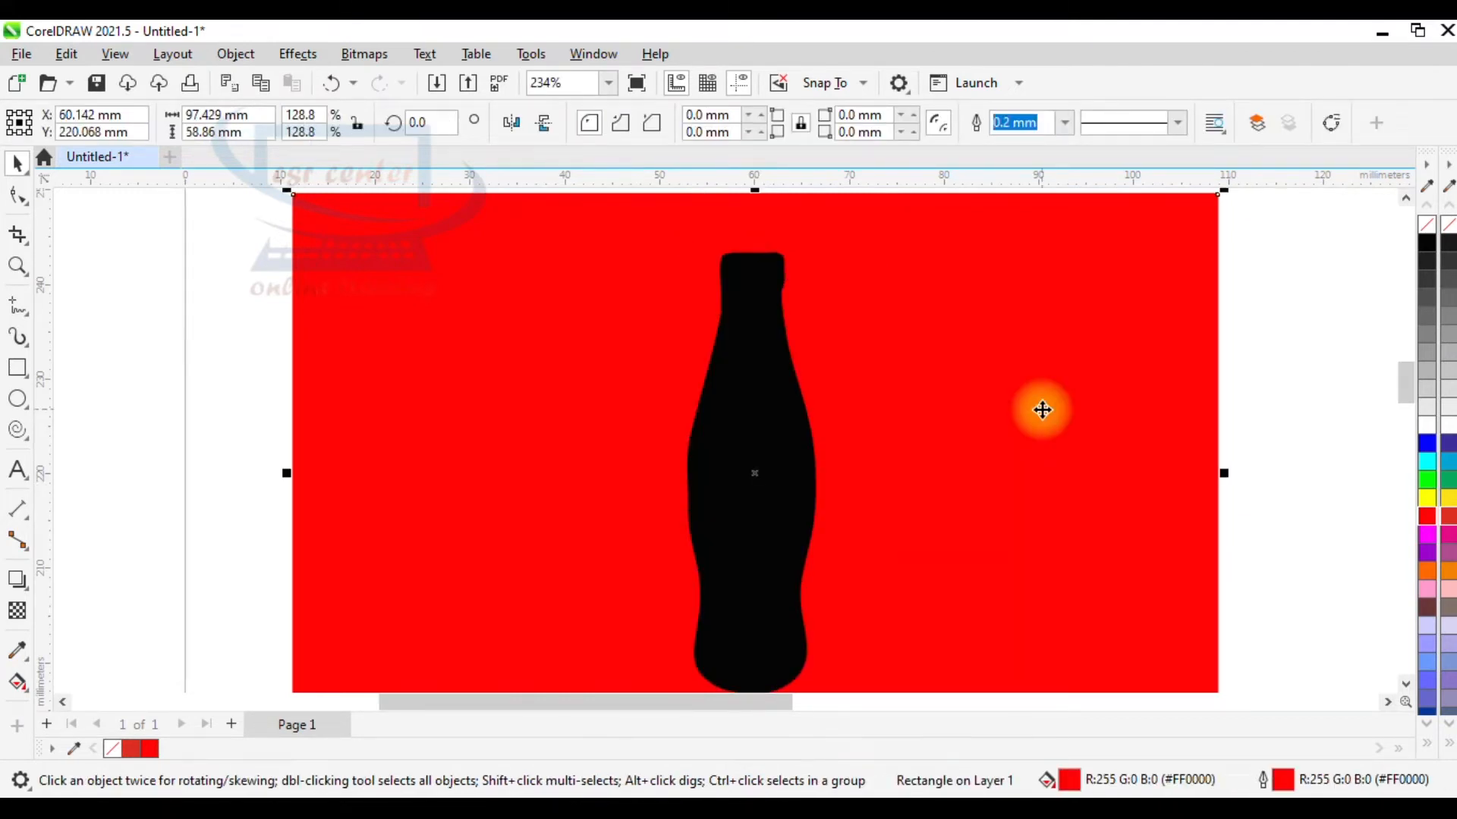
key(Delete)
Shift the traced bottle slightly on the page and examine the curves of its neck and top edge
click(716, 309)
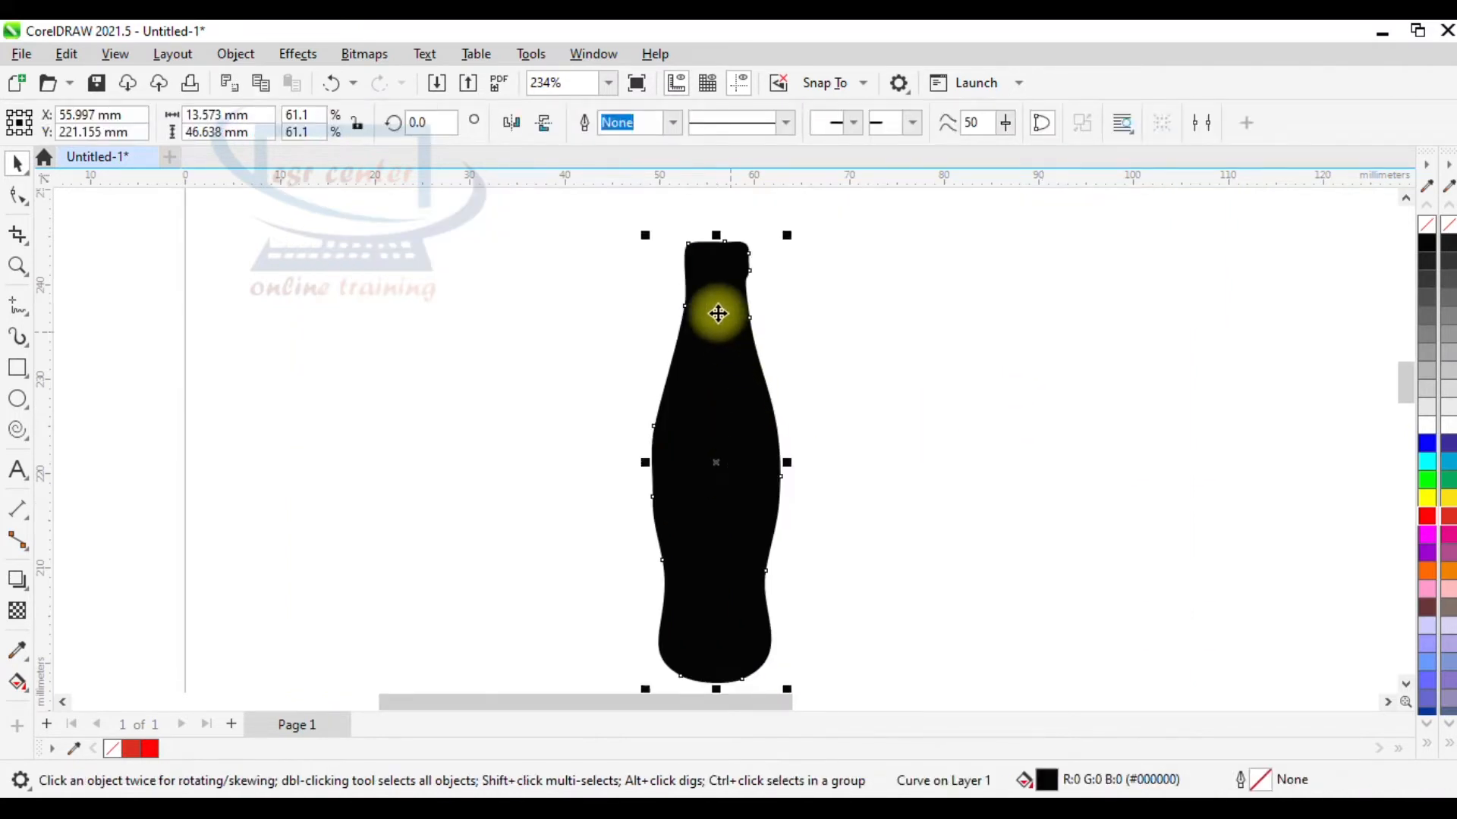
scroll(709, 266, up, 2)
scroll(705, 263, up, 2)
click(979, 428)
scroll(827, 403, up, 2)
drag(750, 288, 735, 458)
click(930, 441)
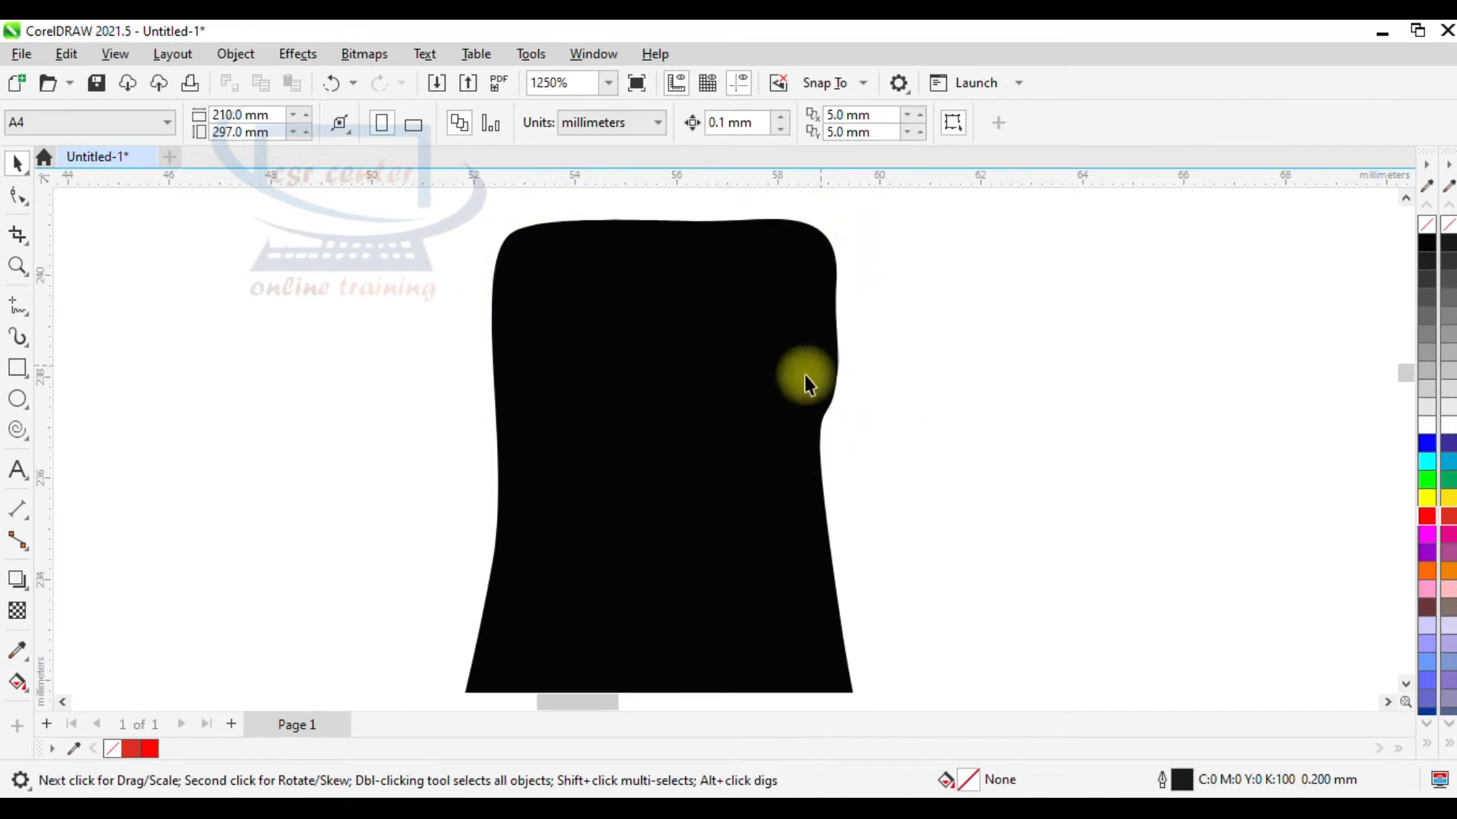
scroll(721, 403, down, 2)
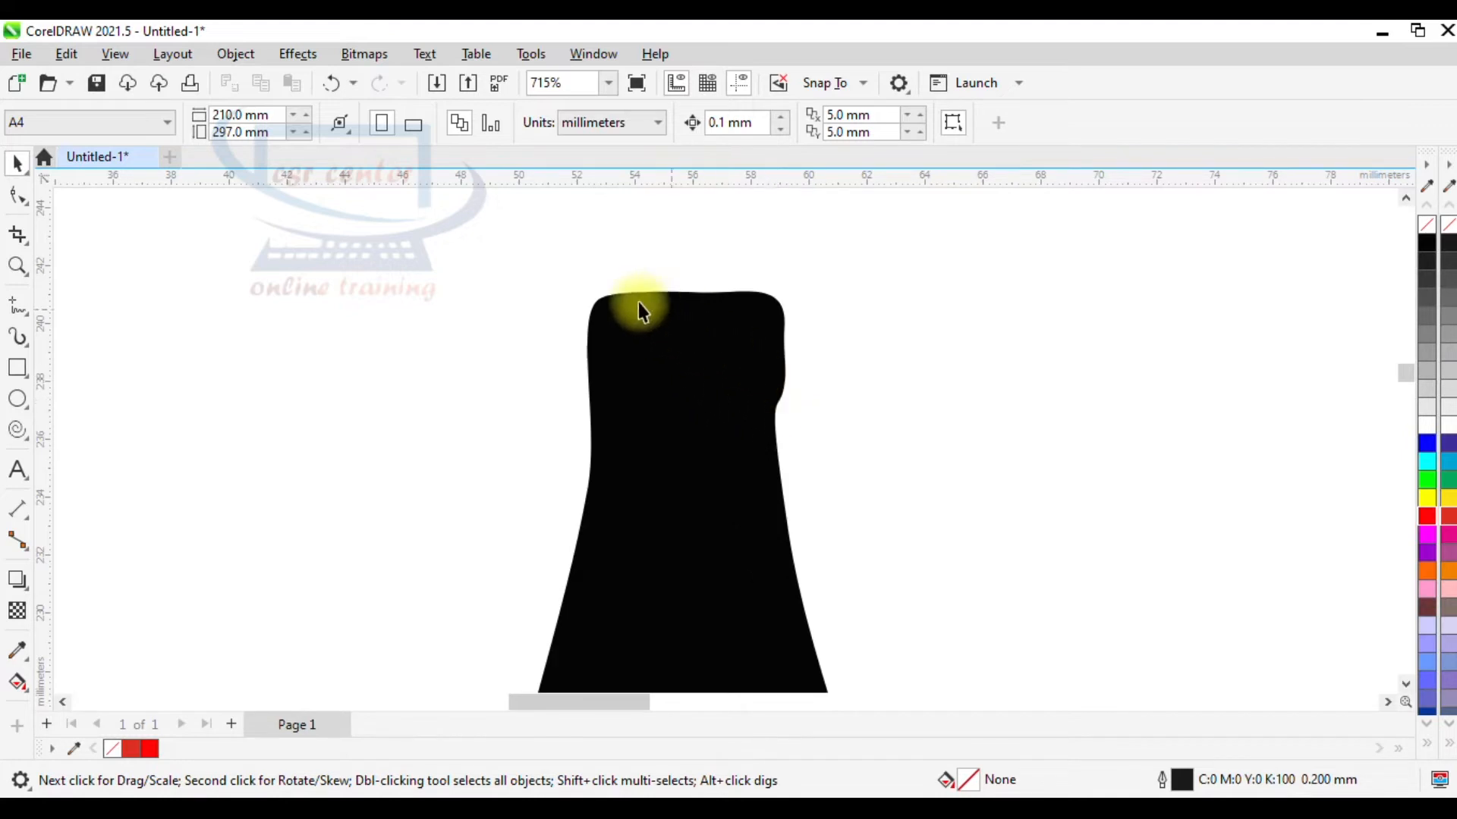
scroll(774, 471, down, 3)
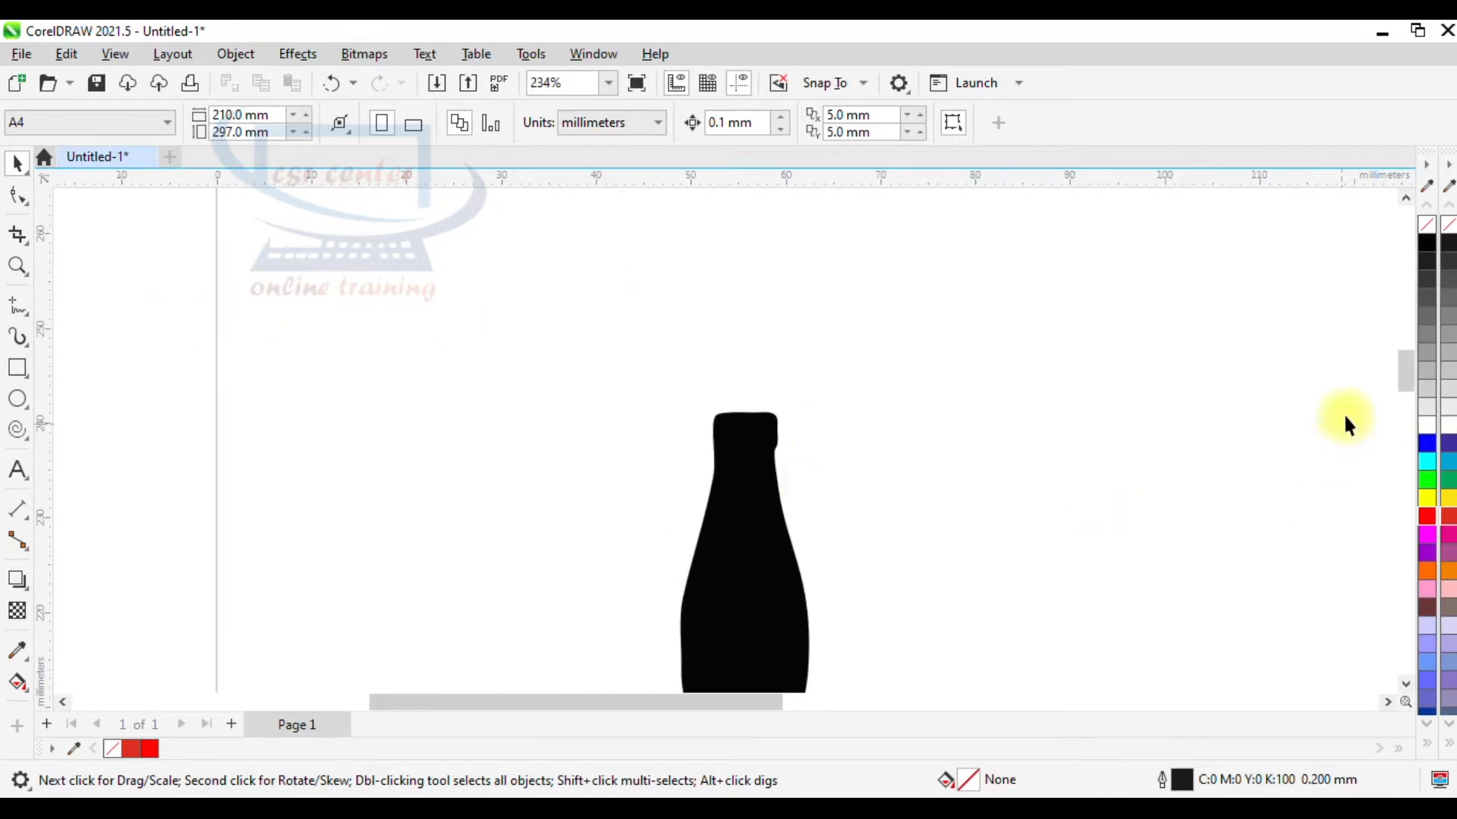
scroll(1402, 381, down, 2)
scroll(956, 333, down, 1)
Draw a straight vertical line about 55 mm long with the Freehand tool beside the bottle, and move it closer to the bottle
click(28, 313)
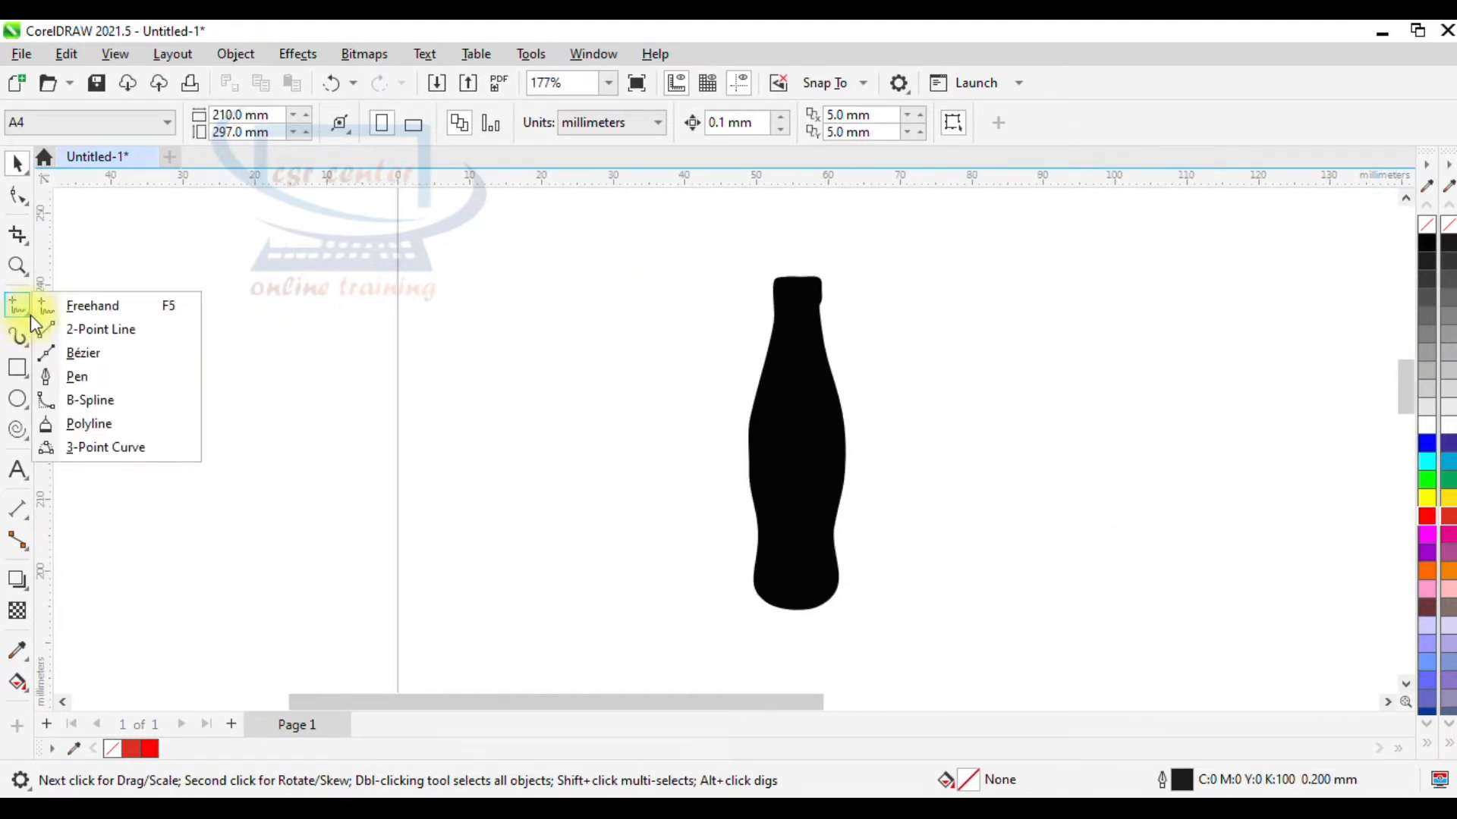
click(91, 306)
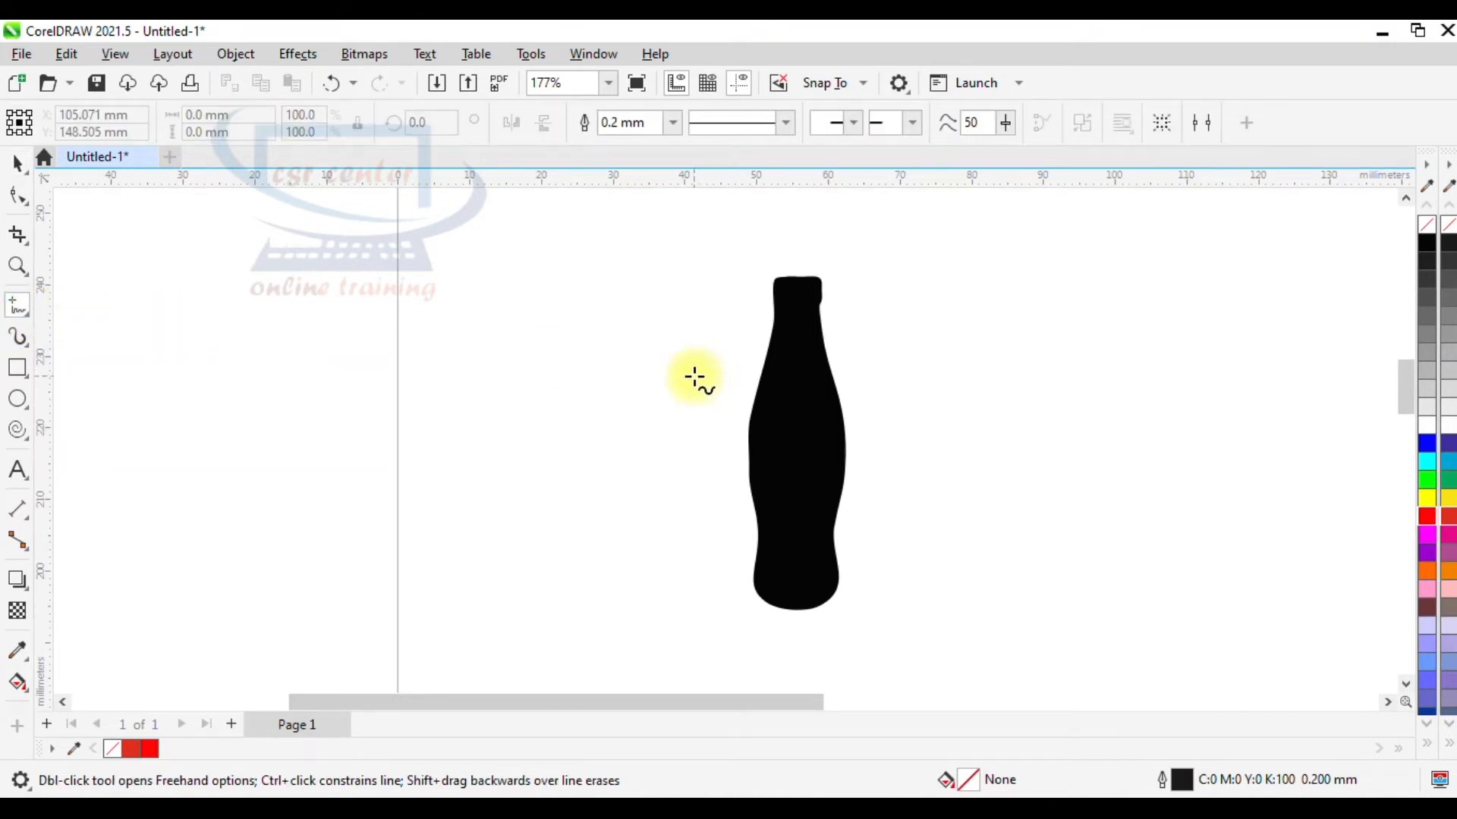
scroll(695, 378, right, 2)
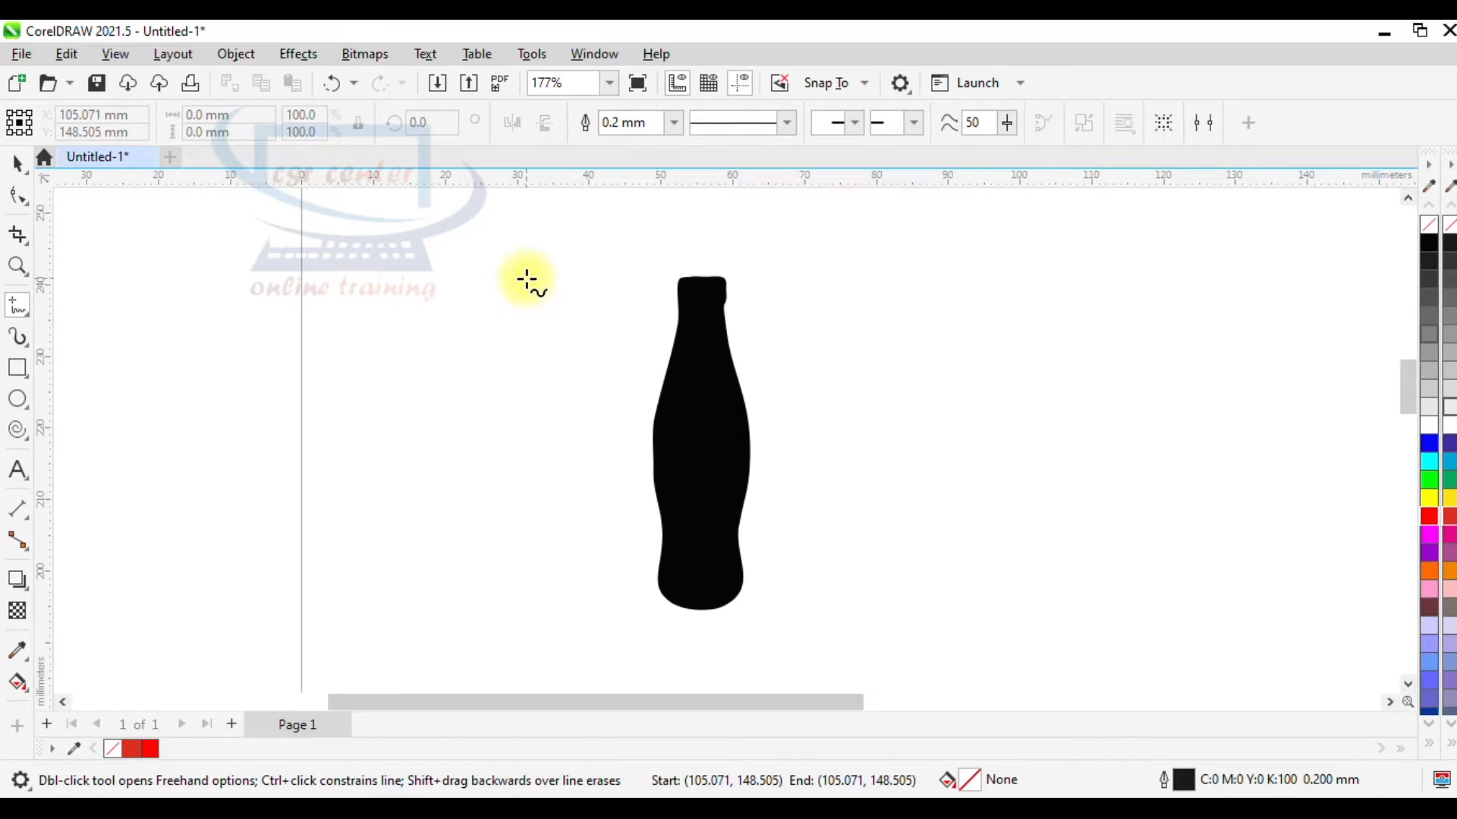
click(527, 279)
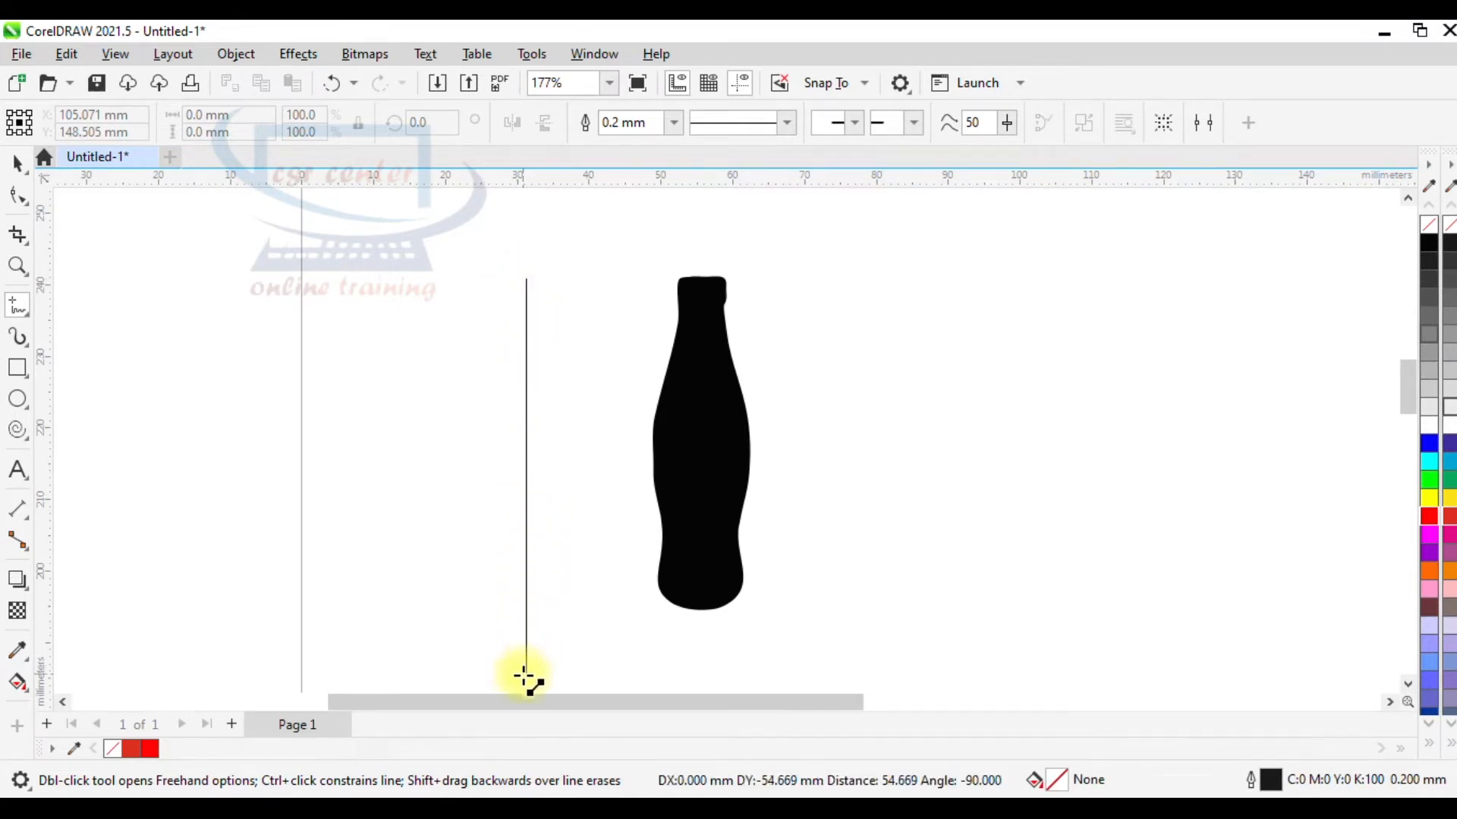
click(527, 677)
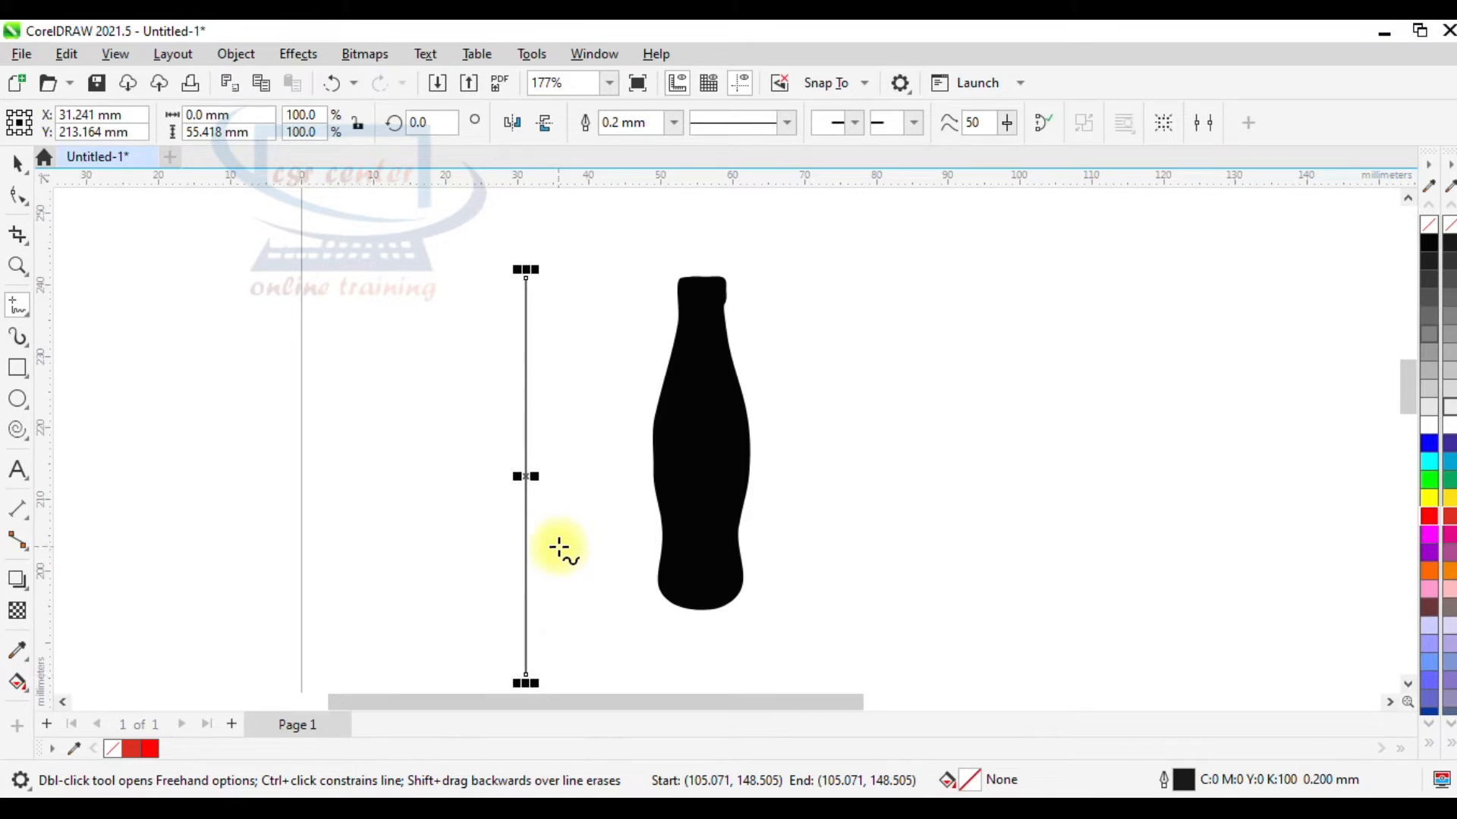
key(space)
drag(526, 476, 570, 445)
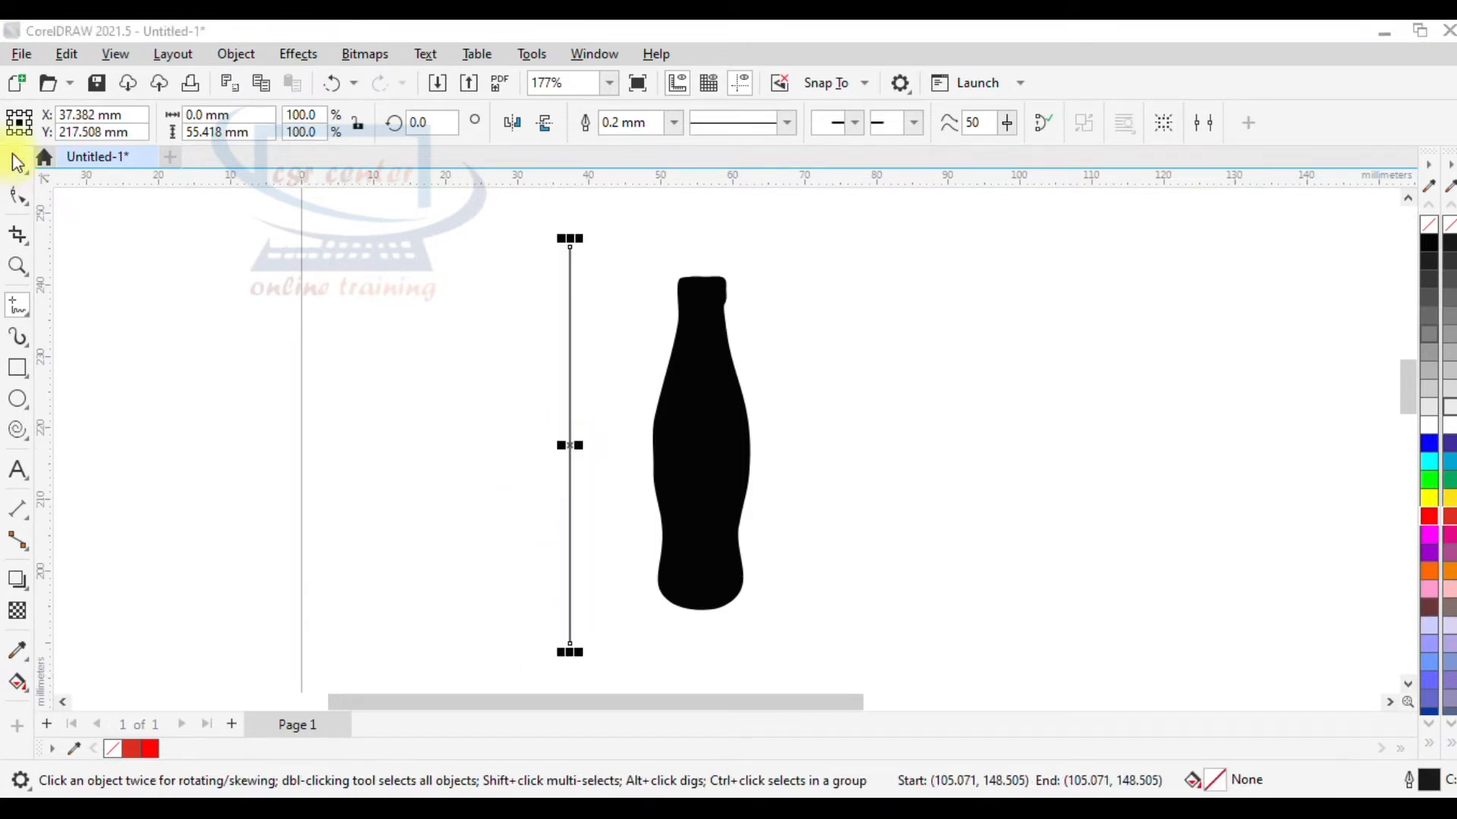
Select the line together with the bottle and align their vertical center axes so the line runs through the bottle's middle
click(17, 162)
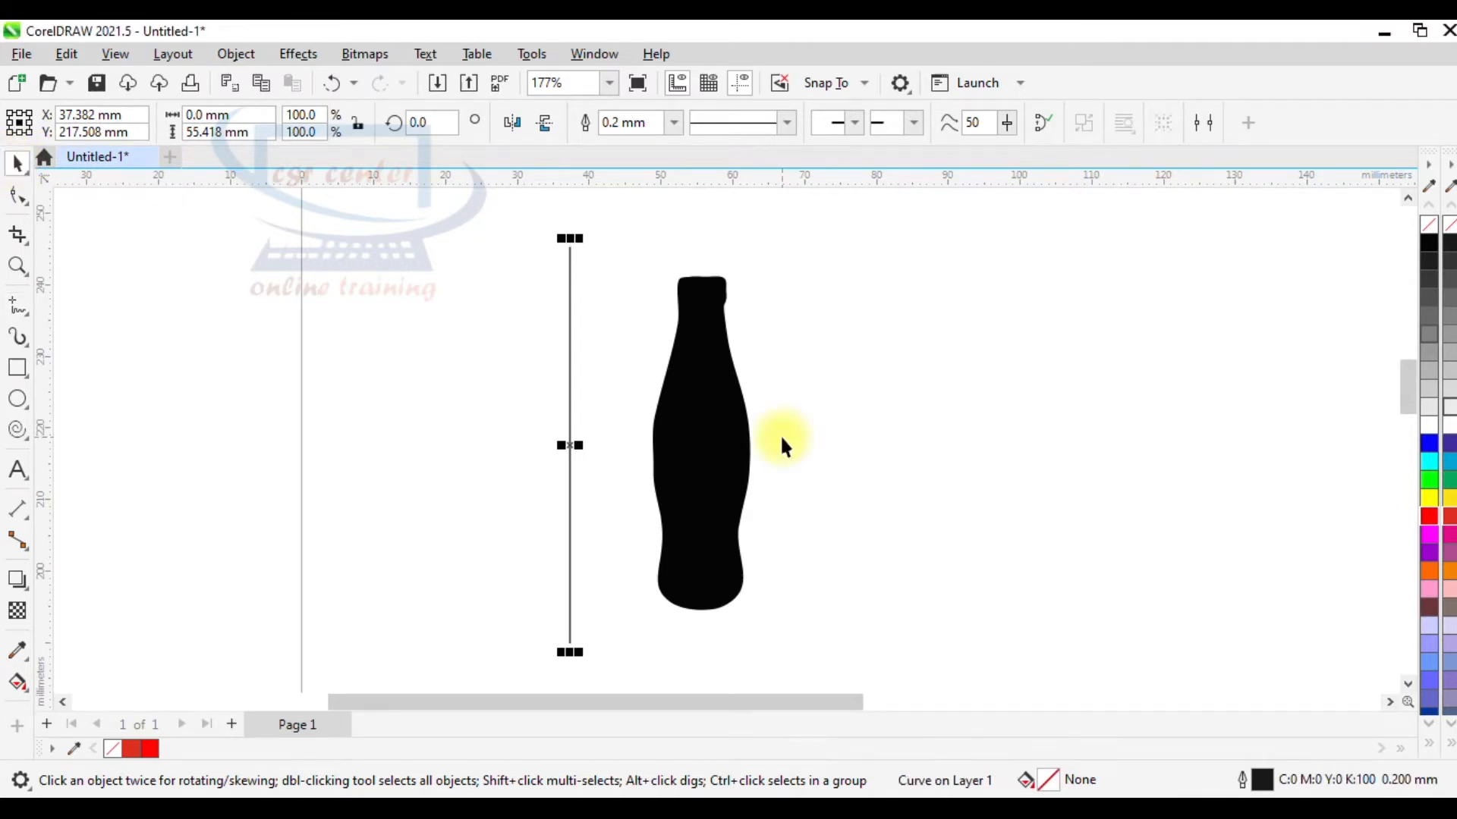
shift+click(716, 429)
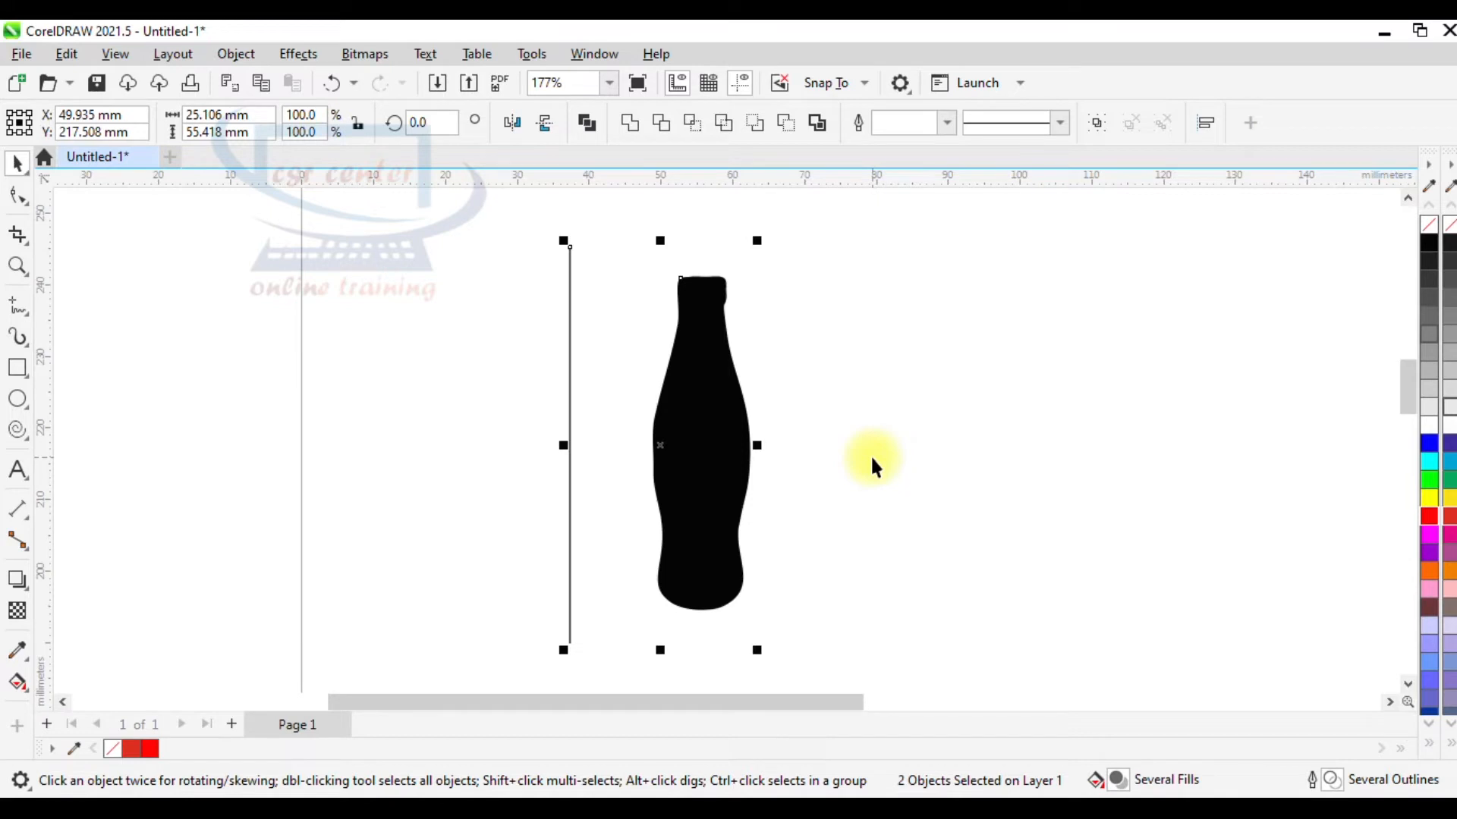
key(a)
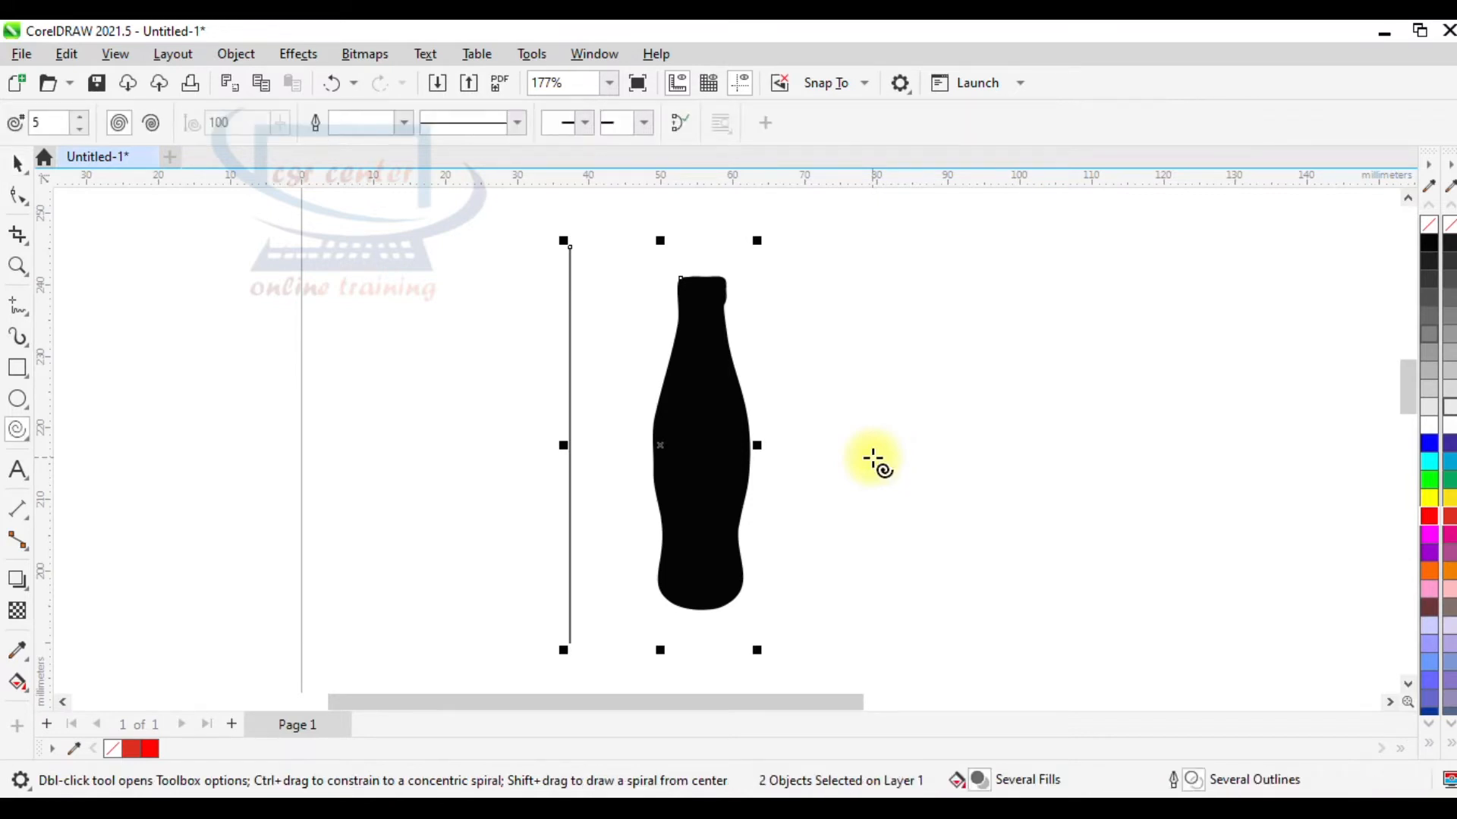
key(c)
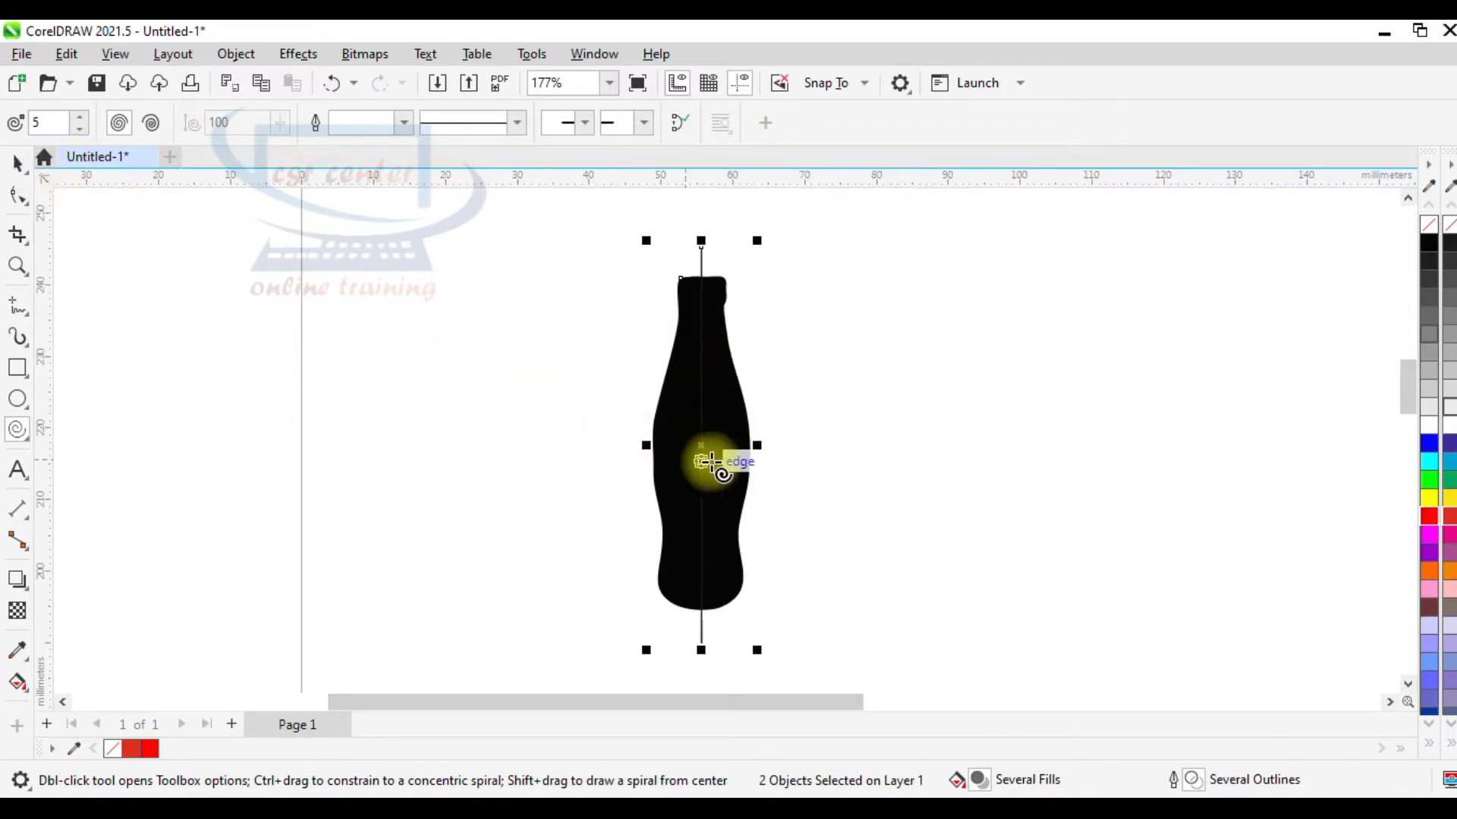
Split the bottle along the center line with Back Minus Front and break the resulting curve apart
scroll(705, 455, up, 5)
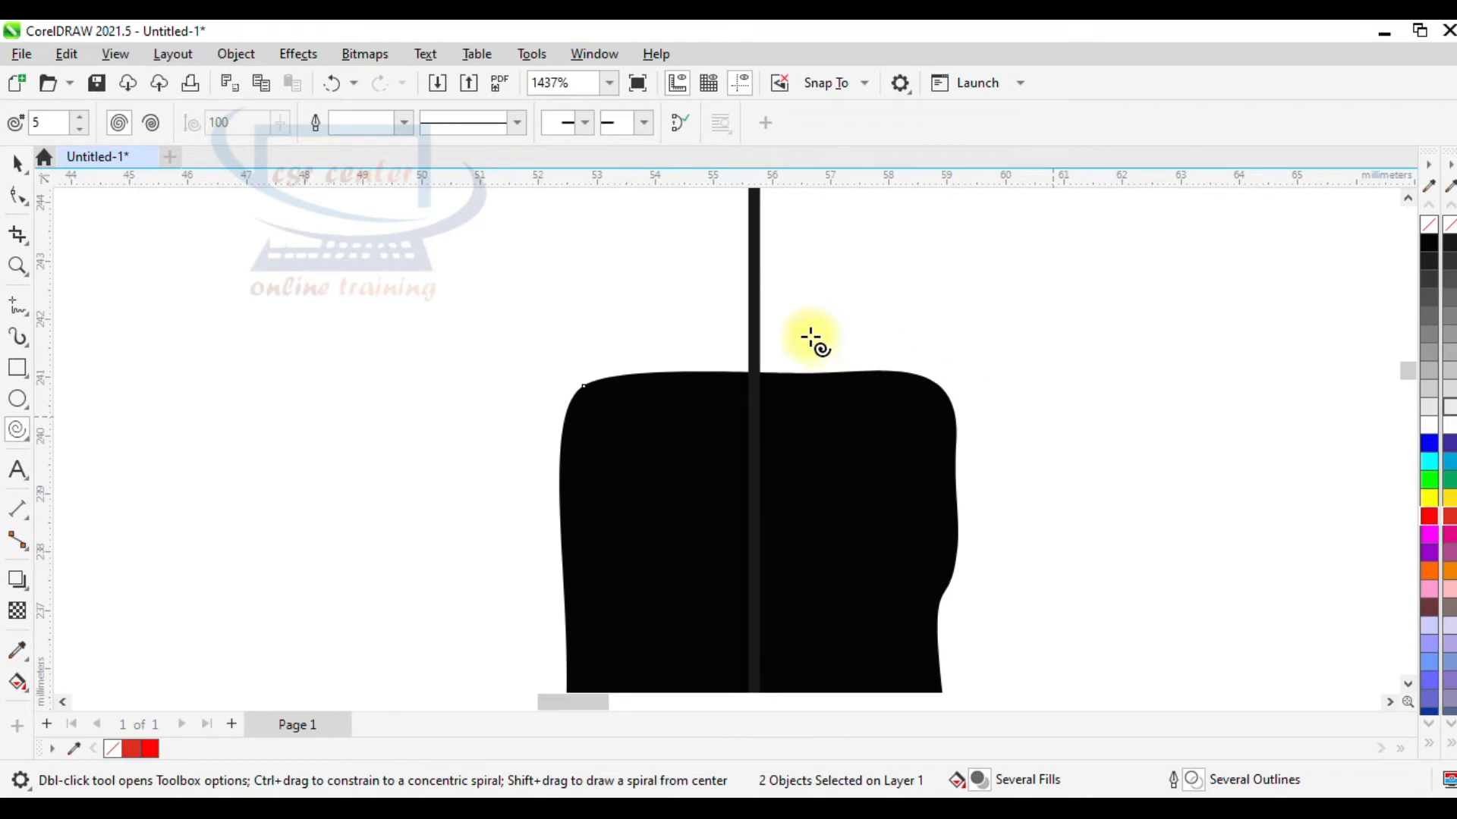
key(F4)
key(space)
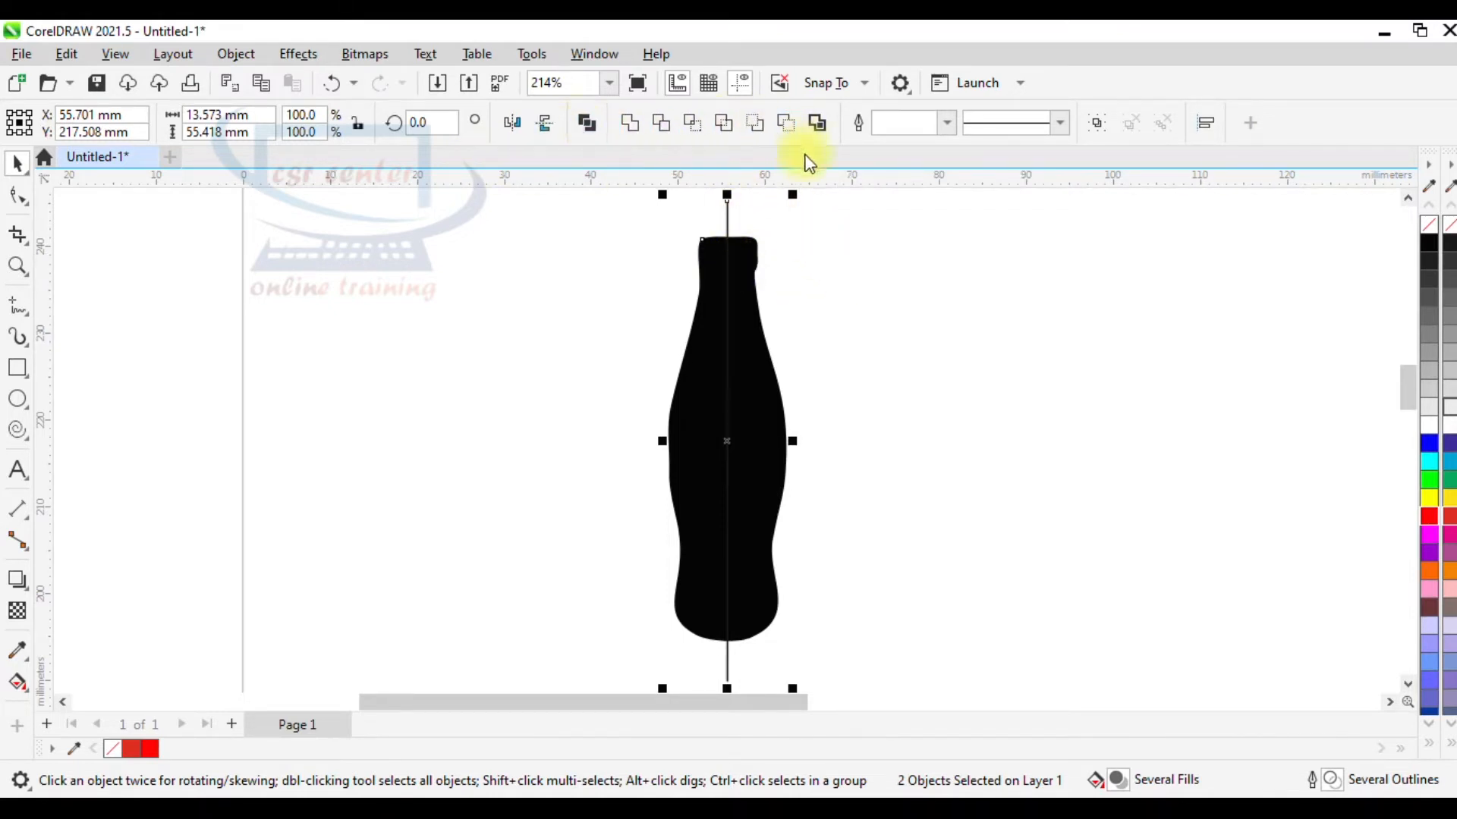
click(786, 123)
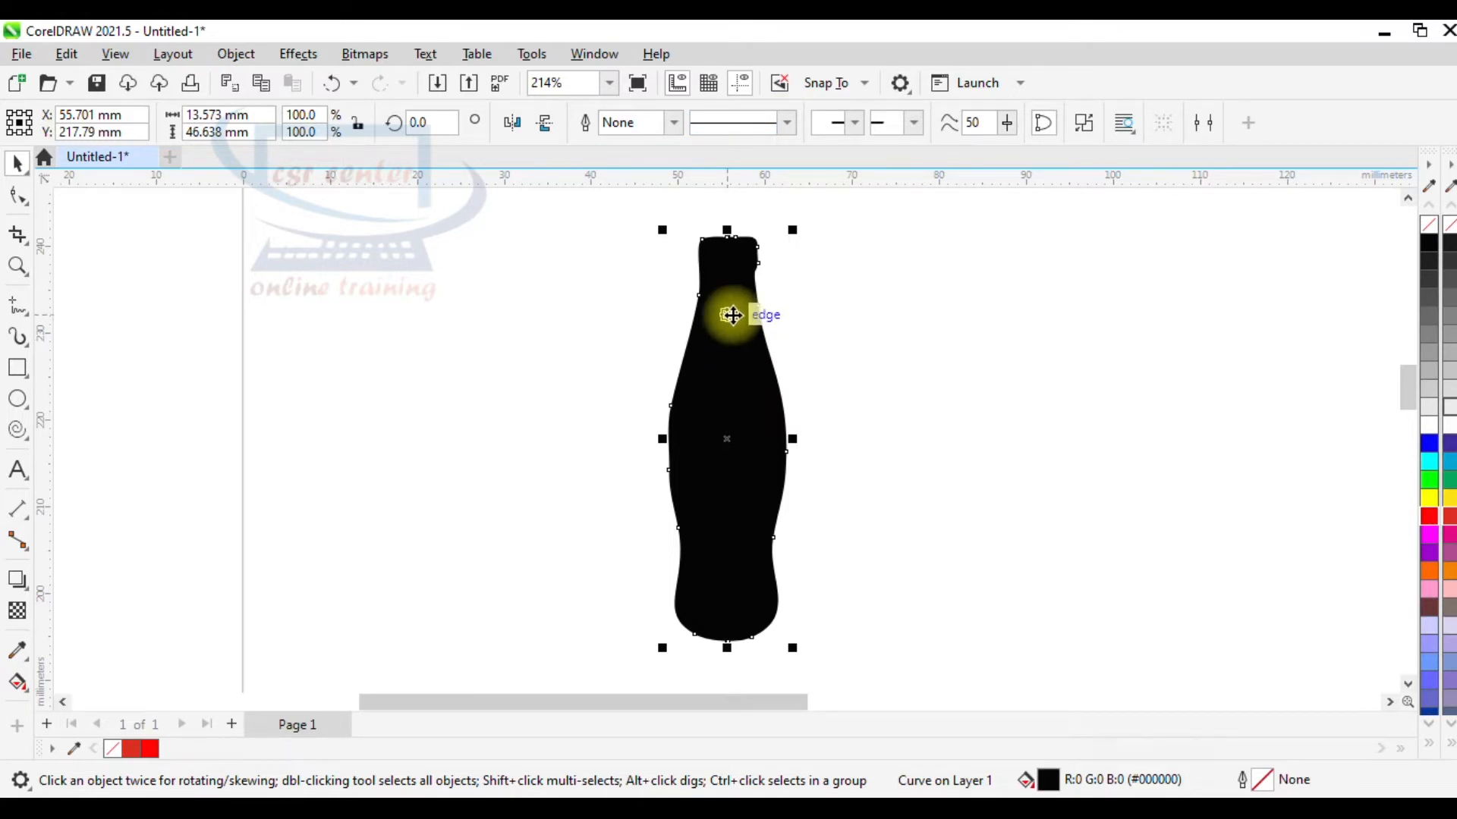
key(ctrl+c)
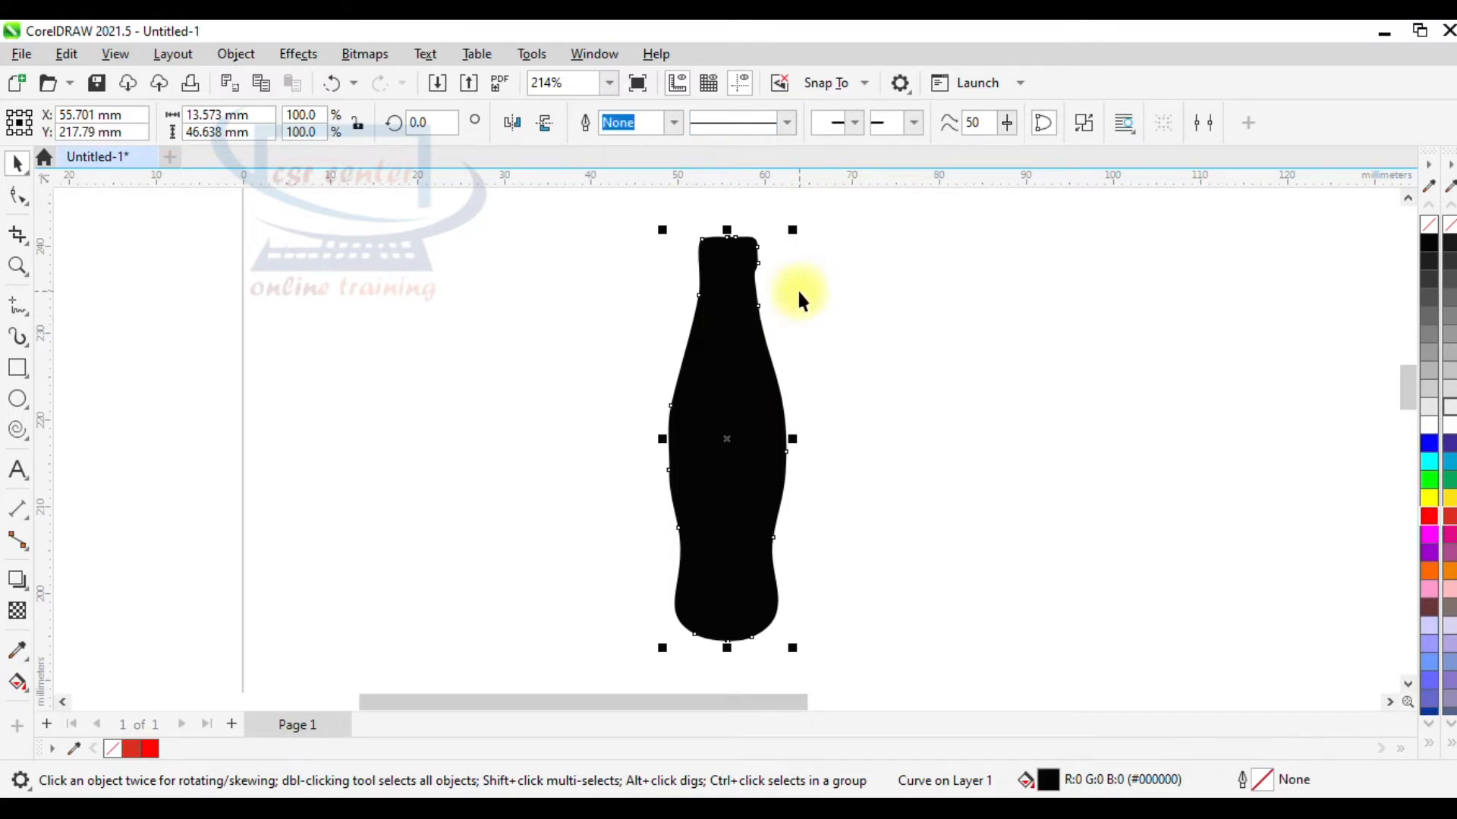
key(ctrl+k)
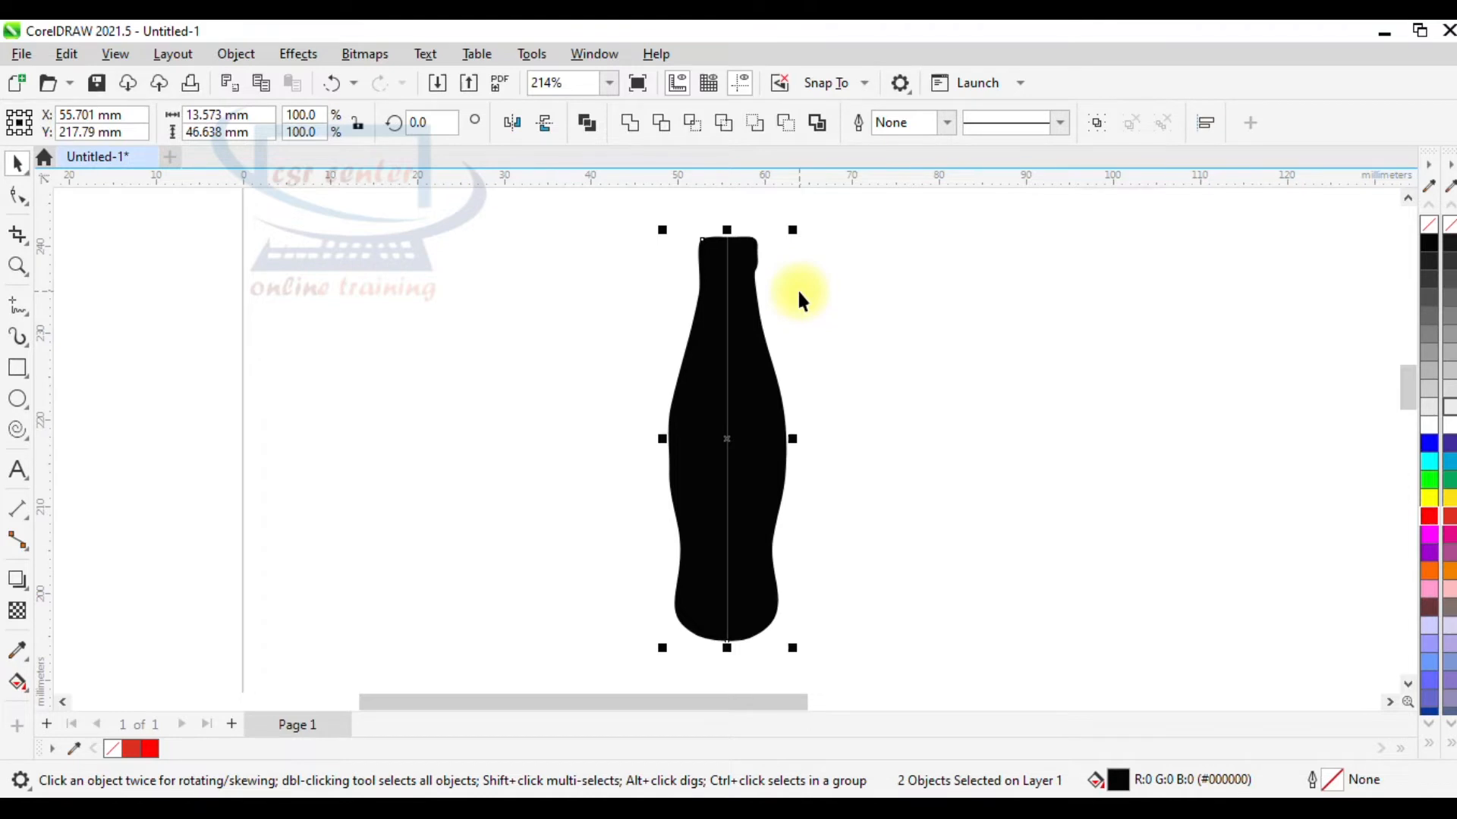
Examine the cut running down the middle of the bottle between its two halves
scroll(751, 390, up, 5)
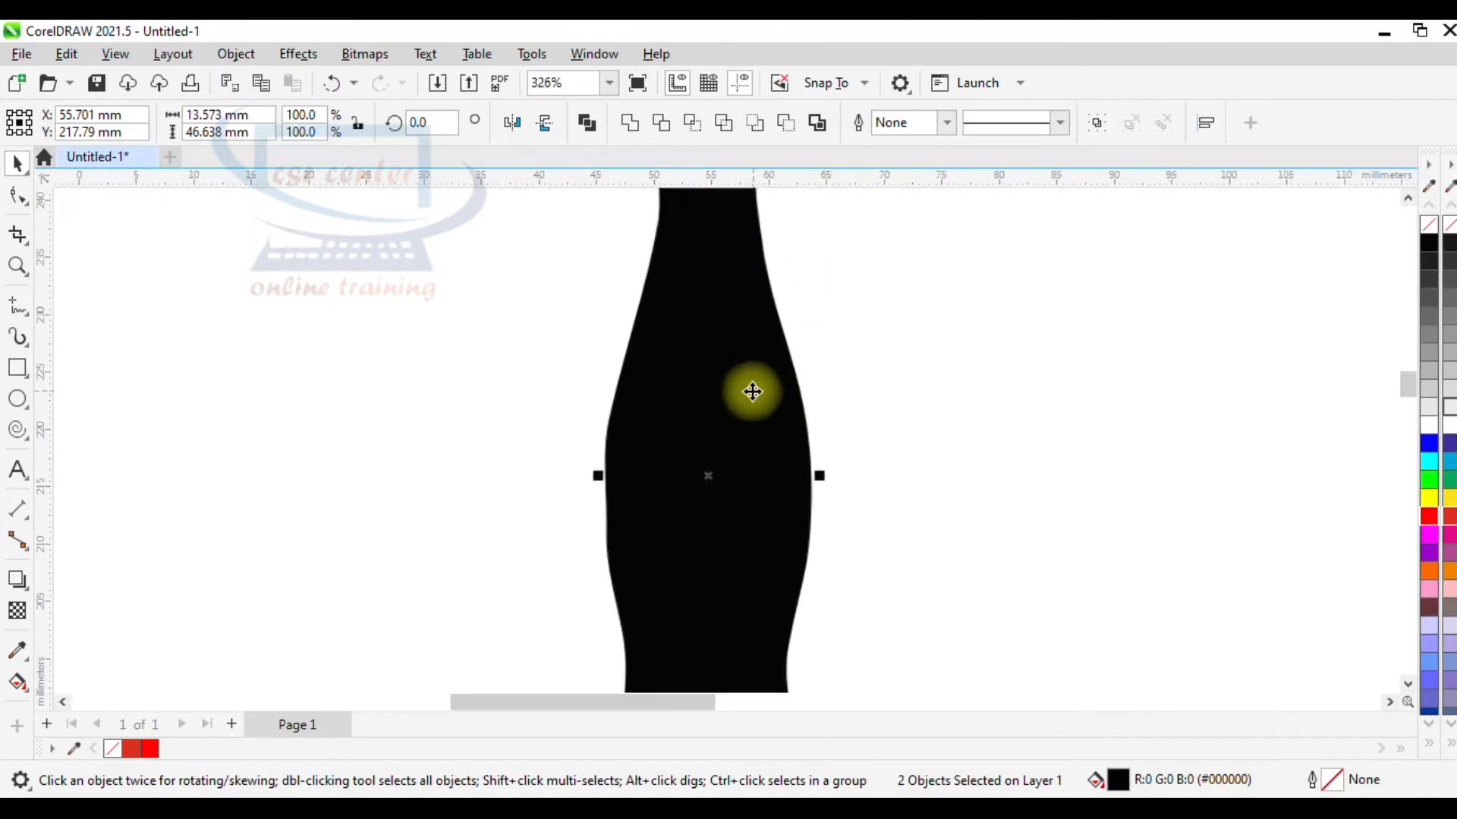
scroll(702, 410, up, 5)
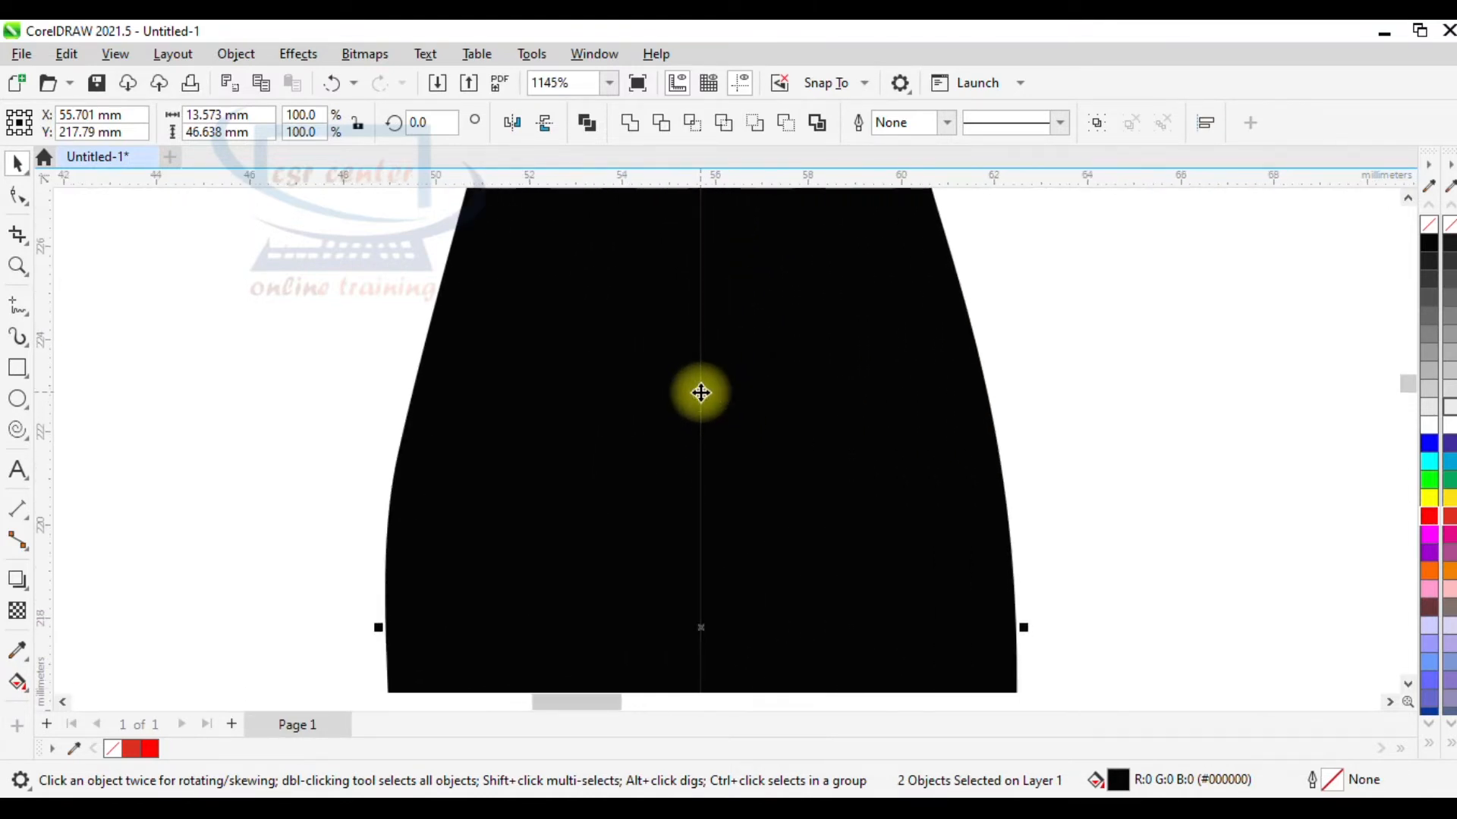
scroll(721, 409, down, 4)
scroll(693, 456, down, 3)
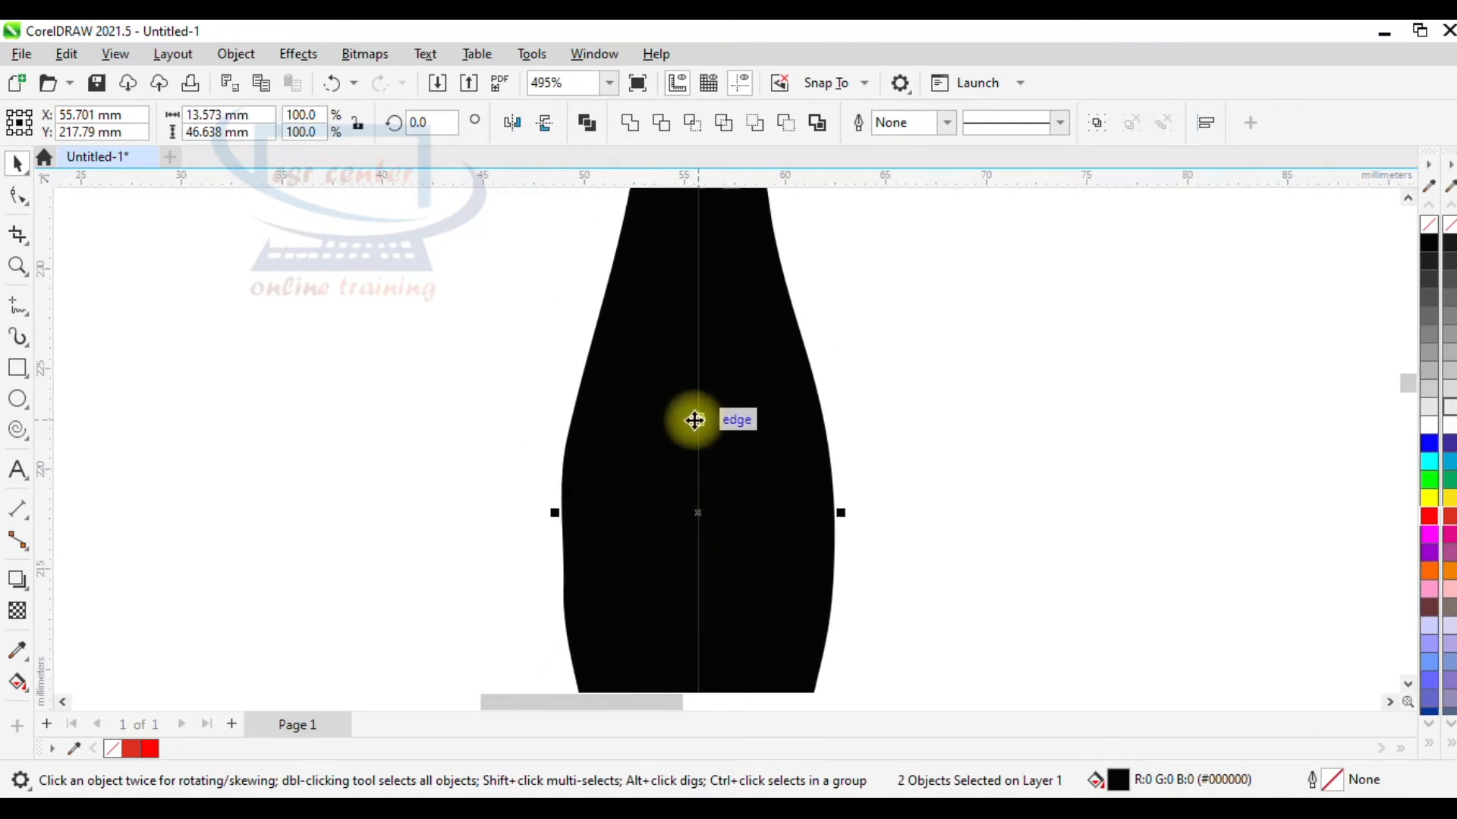
scroll(695, 421, down, 2)
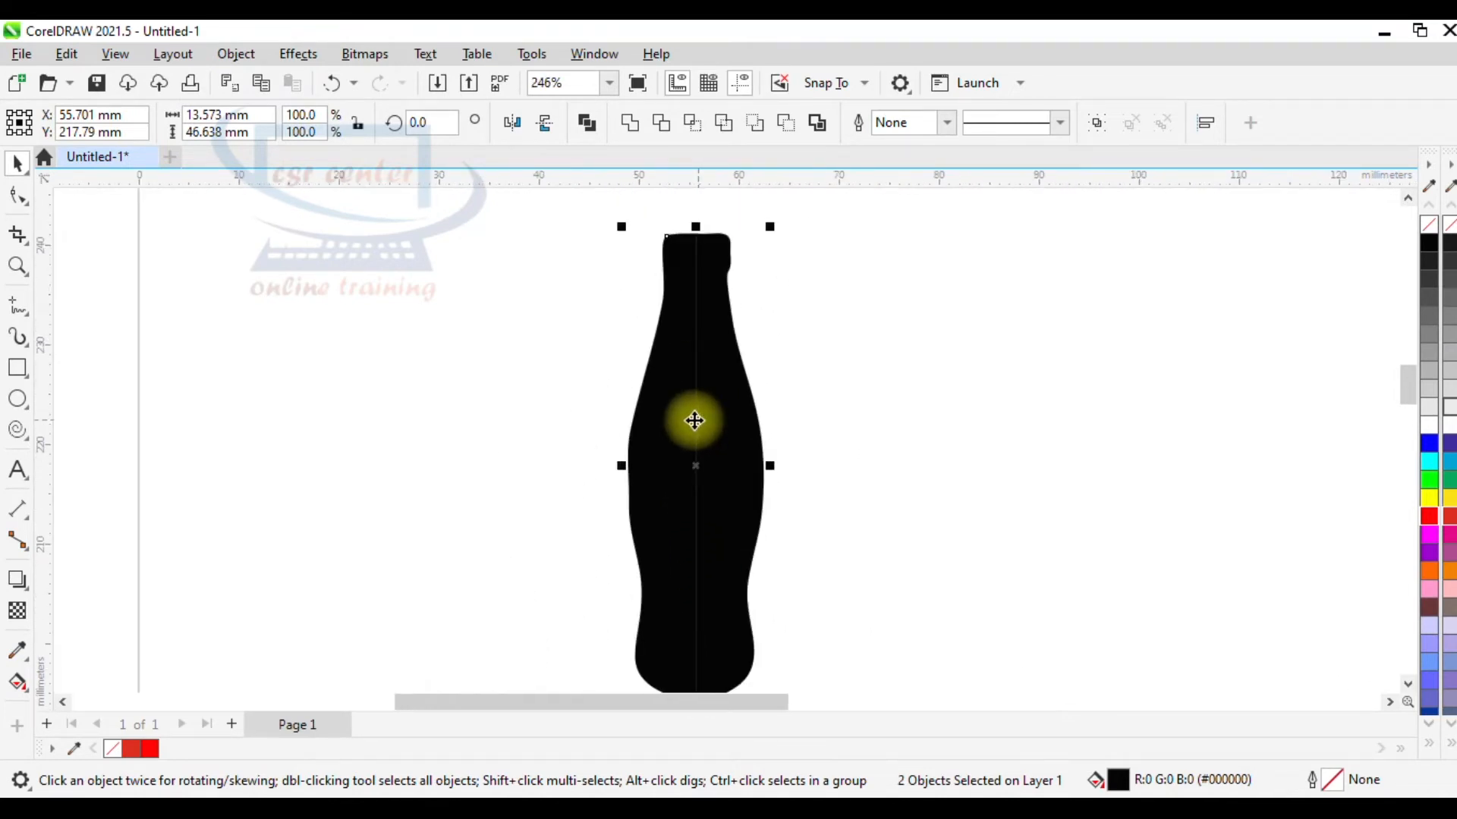
scroll(717, 311, up, 1)
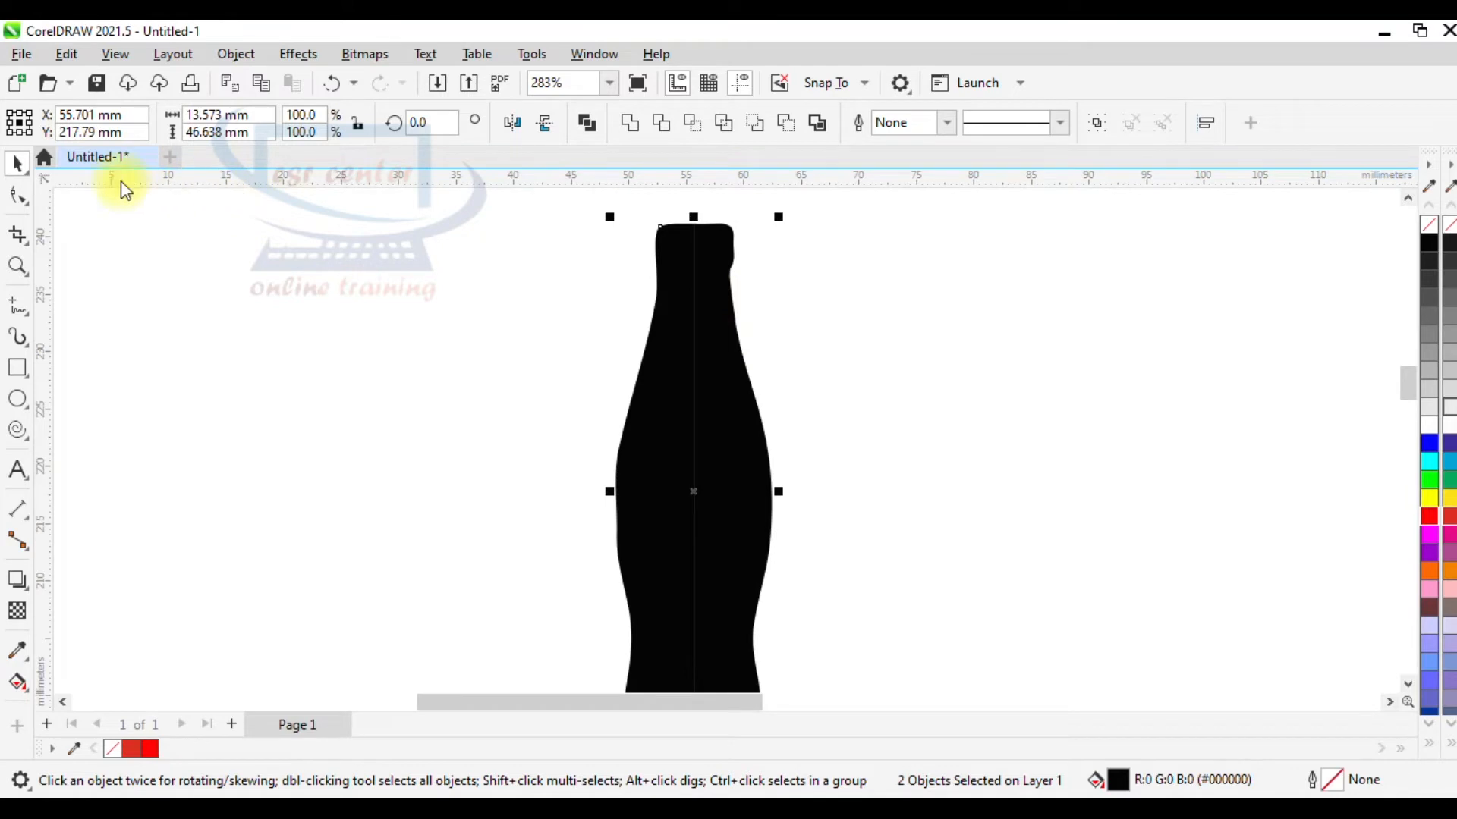
click(429, 311)
scroll(531, 330, down, 2)
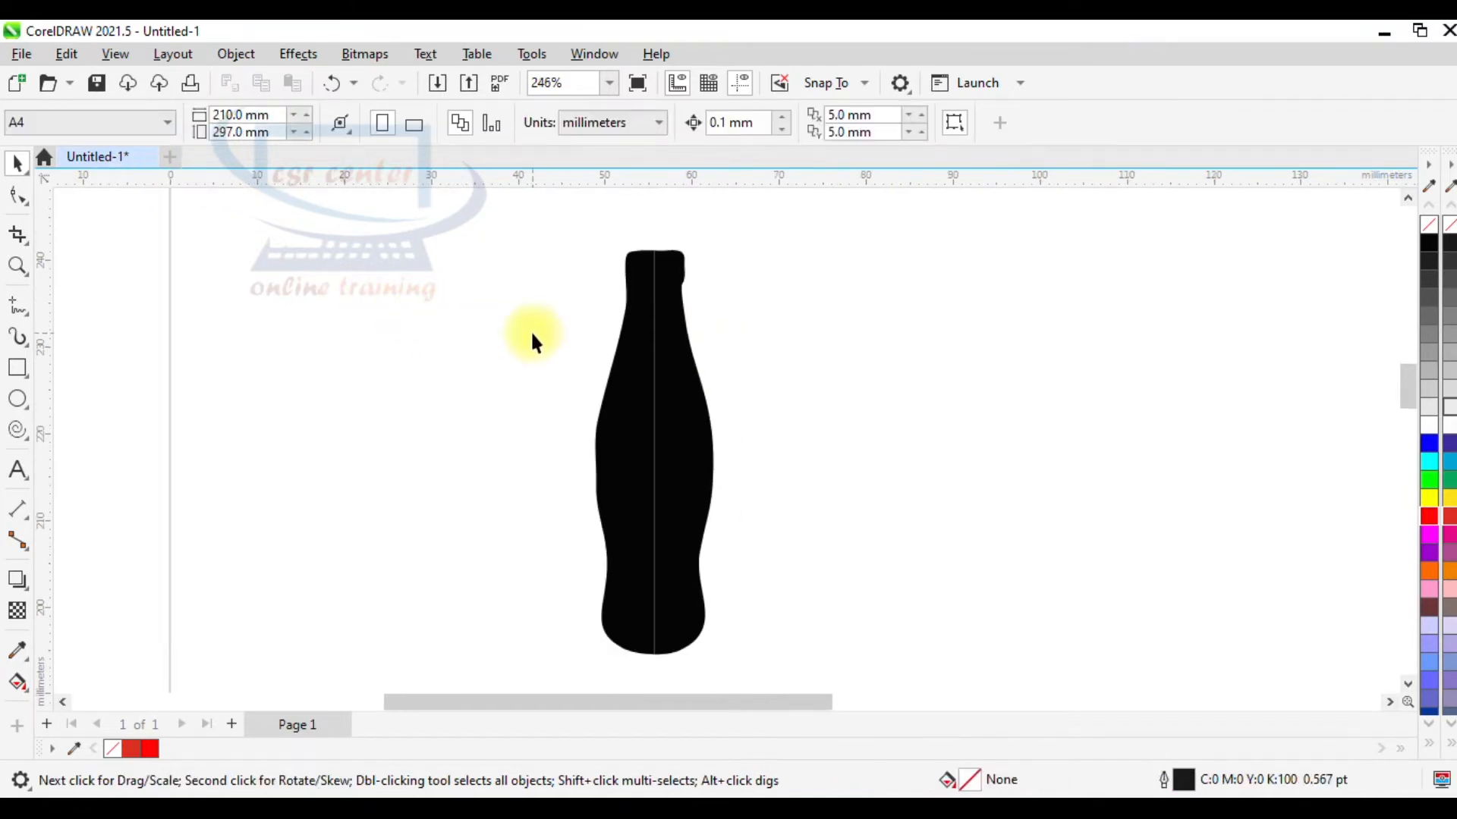
Move the right half of the bottle about 13 mm to the right and delete the left half
click(696, 443)
drag(698, 443, 802, 443)
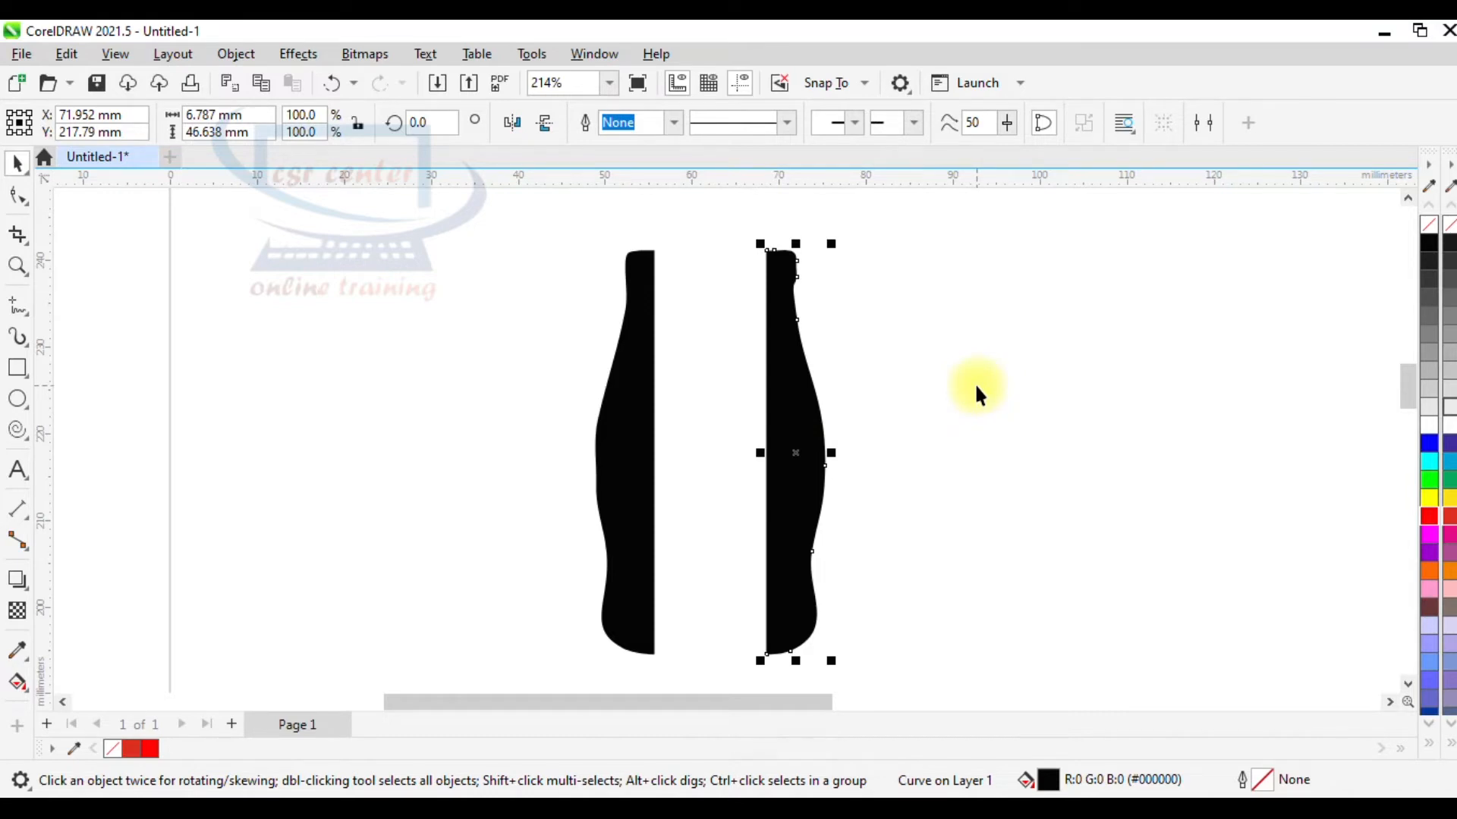
click(625, 452)
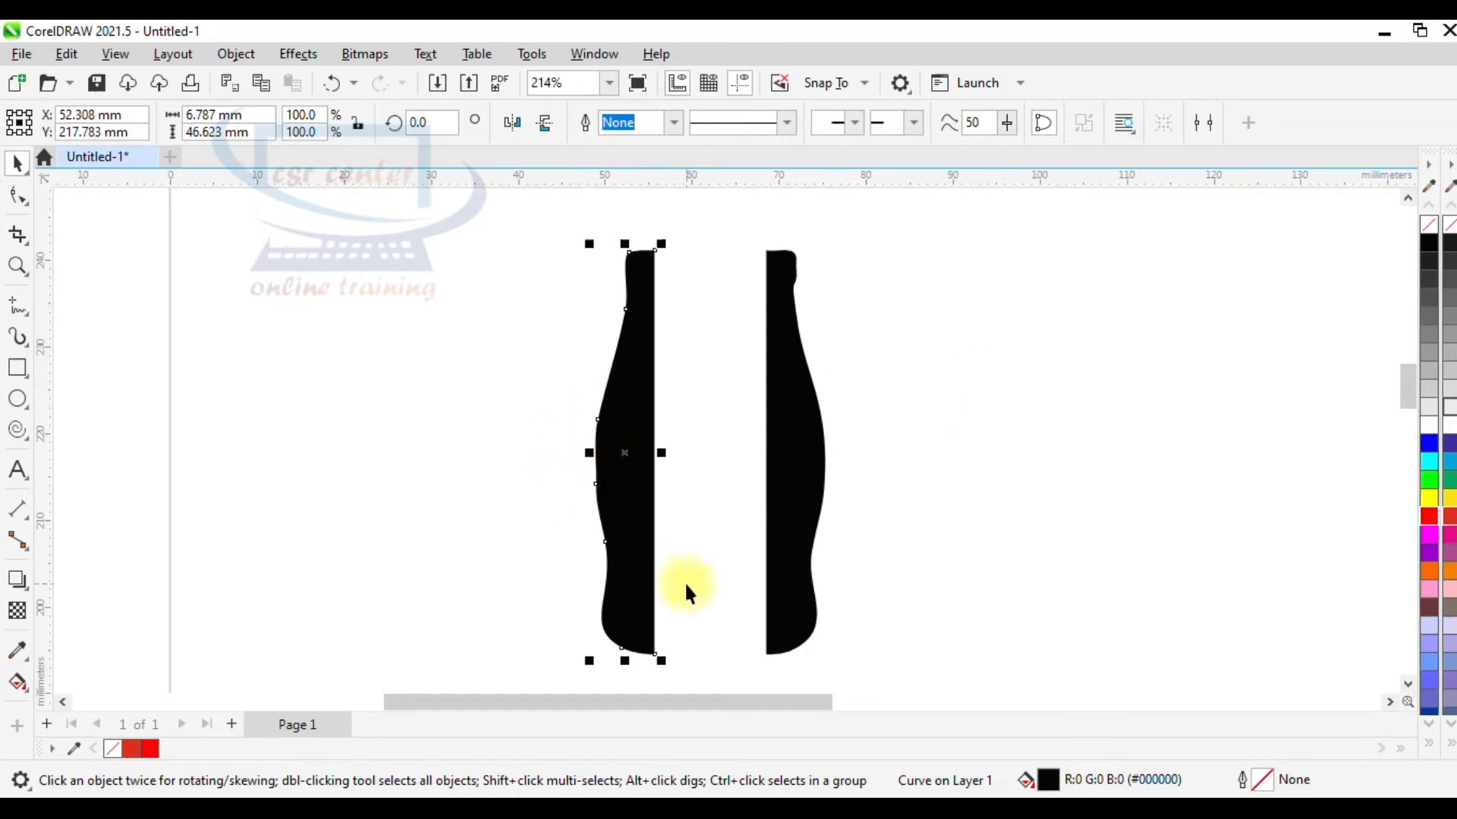
key(Delete)
Create a horizontally mirrored copy of the remaining half against its straight edge to form a symmetrical bottle
click(827, 453)
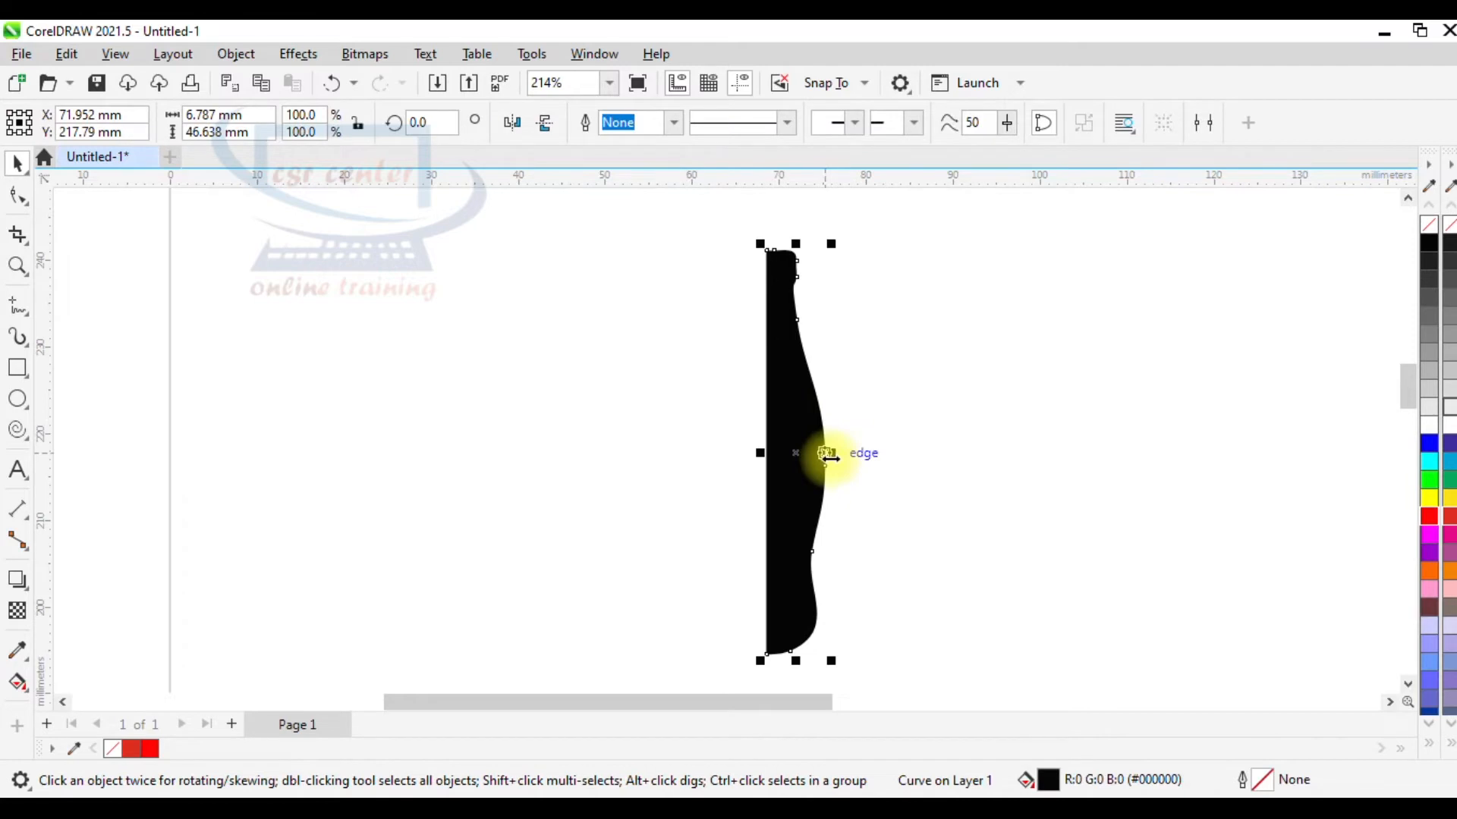
drag(833, 454, 725, 448)
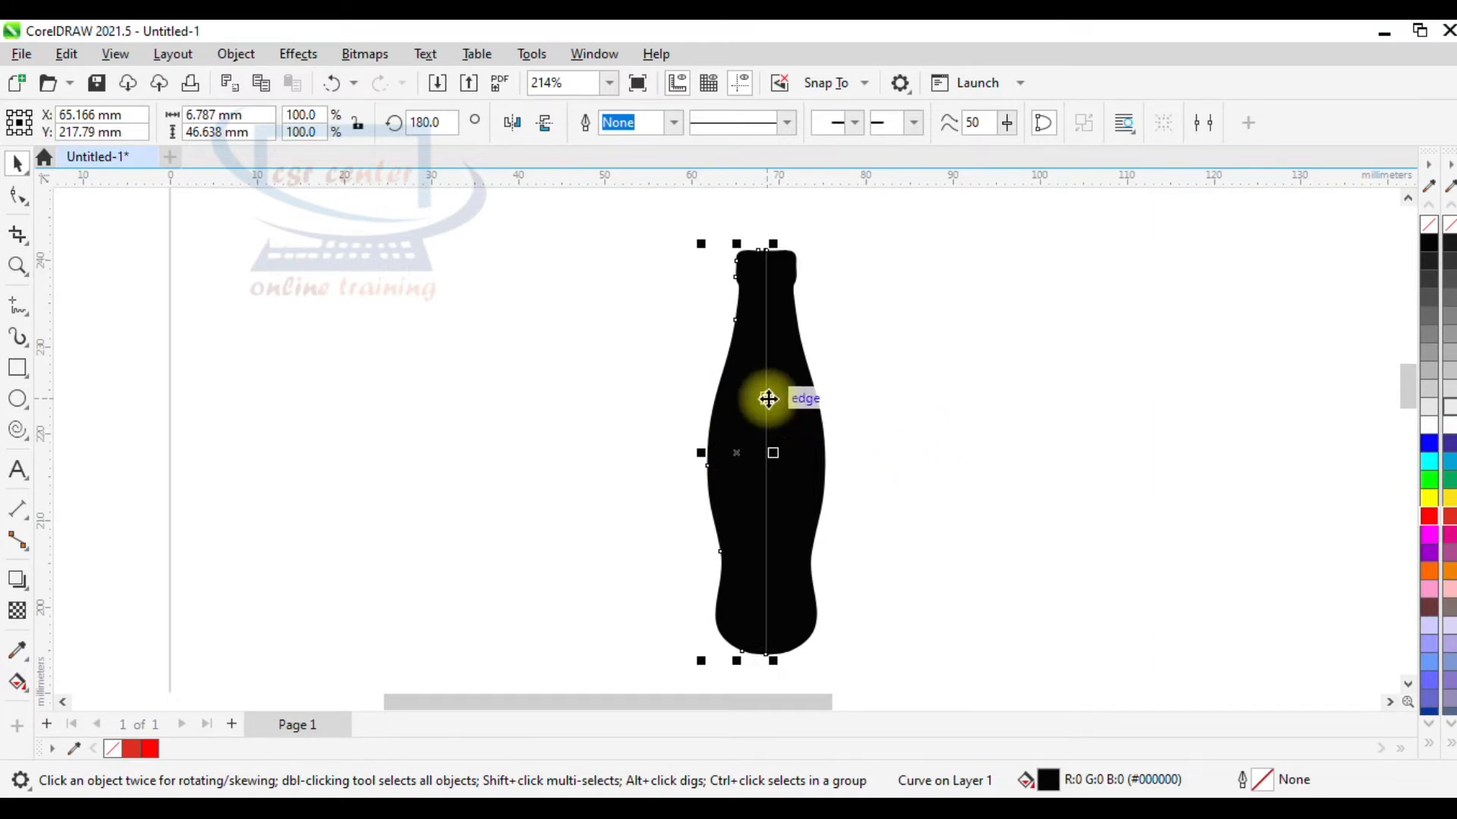
scroll(767, 398, up, 2)
click(943, 375)
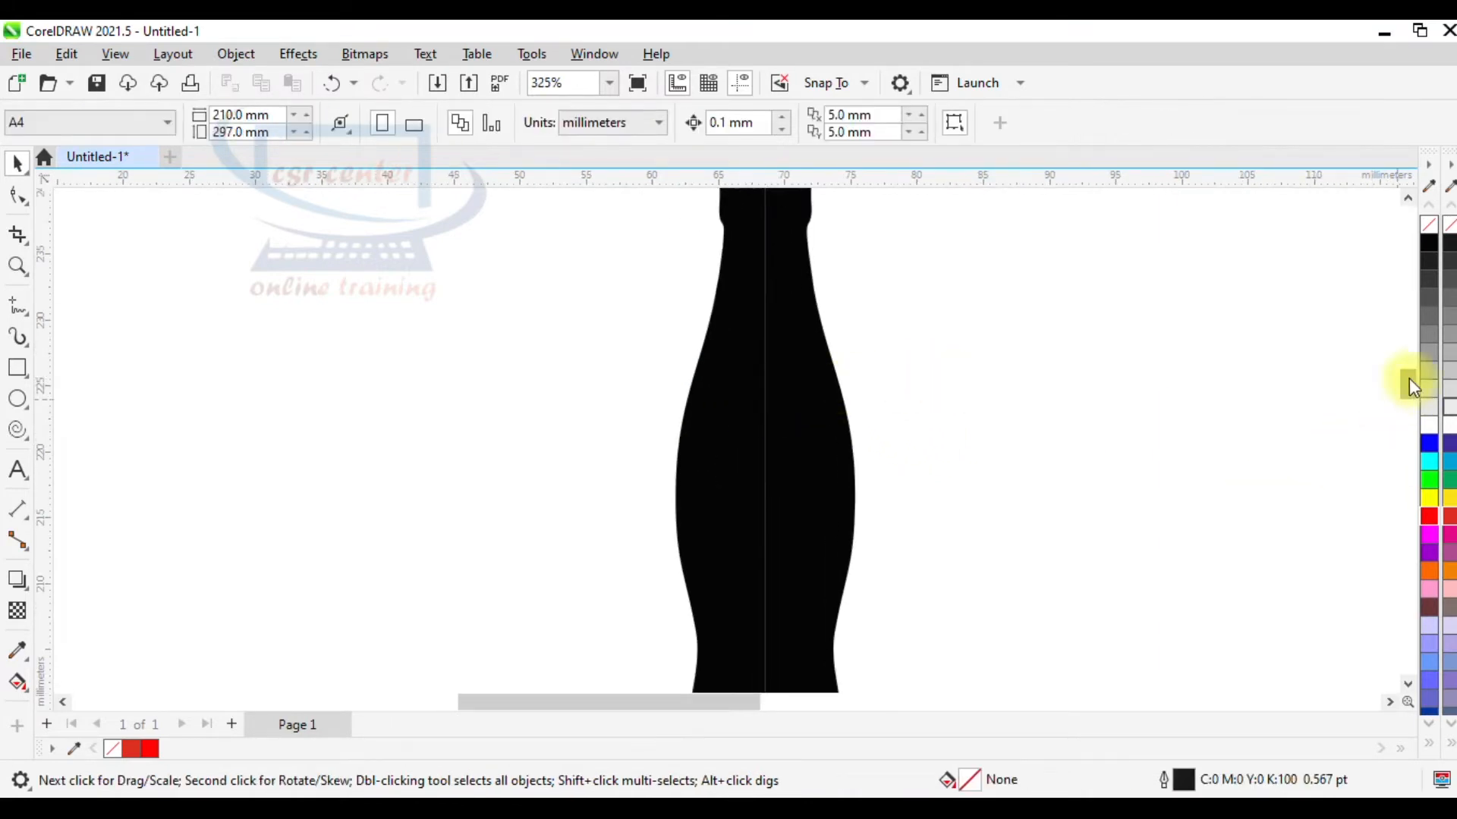
Check the symmetry of the bottle's neck and weld the two halves into a single curve
scroll(1409, 378, up, 3)
scroll(771, 400, up, 2)
scroll(861, 409, up, 3)
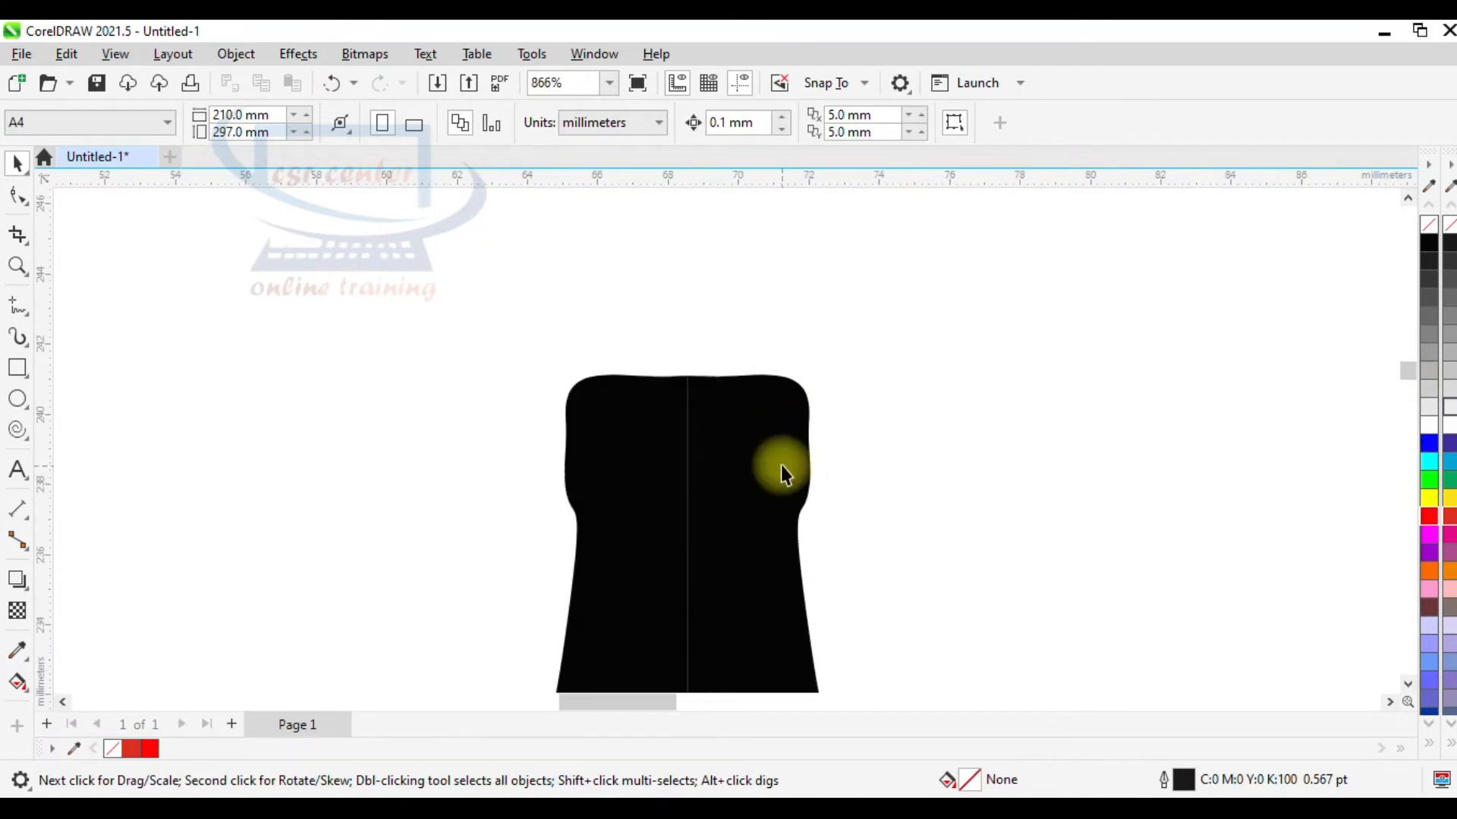
scroll(859, 457, up, 2)
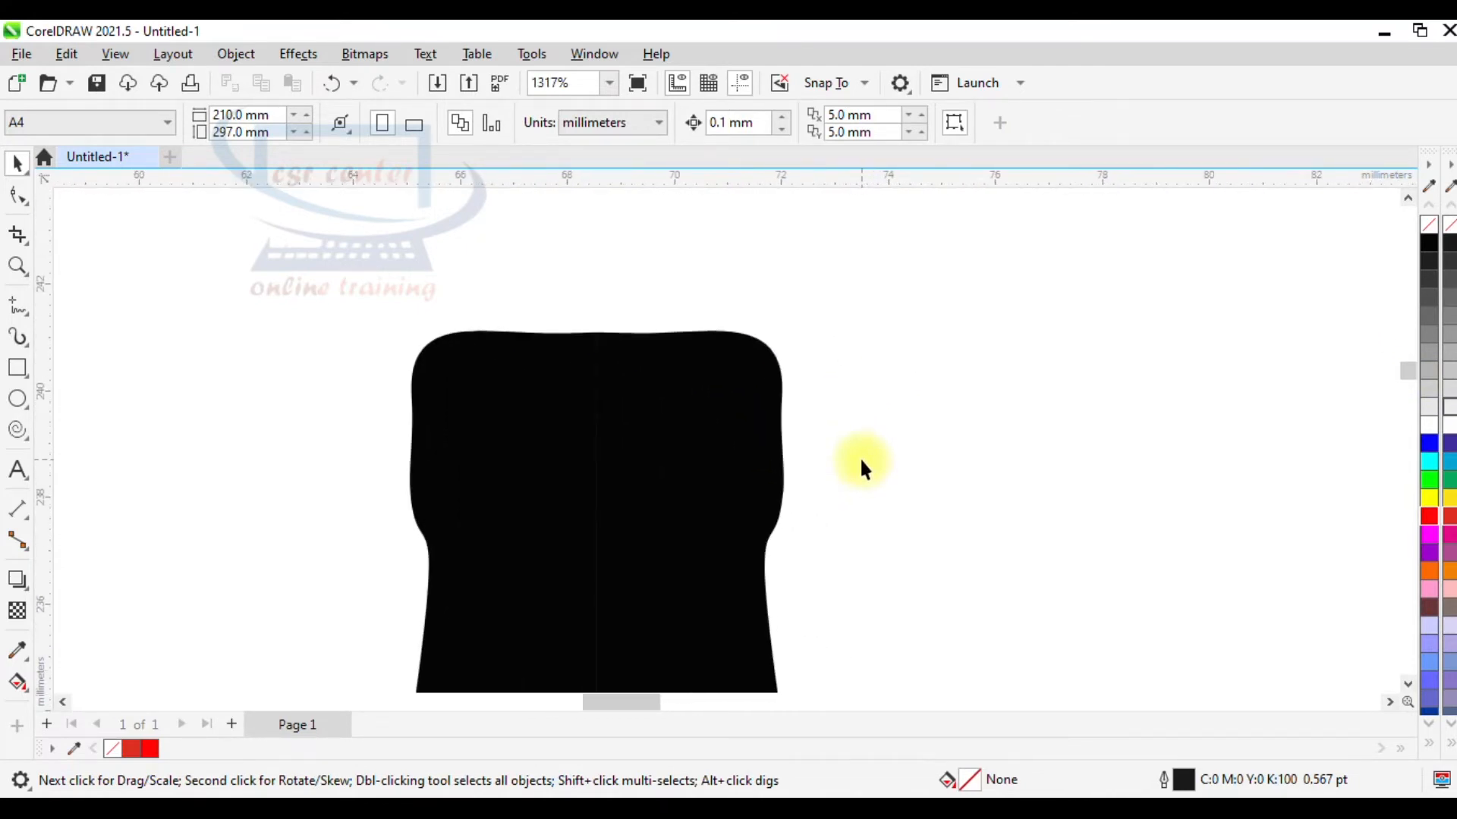
scroll(859, 456, down, 3)
scroll(1290, 470, down, 5)
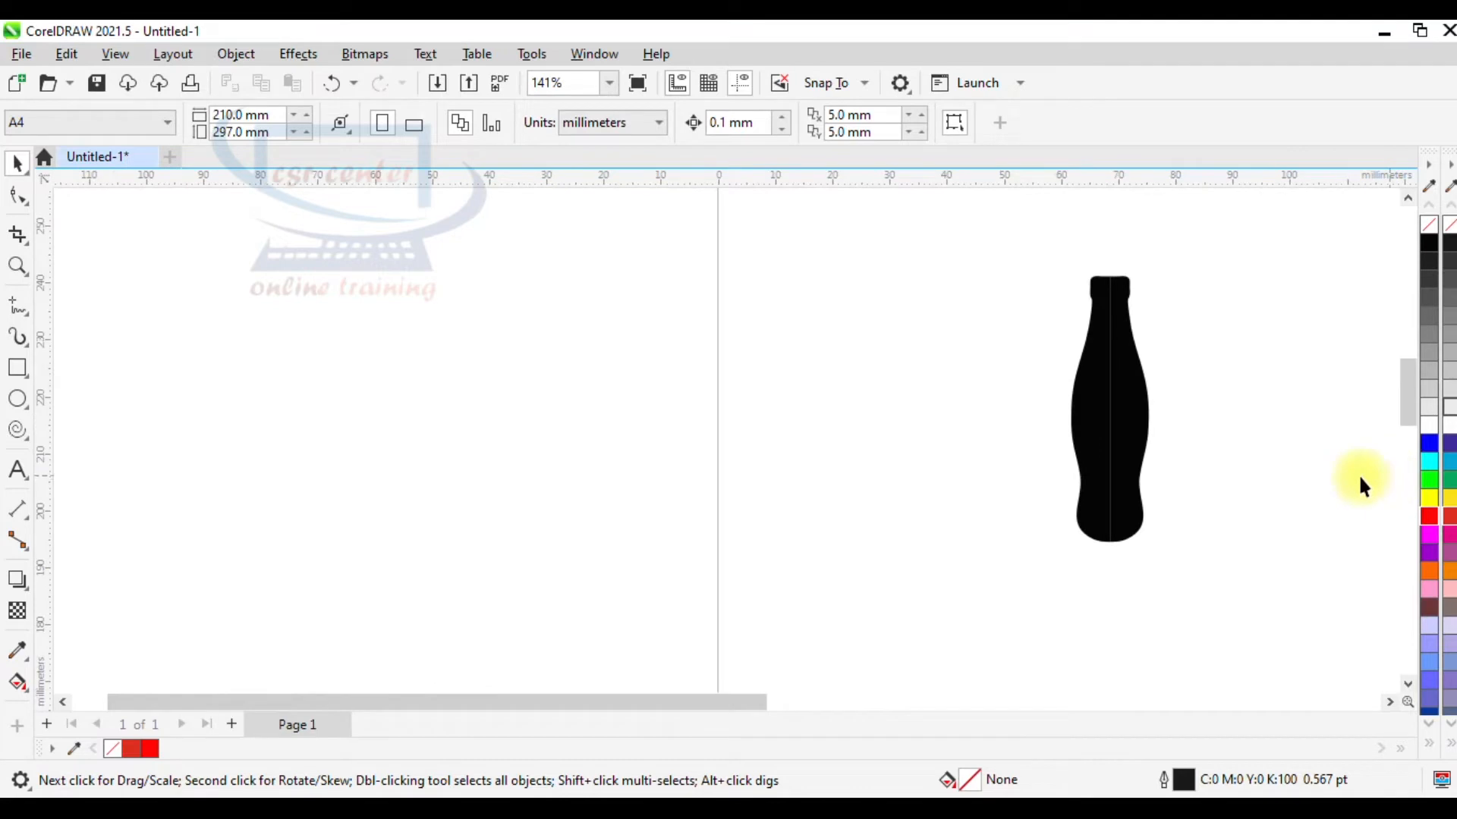
key(F4)
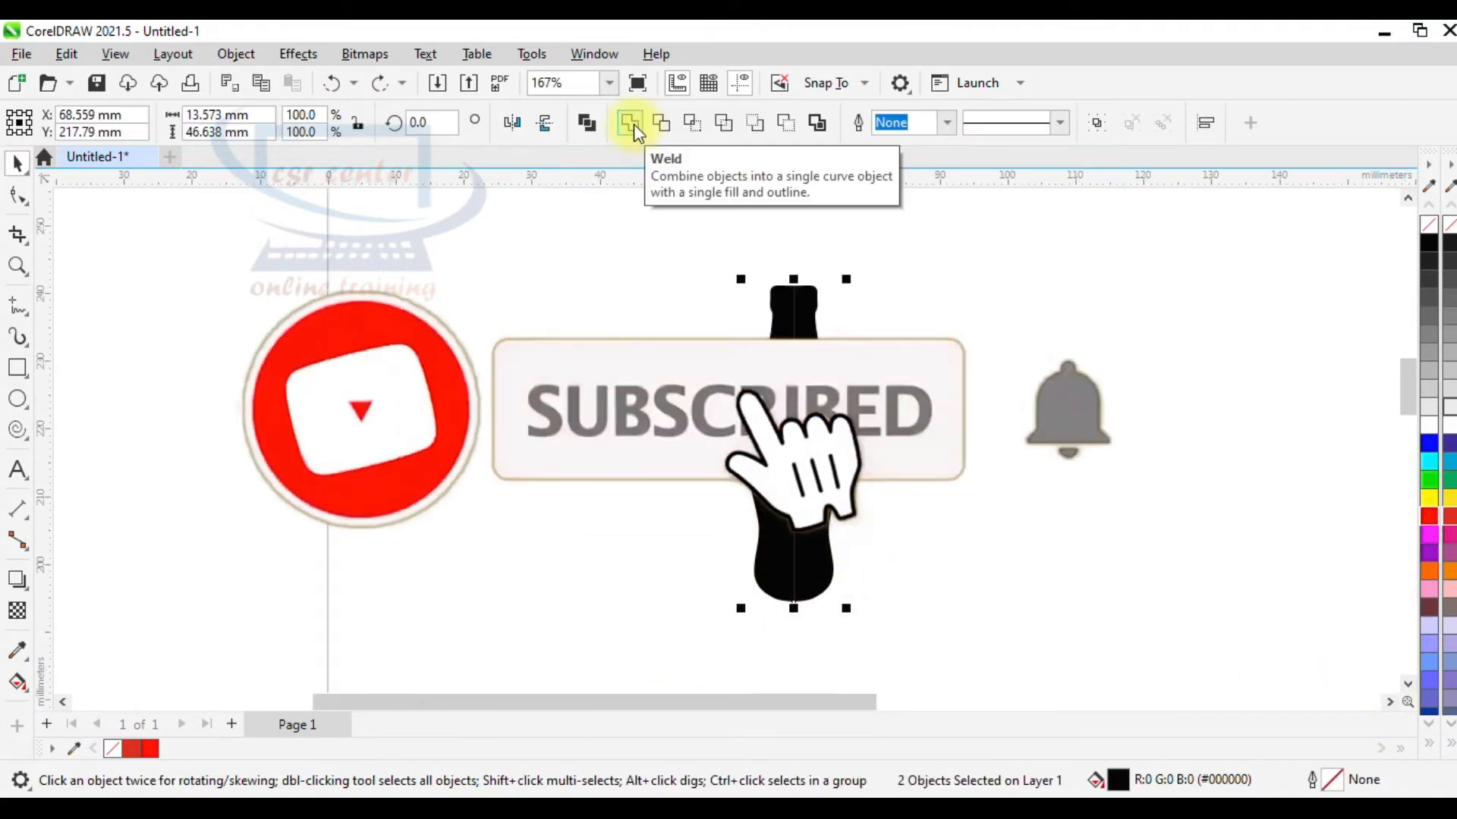
click(634, 124)
key(Return)
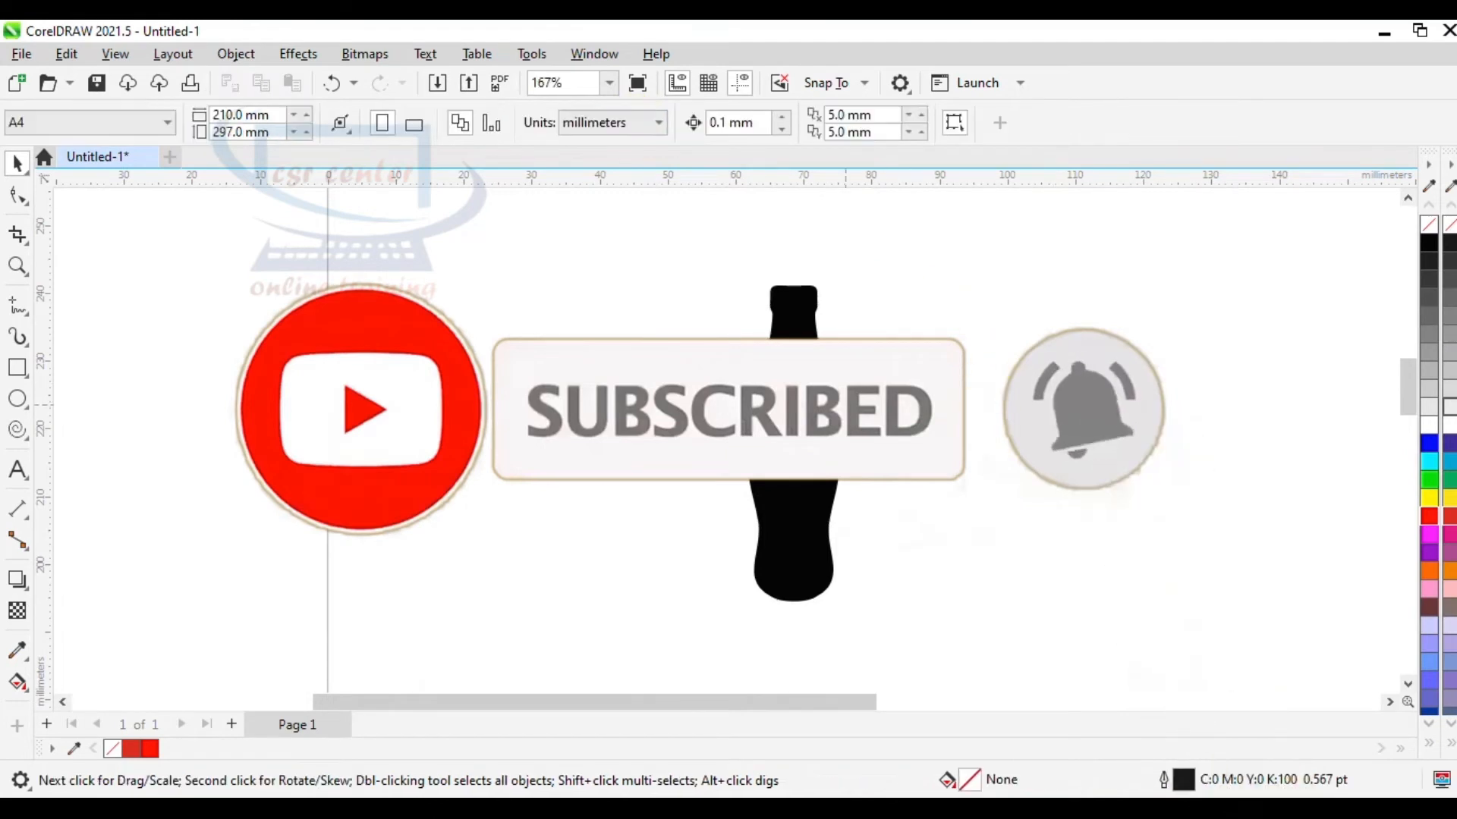
Move the welded bottle about 27 mm to the left and 4 mm up on the page
drag(793, 547, 689, 549)
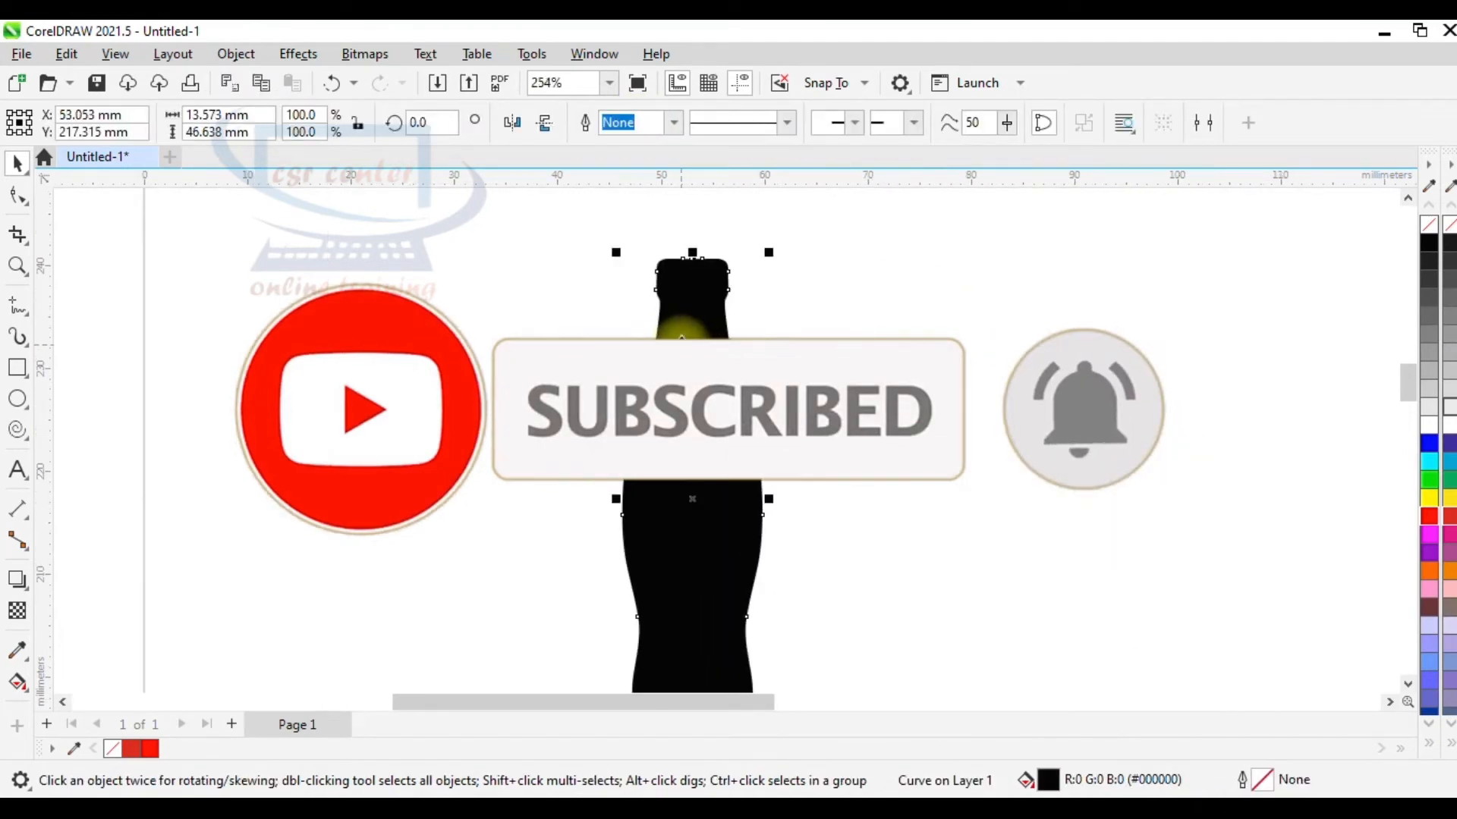
drag(673, 433, 595, 407)
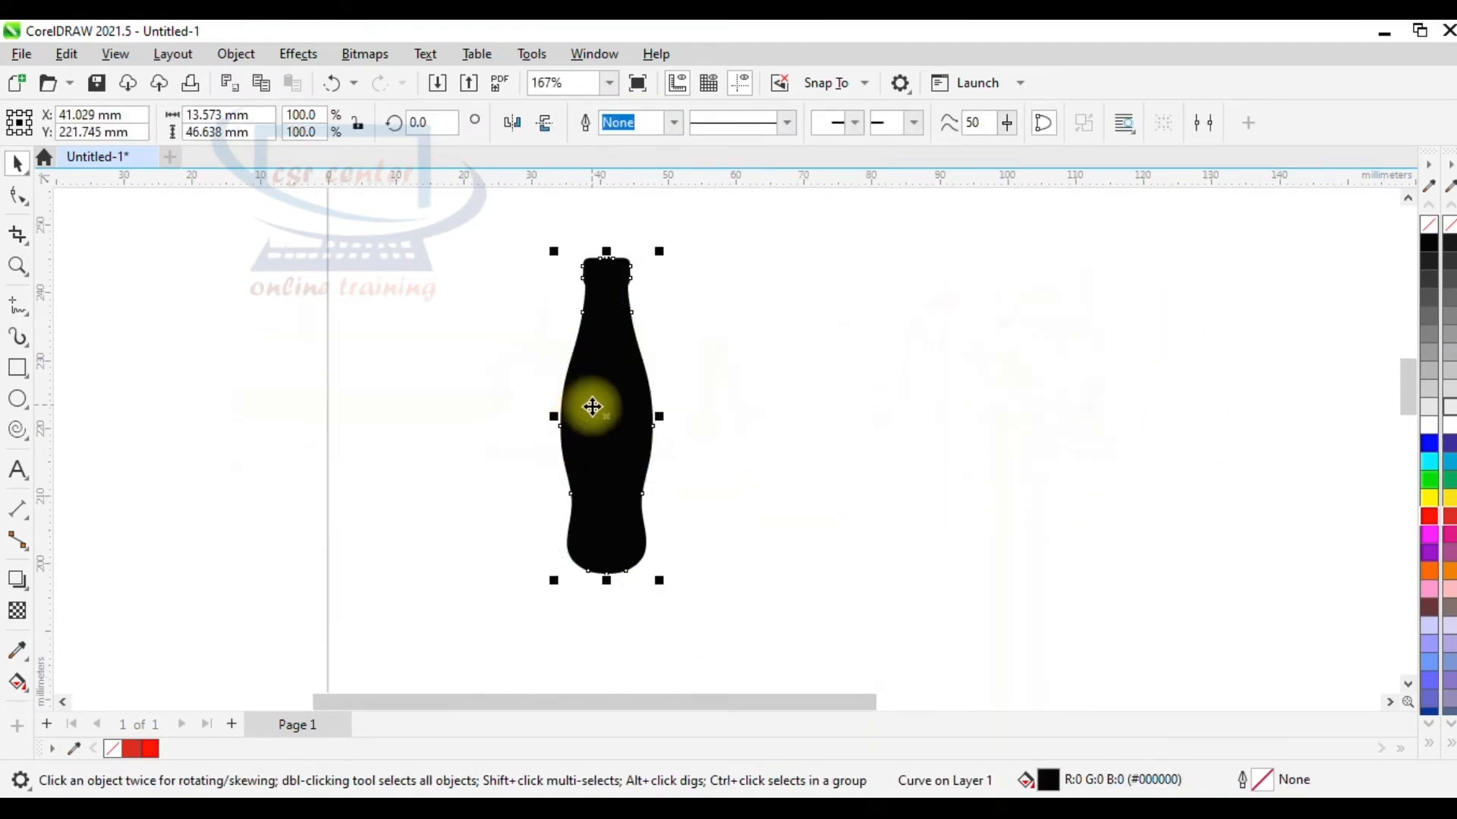
scroll(592, 403, up, 2)
scroll(593, 407, up, 1)
key(Escape)
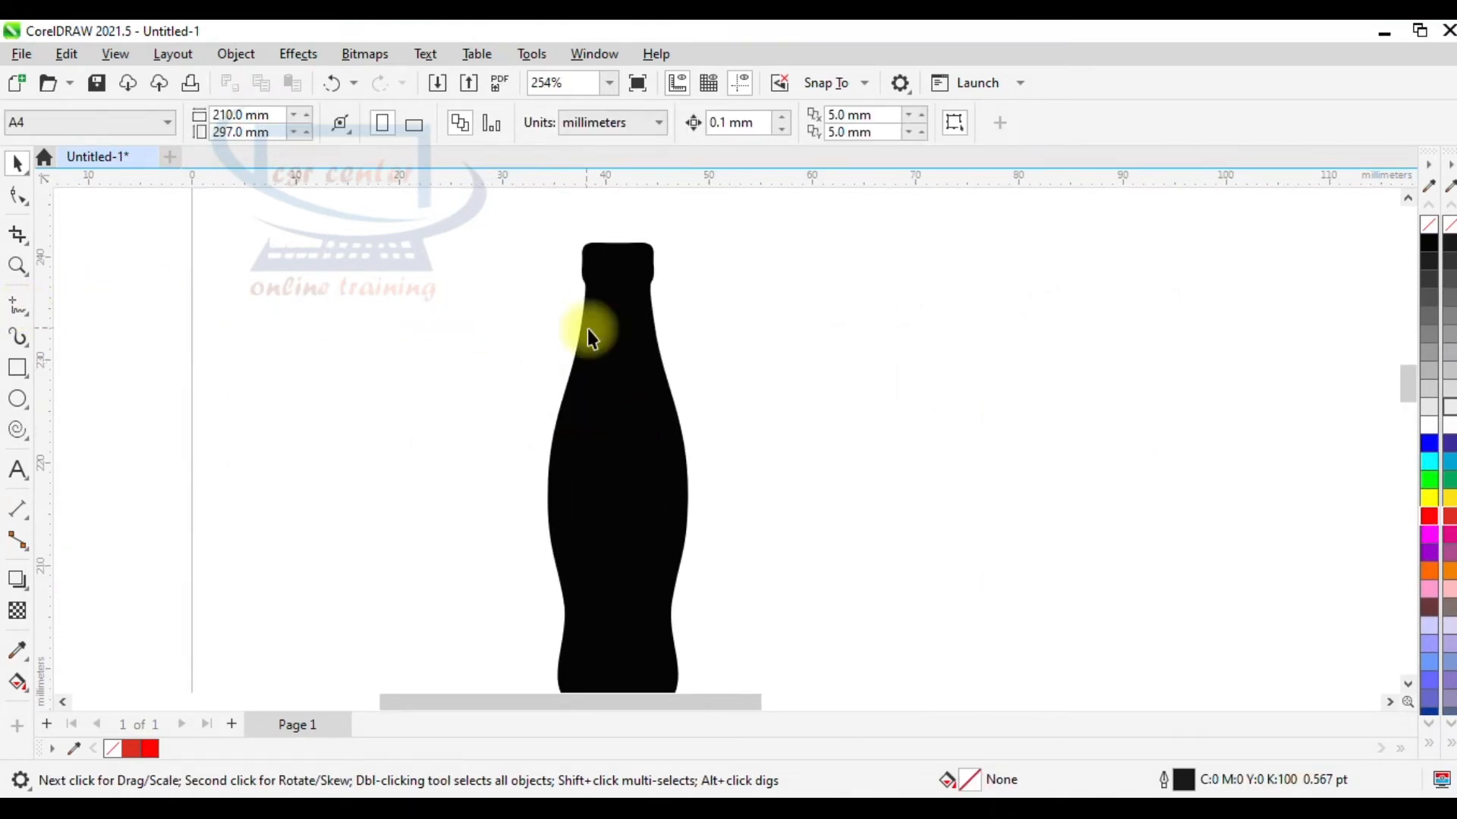
Draw a straight horizontal freehand line about 43 mm long across the bottle's neck, extending past both sides
scroll(594, 329, down, 1)
click(18, 307)
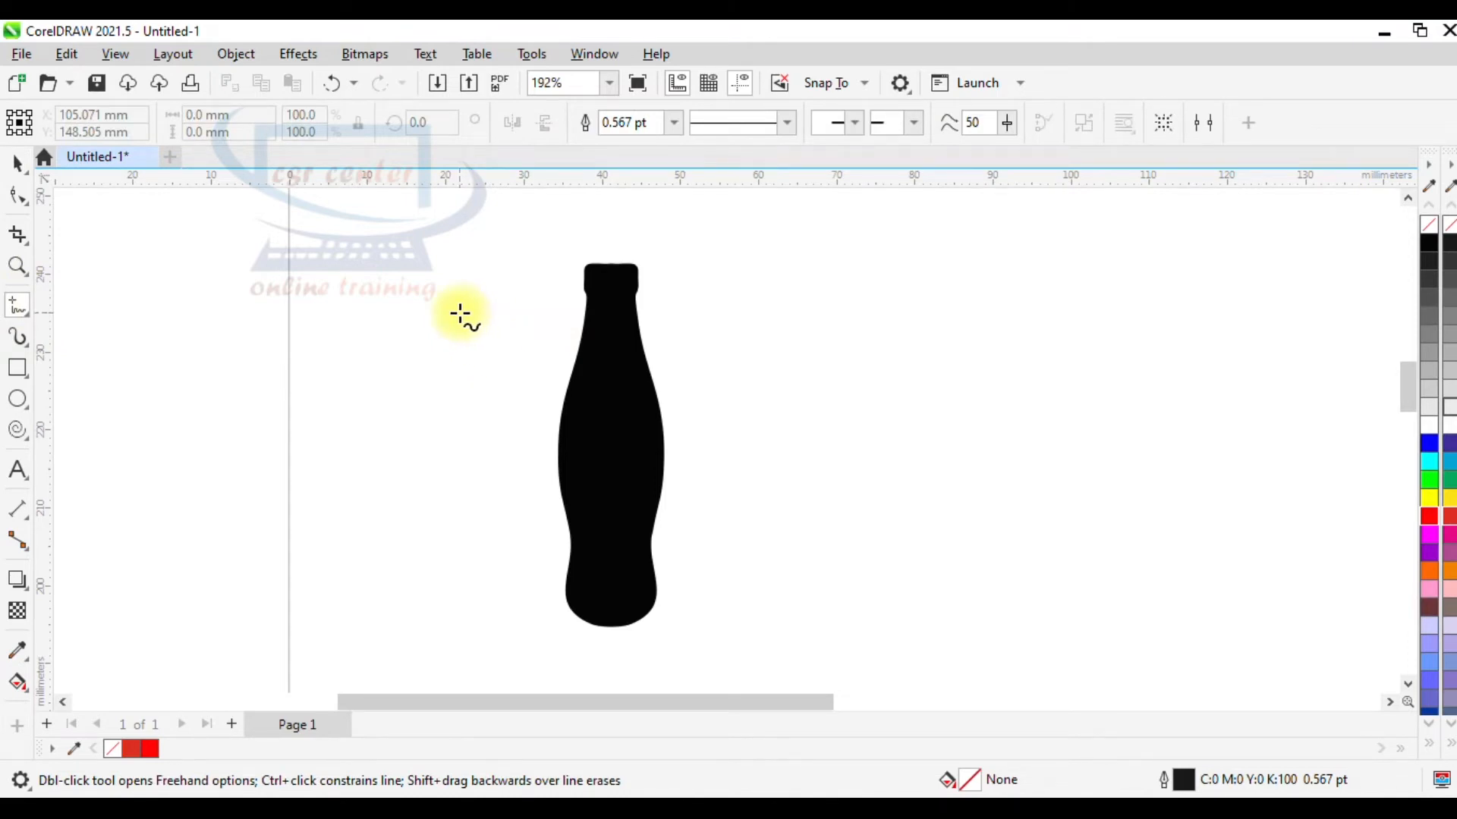
click(461, 313)
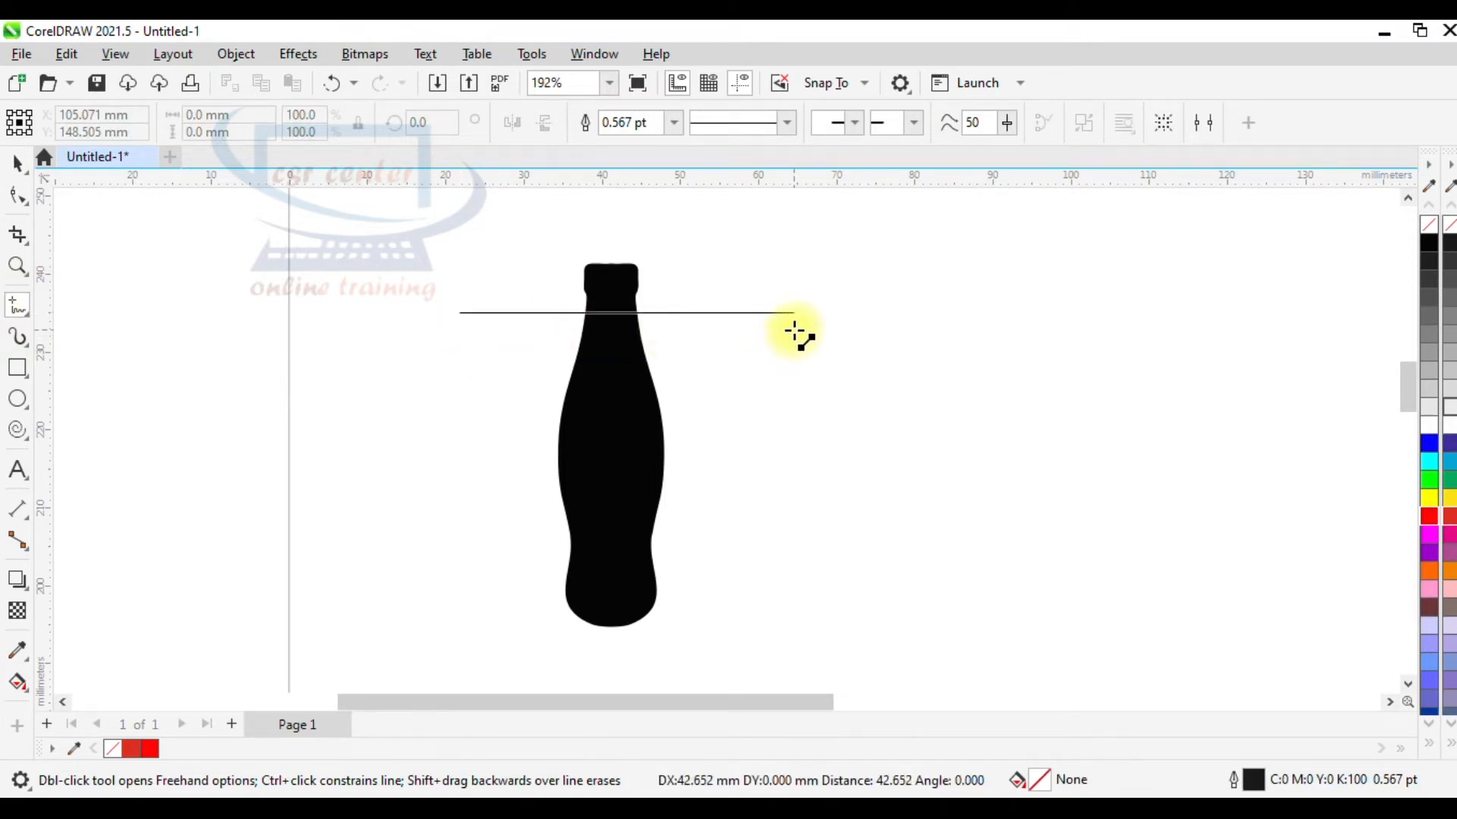
ctrl+click(796, 334)
scroll(559, 287, up, 2)
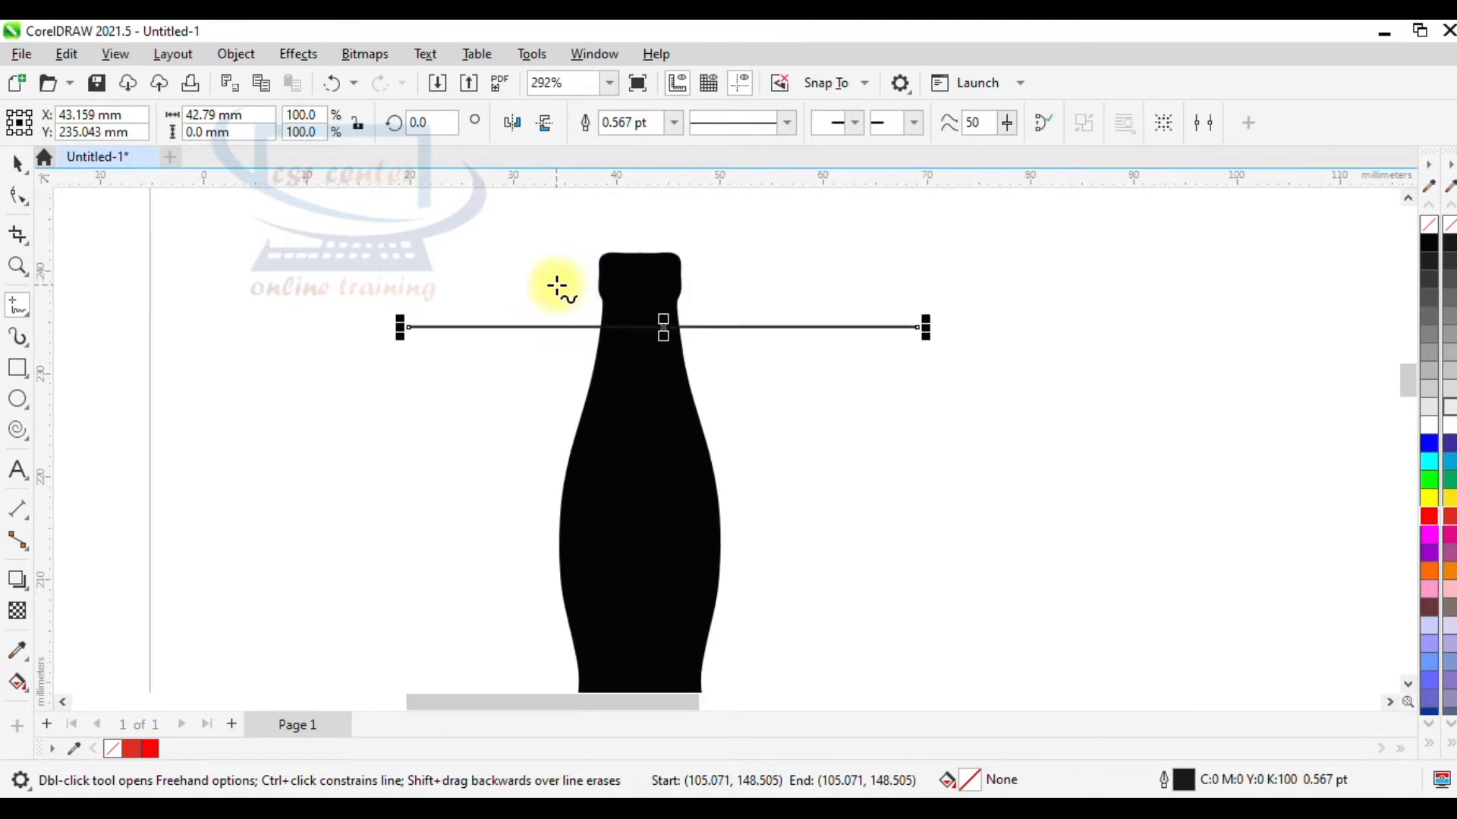
scroll(558, 287, up, 2)
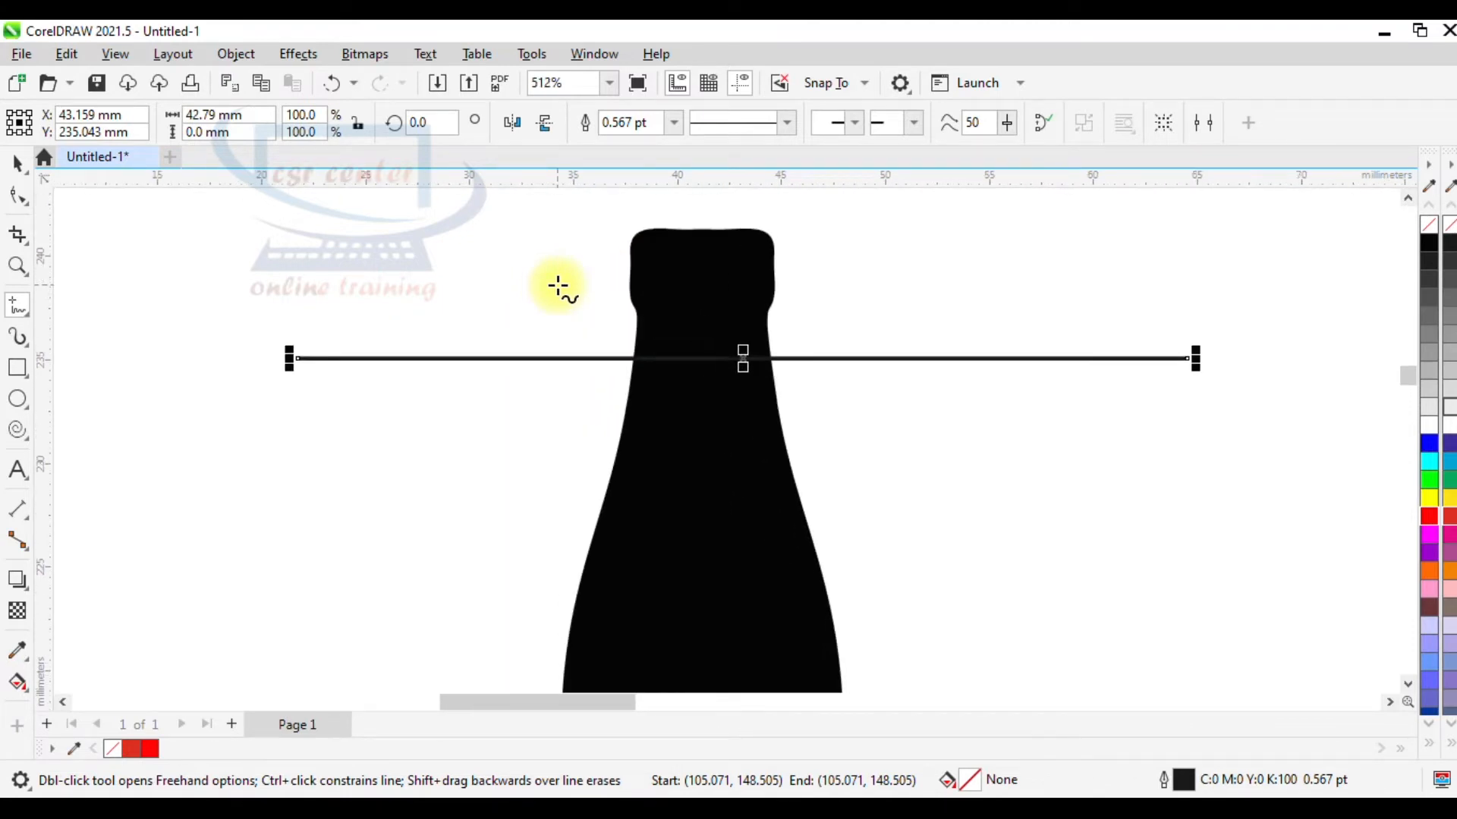
scroll(558, 287, down, 3)
Align the horizontal line with the bottle along their vertical centres
key(space)
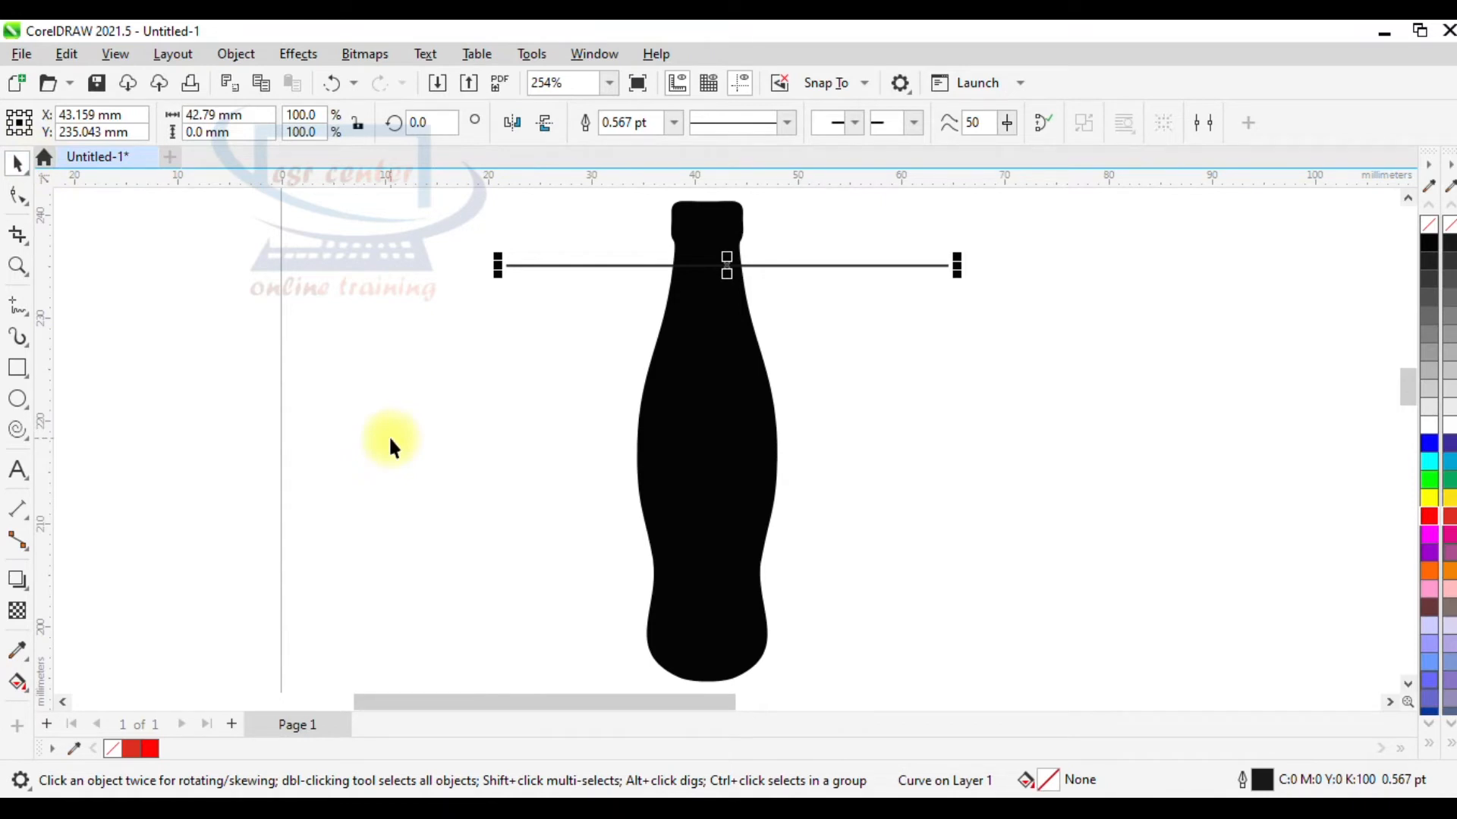
shift+click(715, 410)
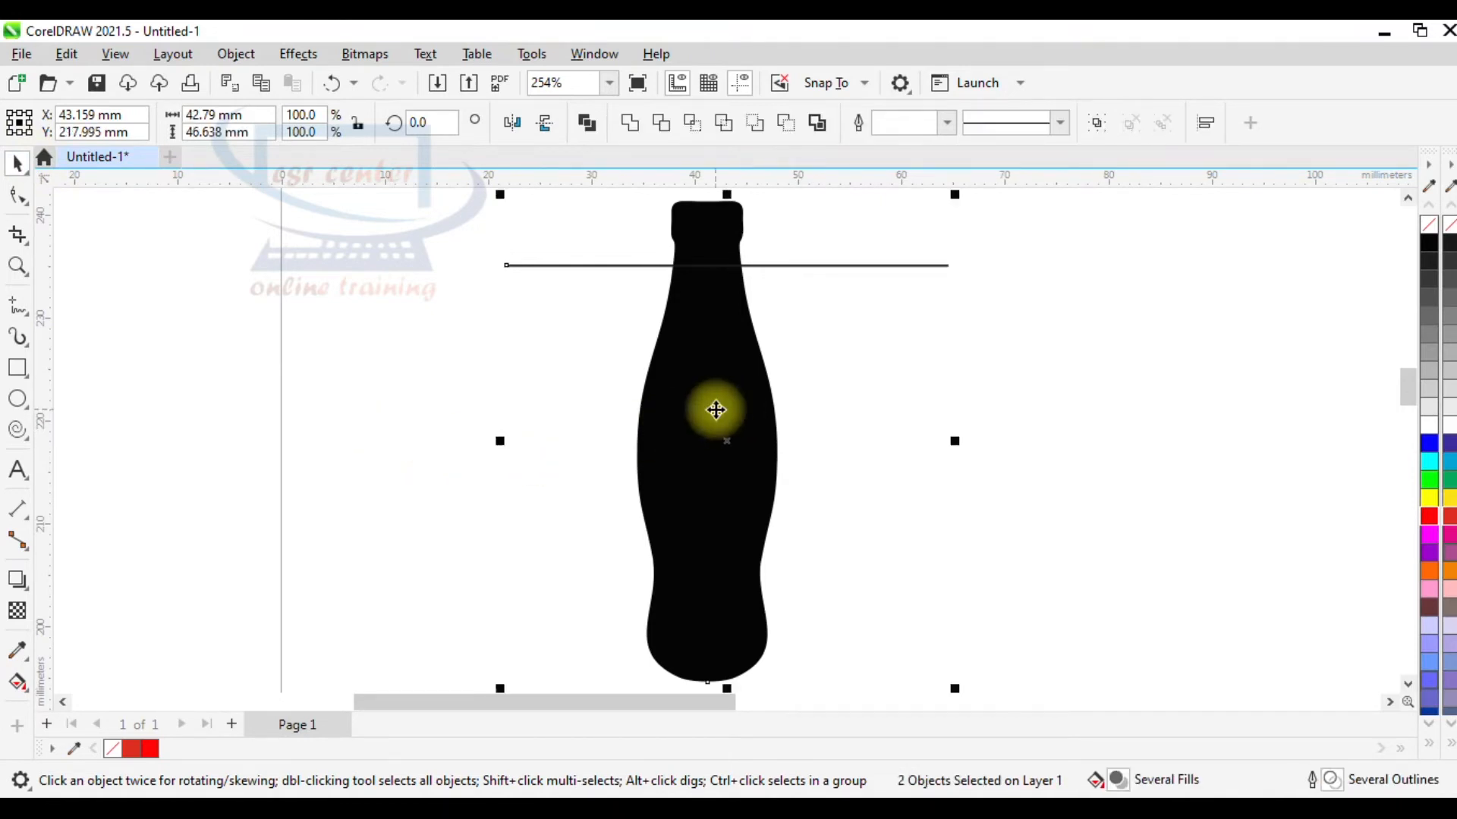
scroll(715, 410, down, 1)
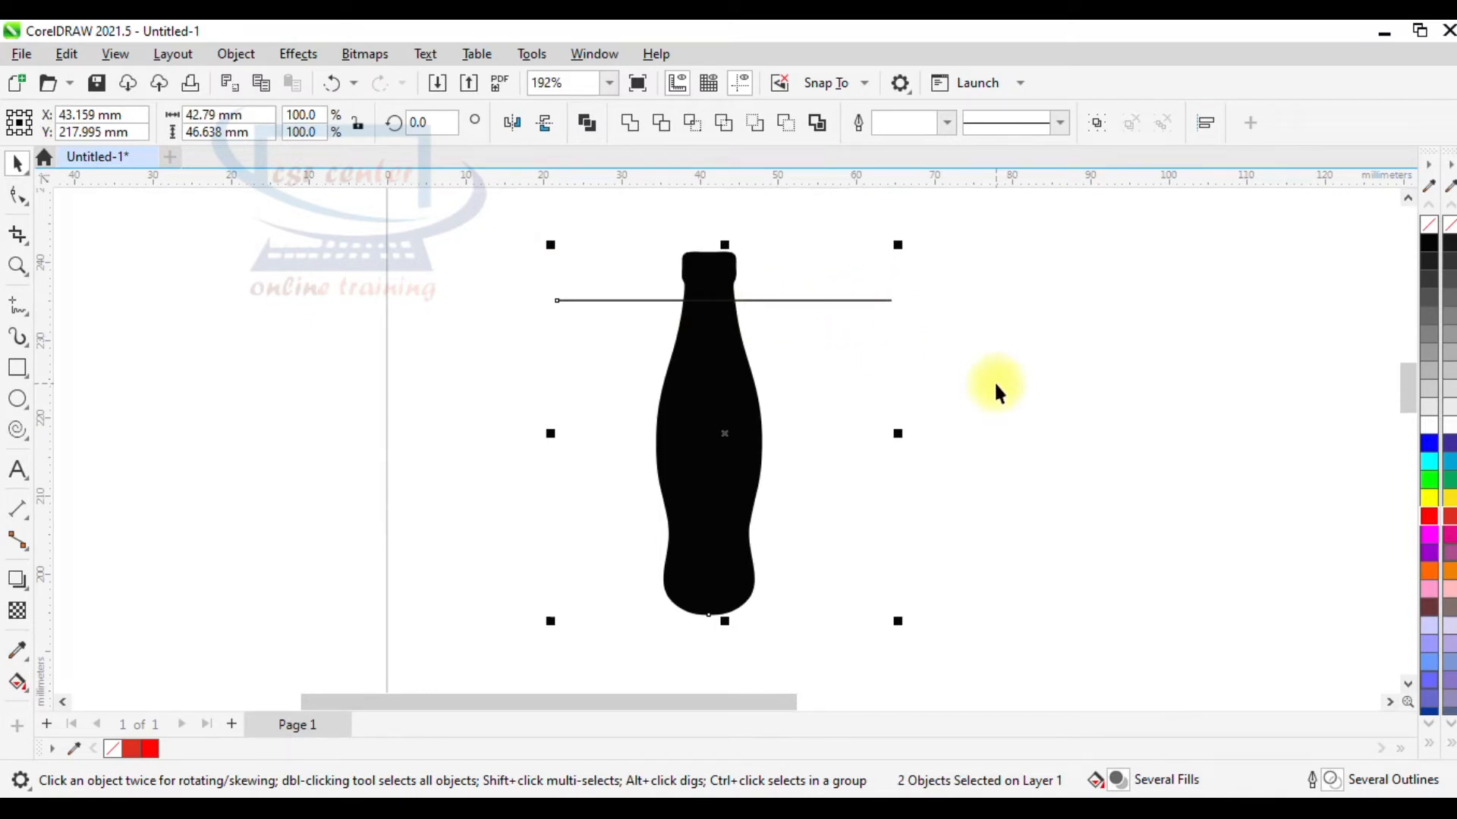
key(c)
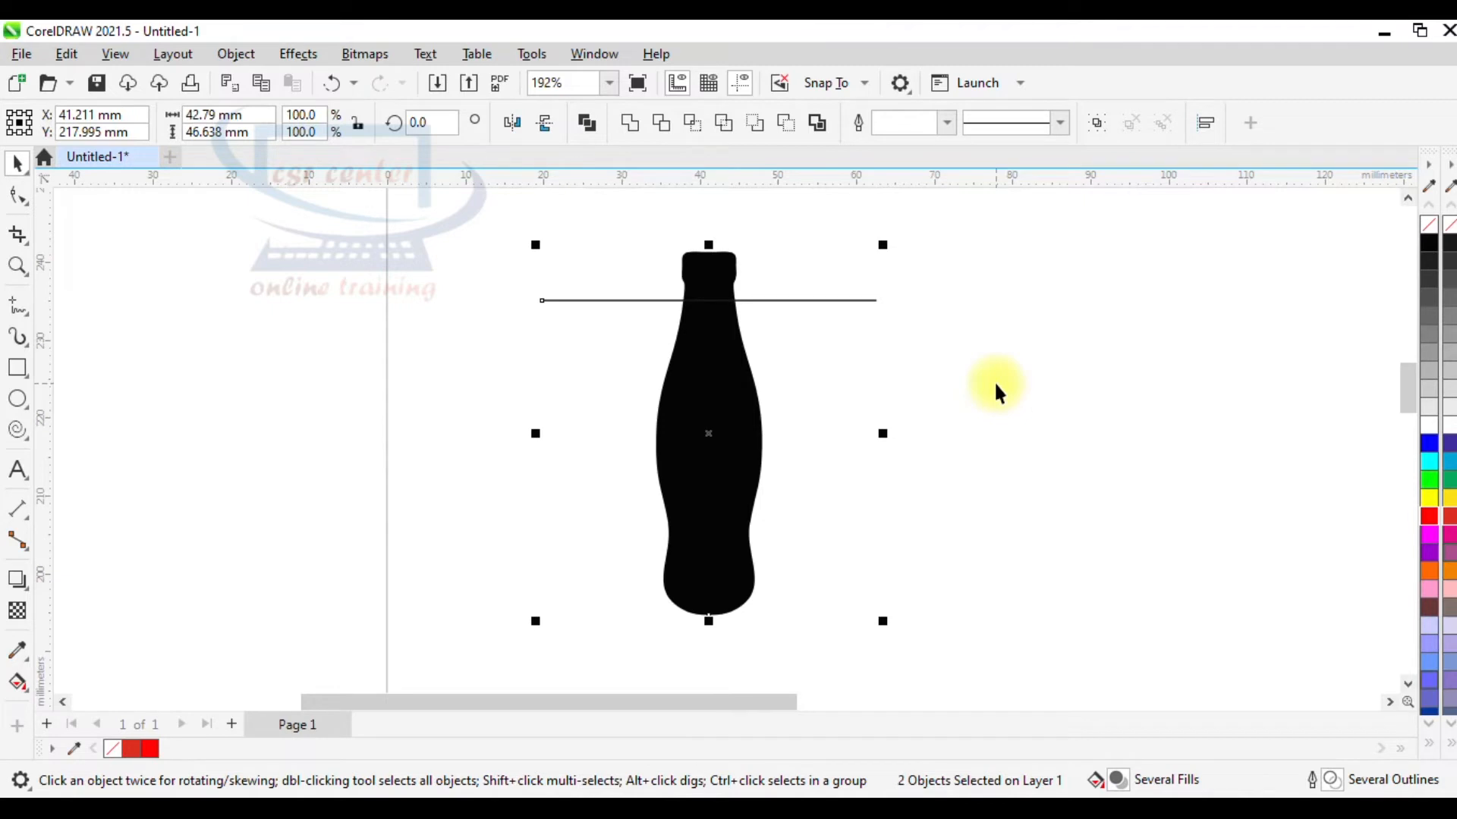
click(994, 381)
Nudge the line up about 2.1 mm to the lower edge of the bottle's cap
scroll(845, 446, up, 4)
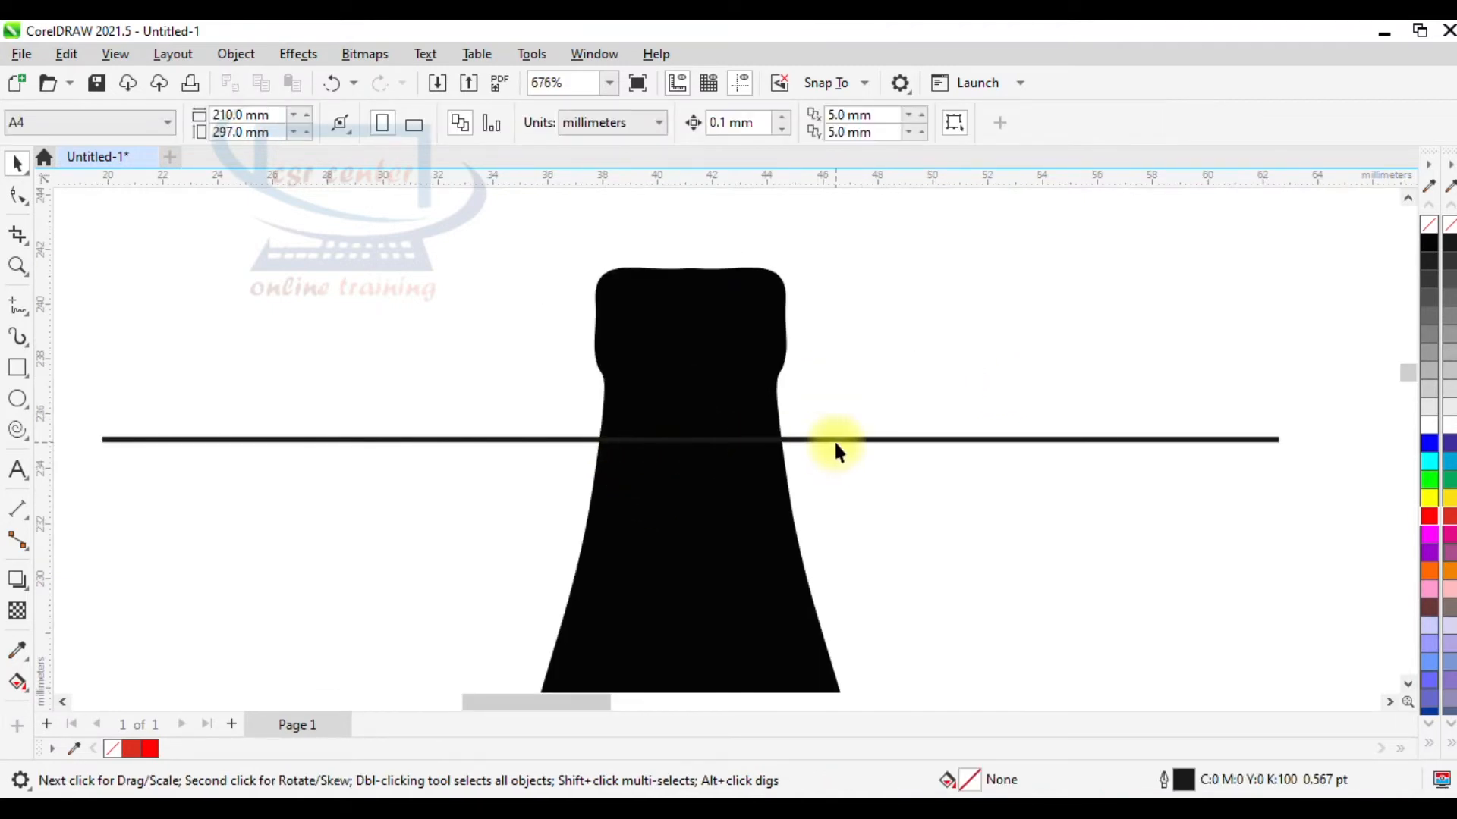
click(836, 443)
key(Up)
key(Up)
key(Up)
key(Up)
key(Up)
key(Up)
key(Up)
key(Up)
key(Up)
key(Up)
key(Up)
key(Up)
key(Up)
key(Up)
key(Up)
key(Up)
key(Up)
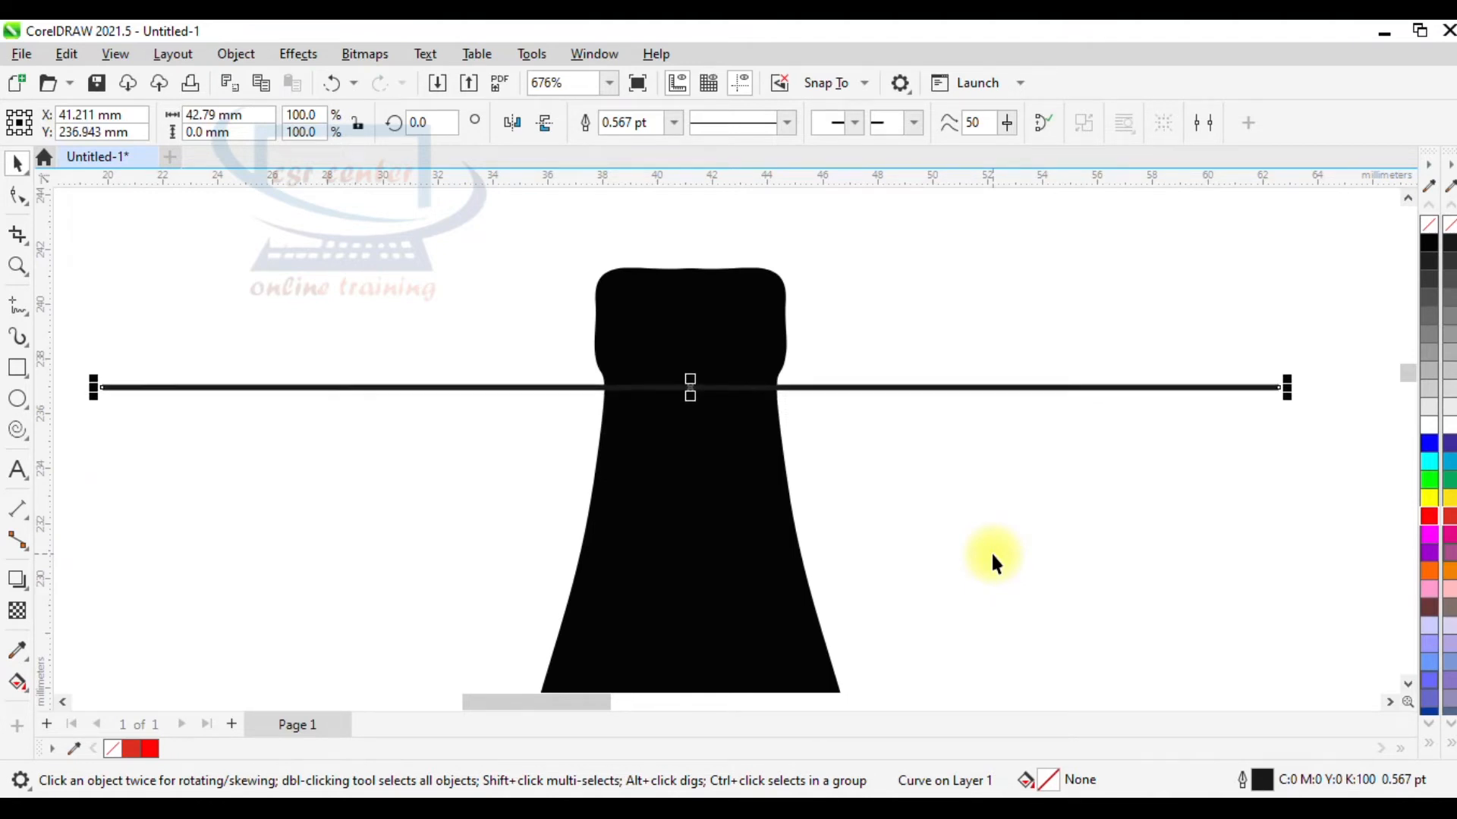
key(Up)
key(Up)
Copy the line straight down to heights of about 226, 212 and 205 mm, undoing the extra copy at the bottle's base
scroll(889, 447, down, 5)
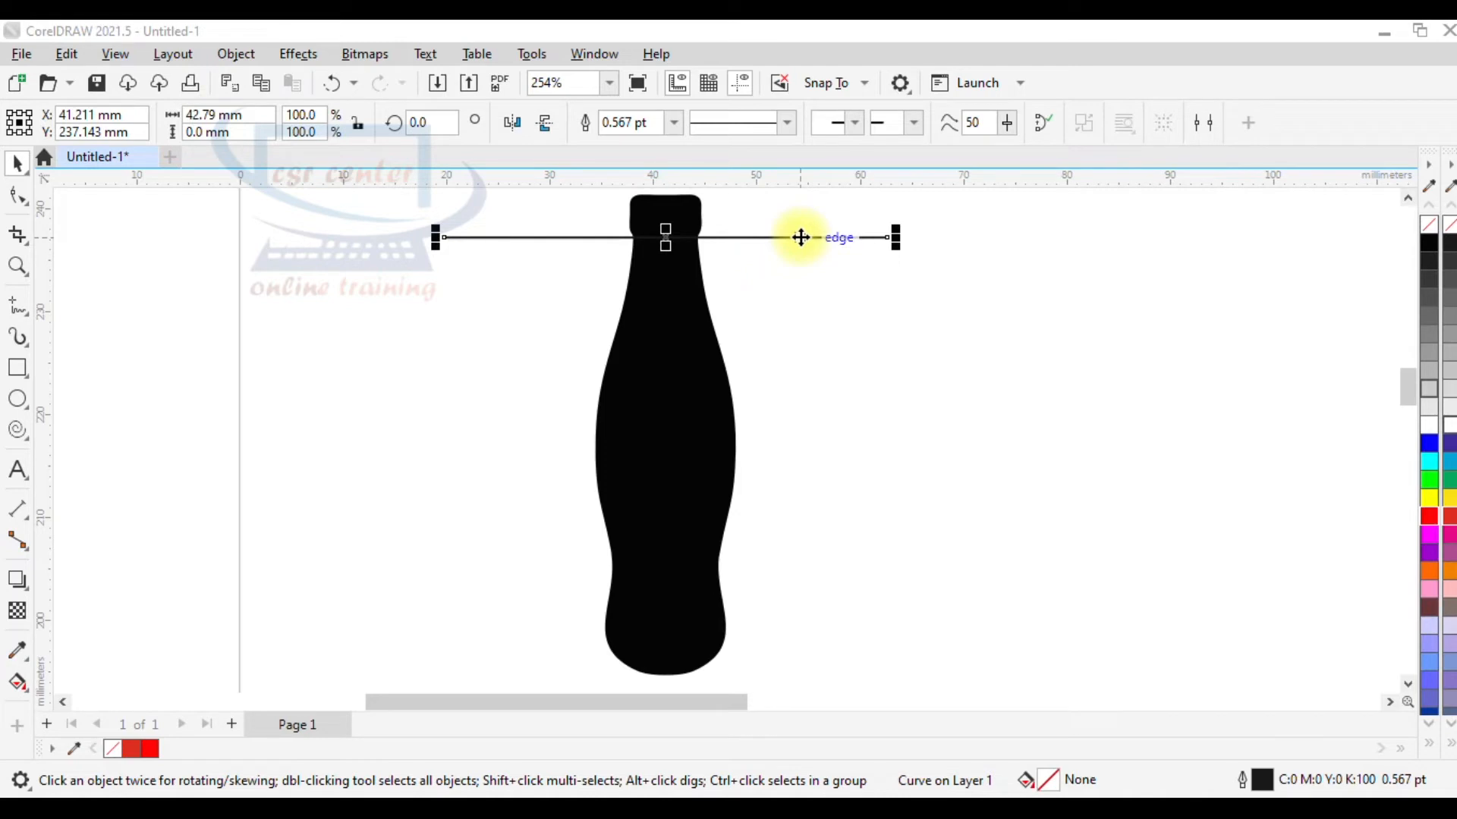
drag(801, 237, 796, 352)
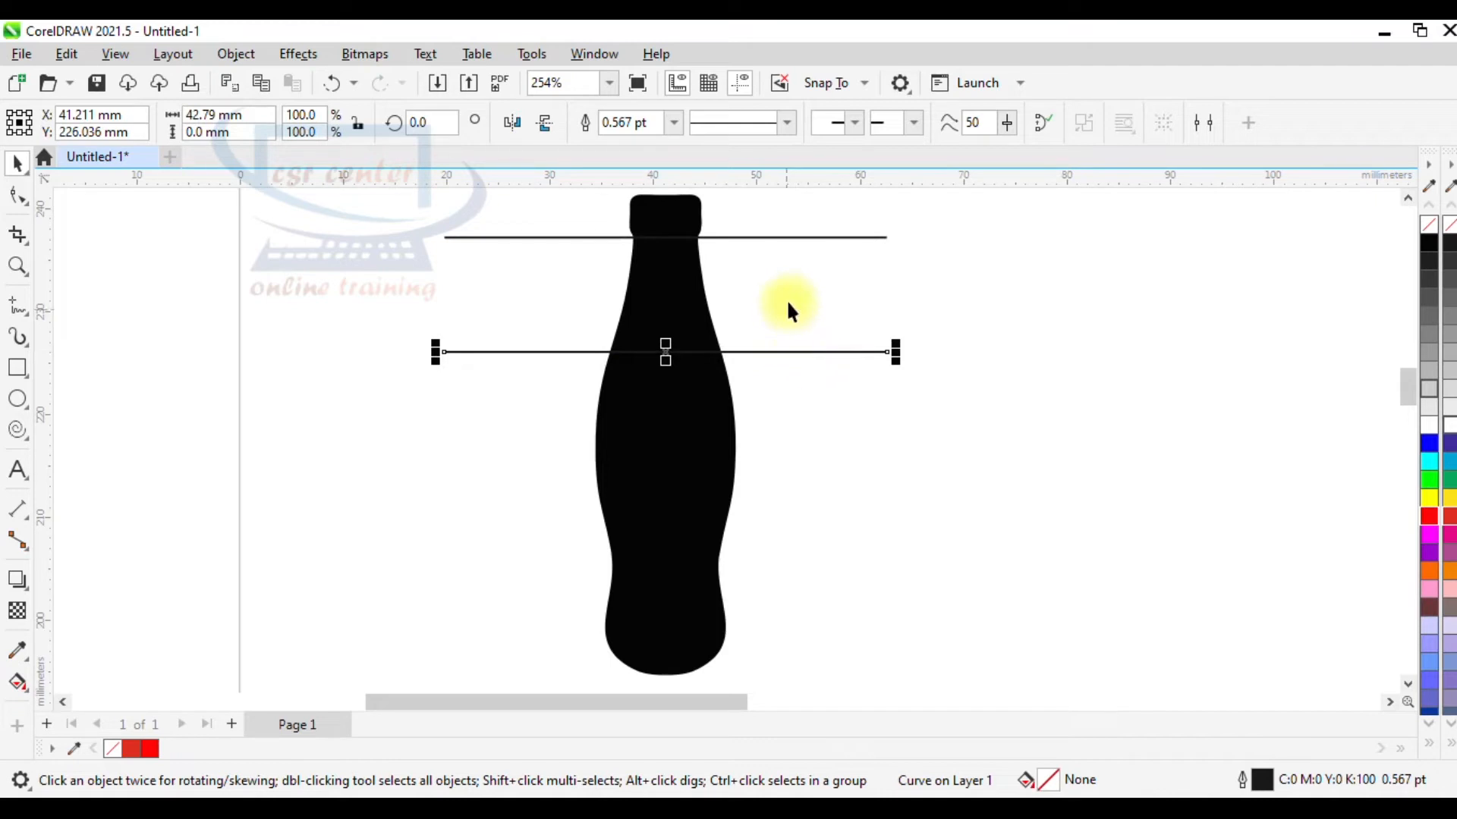
drag(833, 351, 840, 493)
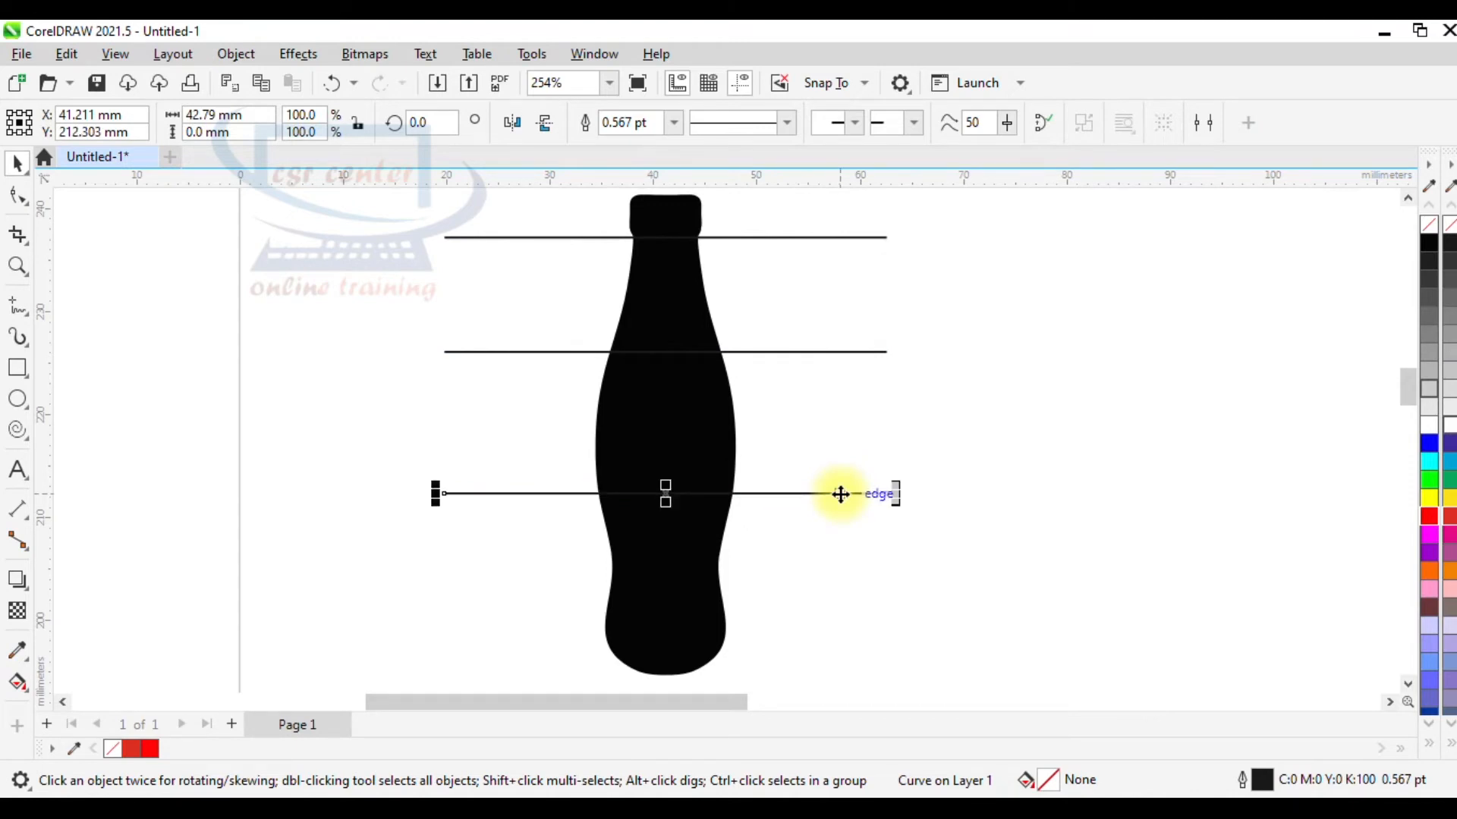
drag(840, 494, 841, 569)
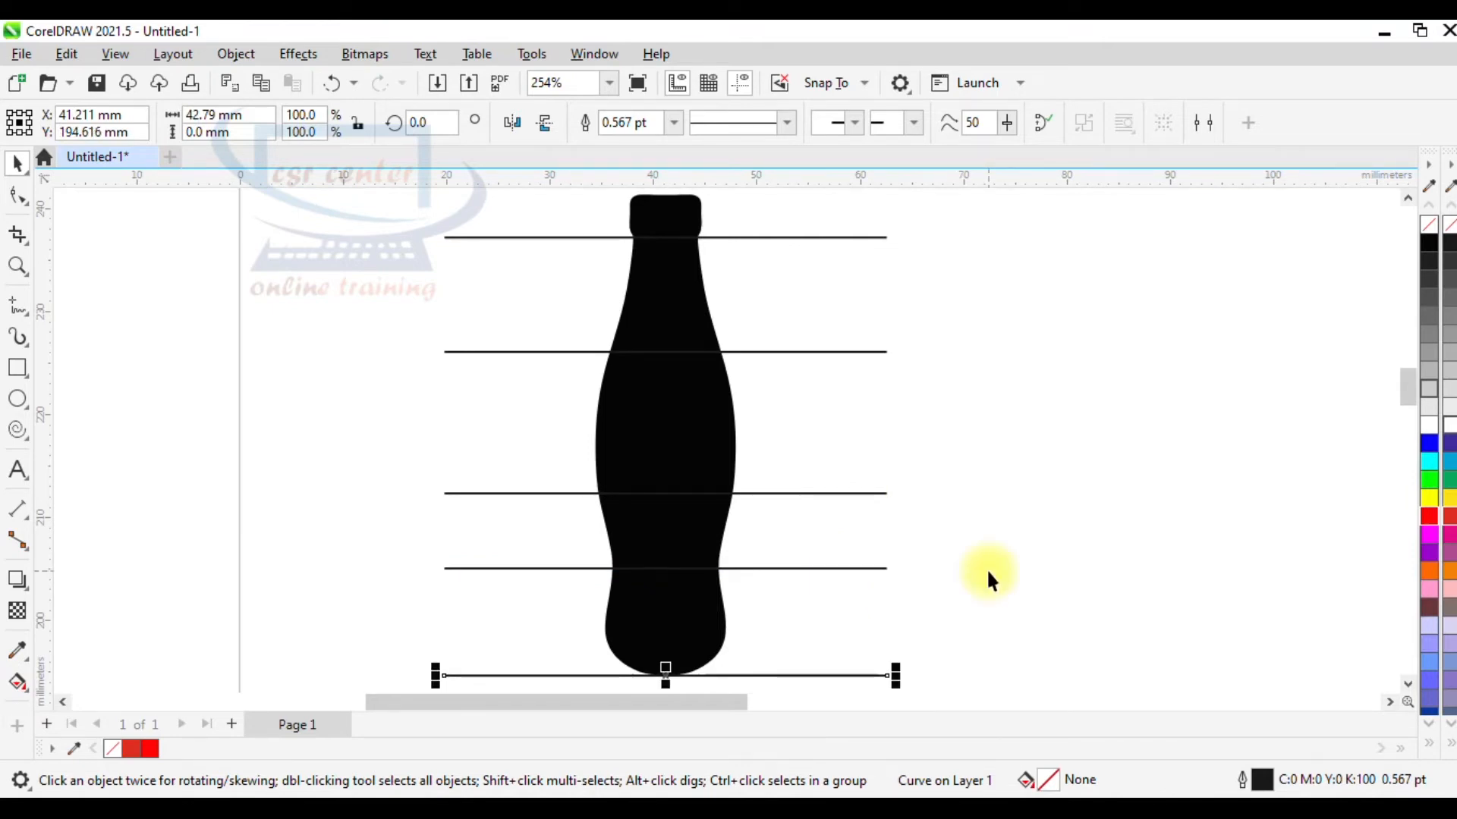
key(ctrl+z)
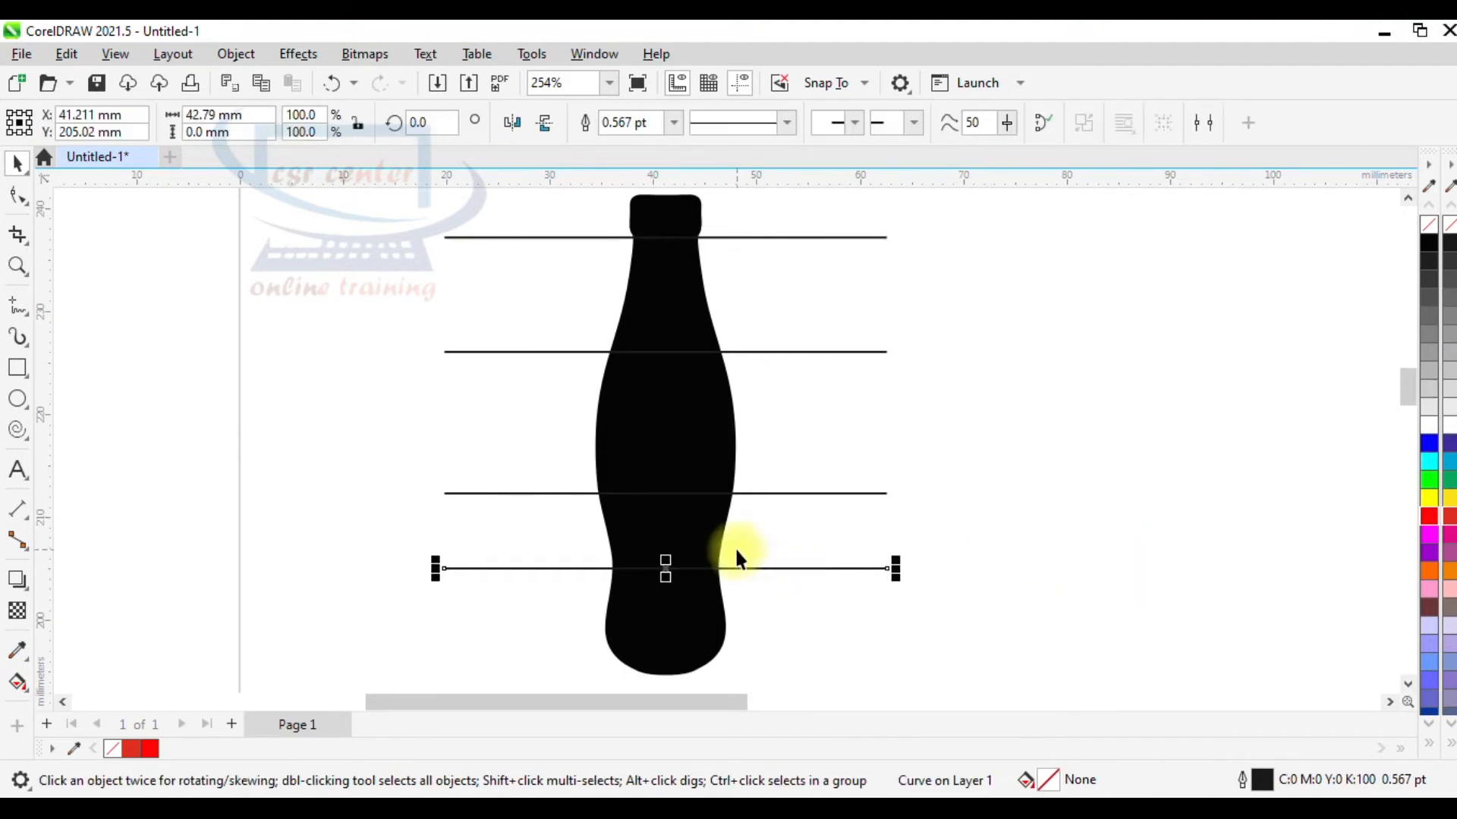
Try to move the lowest line about 1 mm down the bottle
scroll(737, 559, up, 2)
drag(739, 579, 743, 595)
scroll(743, 595, down, 2)
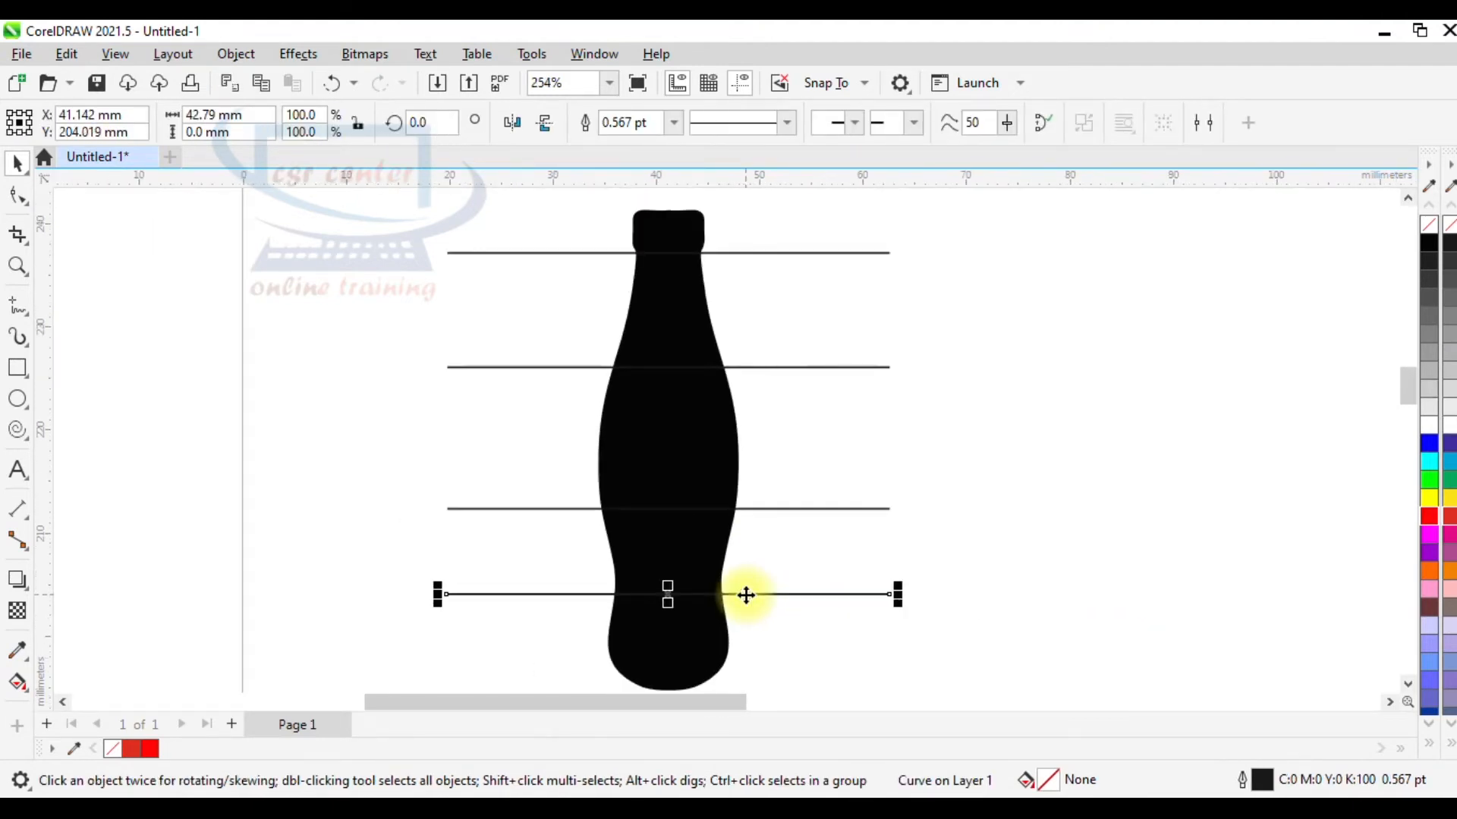
scroll(746, 595, down, 1)
click(1197, 594)
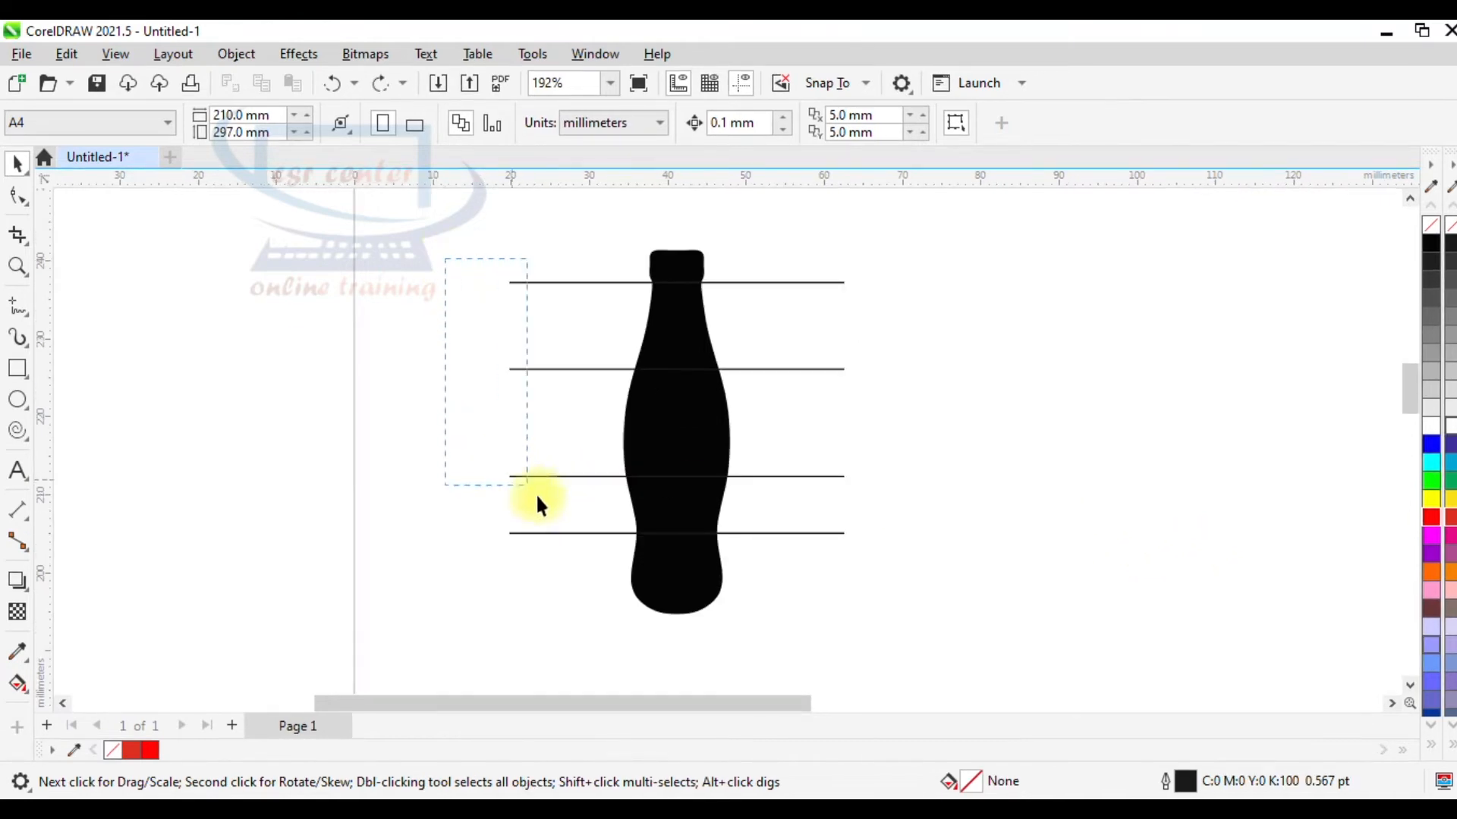
Set the outline width of all four horizontal lines to 4.0 pt
drag(536, 497, 853, 568)
click(949, 123)
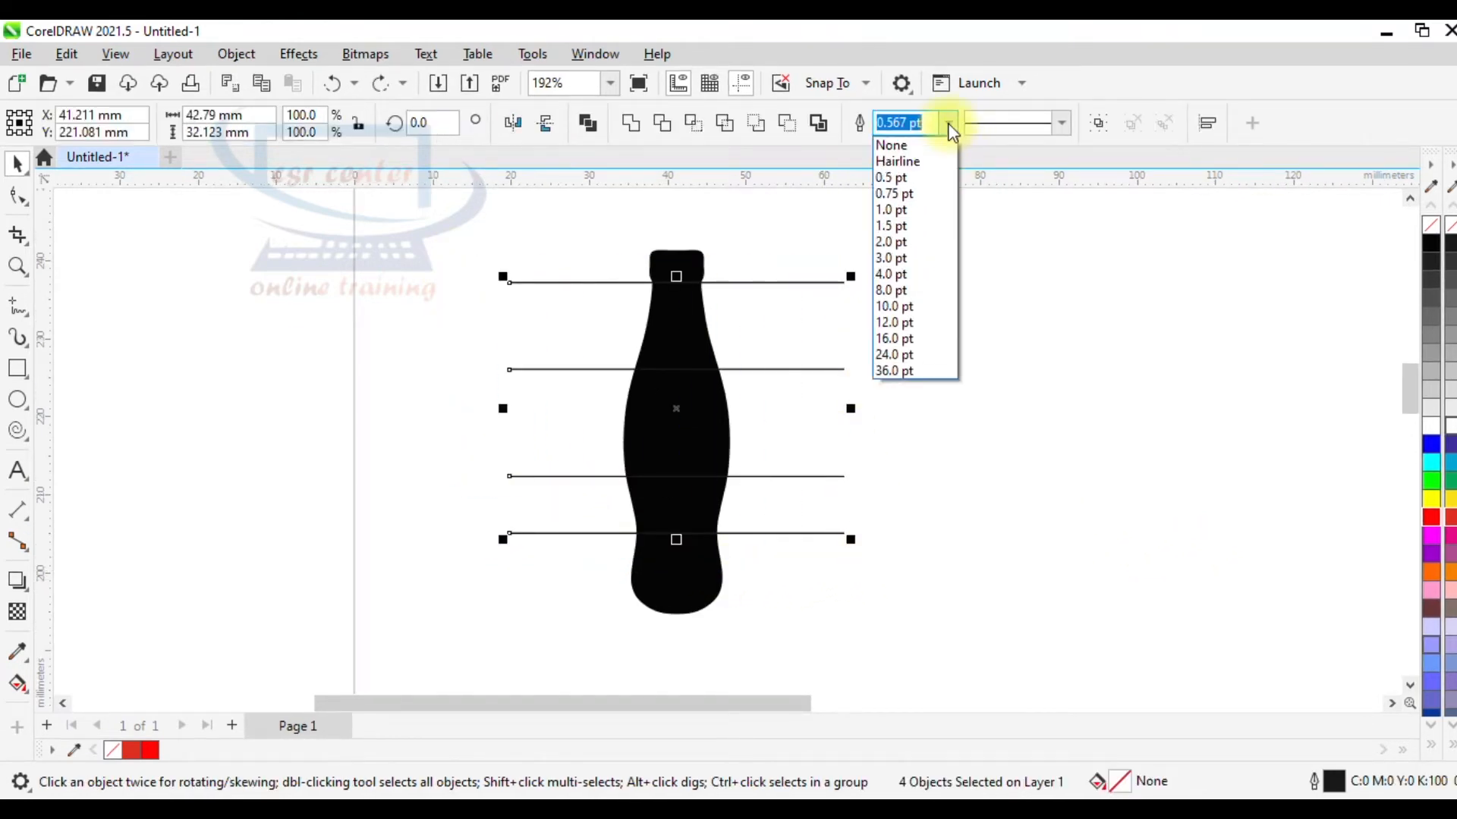
click(908, 280)
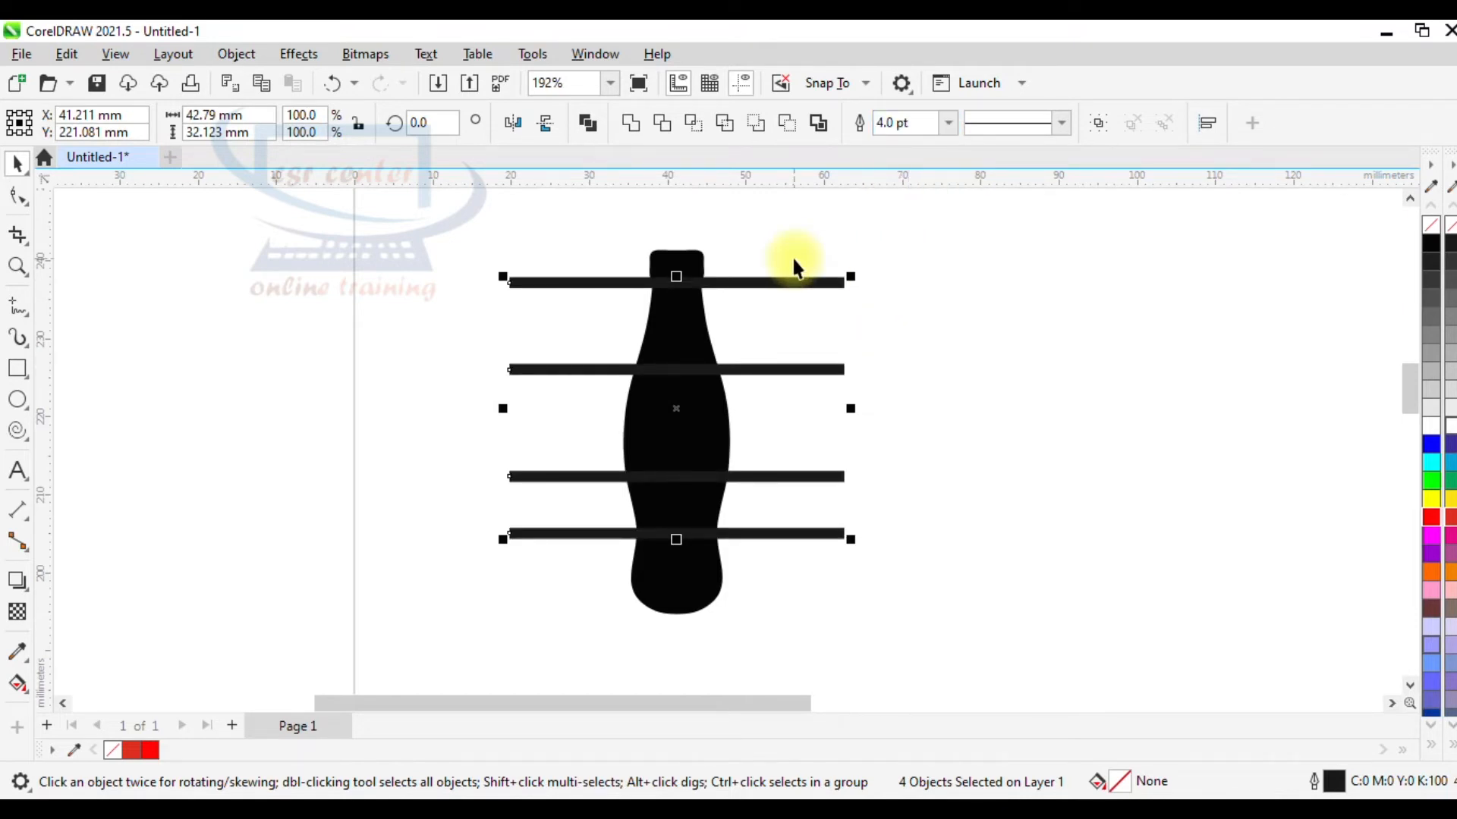
Convert the outlines of the four thick lines to objects, with the bottle included in the selection
scroll(794, 258, up, 1)
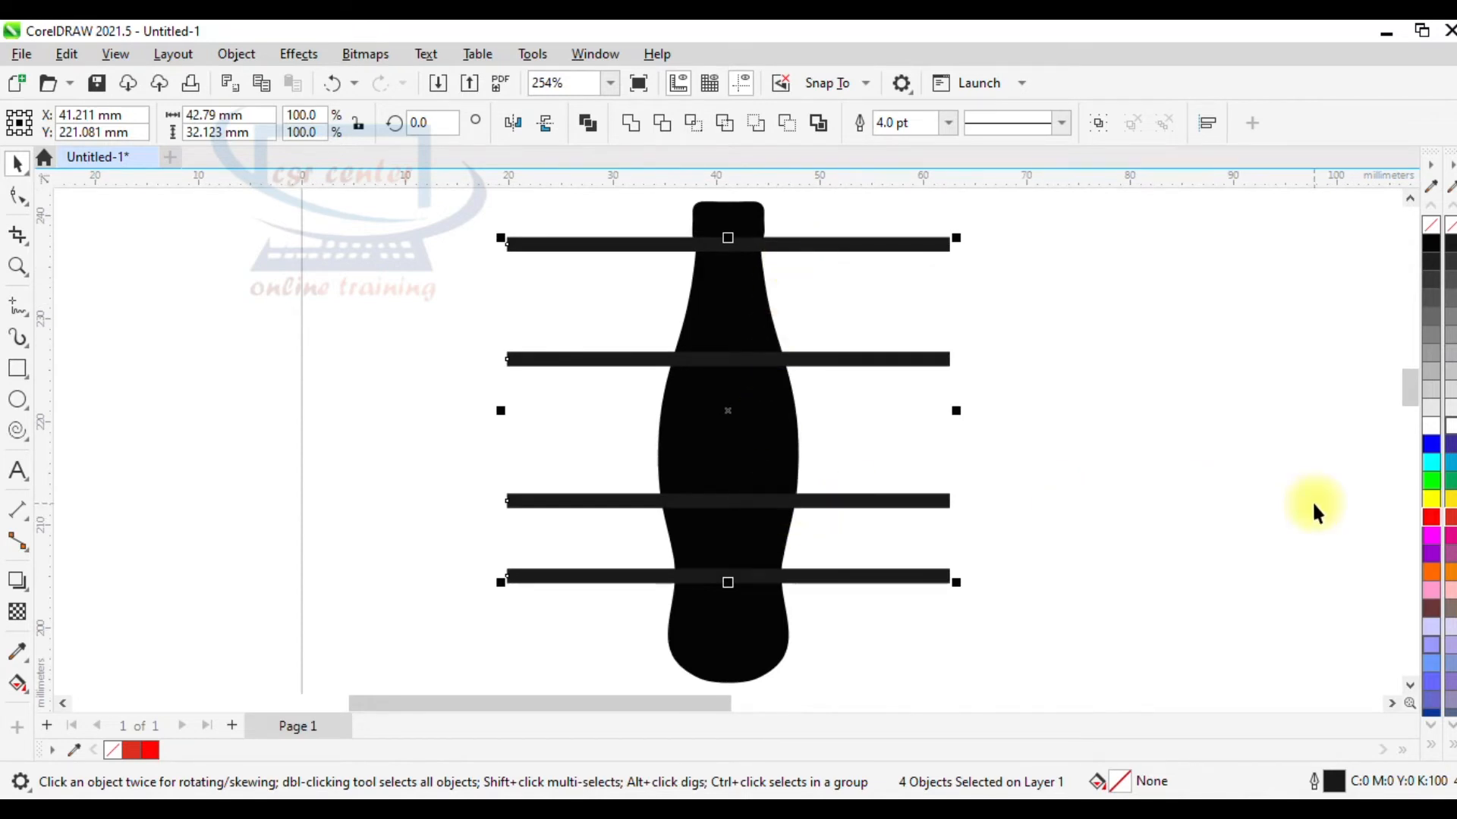
shift+click(769, 644)
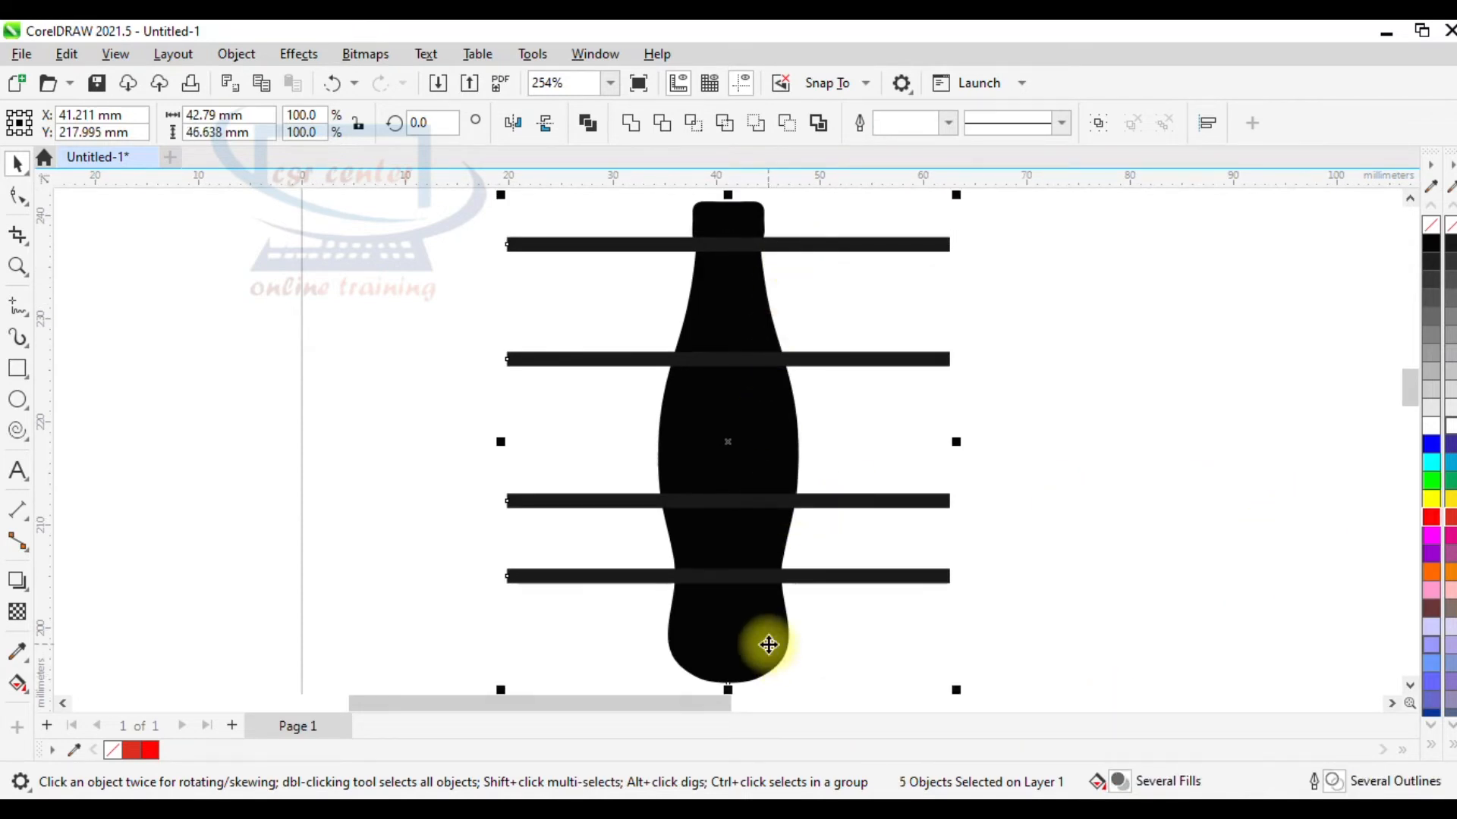
click(232, 55)
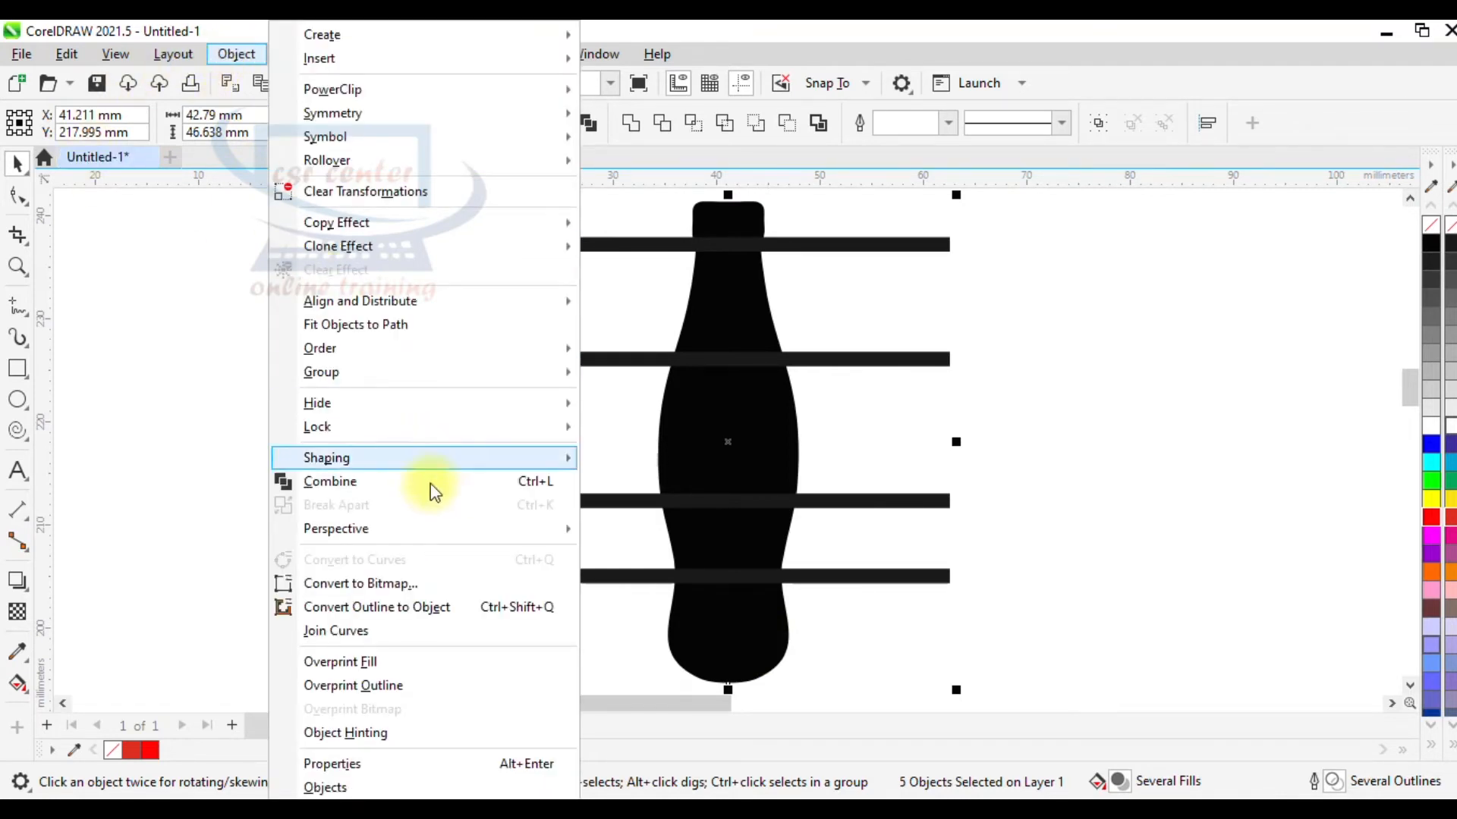
click(357, 606)
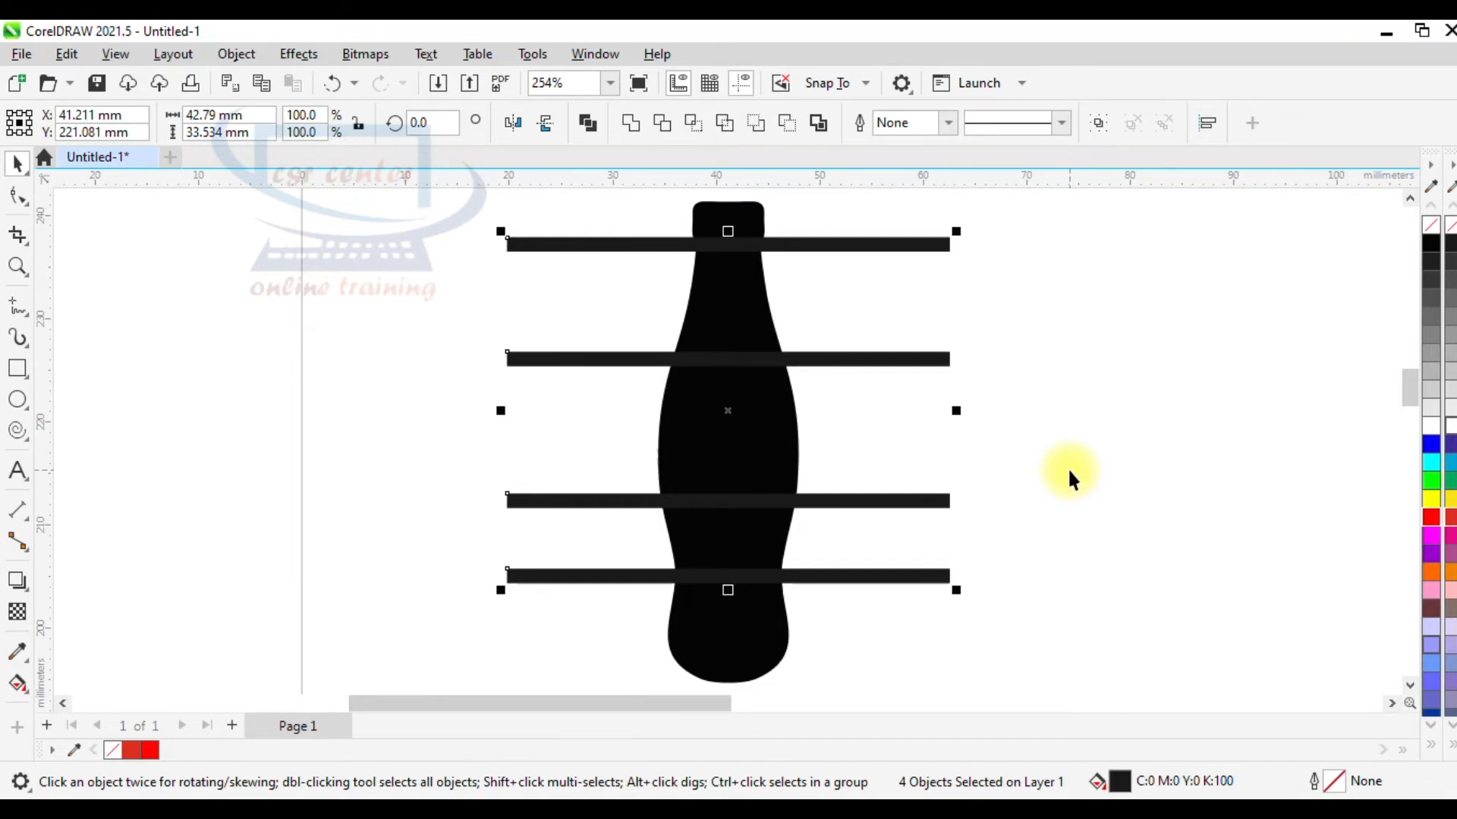
Cut the four strips out of the bottle with Back Minus Front and break the result apart into separate sections
shift+click(763, 657)
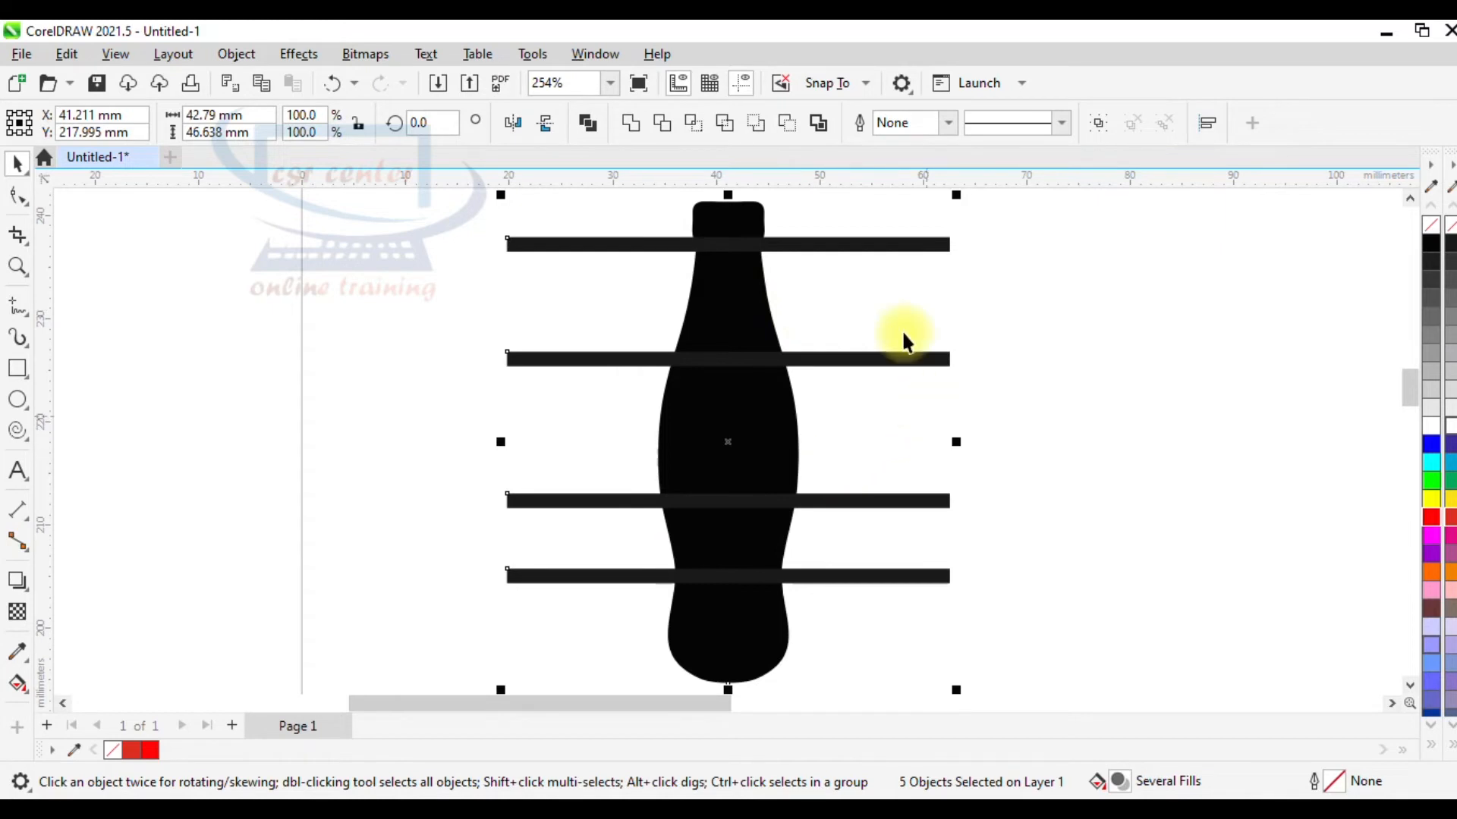
click(788, 124)
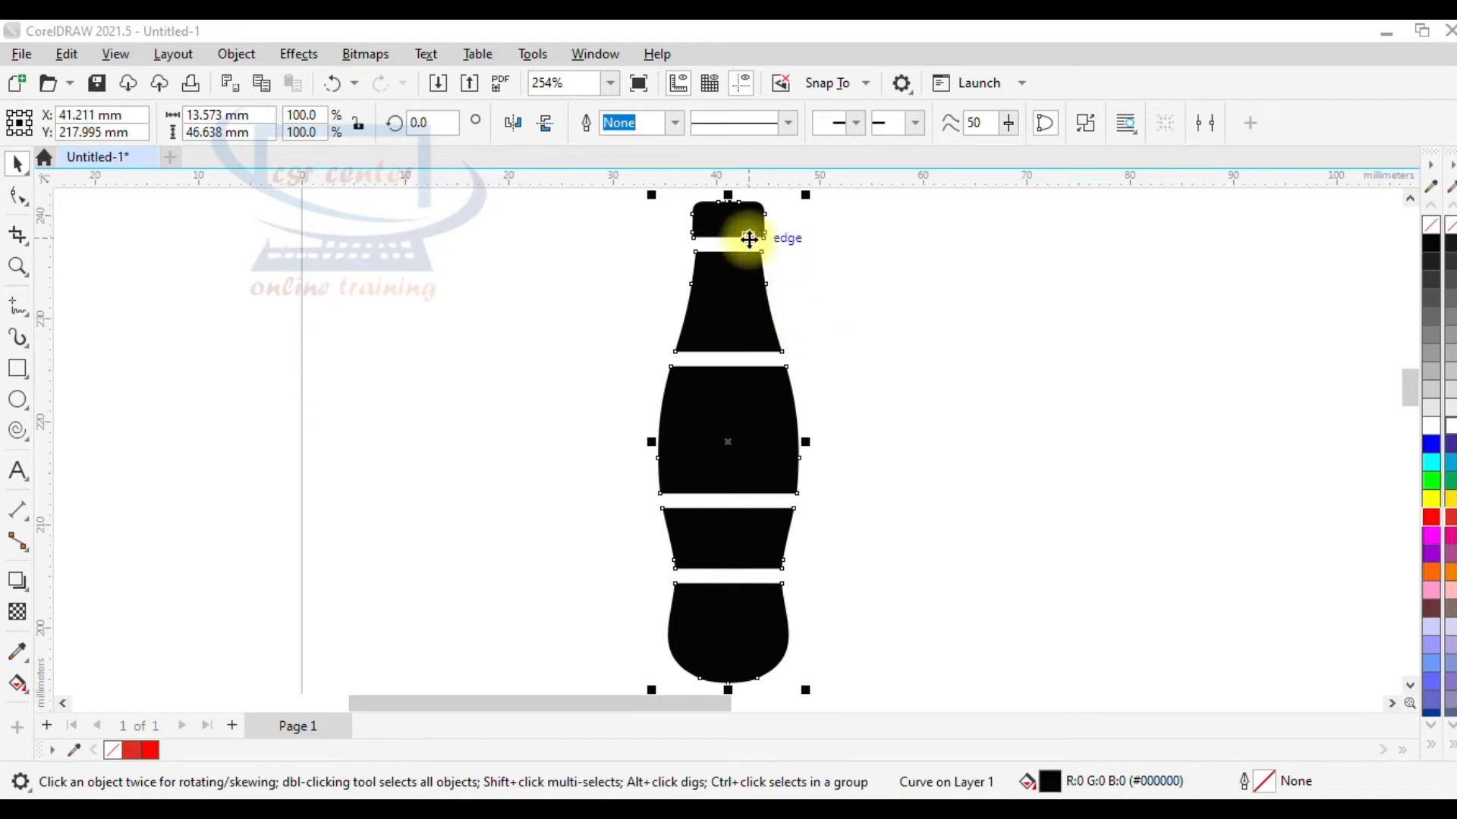
key(ctrl+k)
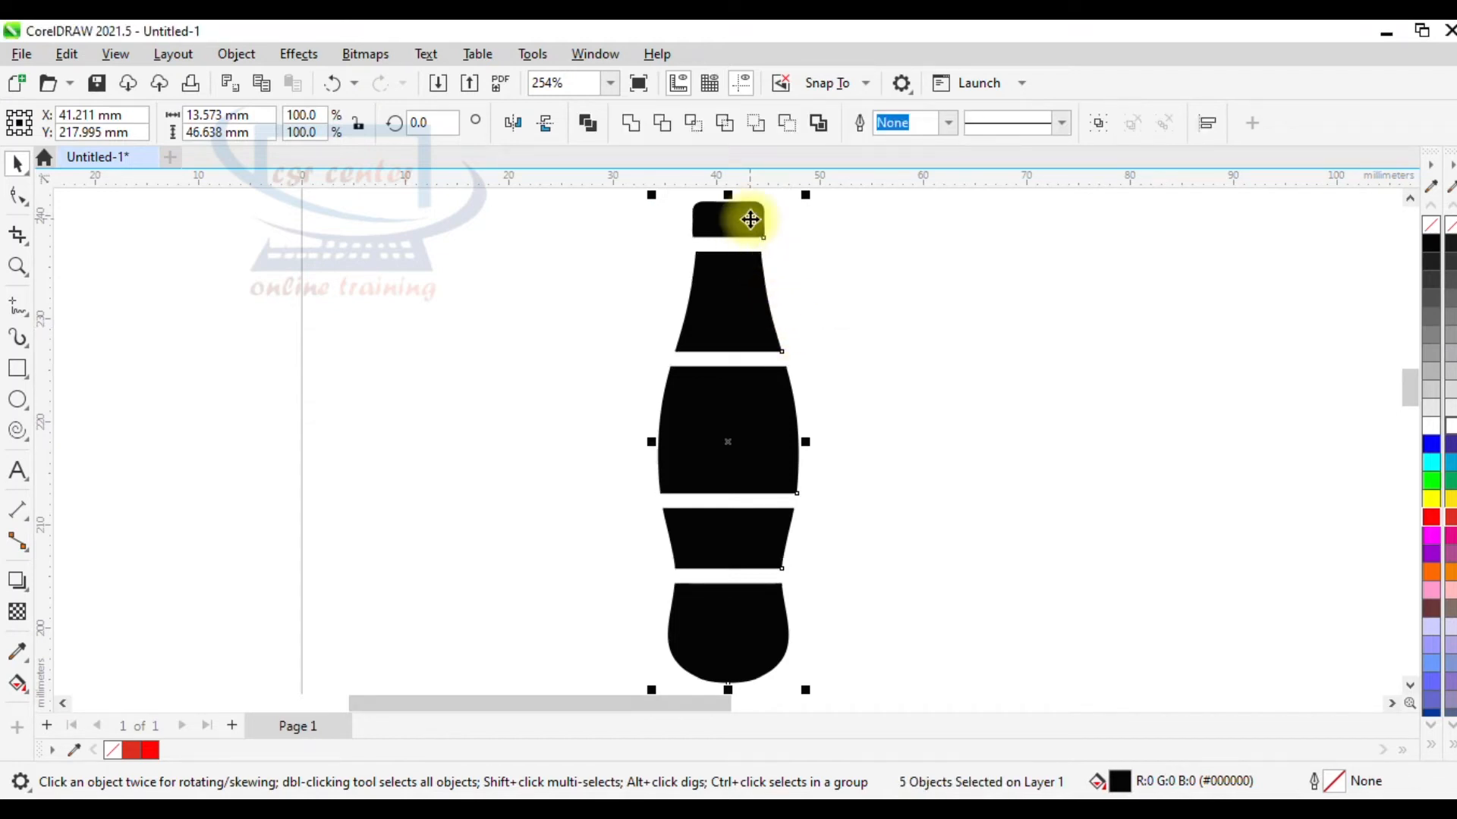
Check each bottle section from the cap to the base as a separate object
click(912, 283)
click(741, 212)
click(741, 294)
click(754, 430)
click(737, 533)
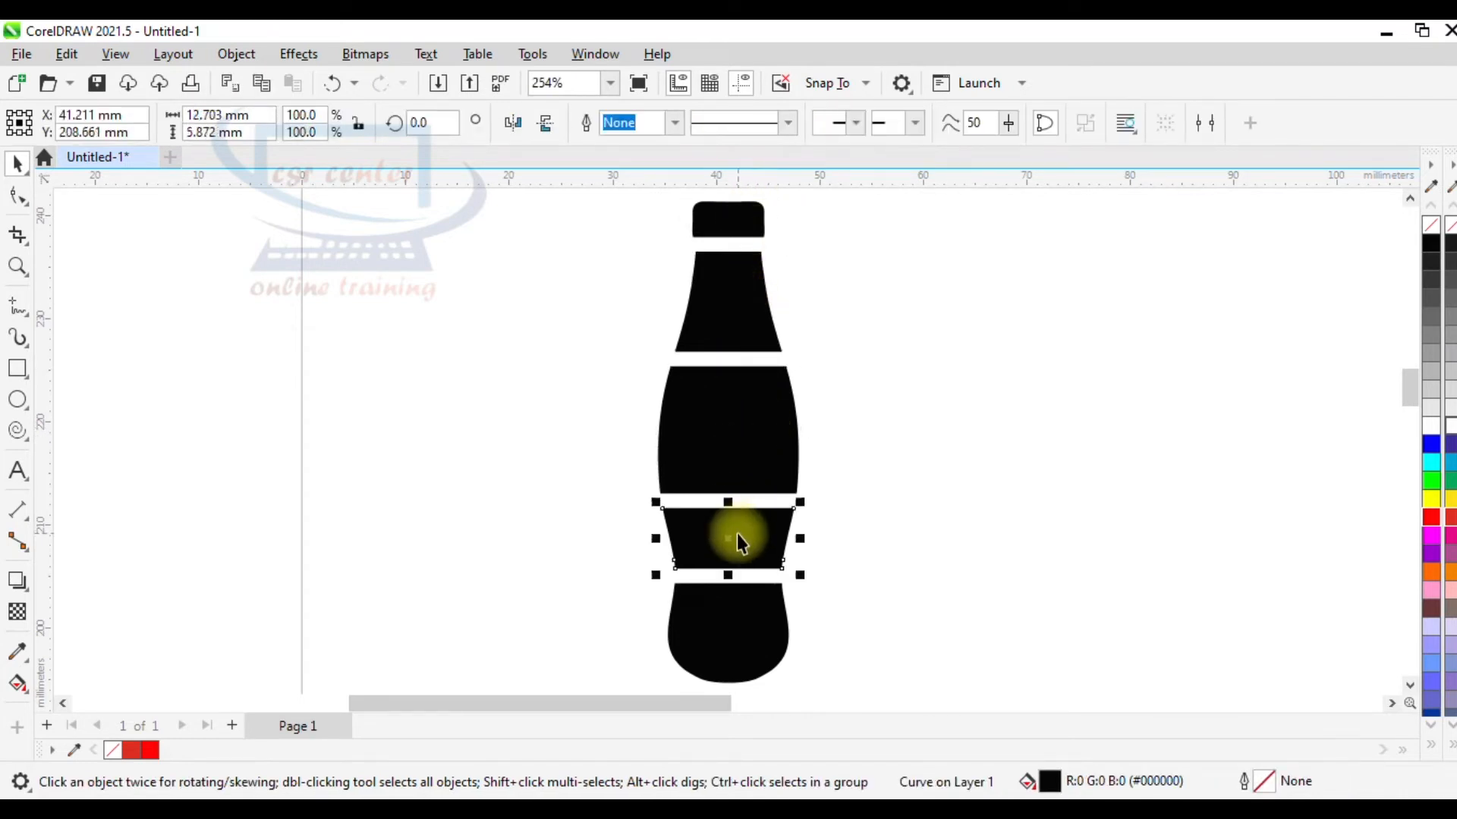
click(748, 631)
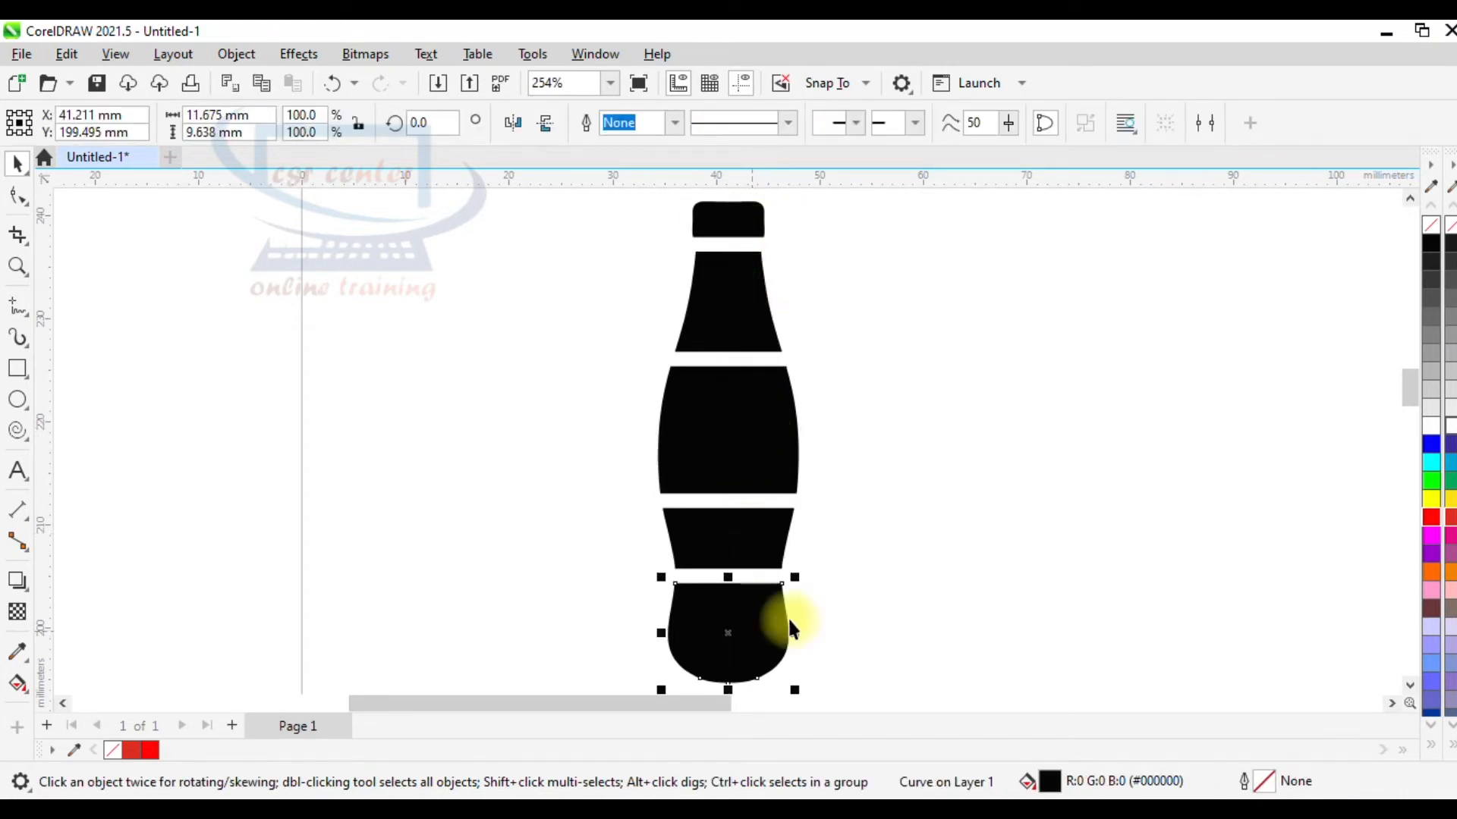
click(932, 479)
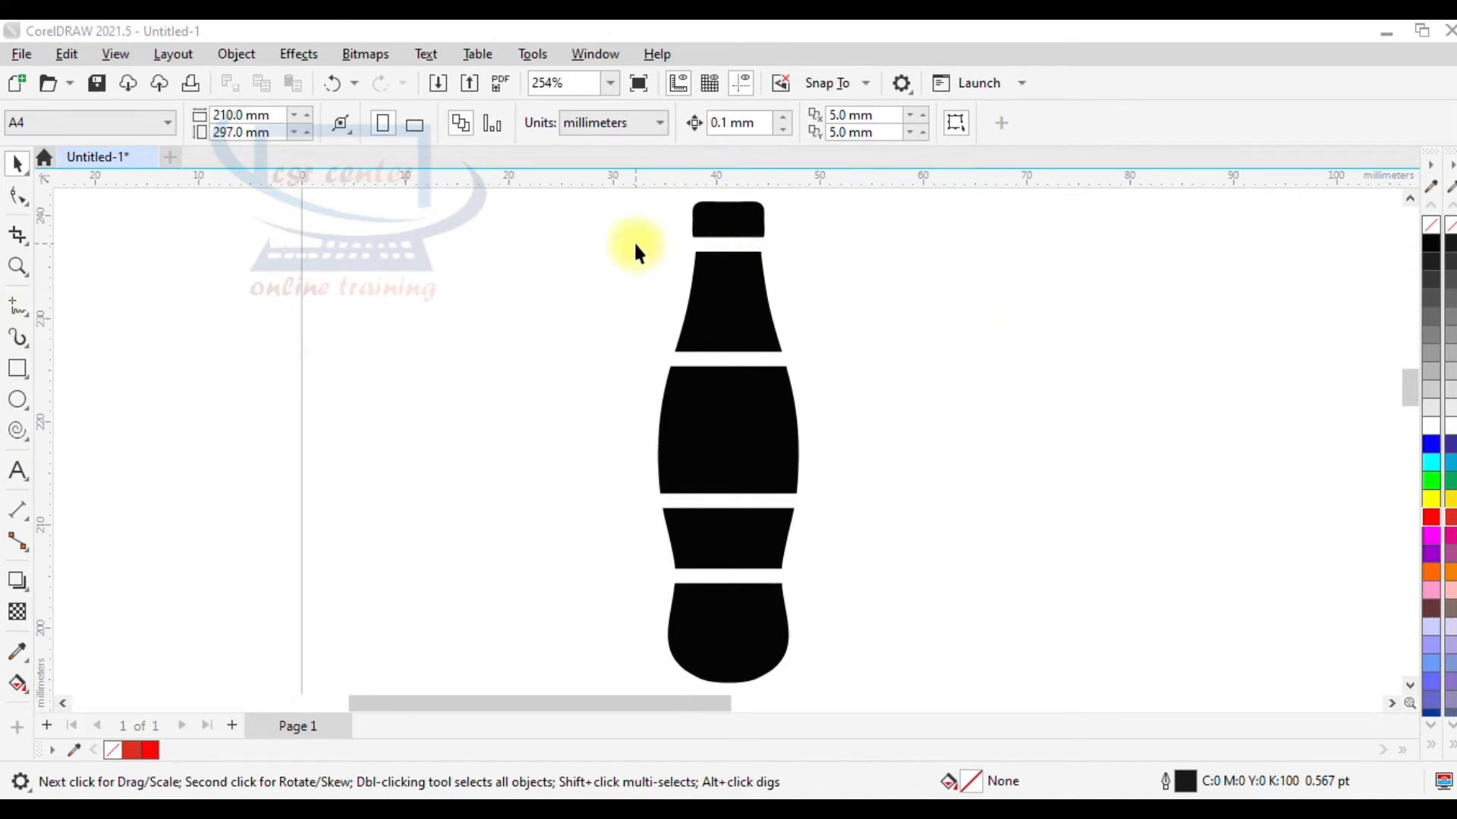
Give all five bottle sections a black outline 1.0 pt wide and remove their fill
scroll(634, 239, down, 1)
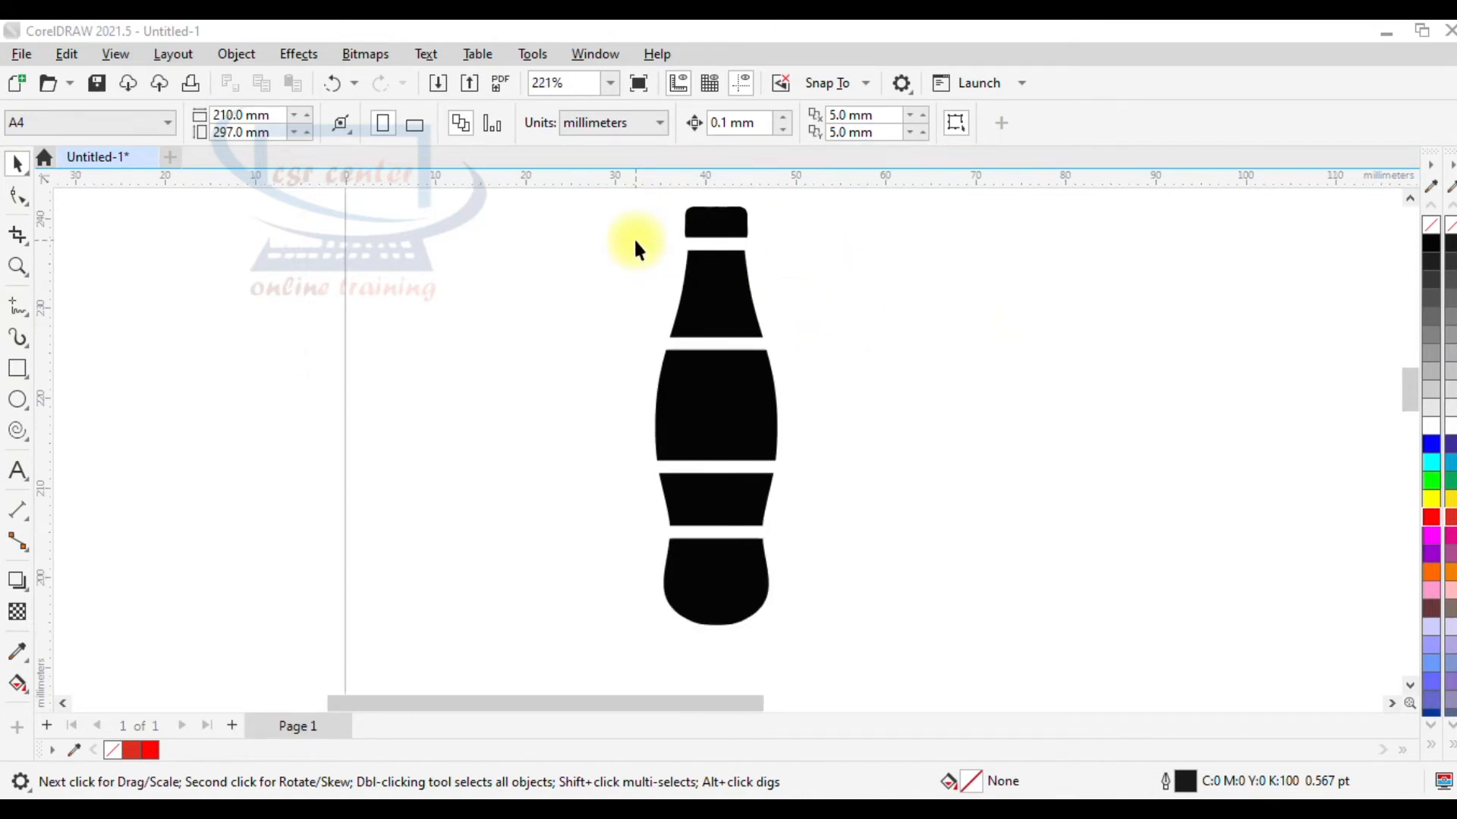
scroll(608, 218, up, 1)
drag(562, 220, 858, 682)
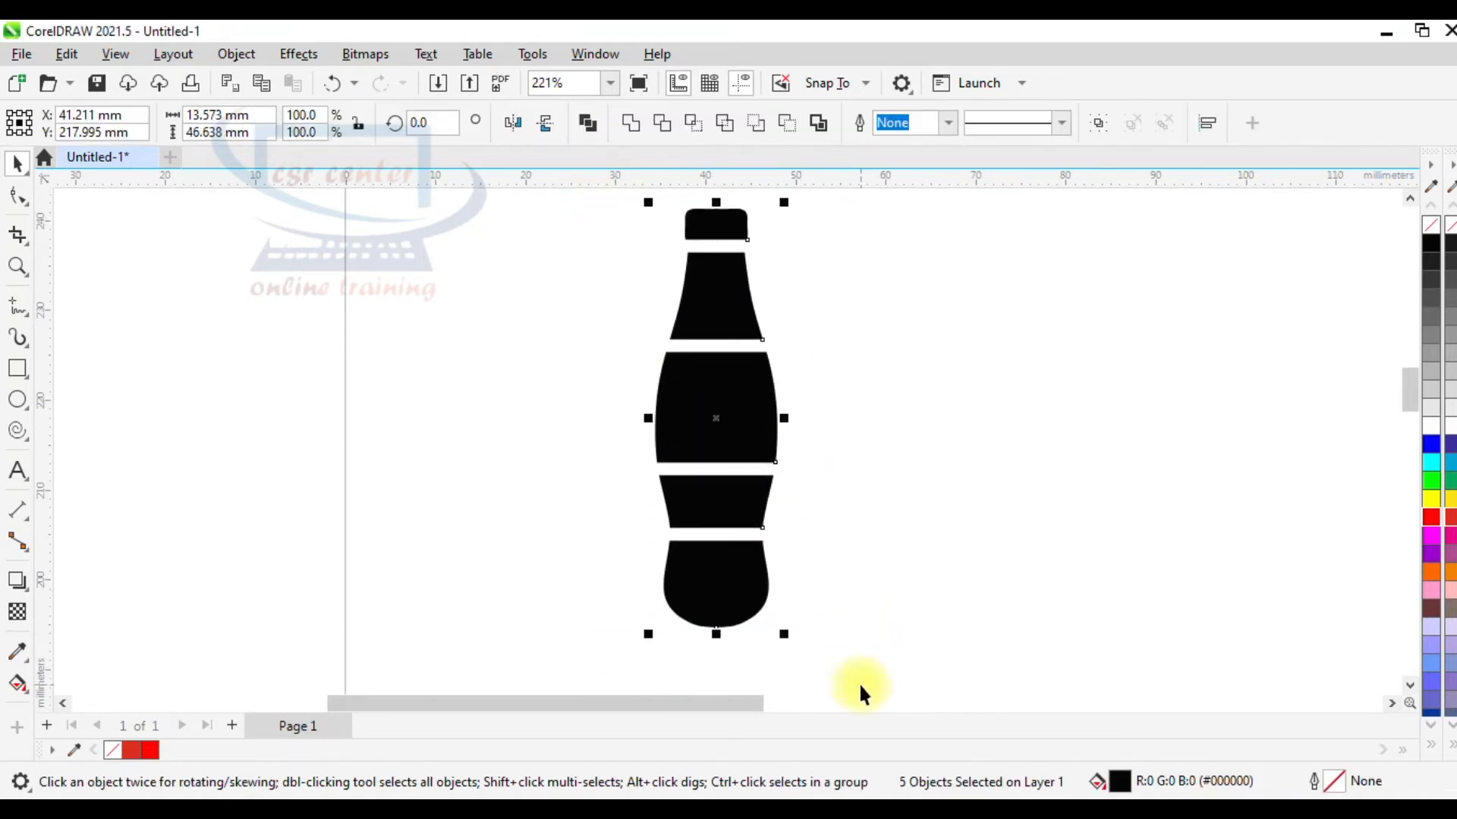
scroll(842, 502, down, 1)
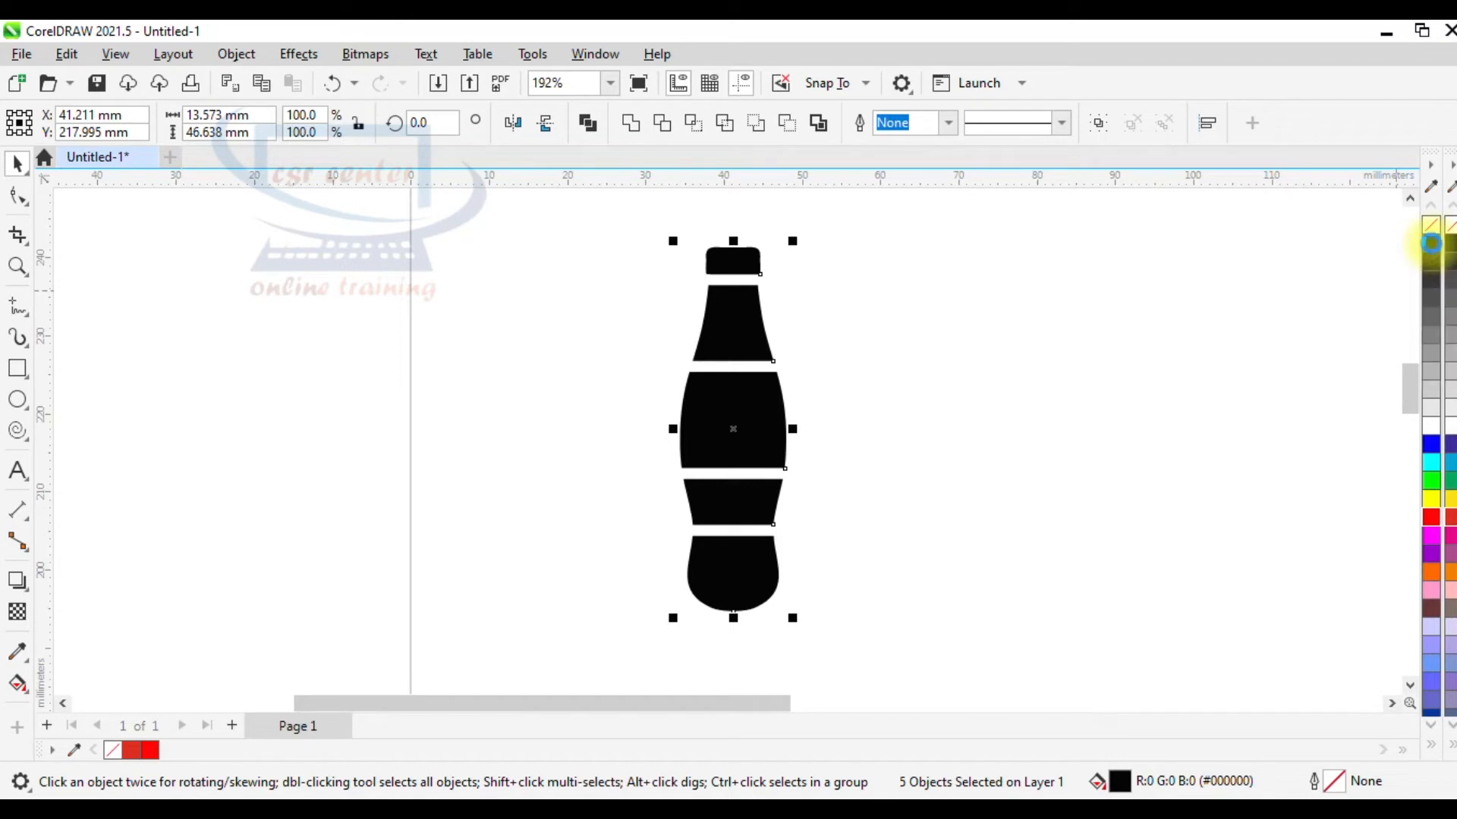
right_click(1432, 247)
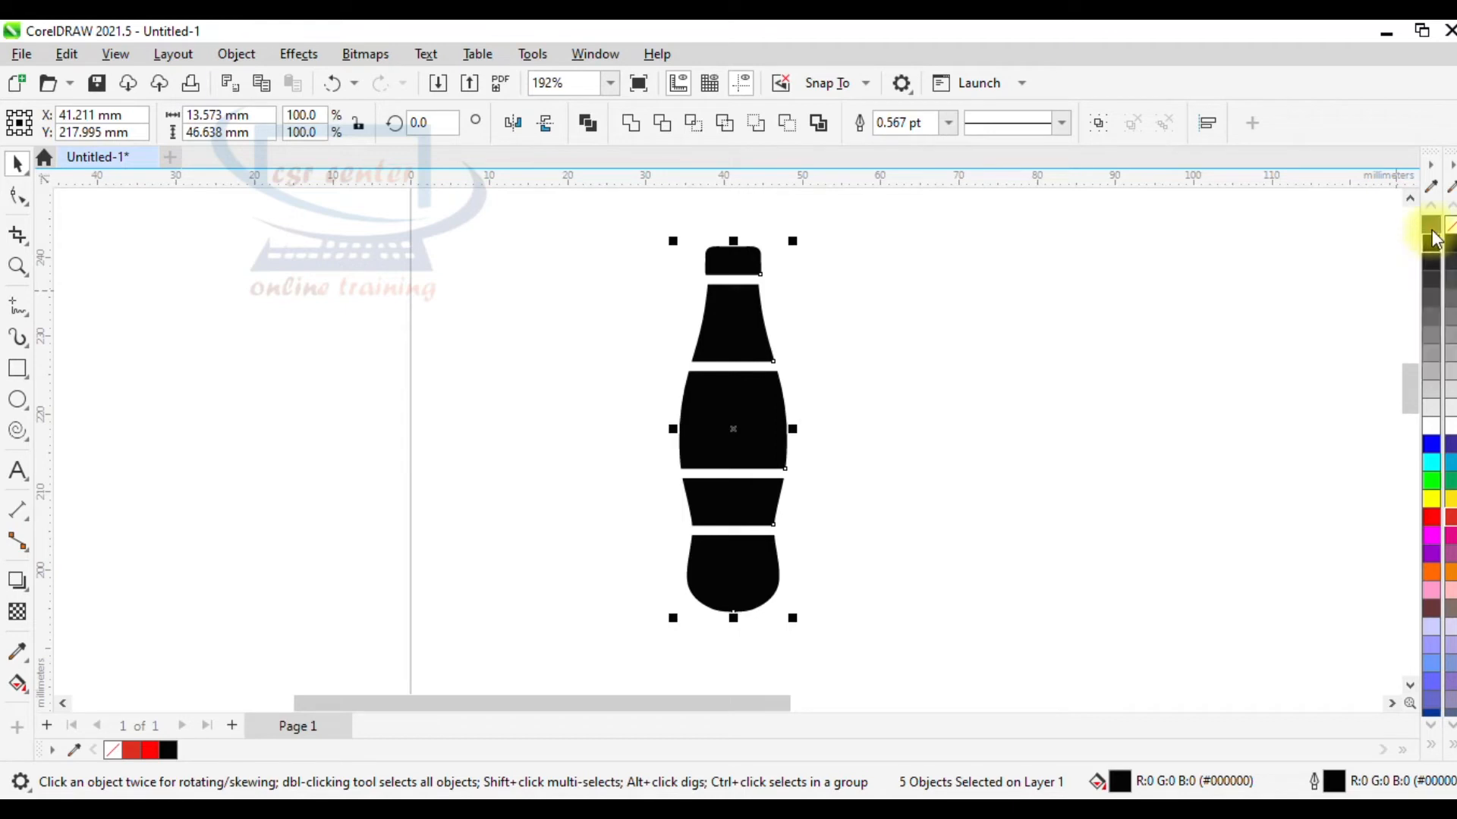
click(1433, 227)
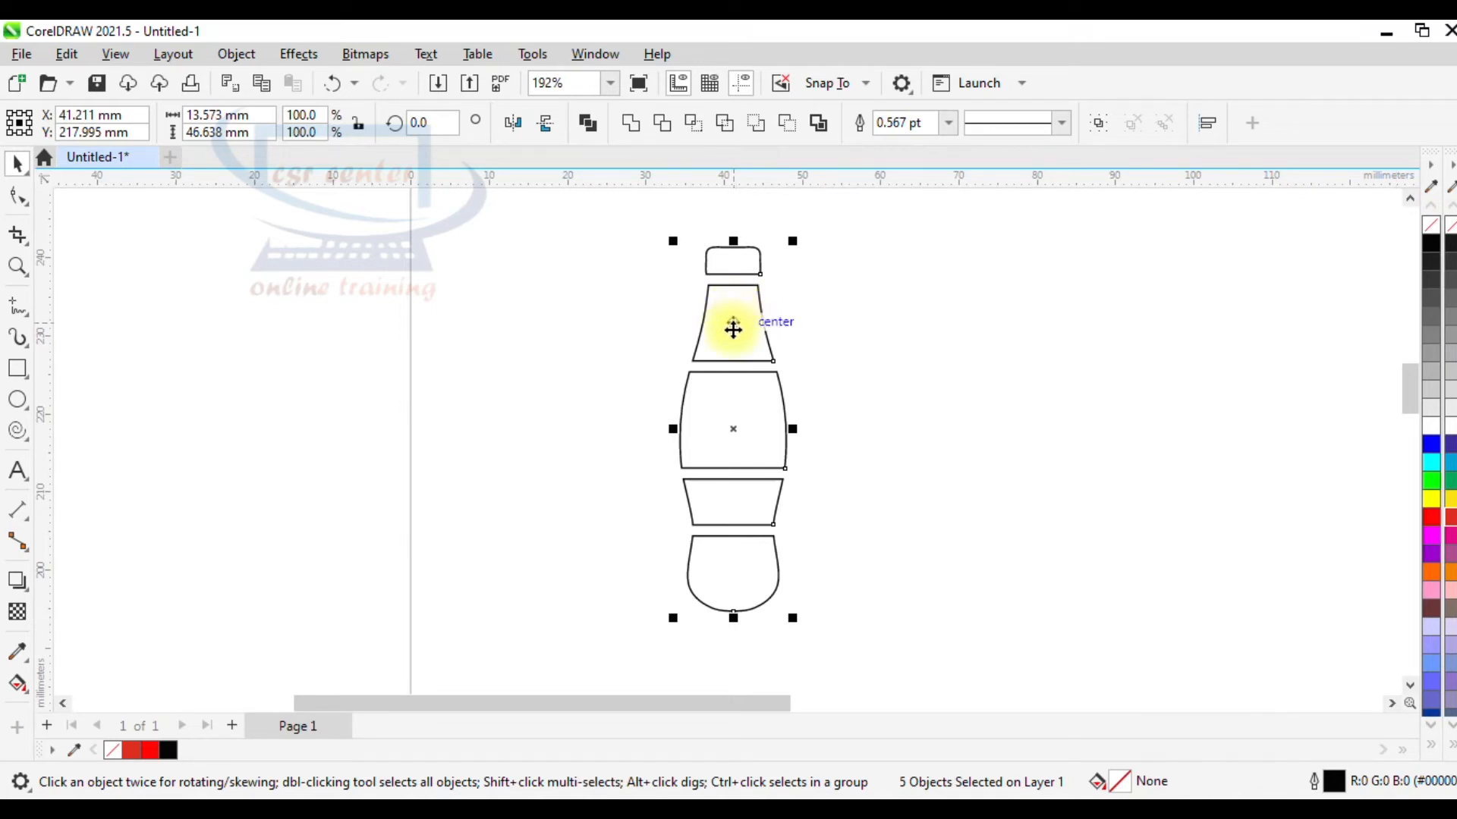
click(949, 123)
click(900, 207)
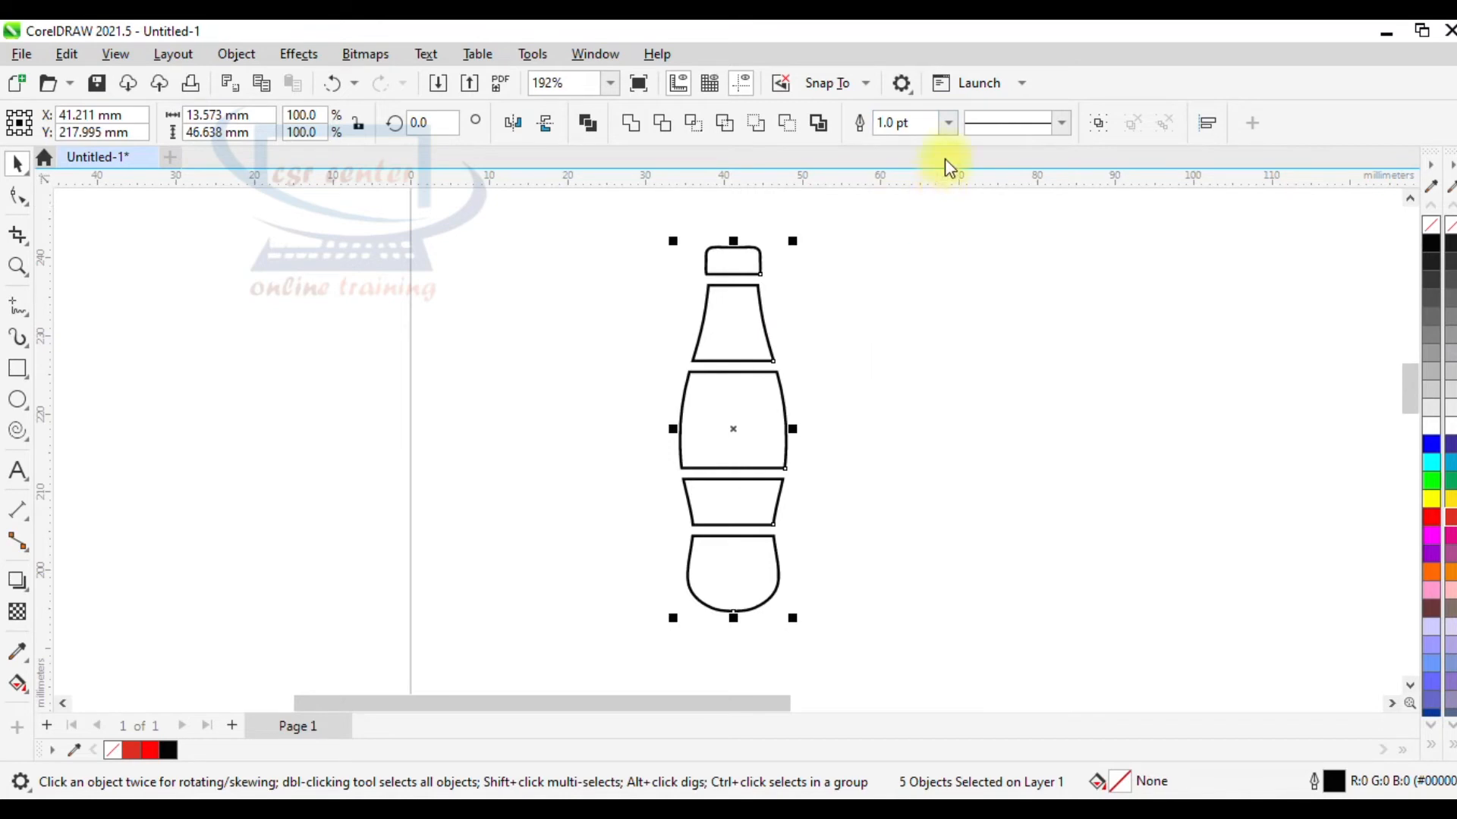
Set the outline width of all five bottle sections to 1.5 pt
click(948, 123)
click(890, 222)
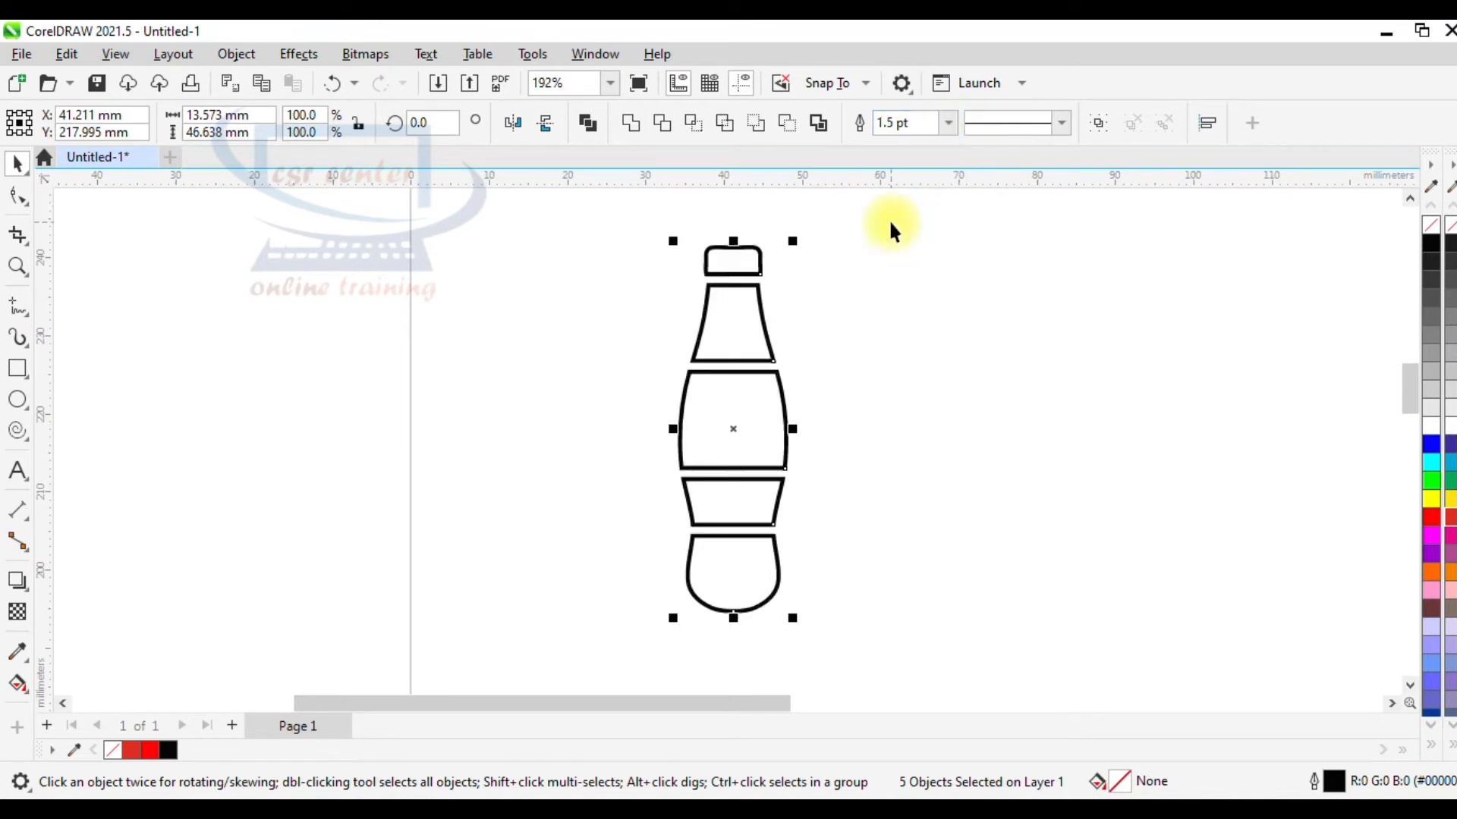
scroll(902, 354, up, 1)
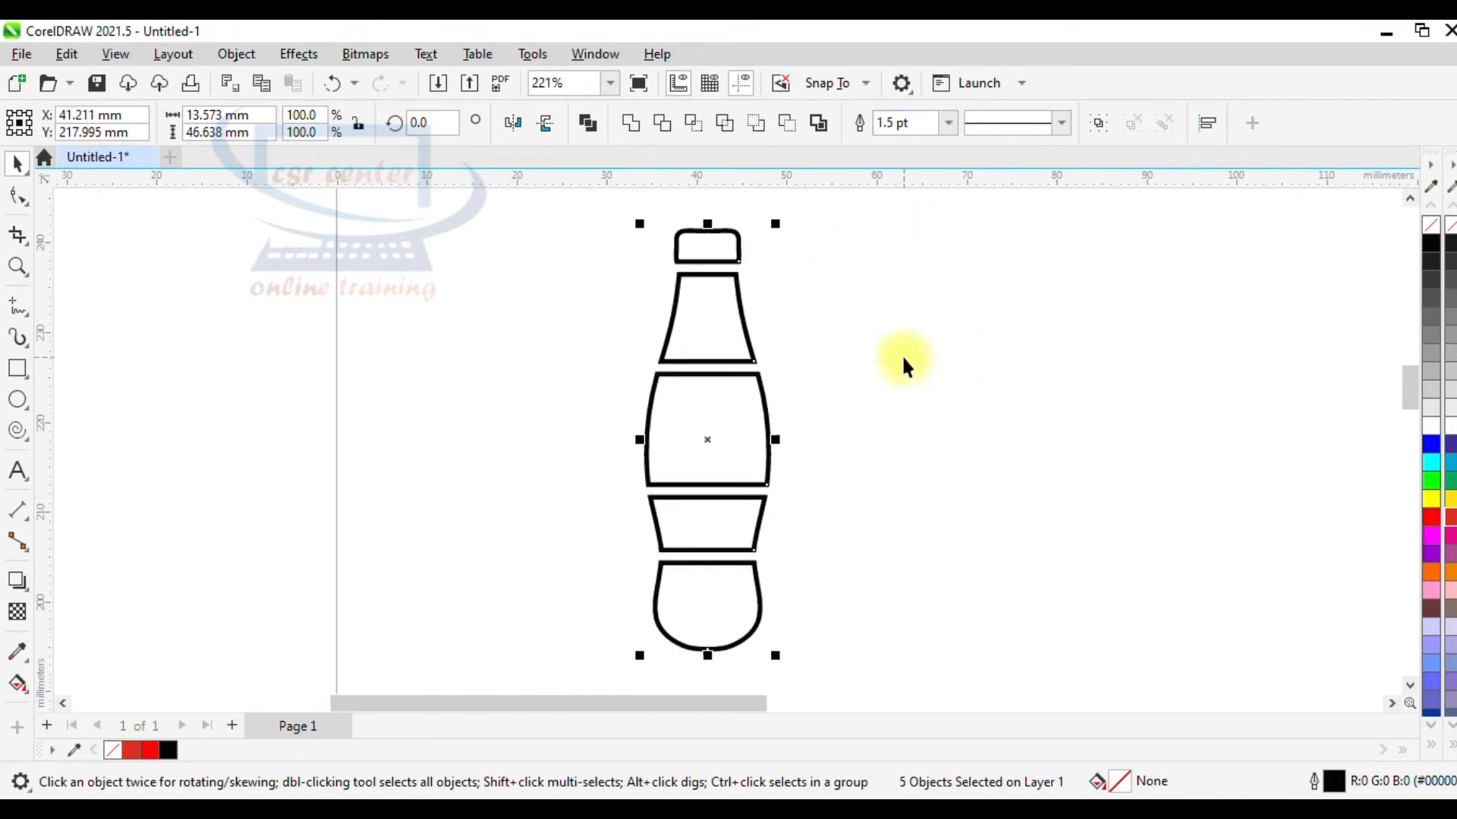
click(975, 437)
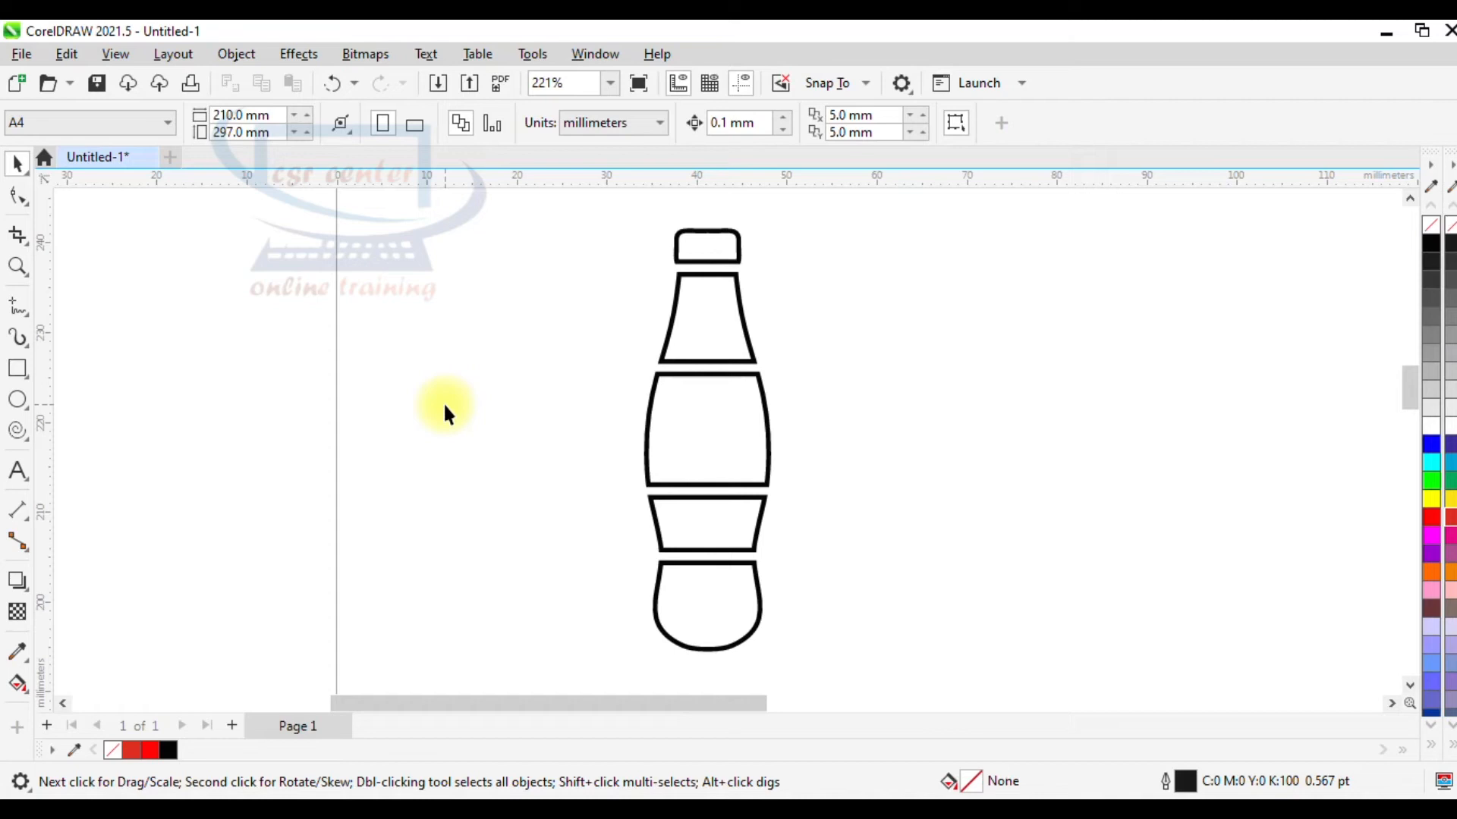
Enlarge and widen all five bottle sections together to about 26 mm wide and 59 mm high
scroll(443, 402, down, 1)
mouse_move(503, 206)
mouse_down()
mouse_move(702, 594)
mouse_move(789, 643)
mouse_up()
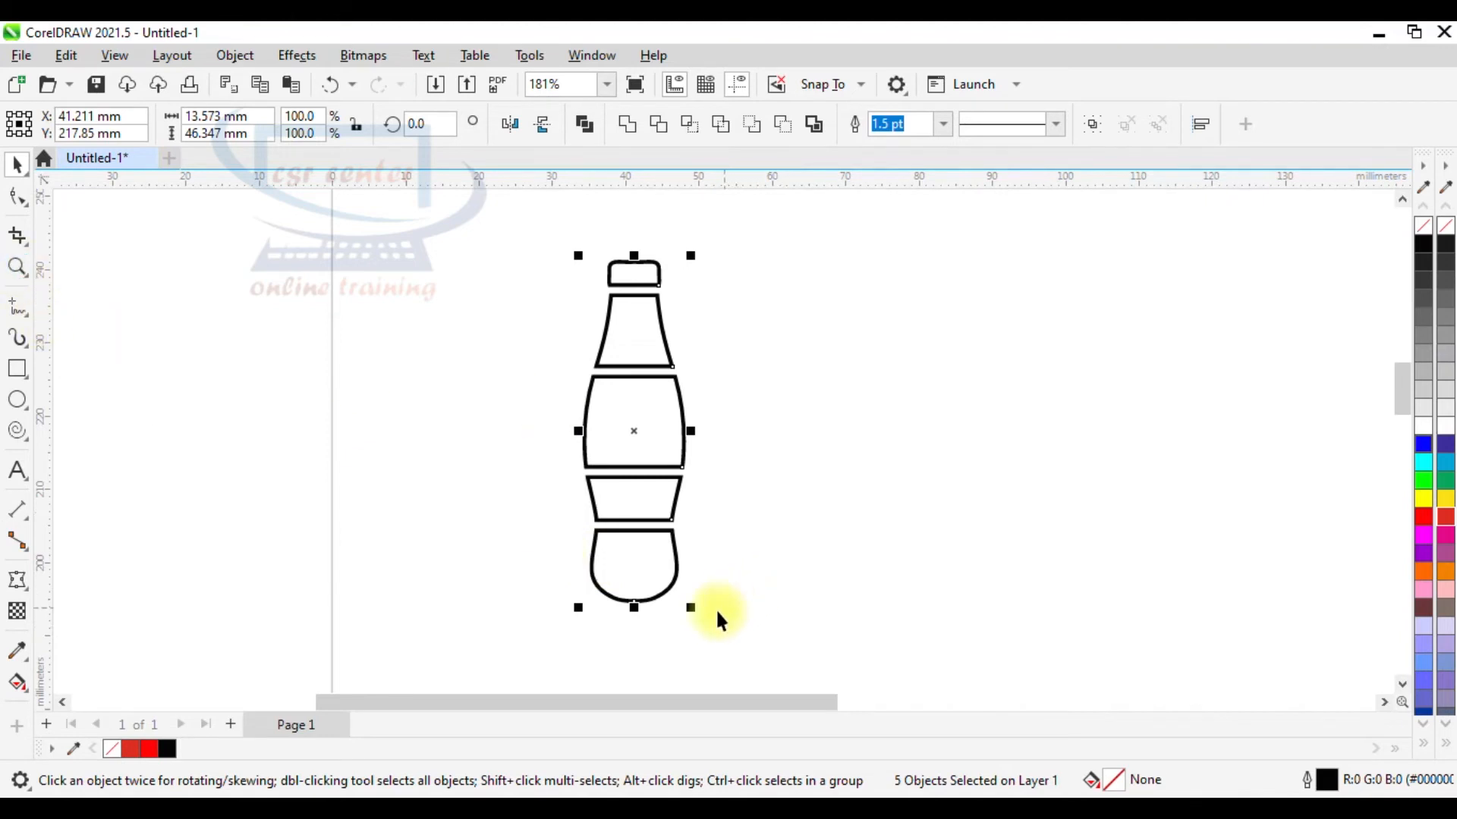
drag(694, 607, 874, 649)
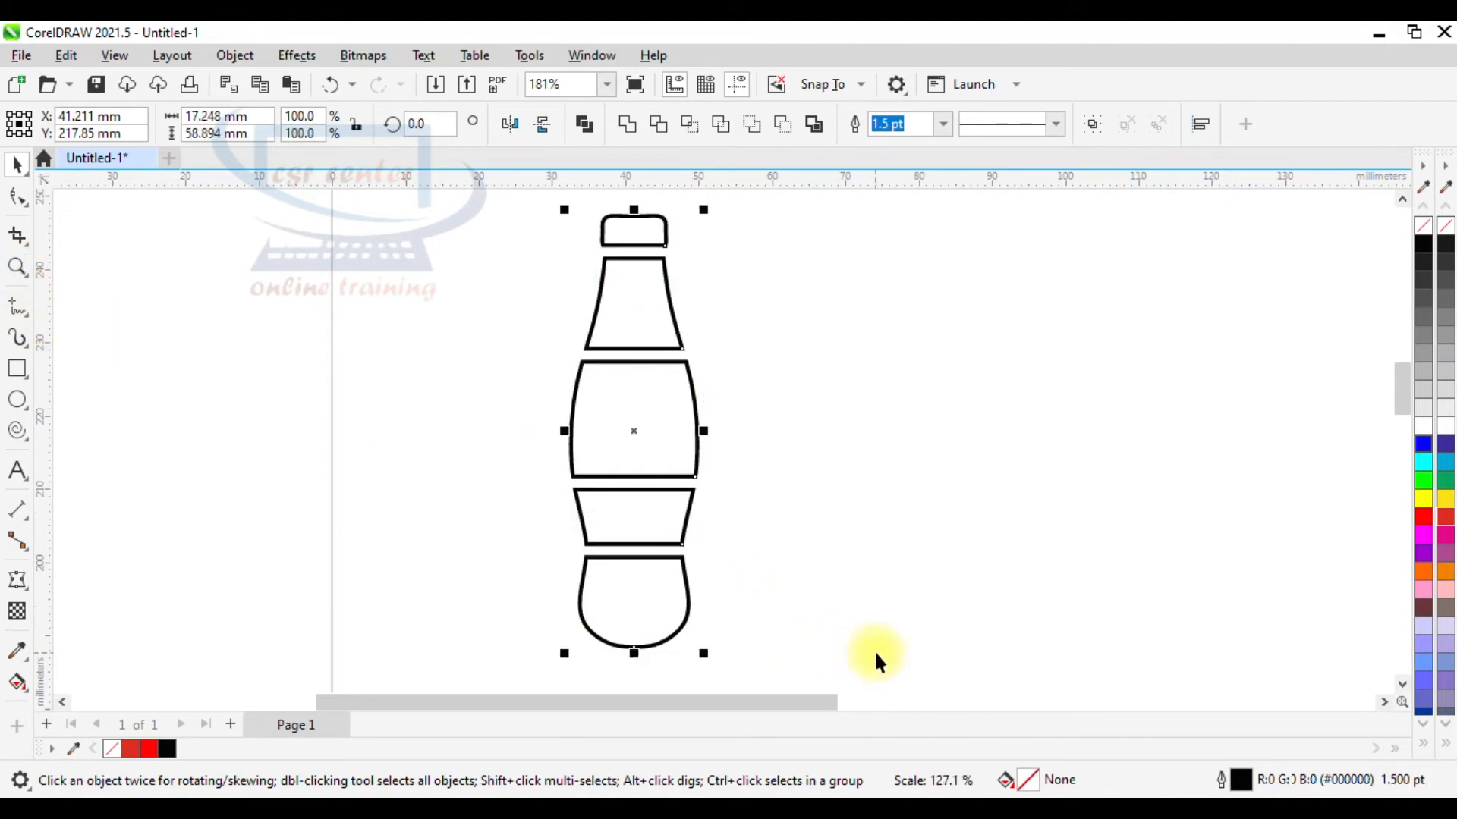
drag(709, 657, 751, 675)
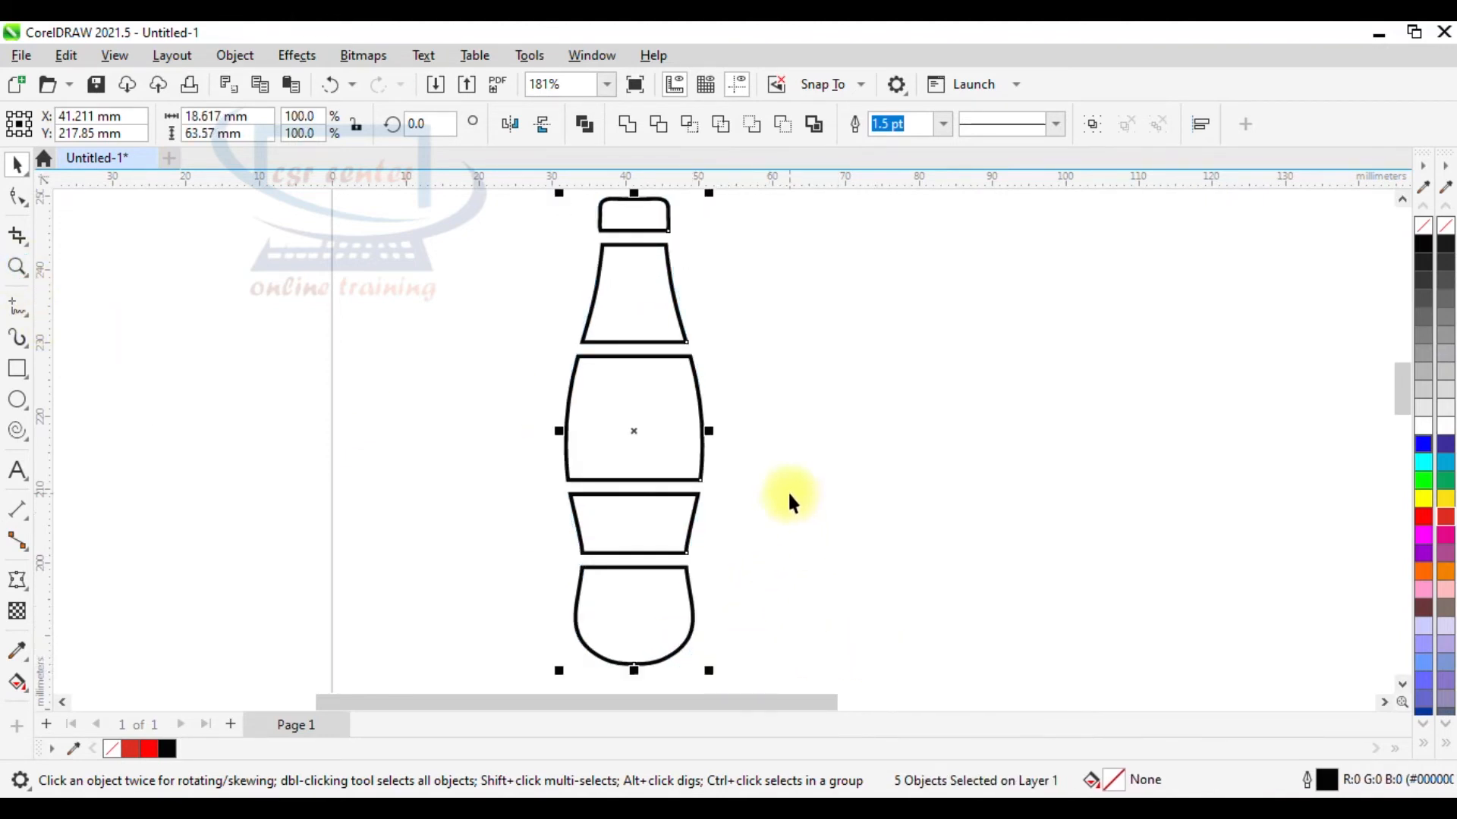
drag(711, 431, 746, 434)
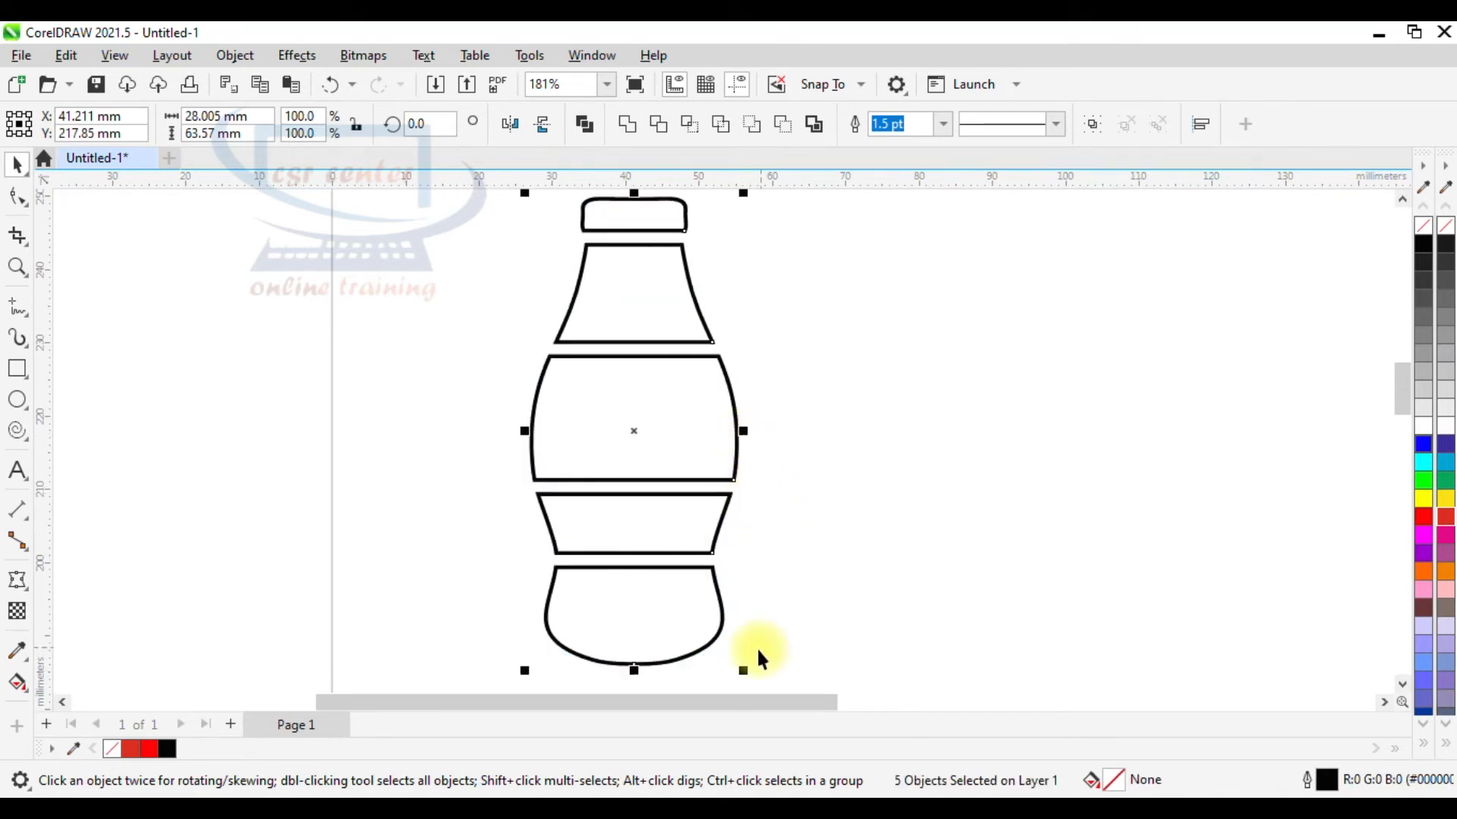
drag(743, 671, 735, 664)
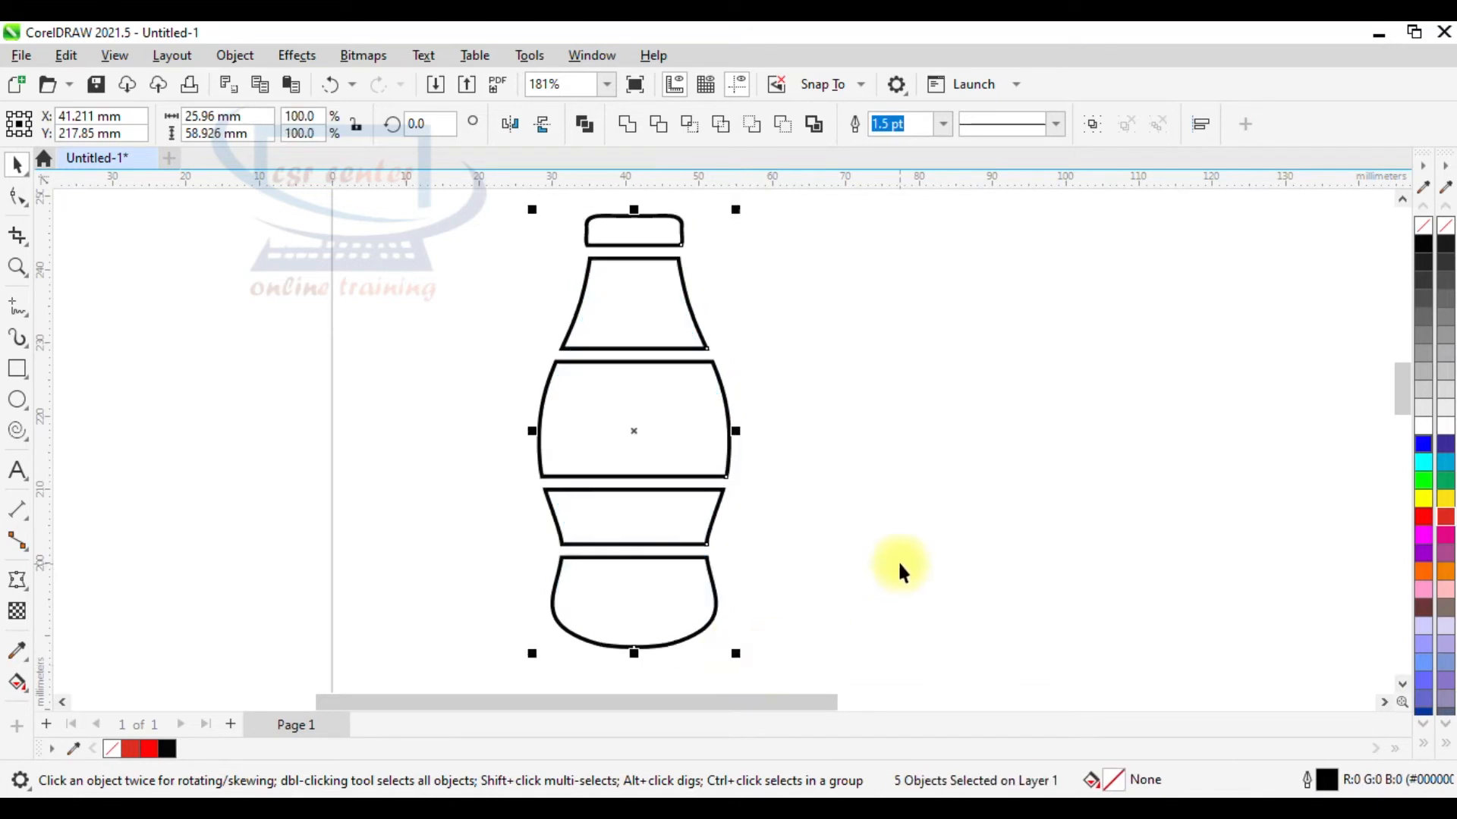
click(898, 560)
Add the artistic text "Do what inspires you" beside the bottle
click(28, 471)
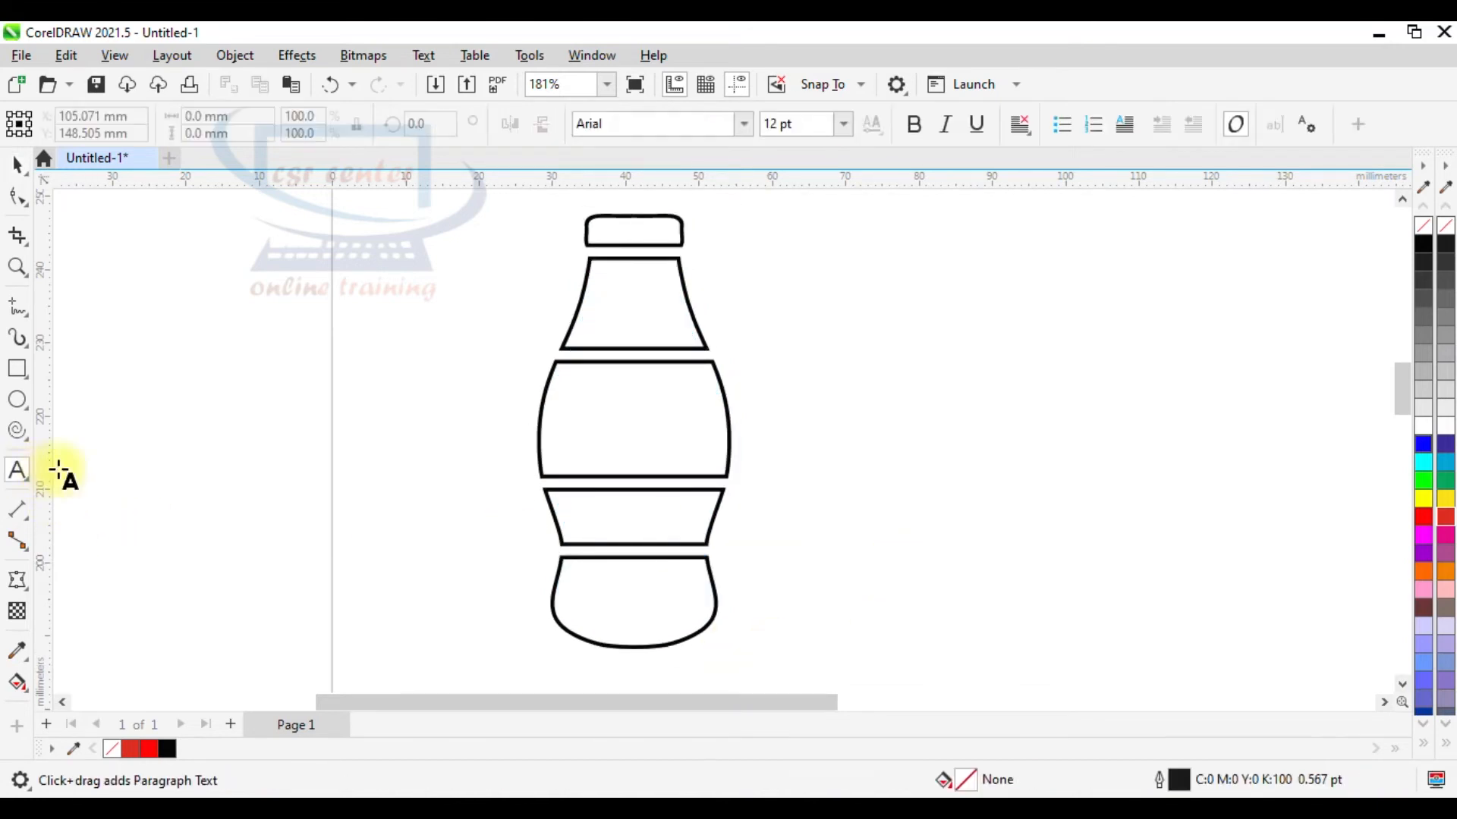
click(881, 281)
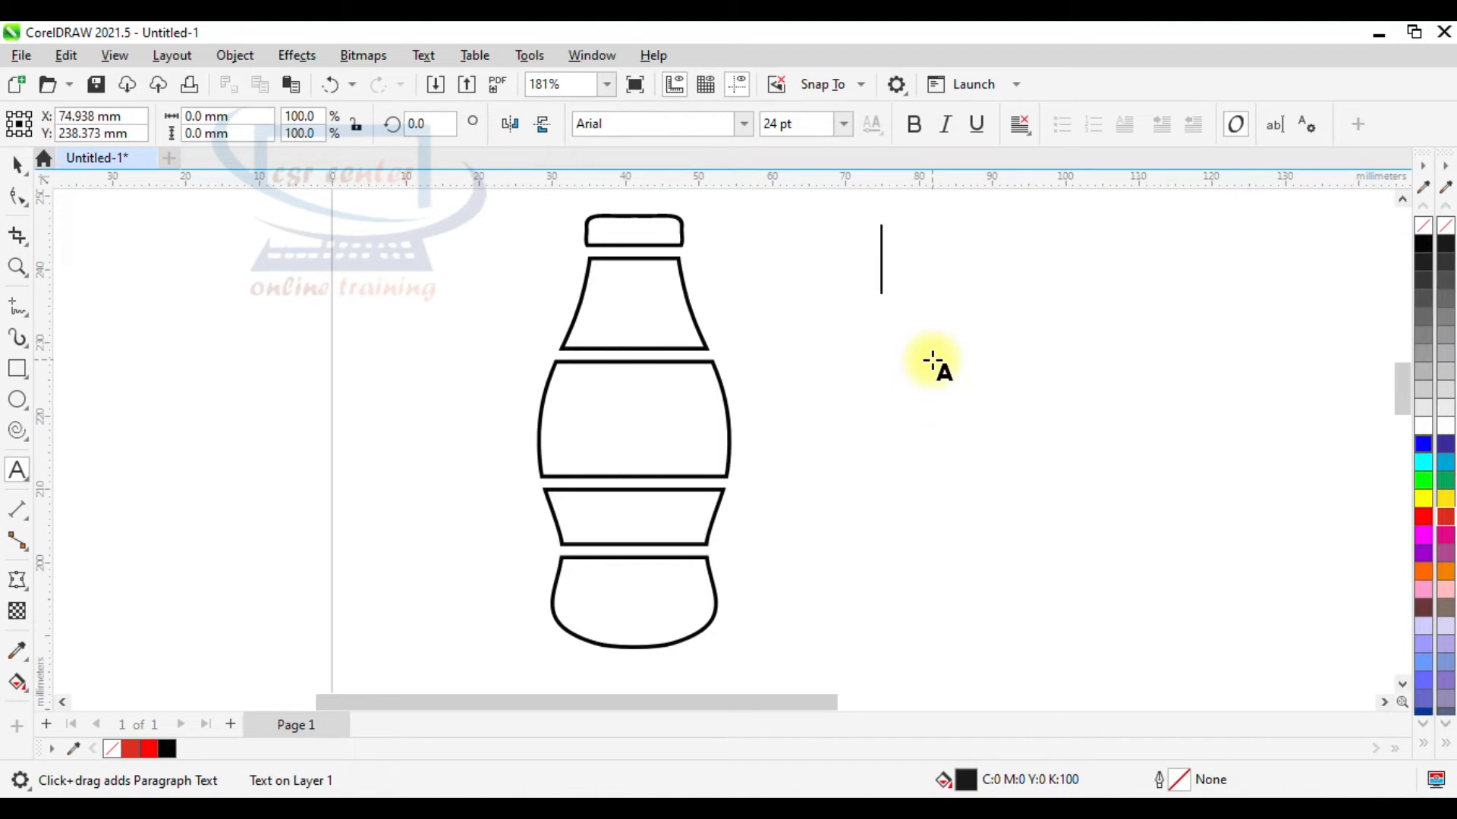
text(Do what inspires you)
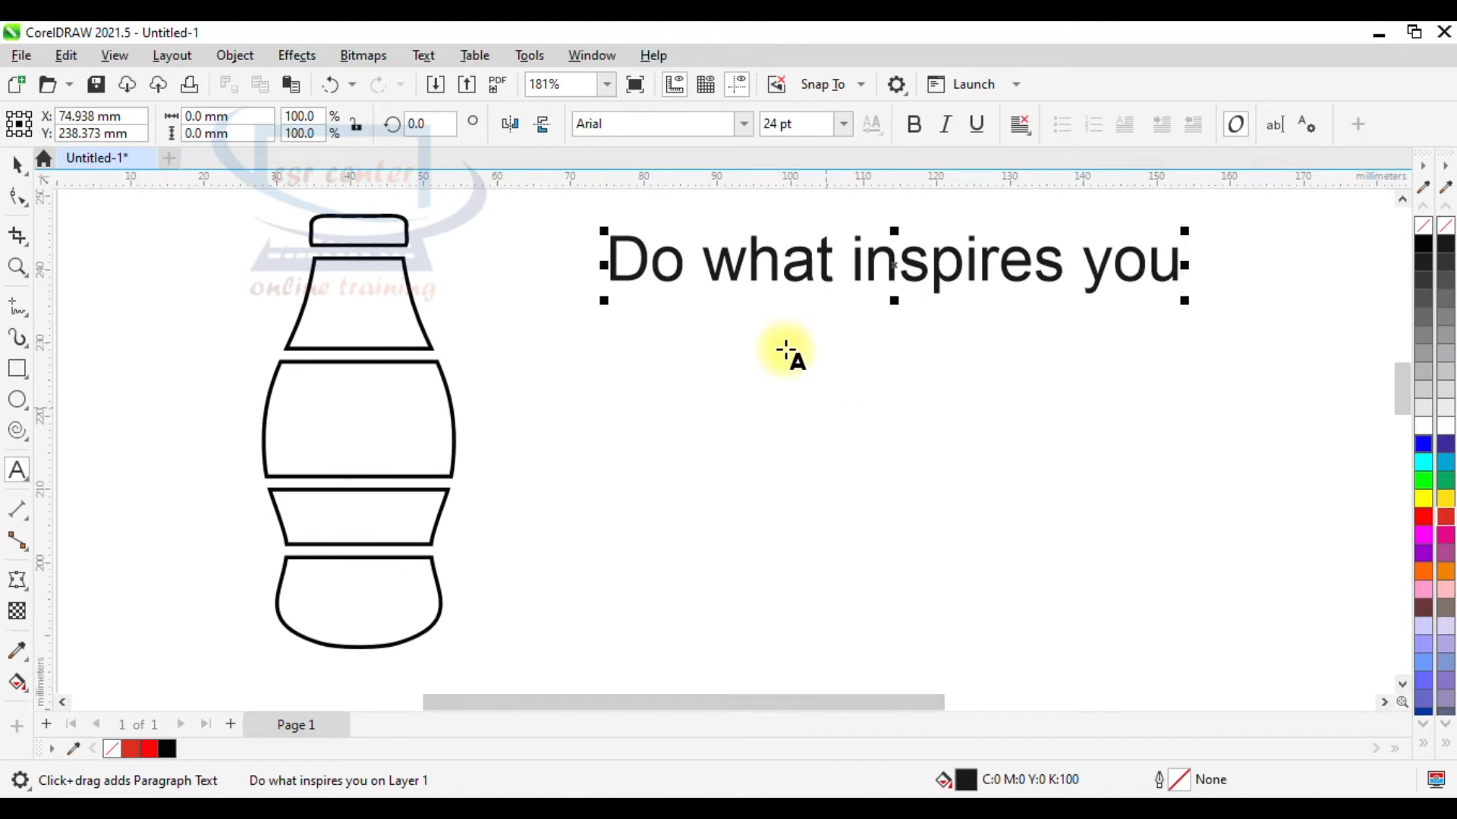
Split the text into four lines with one word each: "Do", "what", "inspires" and "you"
click(708, 263)
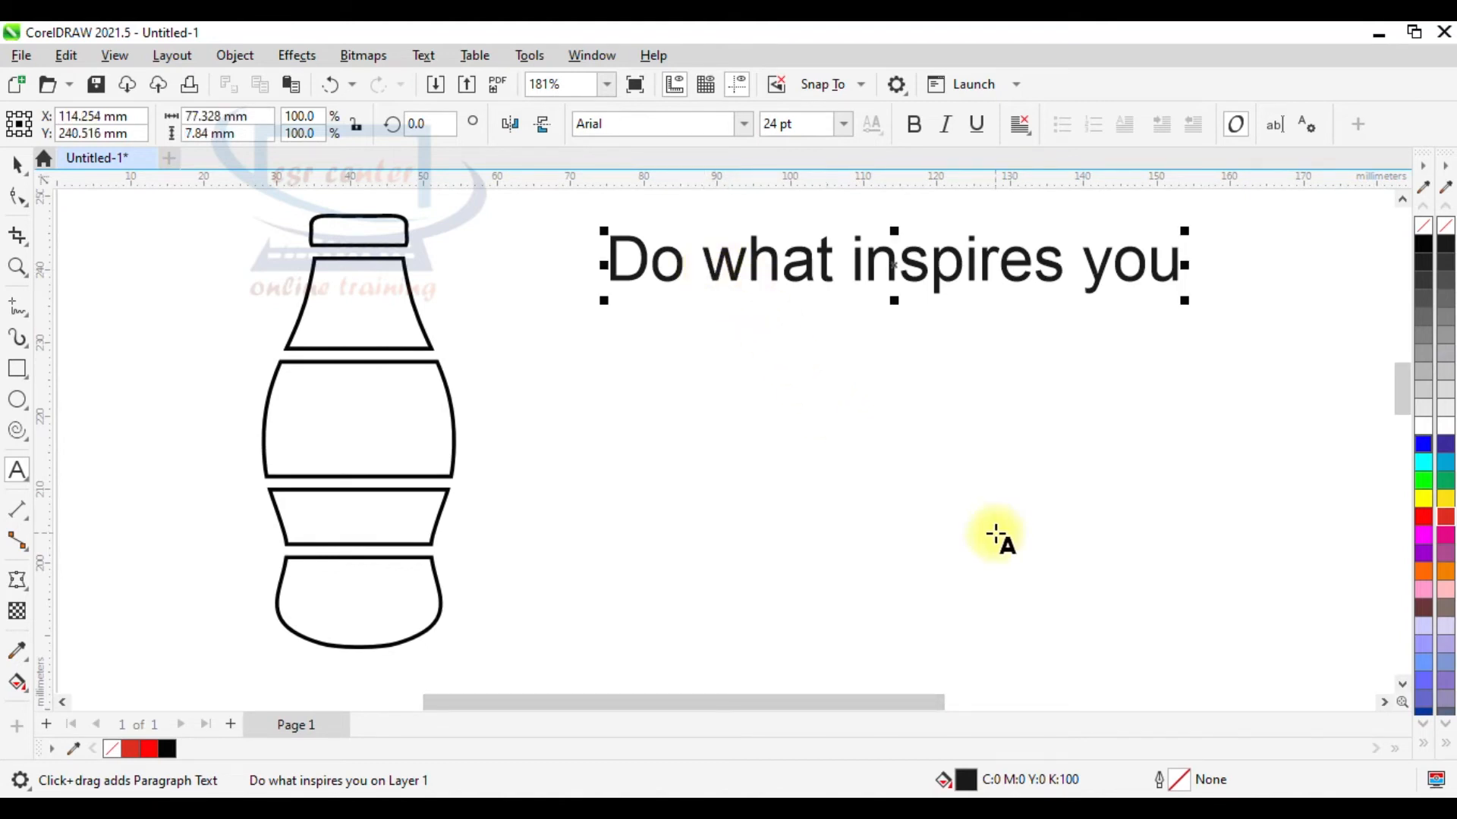
key(Return)
click(748, 331)
key(Return)
key(ctrl+Right)
key(Return)
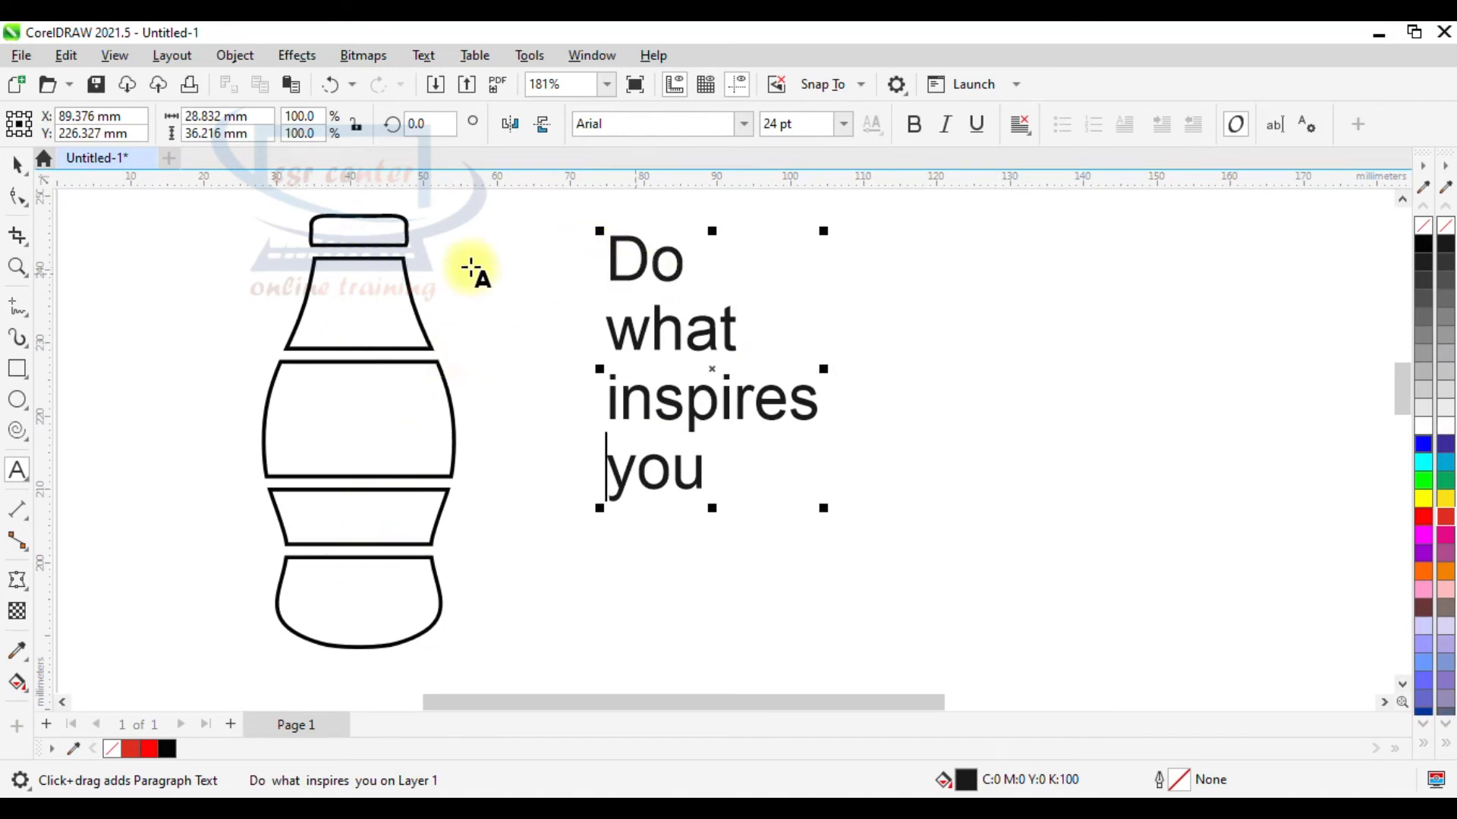
Add the word "Always" as a fifth line below "you"
click(721, 472)
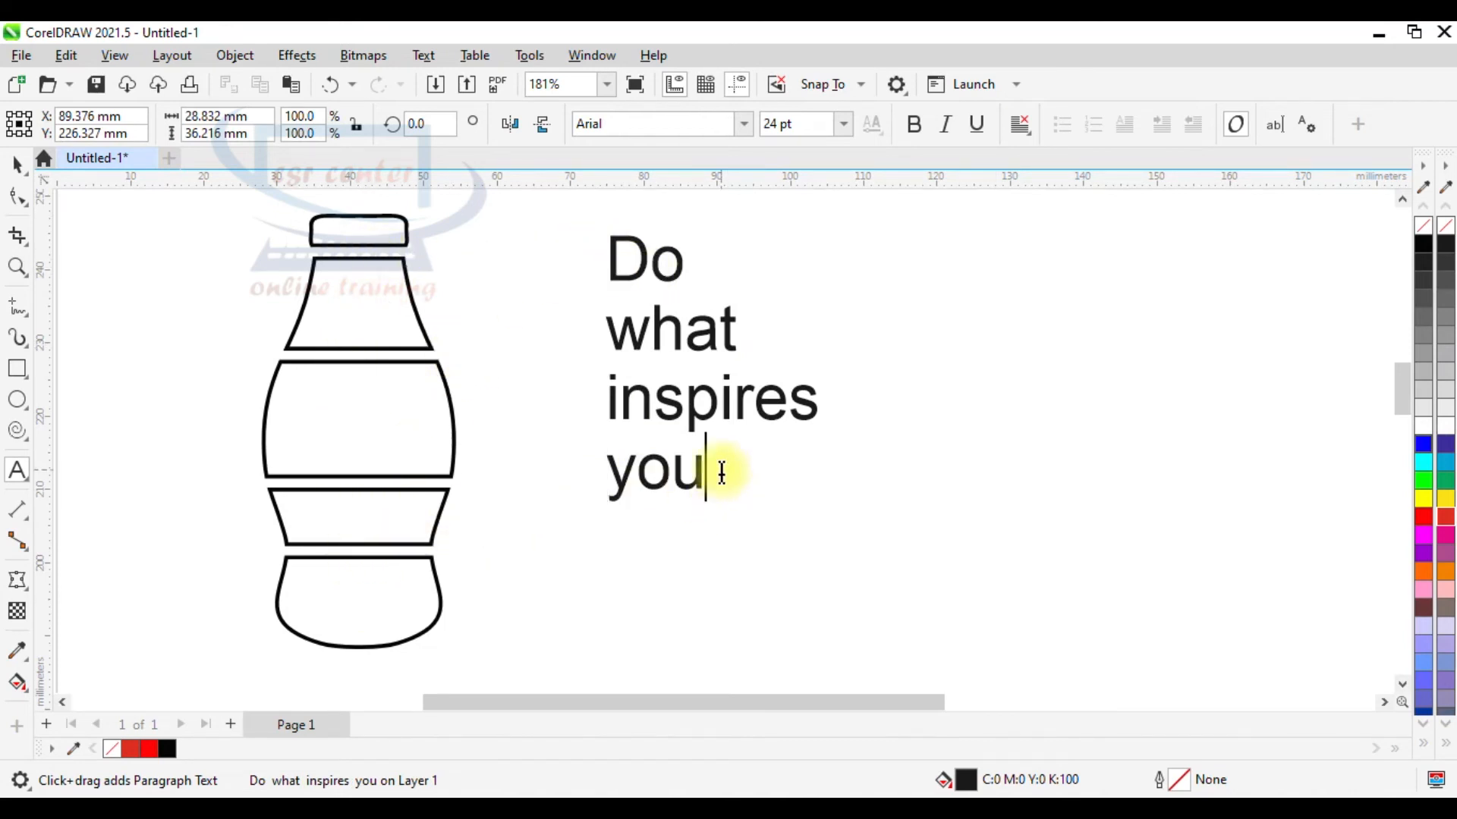
key(Return)
text(Al)
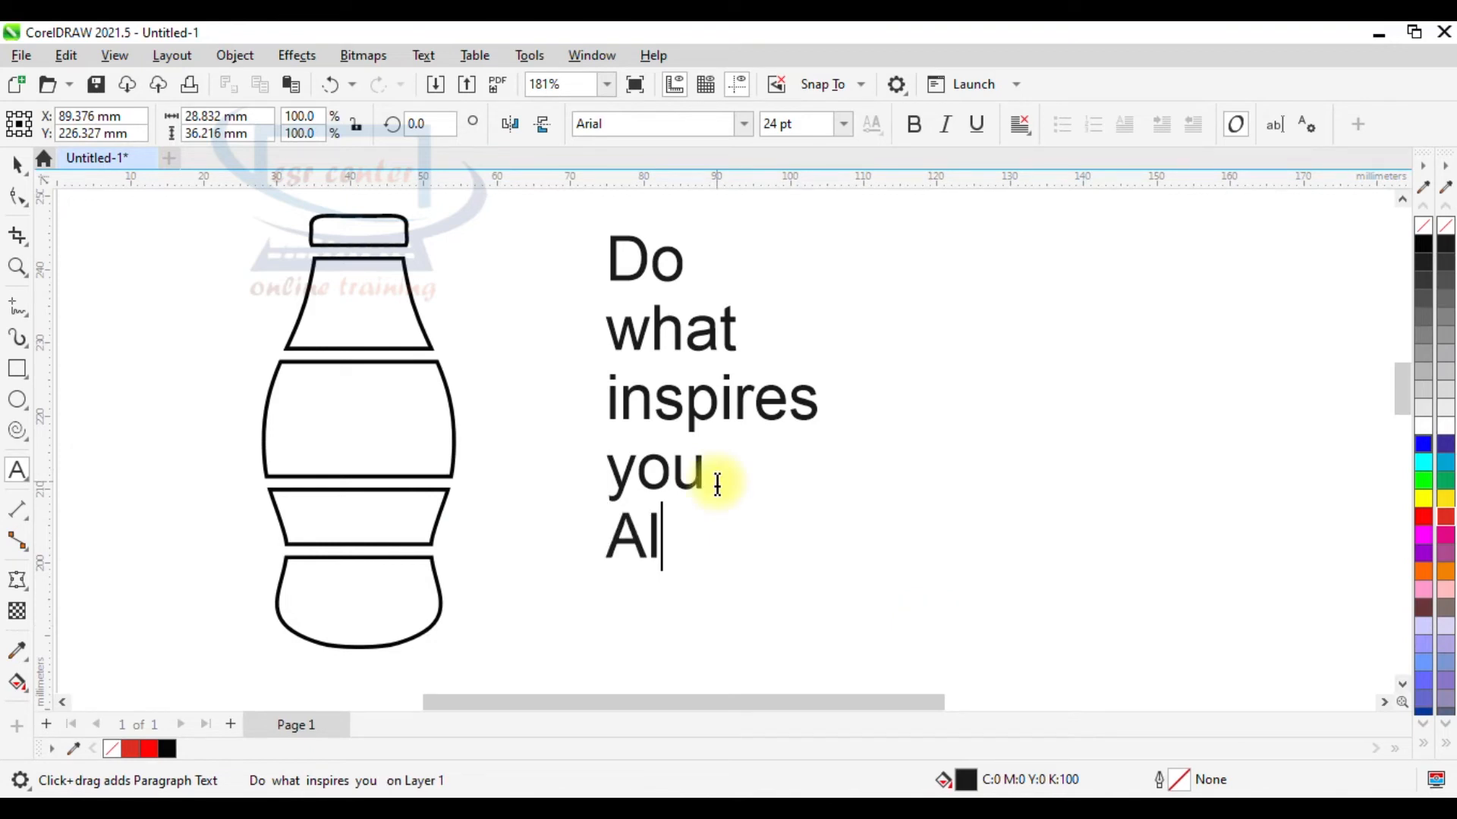
text(ways)
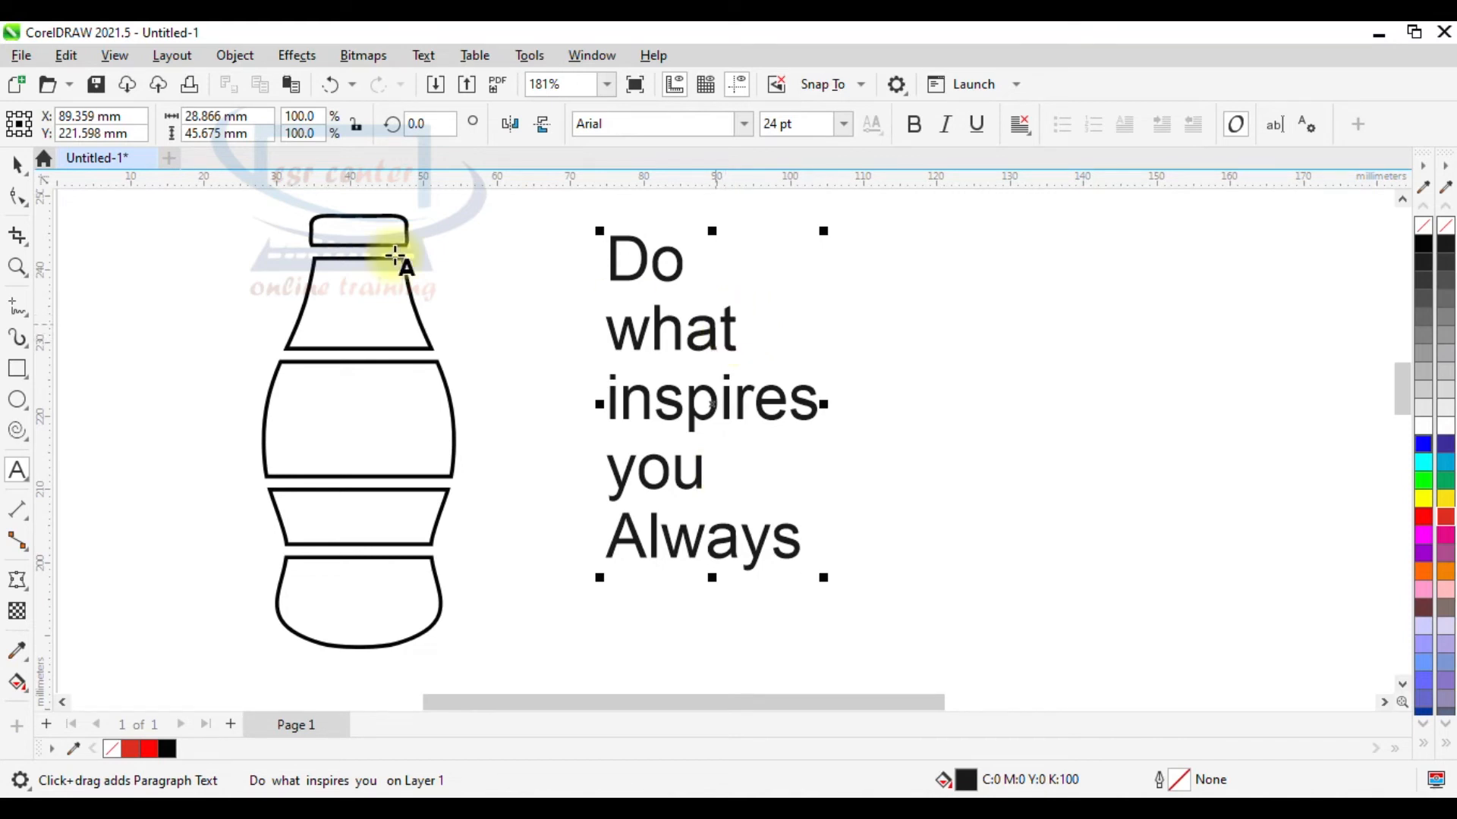
Break the five-line text apart into separate single-word text objects
key(ctrl+space)
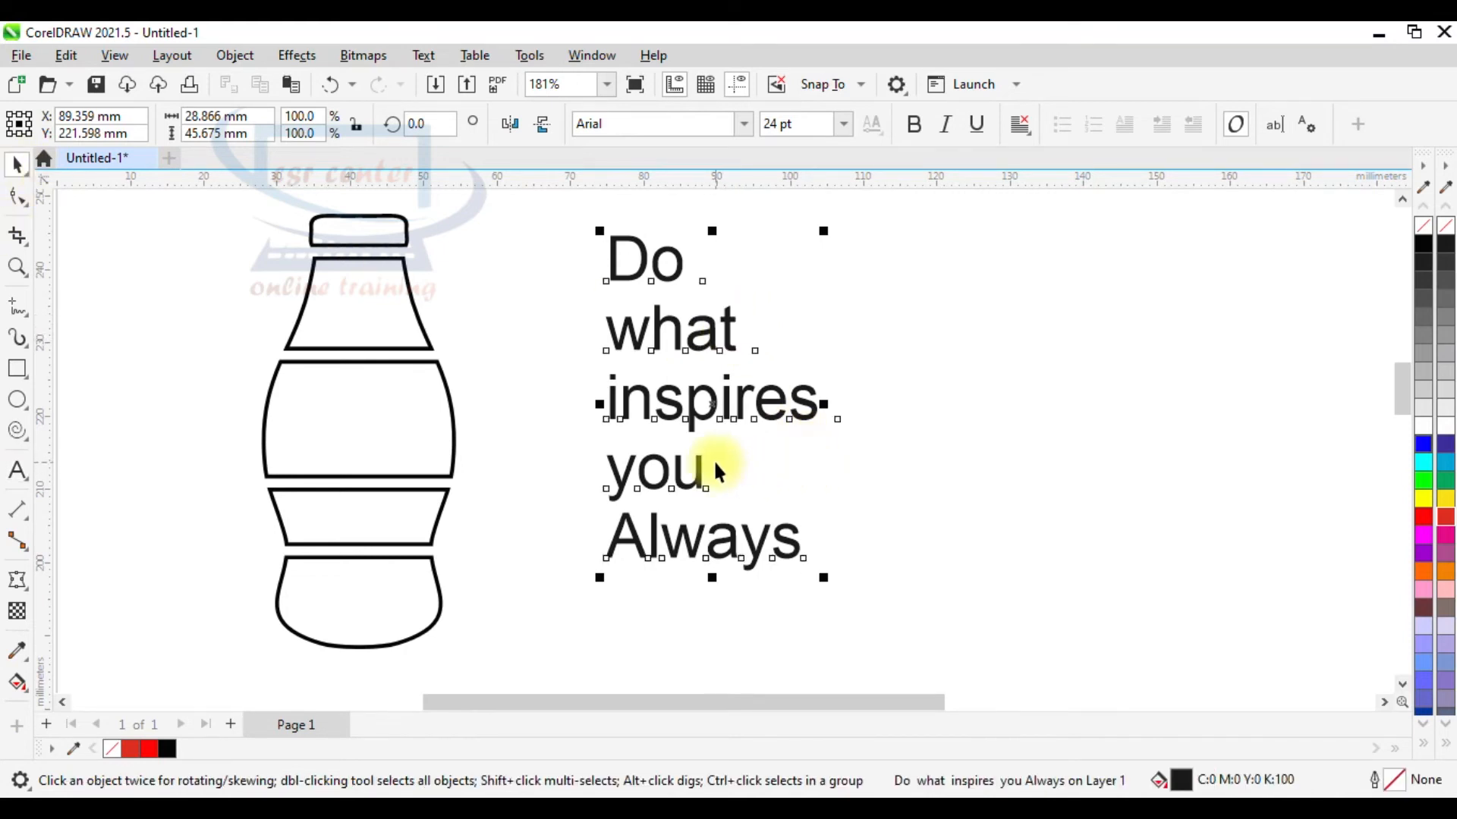
key(ctrl+k)
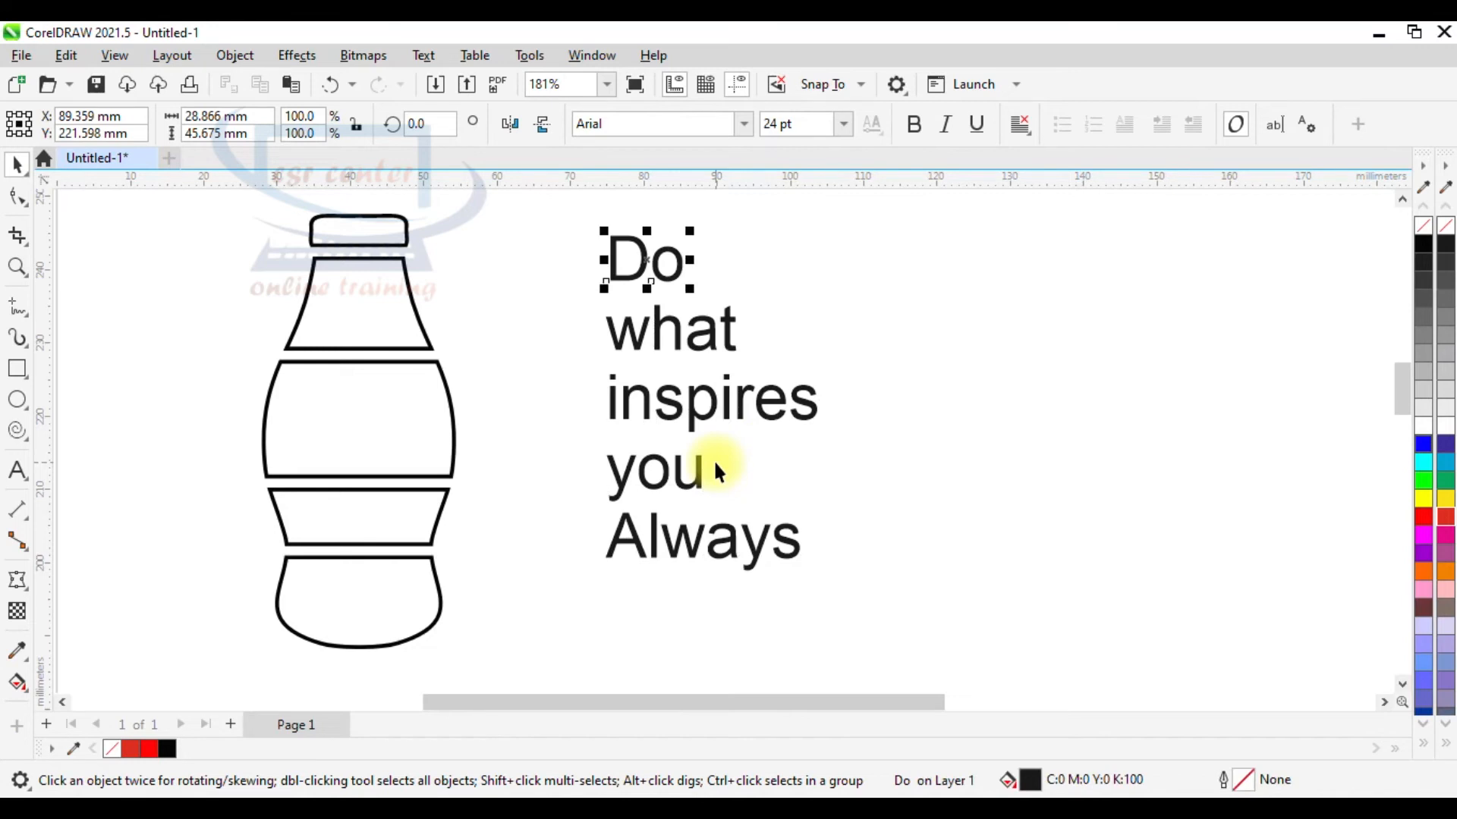
key(Escape)
click(651, 448)
click(685, 504)
click(695, 546)
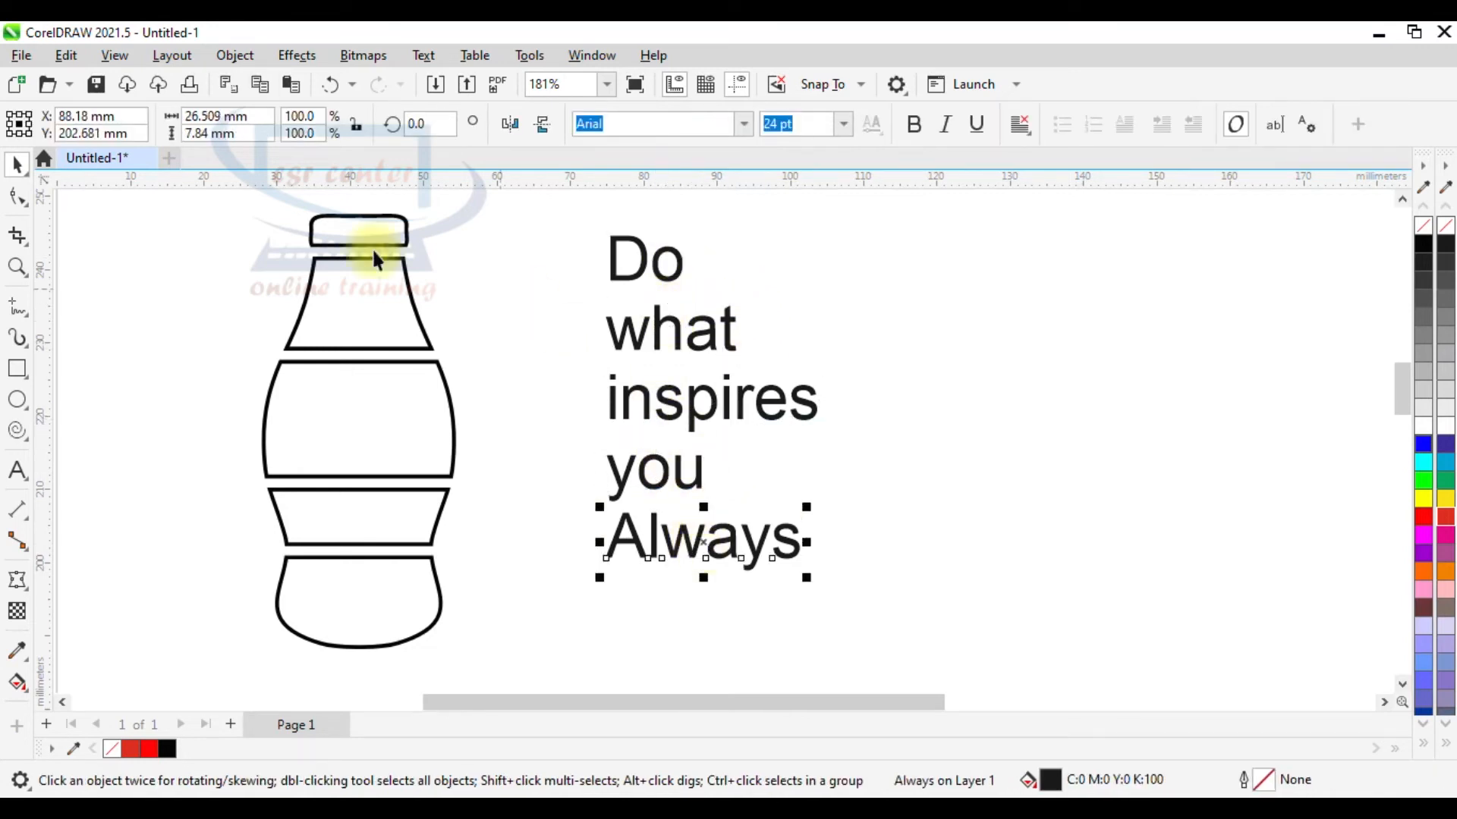
Apply an envelope to the word "Do" created from the shape of the bottle cap
click(633, 241)
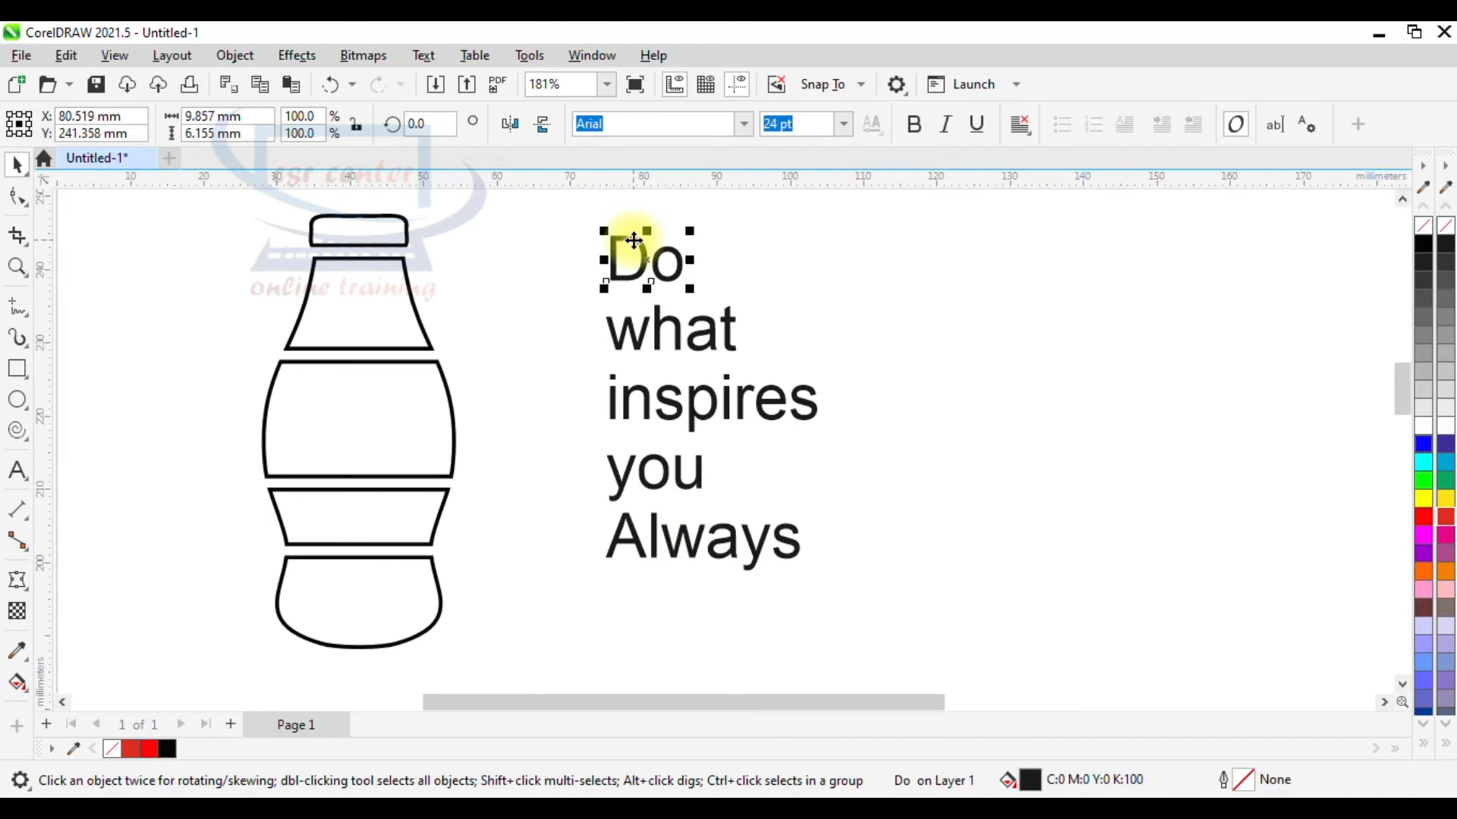
click(288, 57)
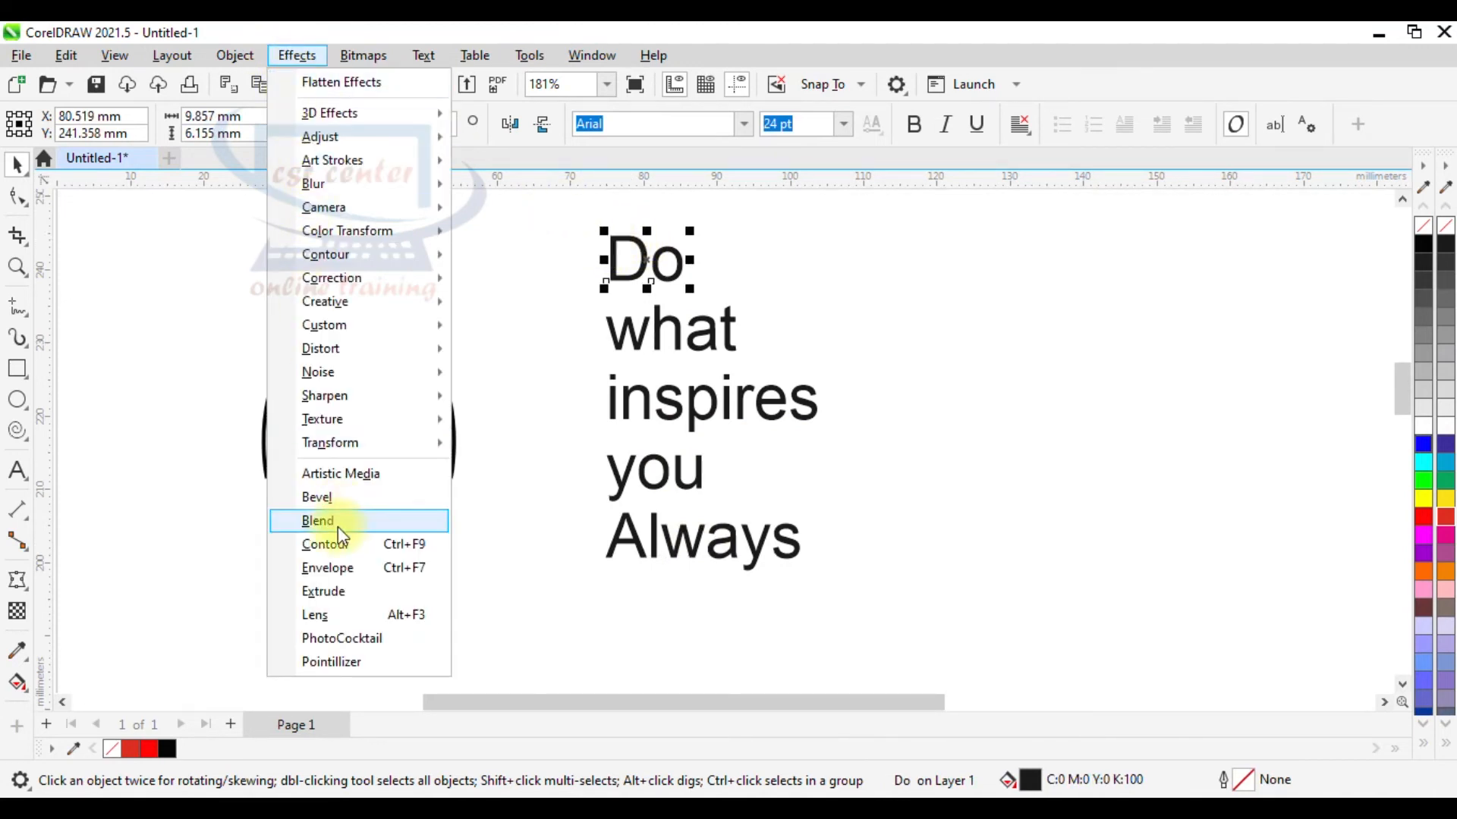
click(339, 567)
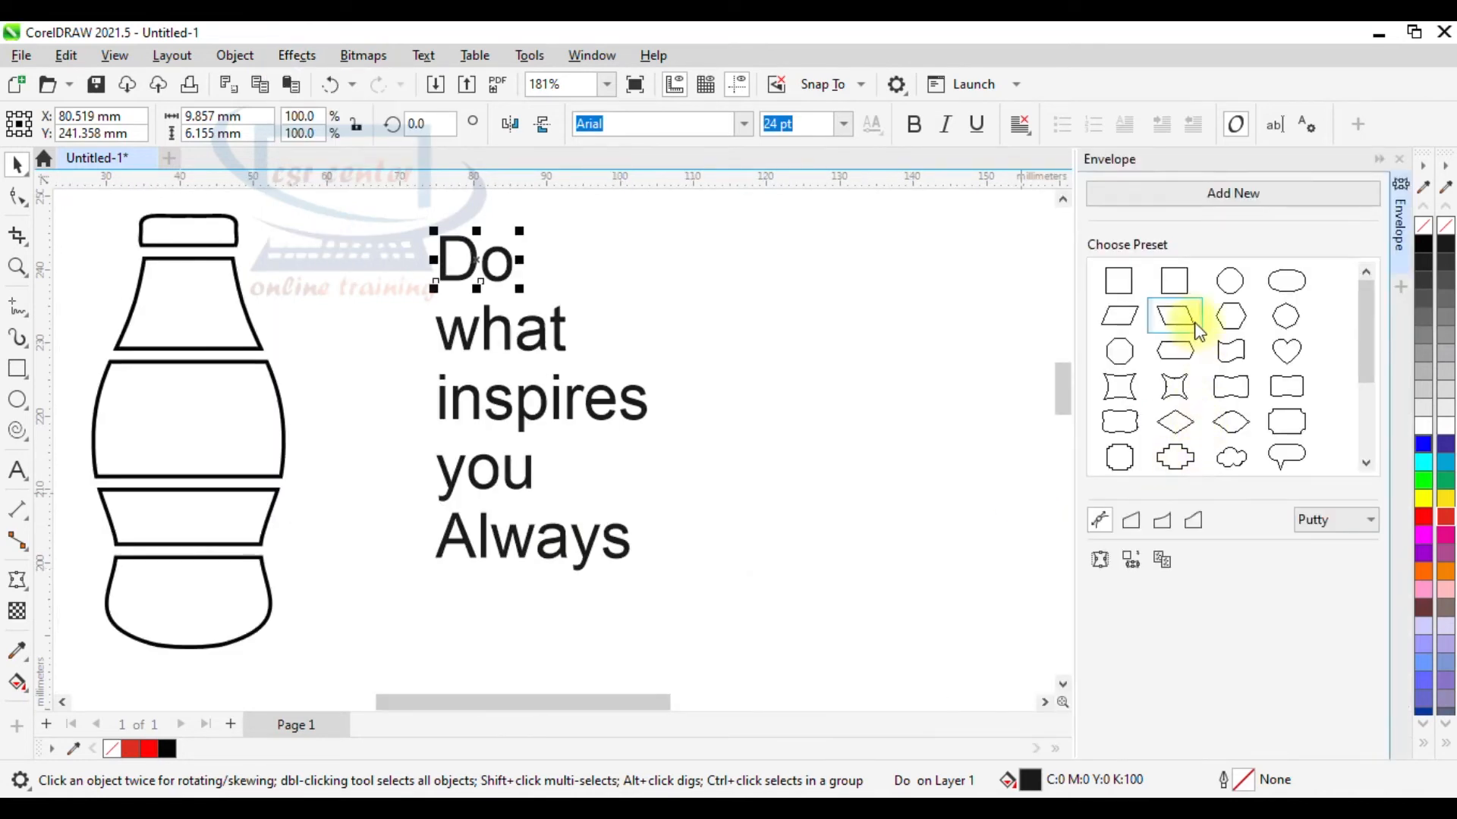
drag(565, 707, 516, 710)
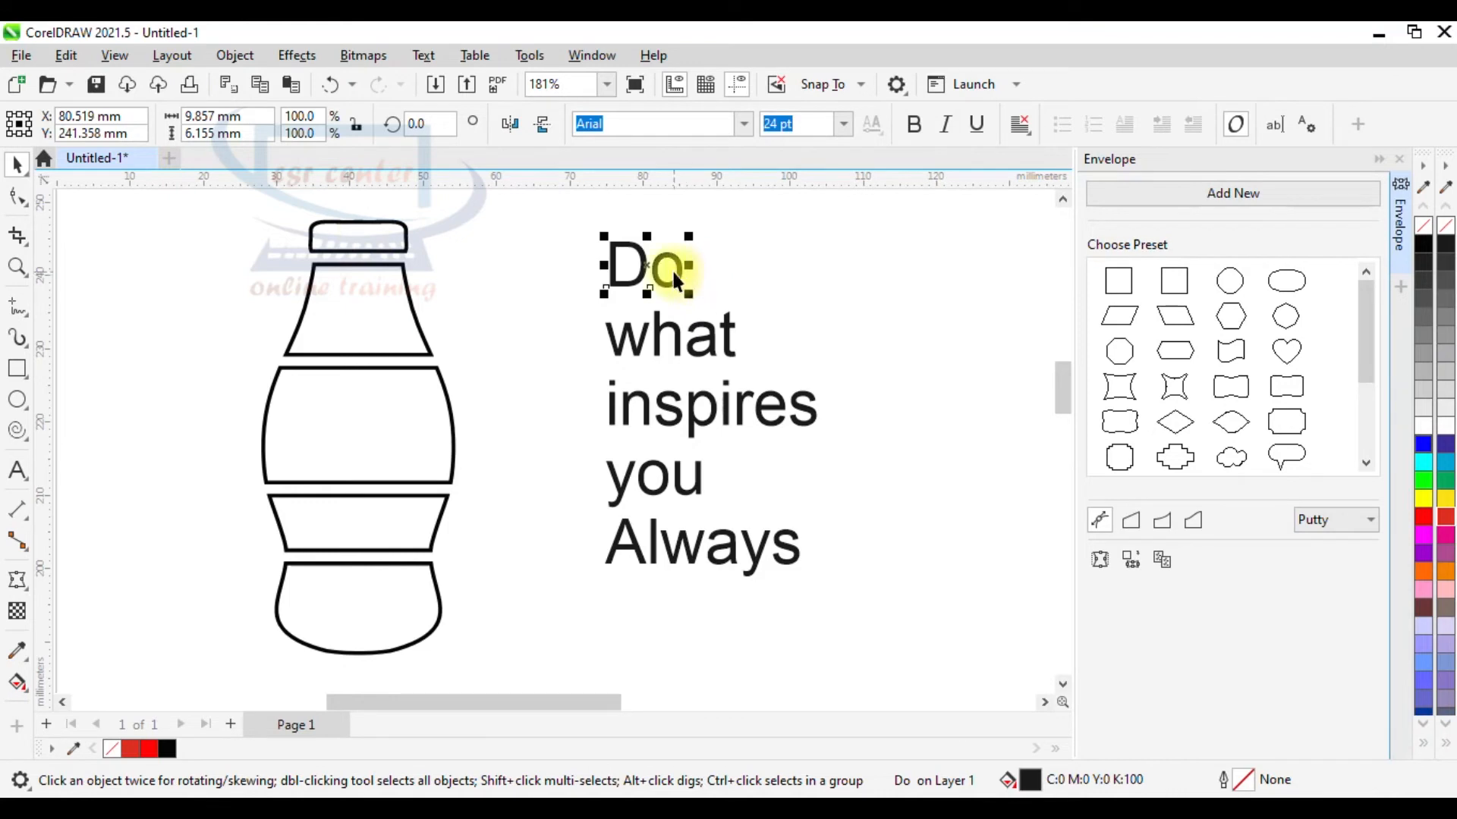
click(1264, 193)
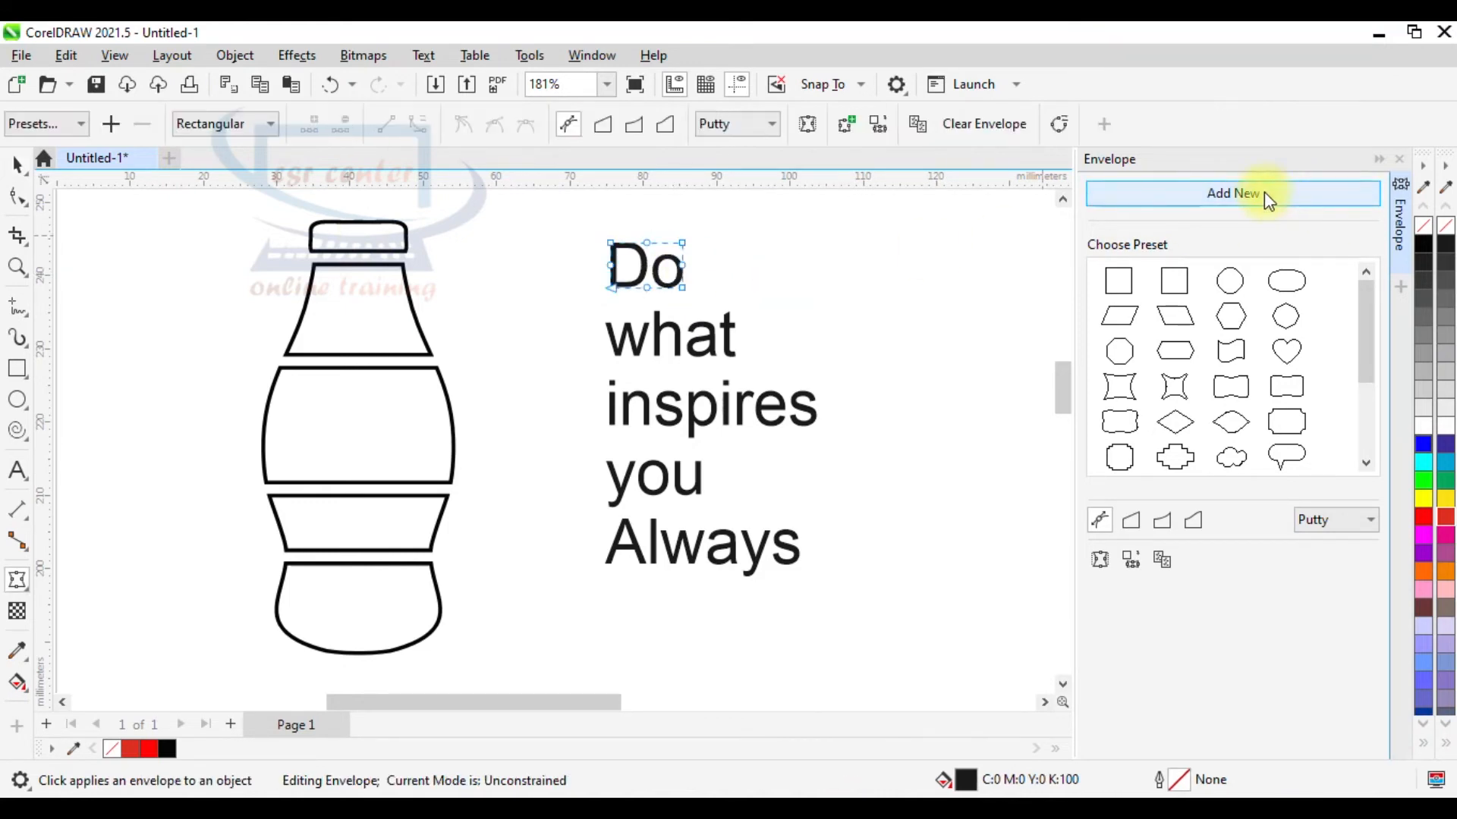
click(1133, 566)
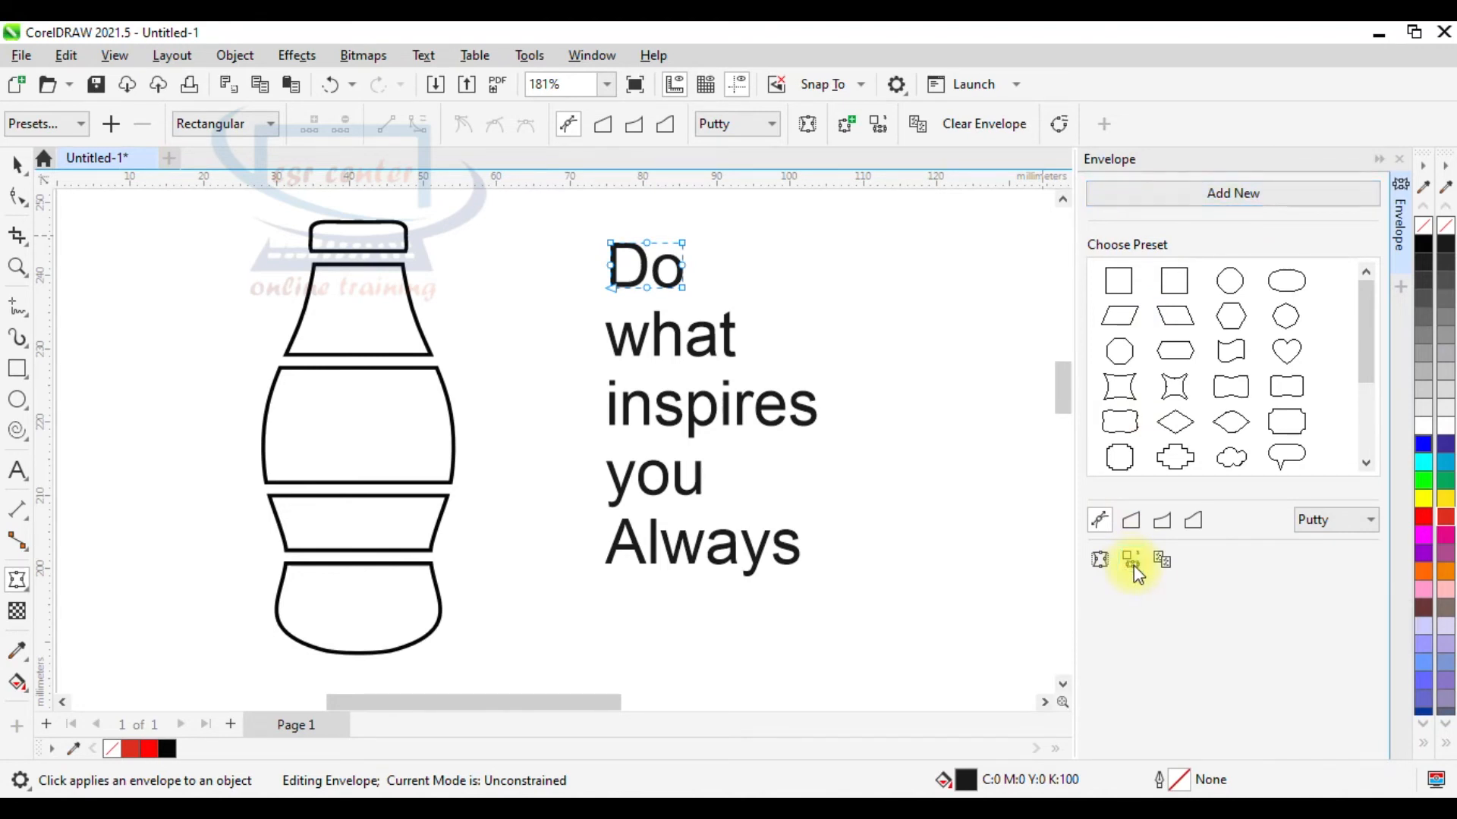
click(350, 233)
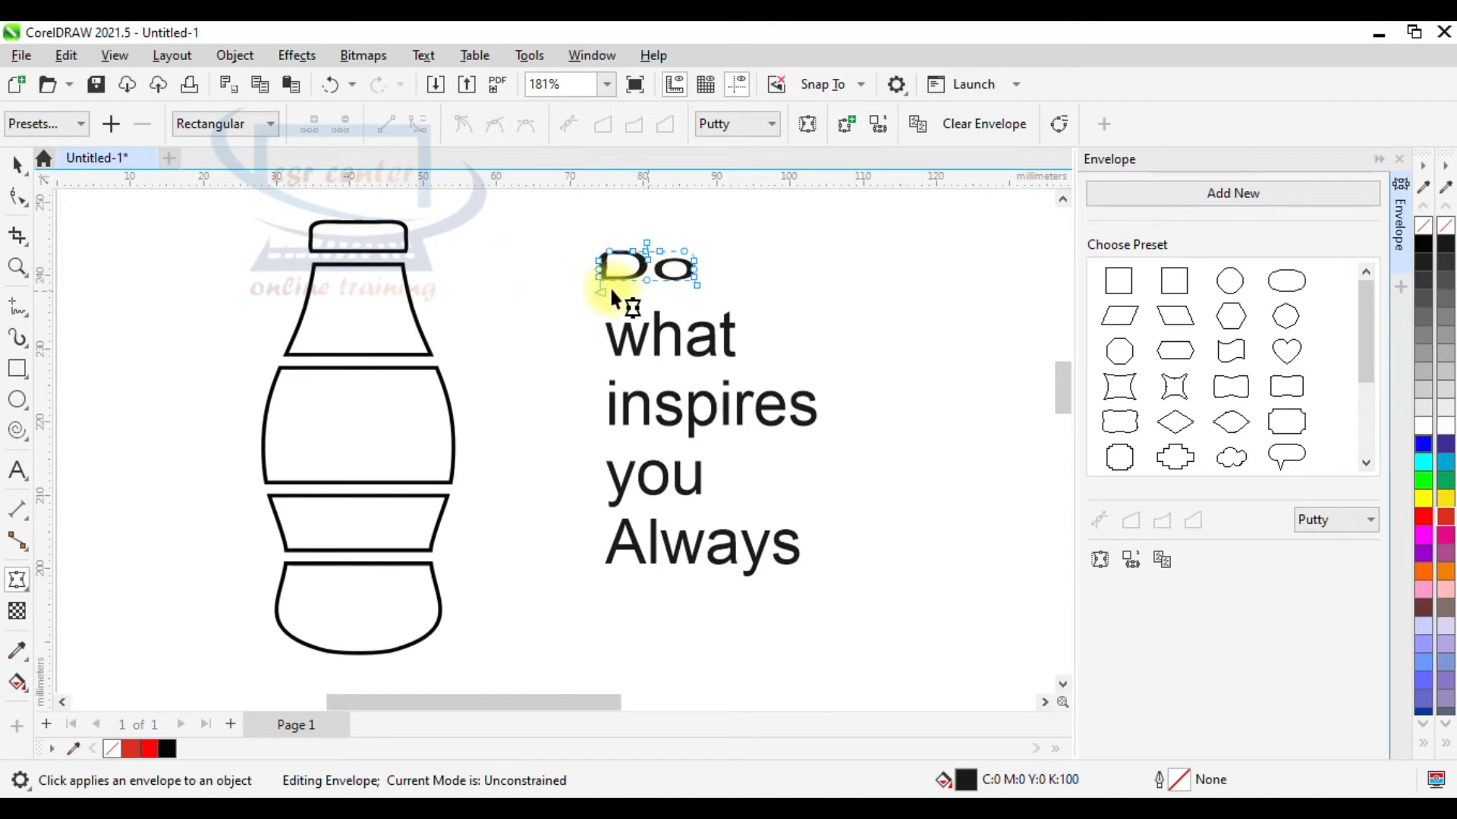
click(17, 163)
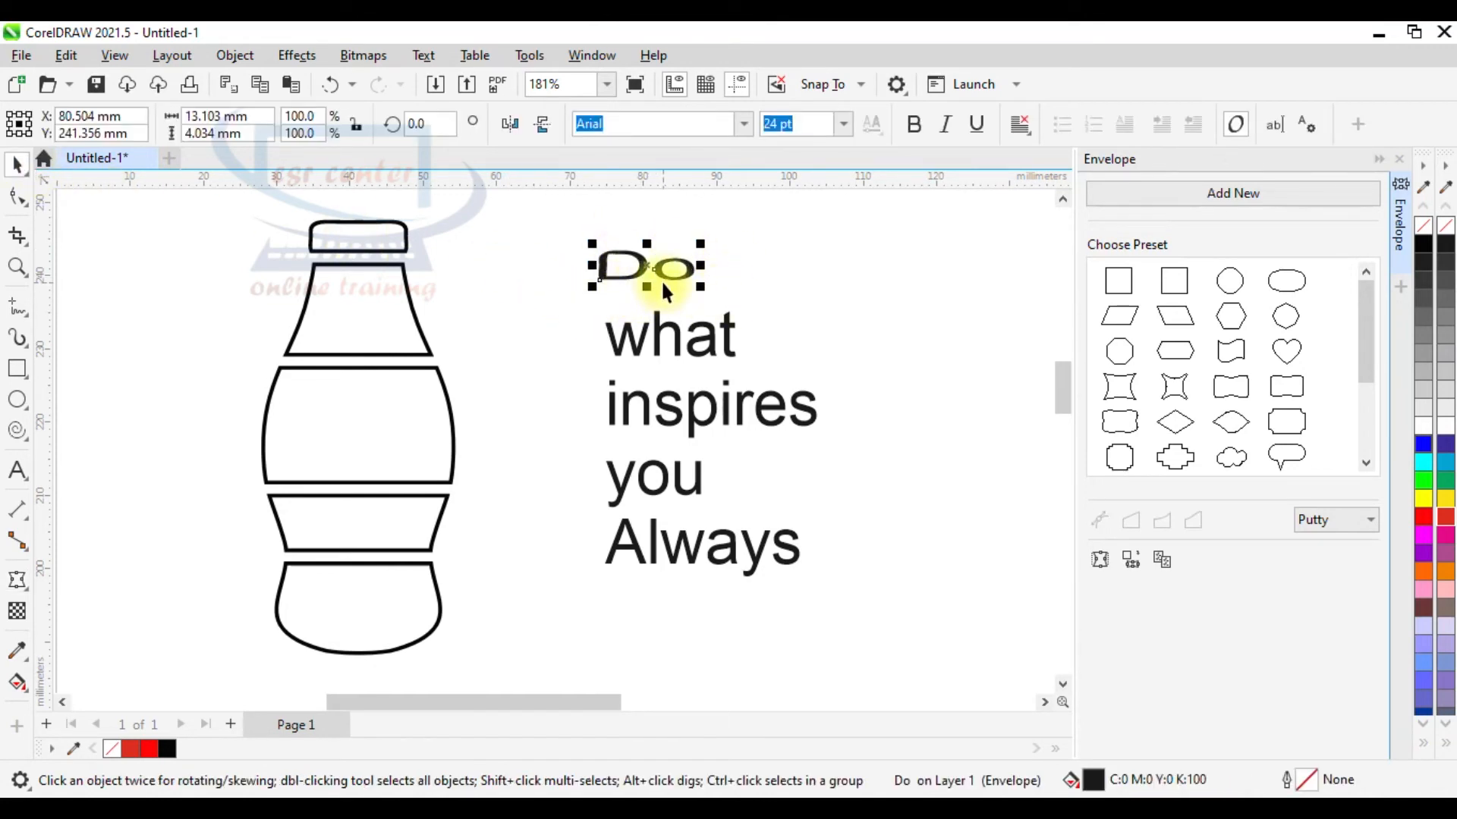
Apply an envelope to the word "what" created from the shape of the bottle's neck section
click(638, 344)
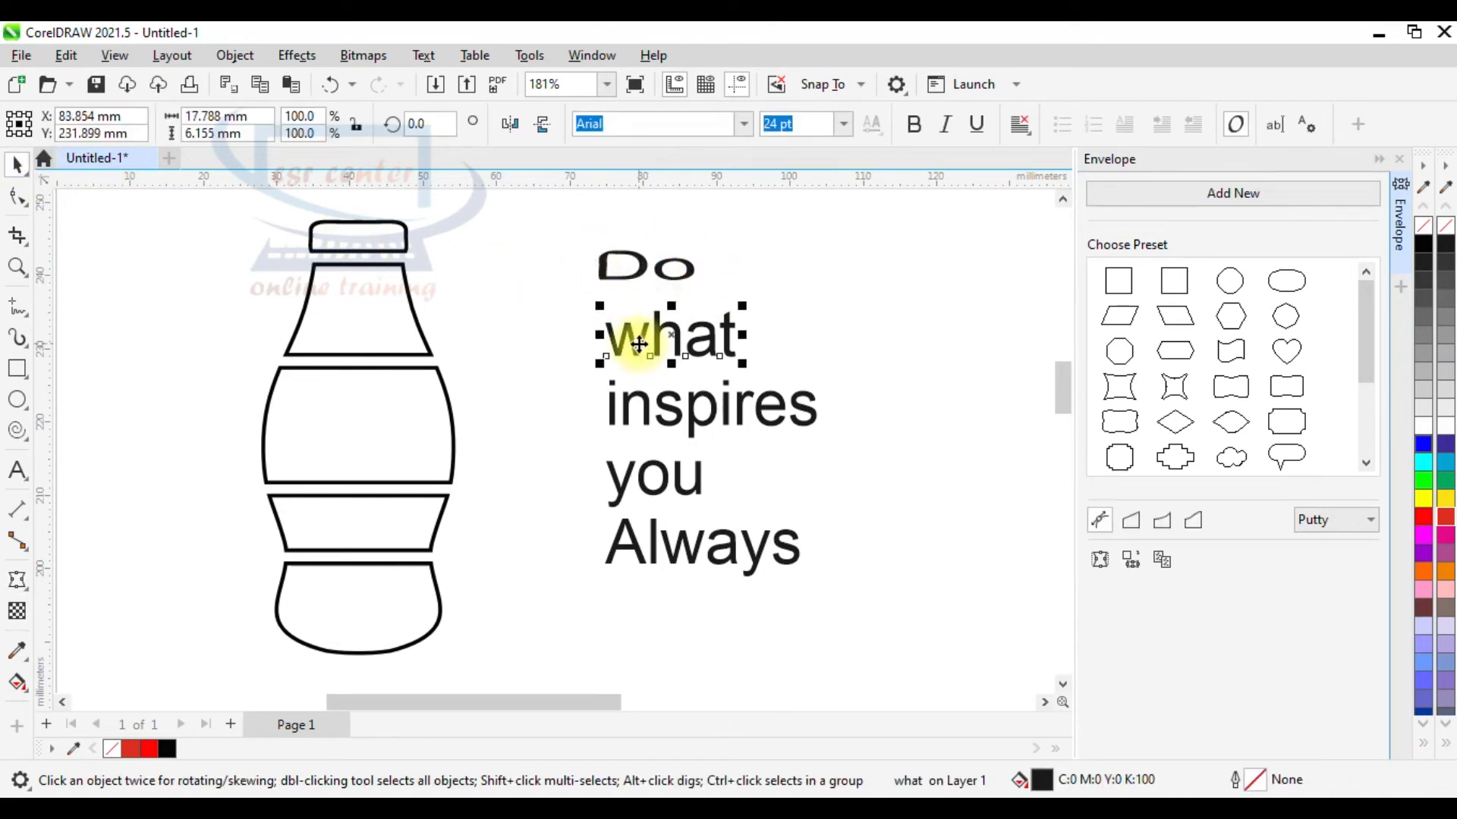
click(1162, 196)
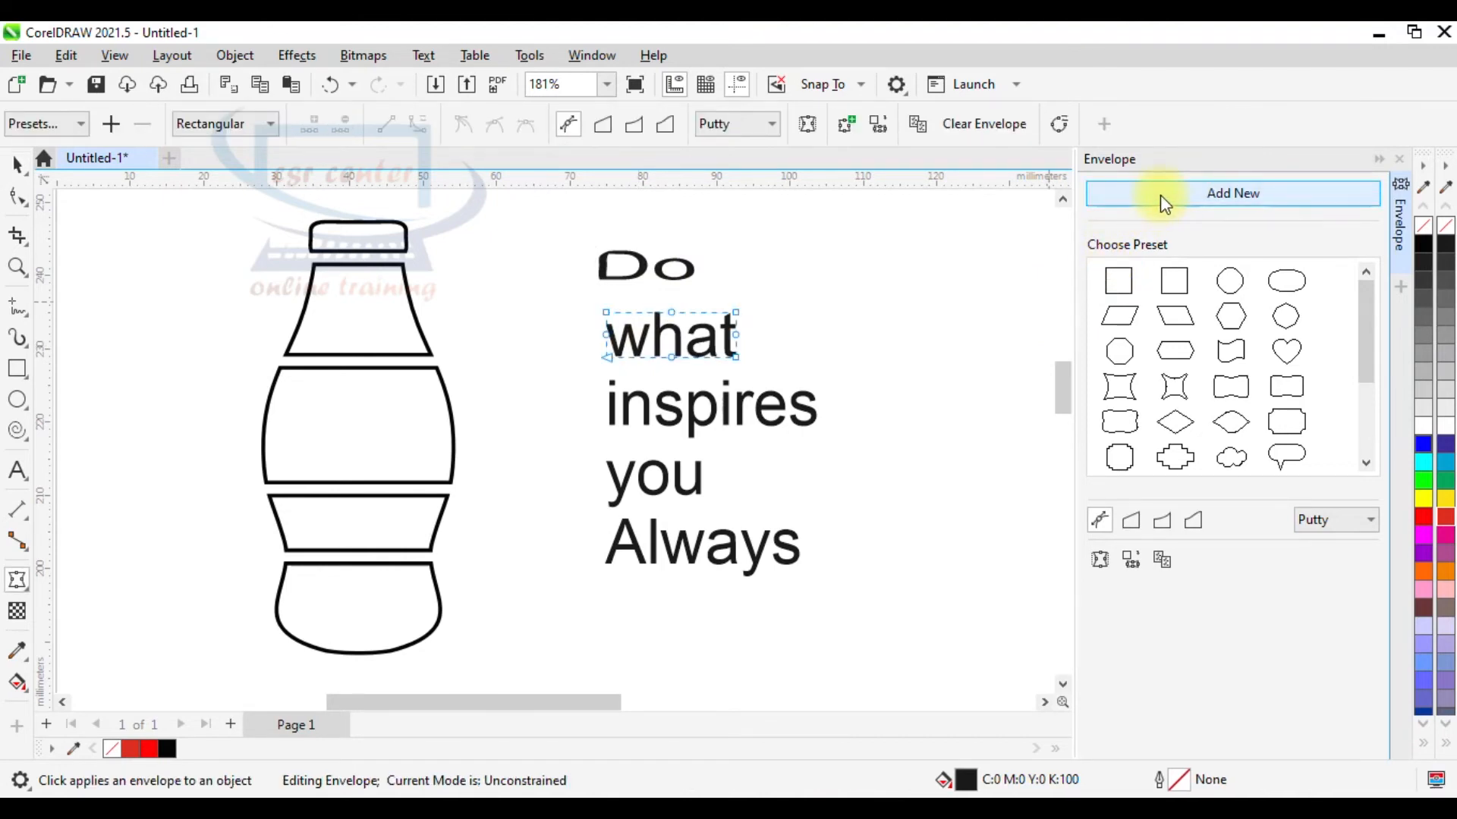
click(1131, 559)
click(408, 330)
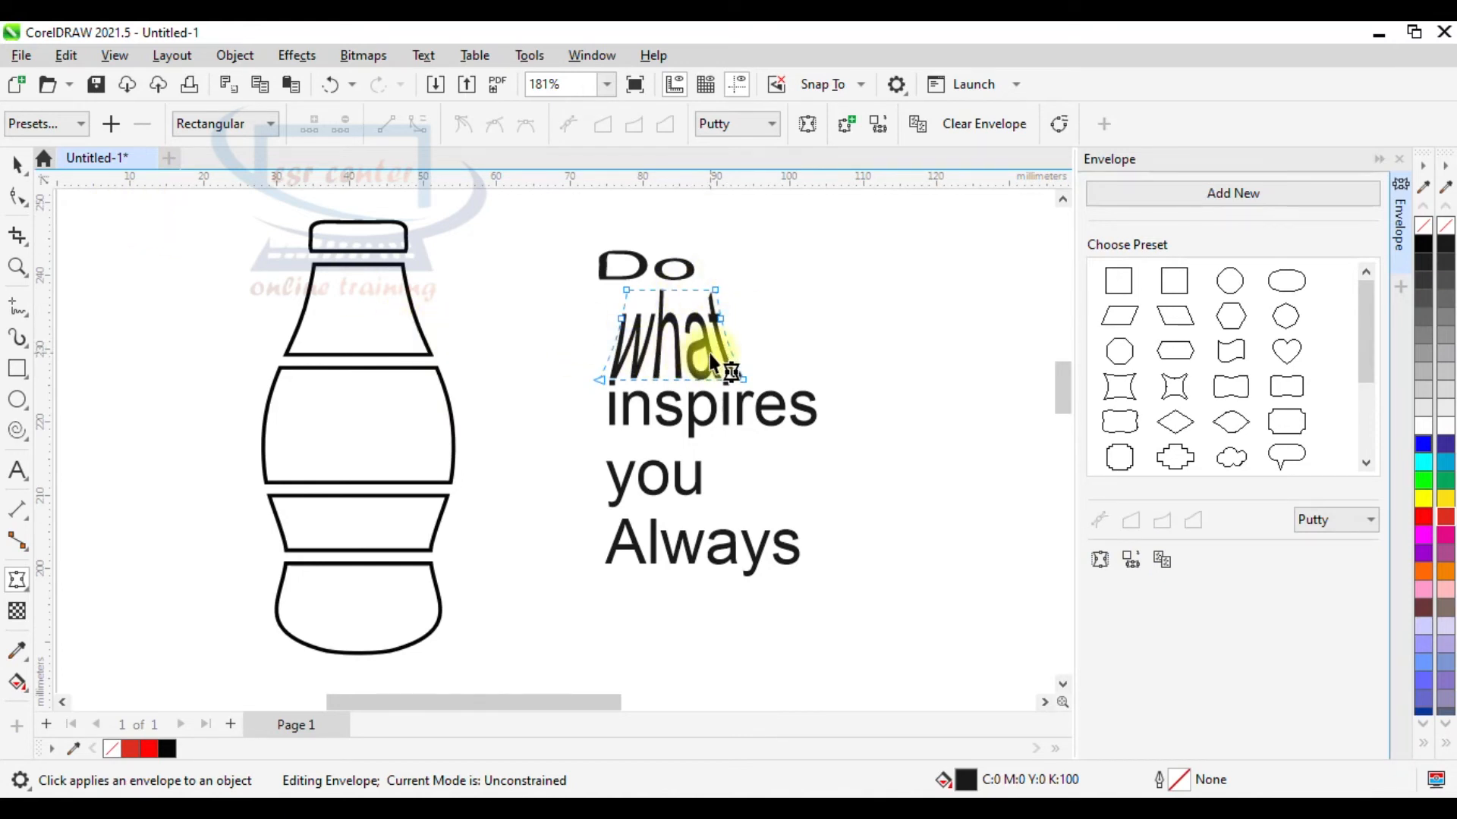
click(23, 168)
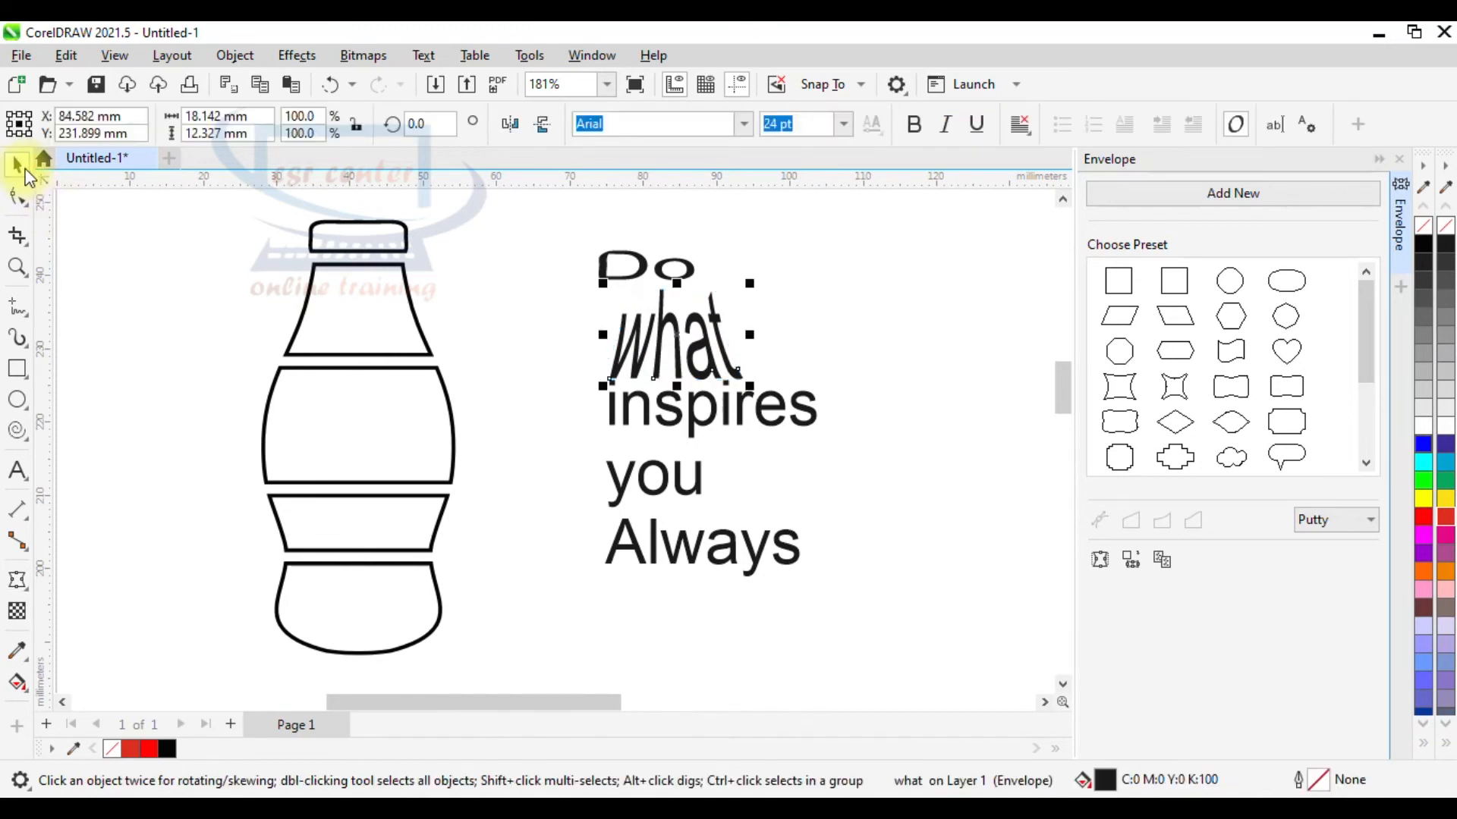
Apply an envelope to the word "inspires" created from the shape of the bottle's large middle section
click(801, 416)
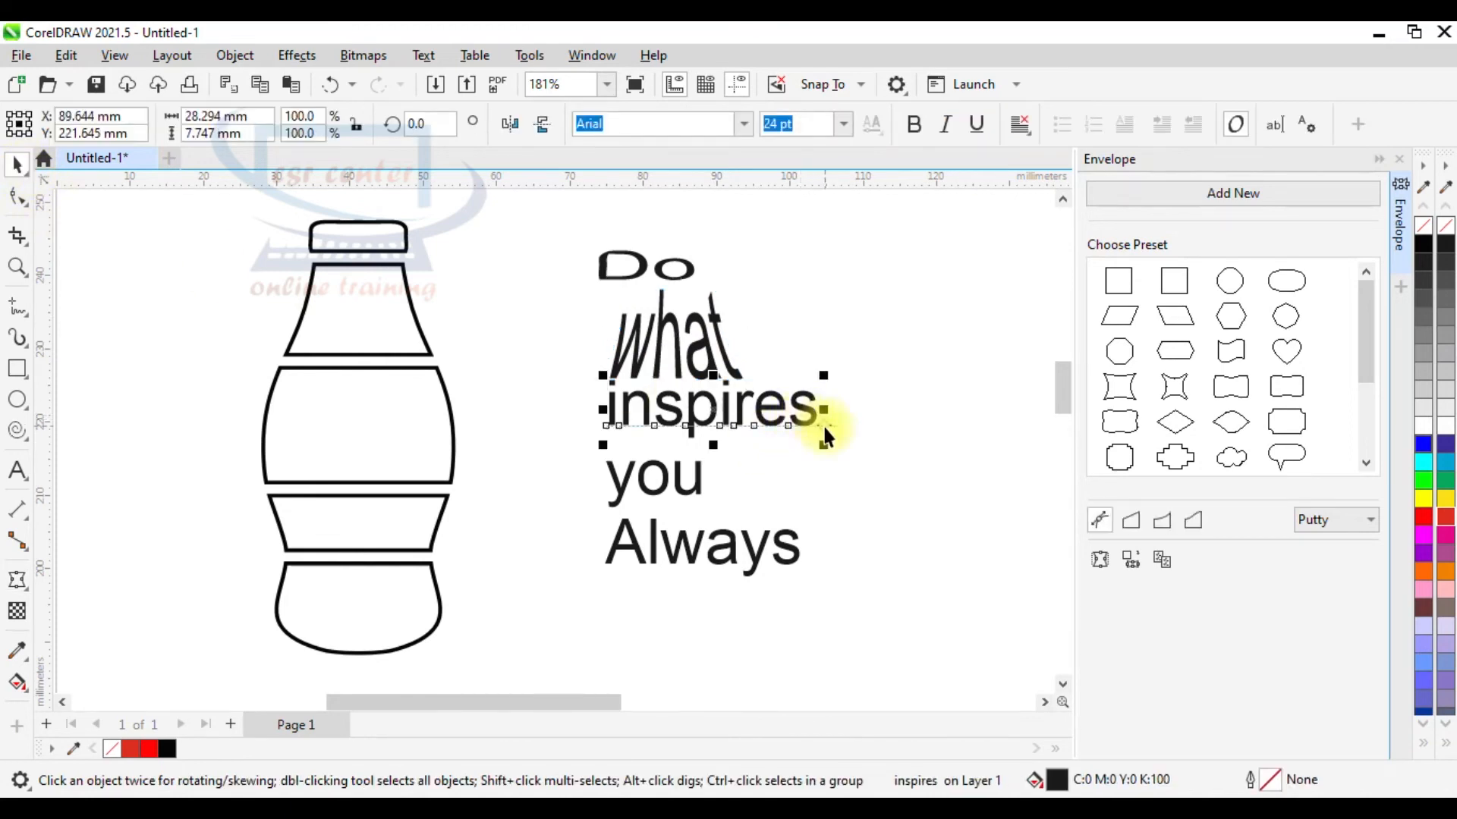
click(1212, 194)
click(1131, 560)
click(420, 431)
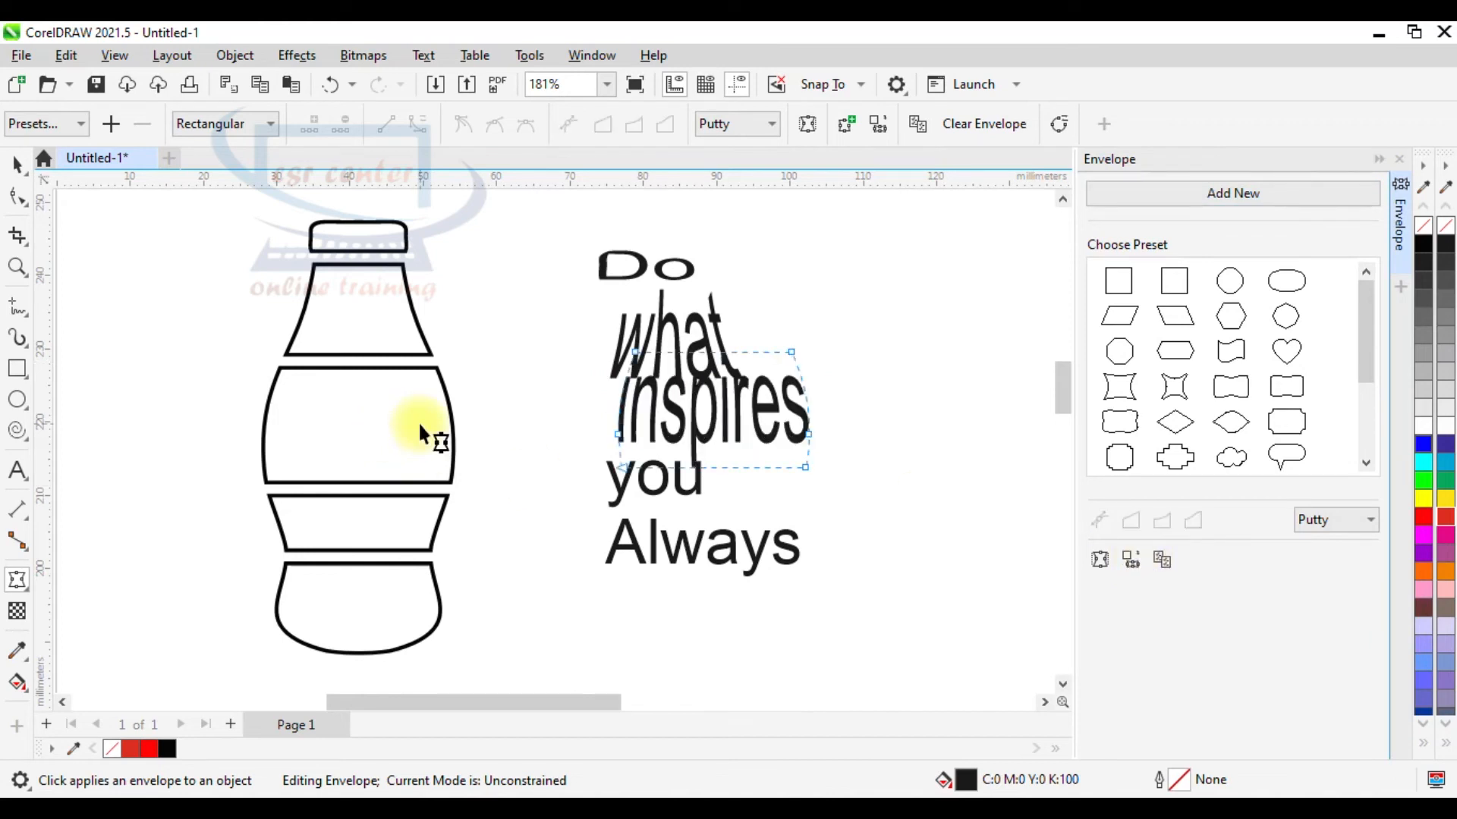
click(17, 164)
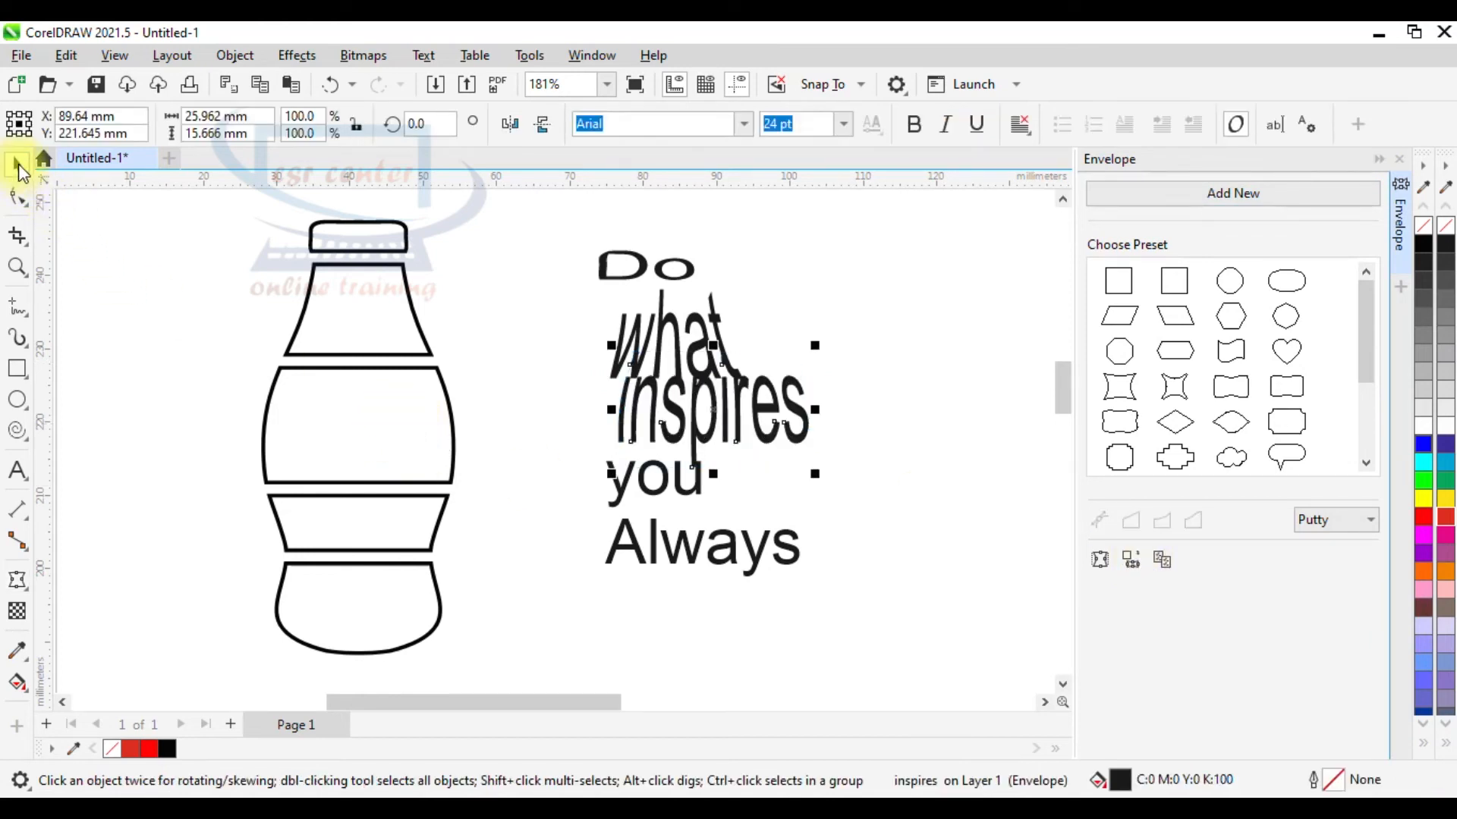
Apply an envelope to the word "you" created from the shape of the bottle's fourth section
click(613, 490)
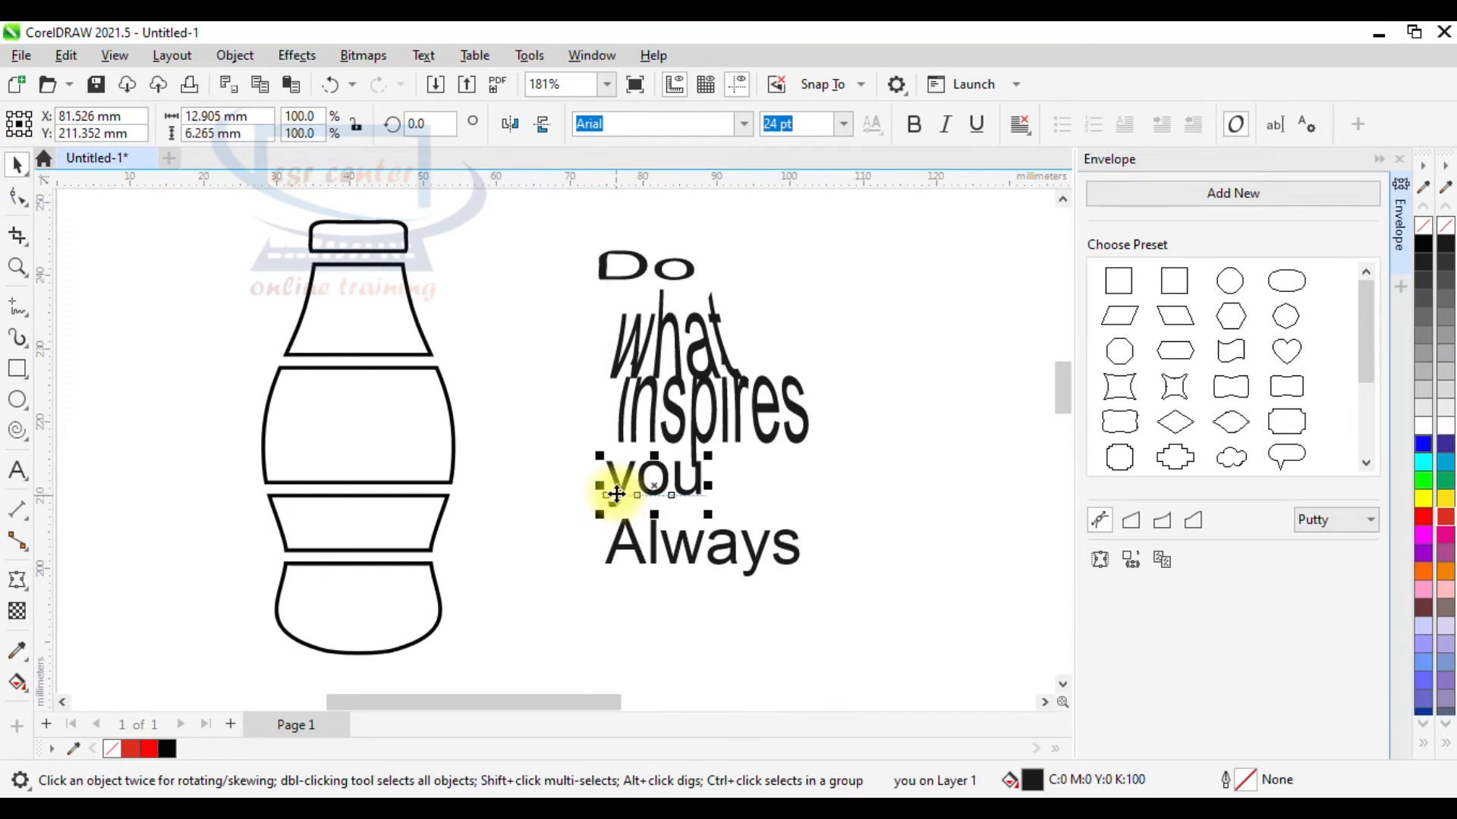
click(1248, 196)
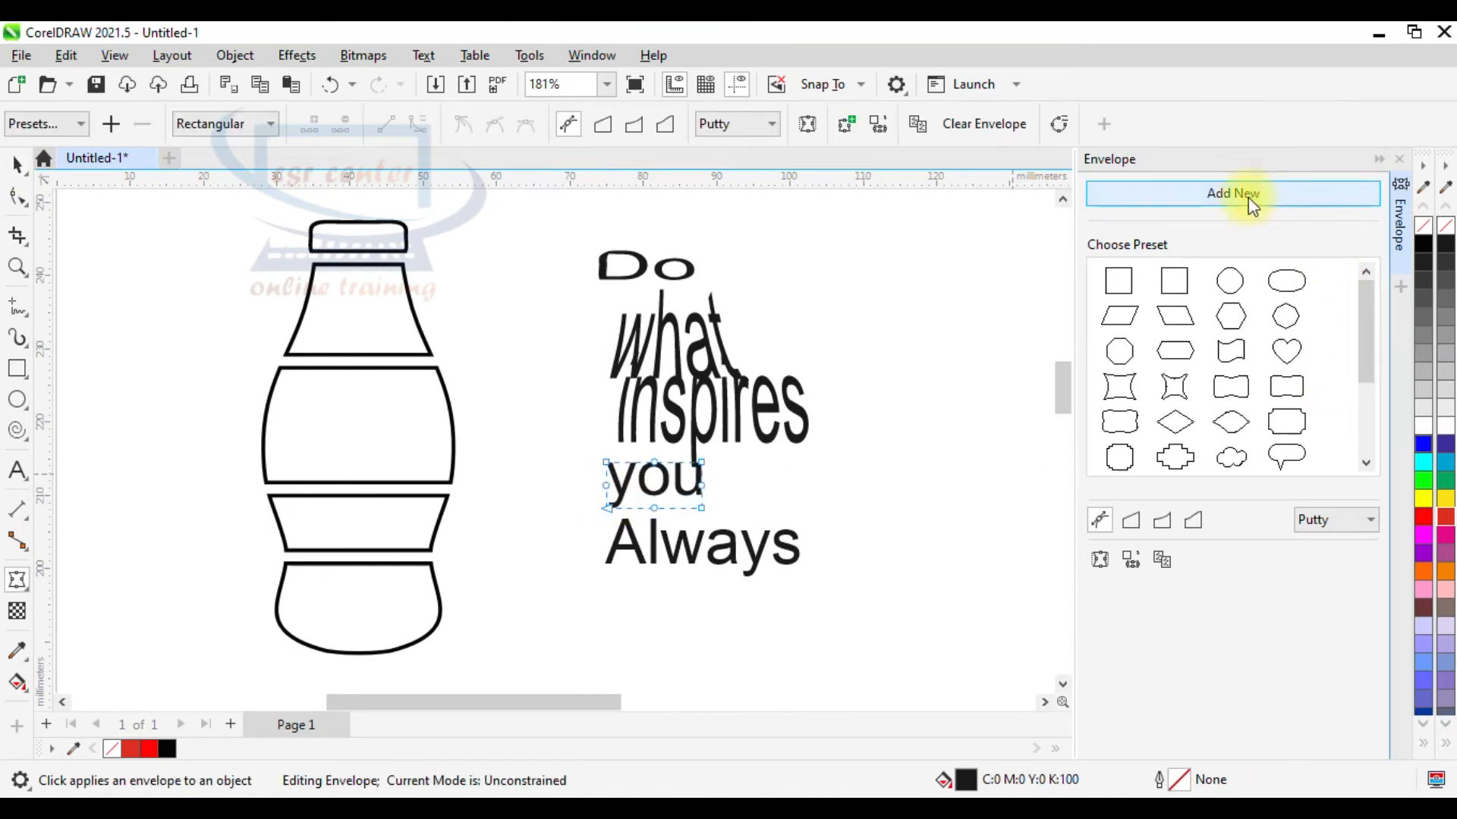
click(1131, 561)
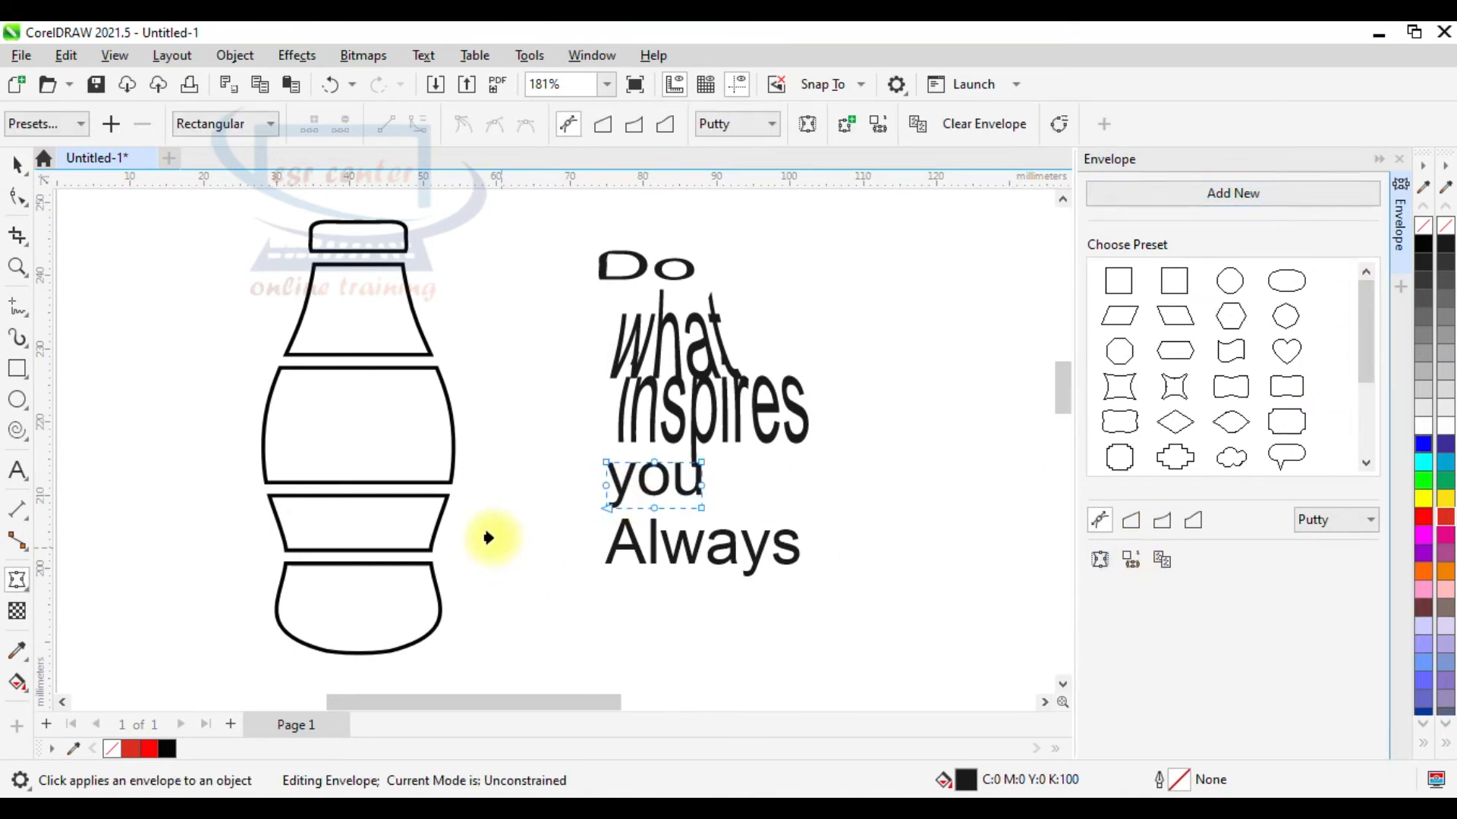
click(406, 519)
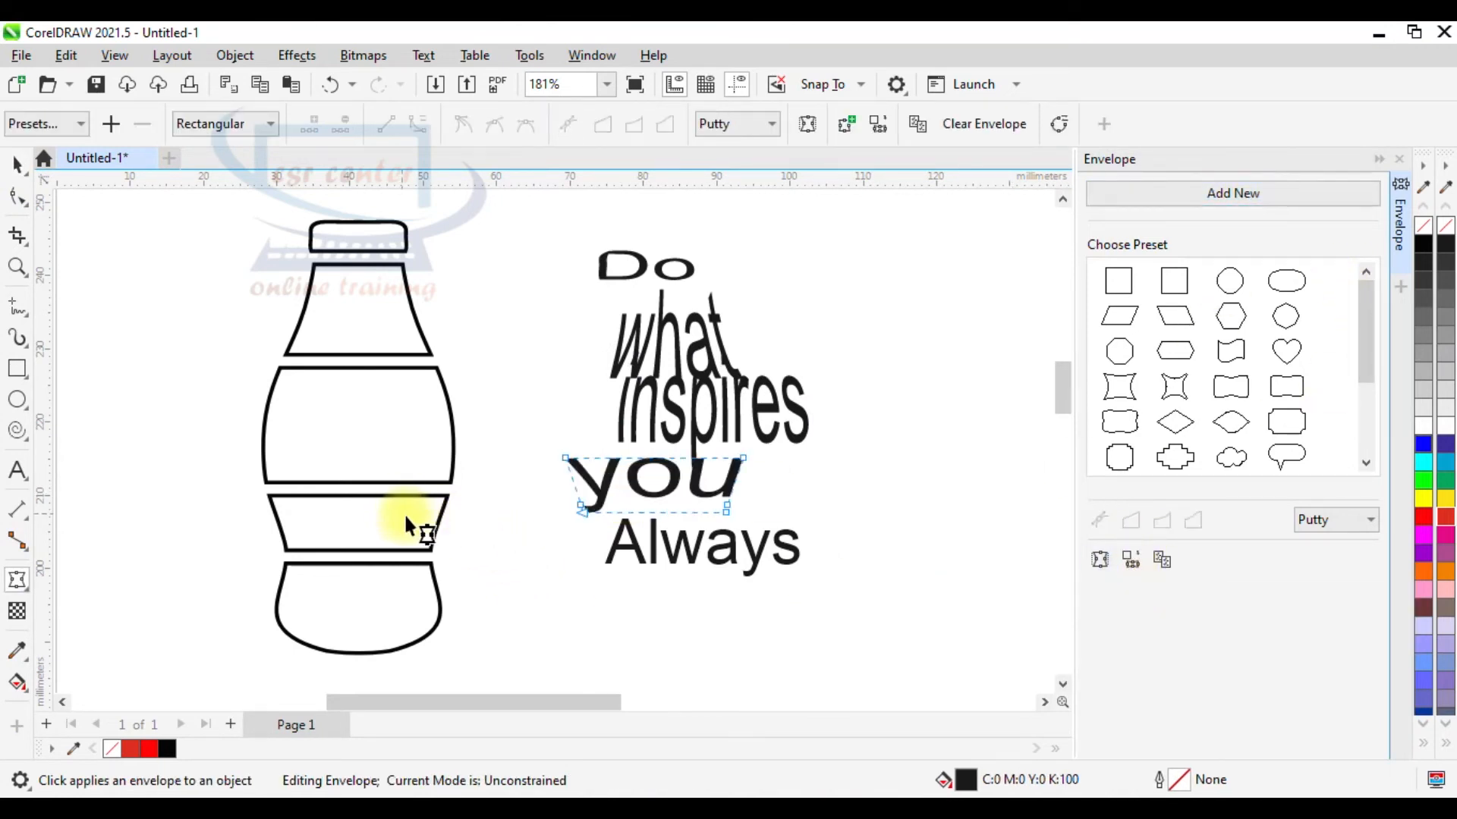
click(17, 163)
Apply an envelope to the word "Always" created from the shape of the bottle's base section
click(781, 545)
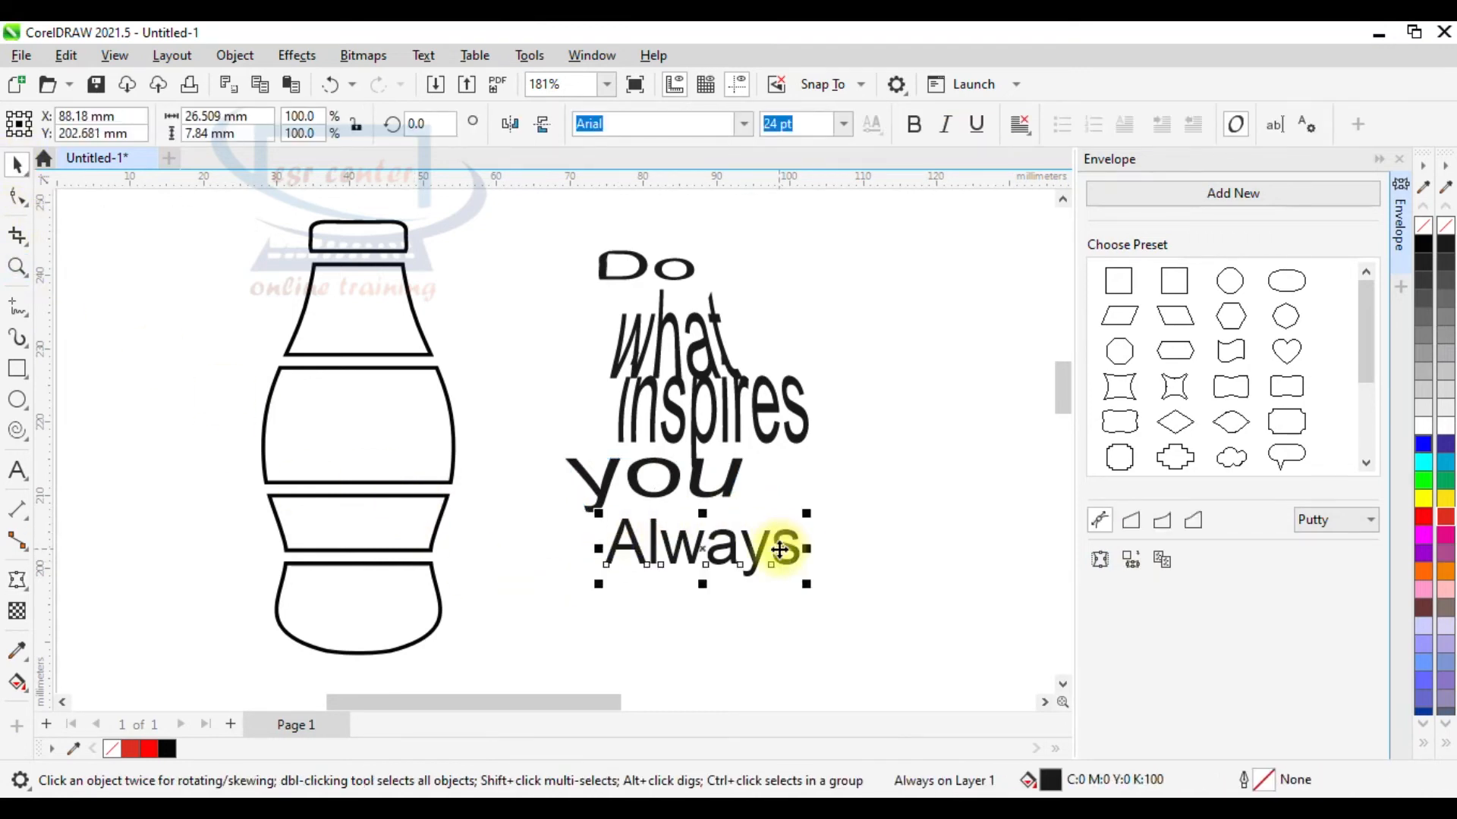
click(1283, 192)
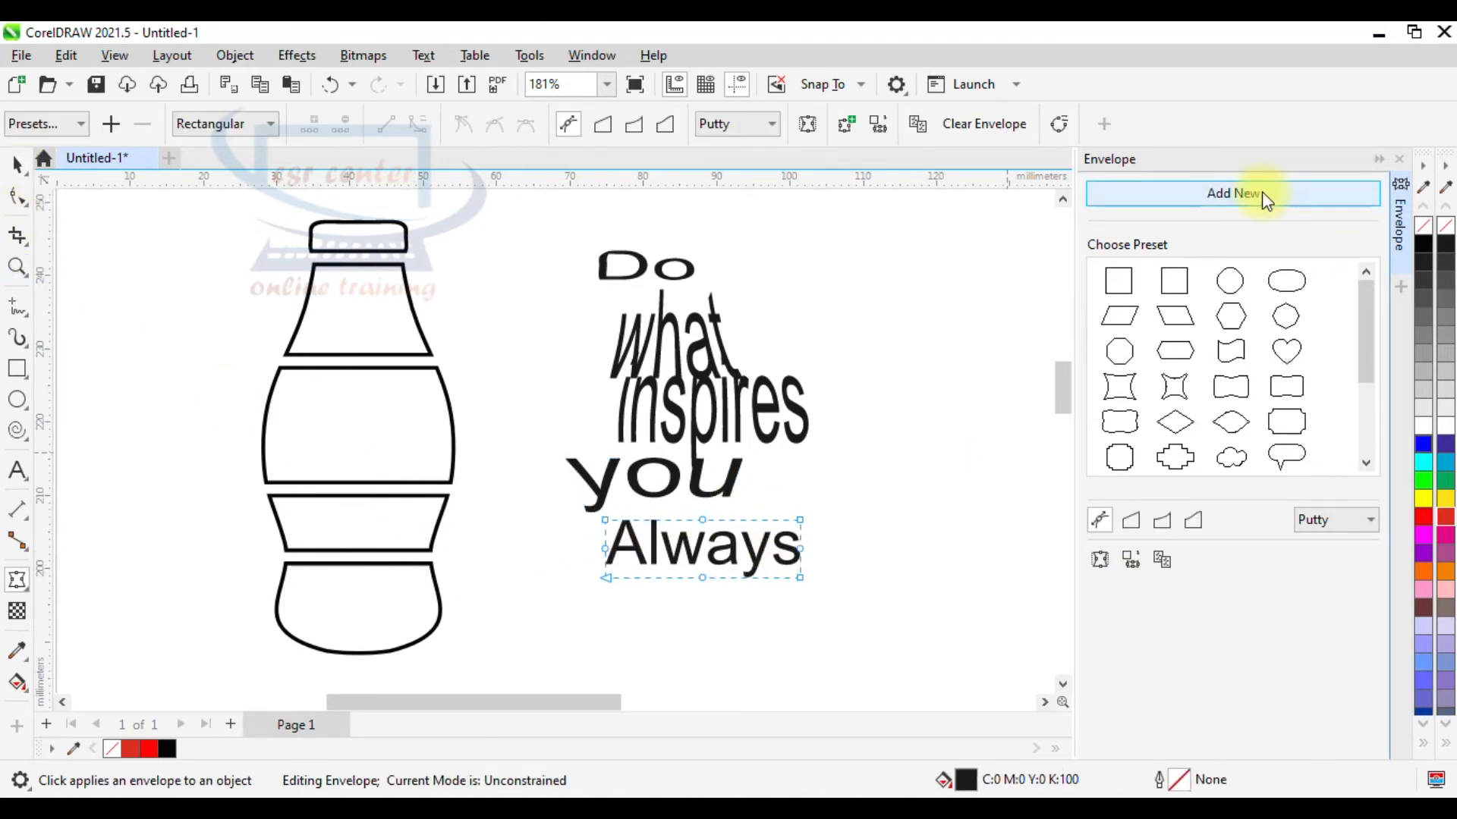
click(1136, 559)
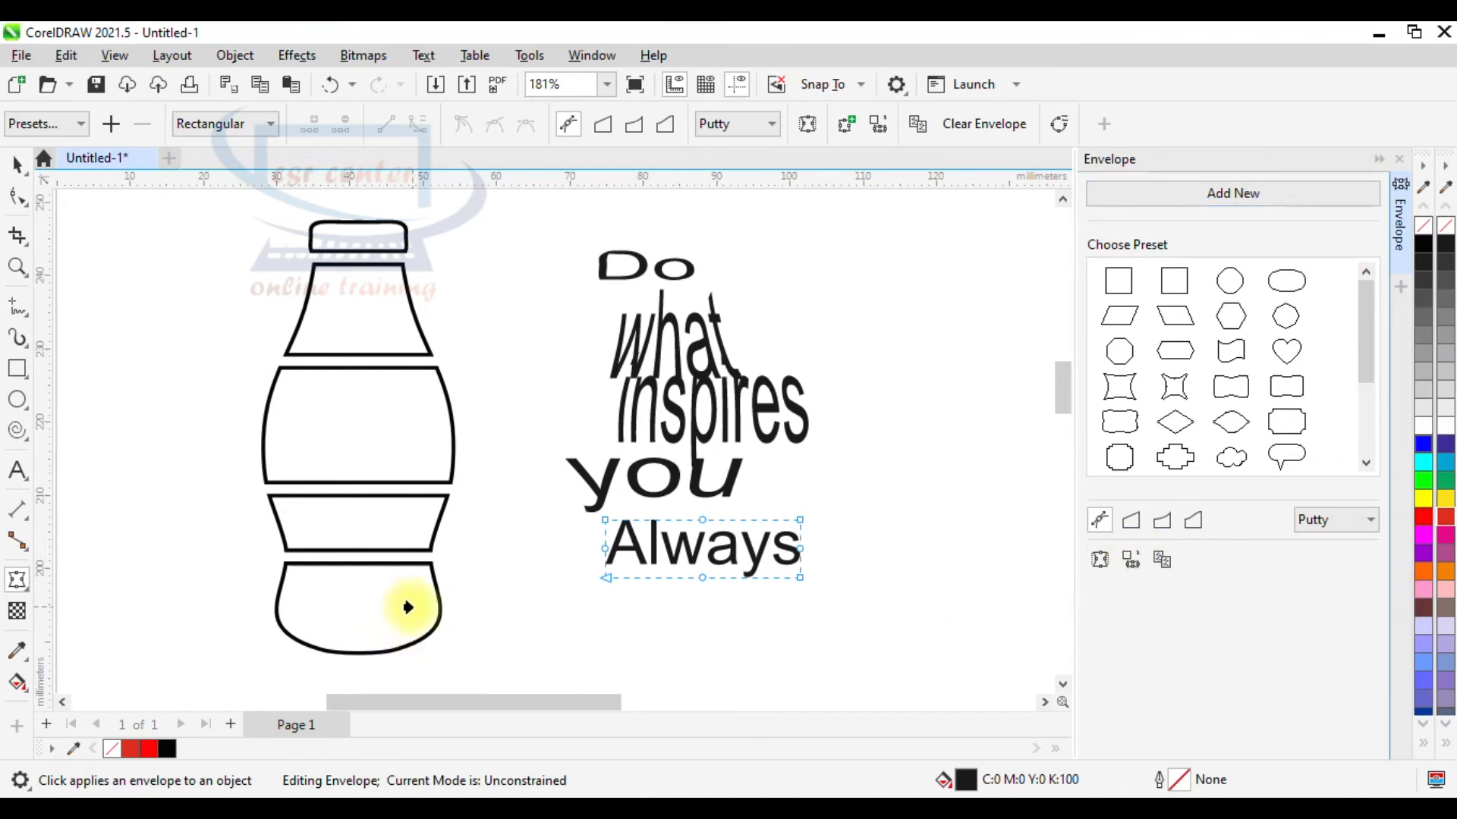
click(409, 605)
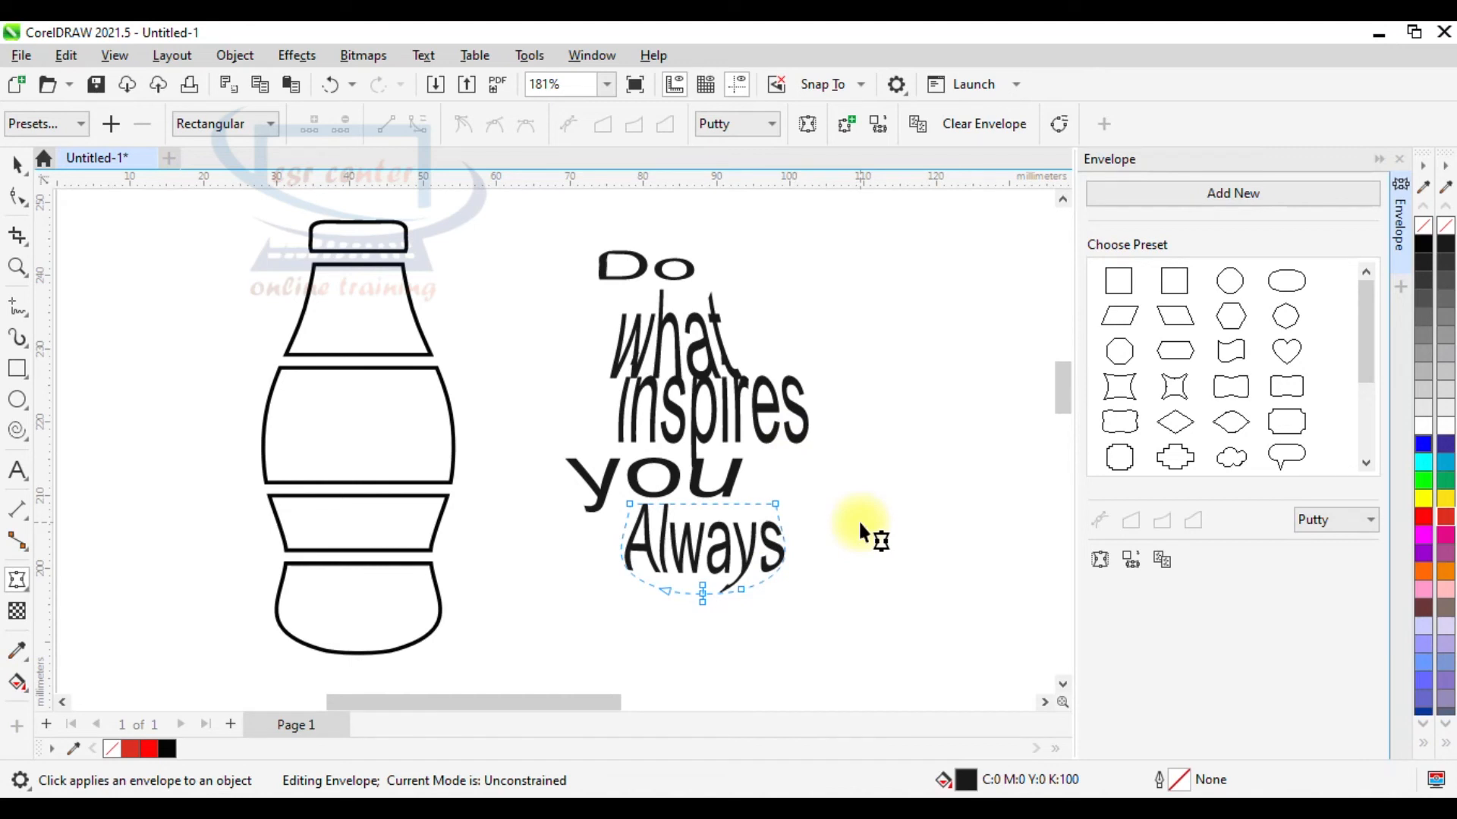
click(18, 164)
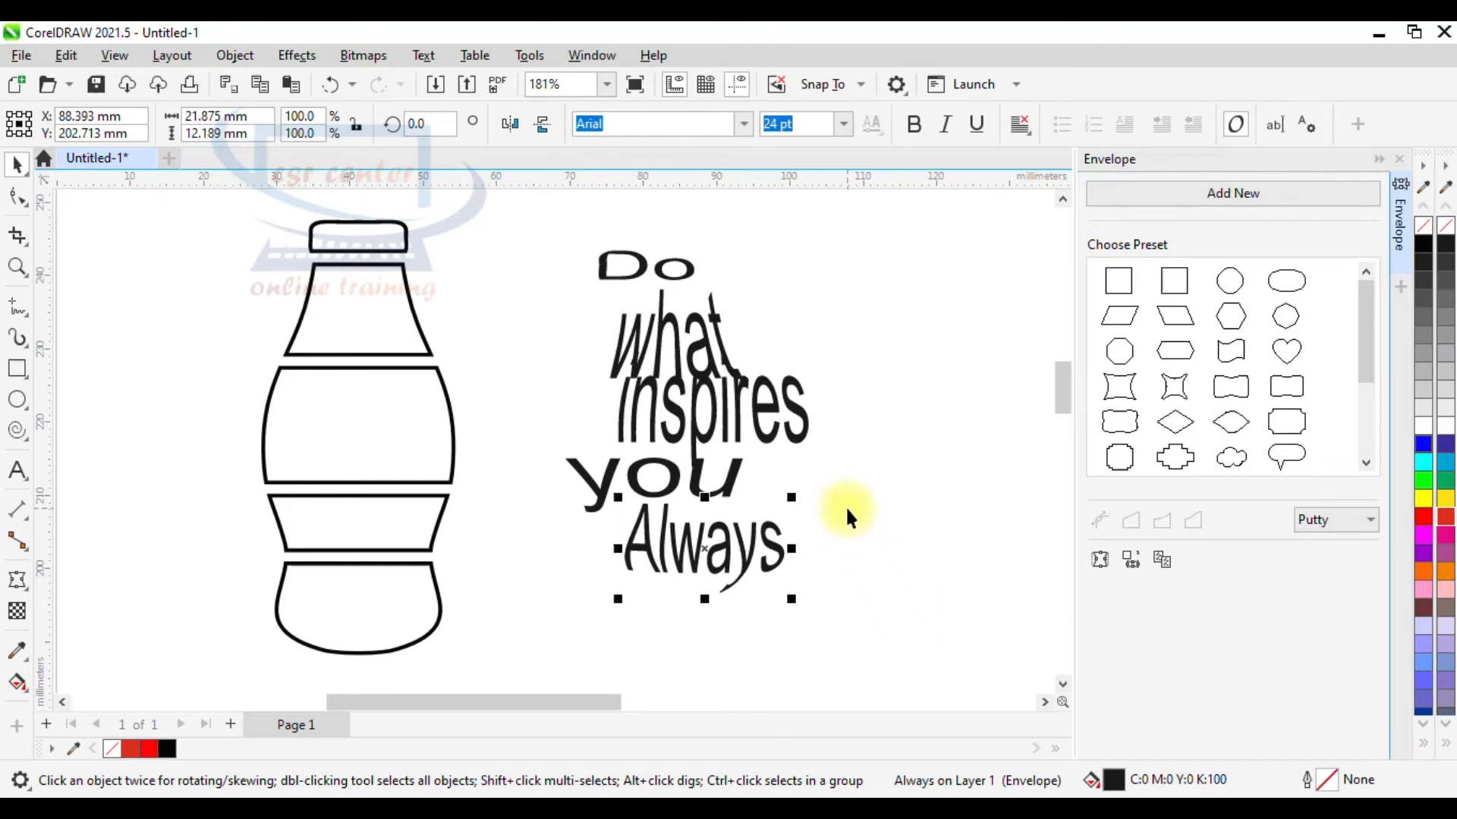
click(568, 266)
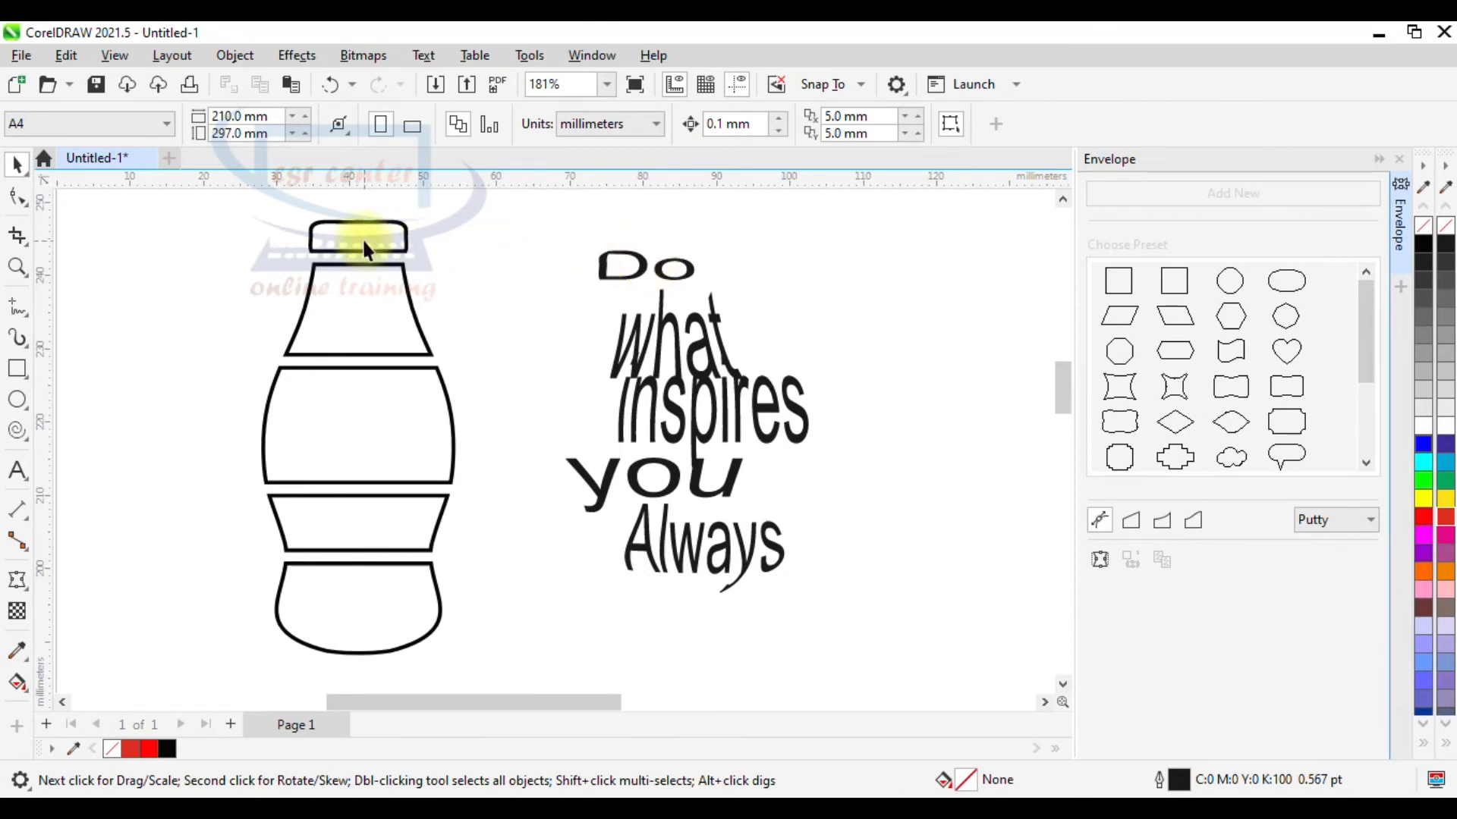
key(Tab)
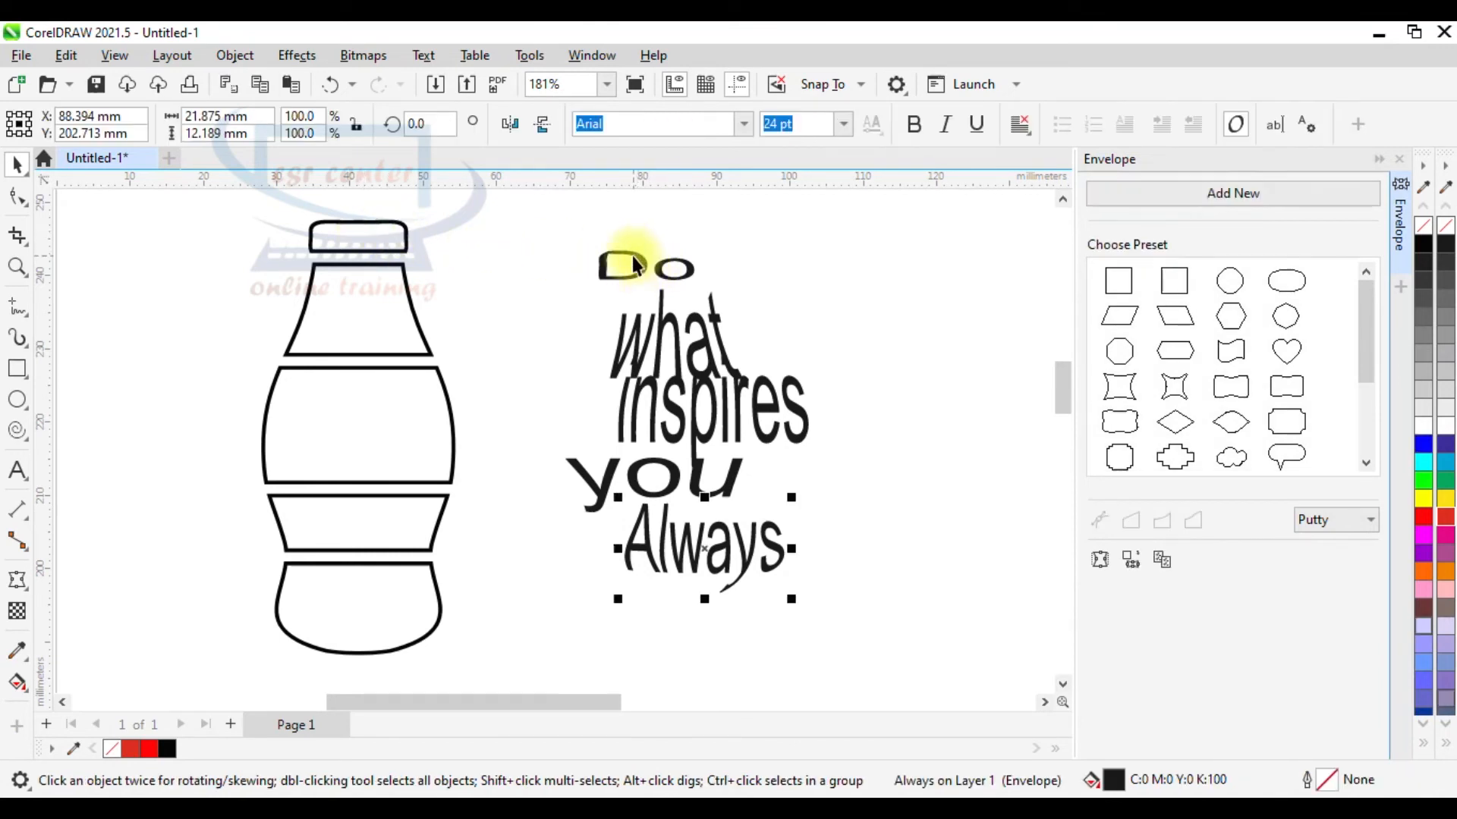
Align the word "Do" horizontally and vertically to the center of the bottle cap
click(632, 260)
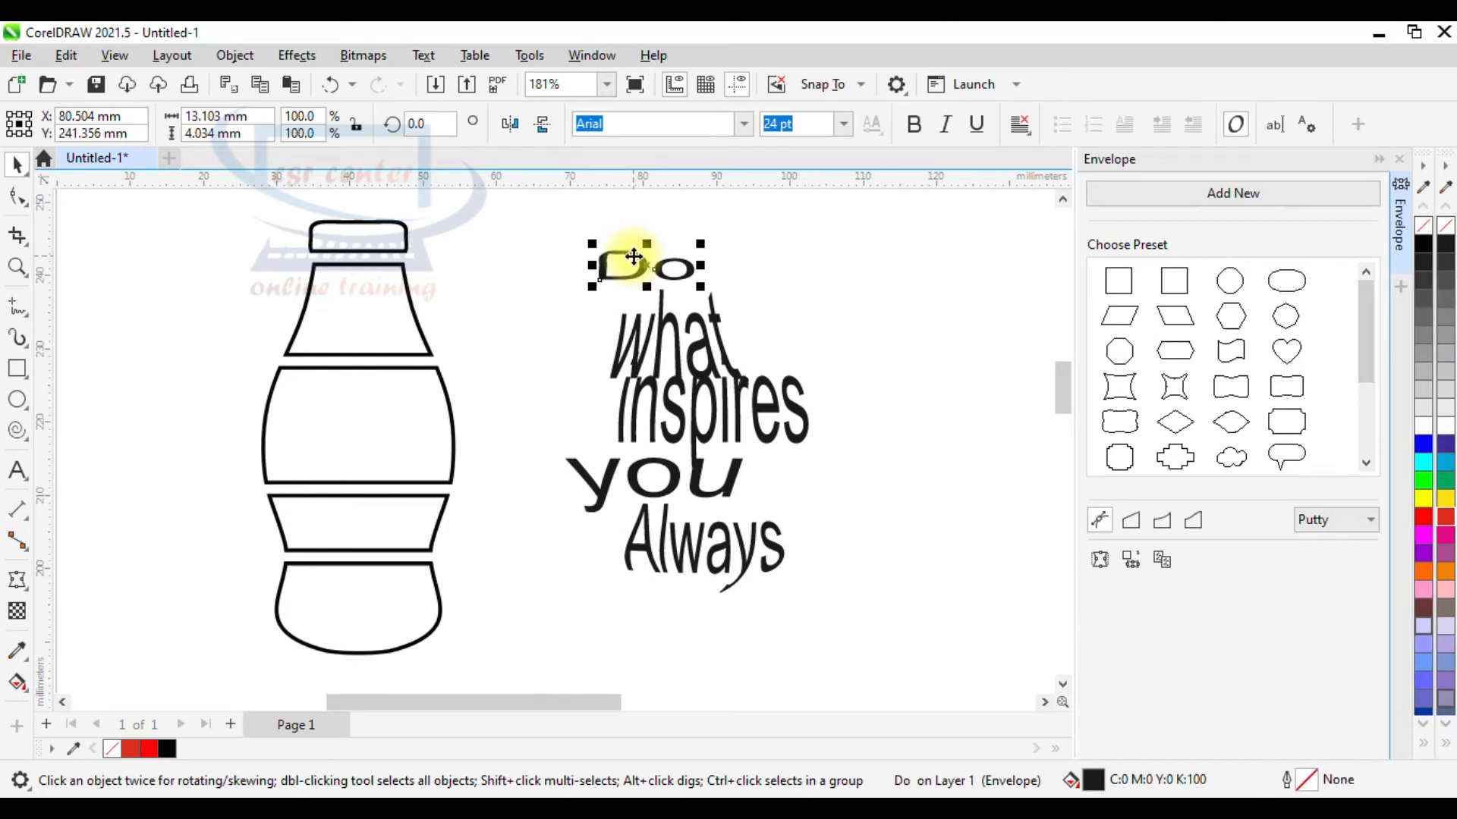
shift+click(372, 225)
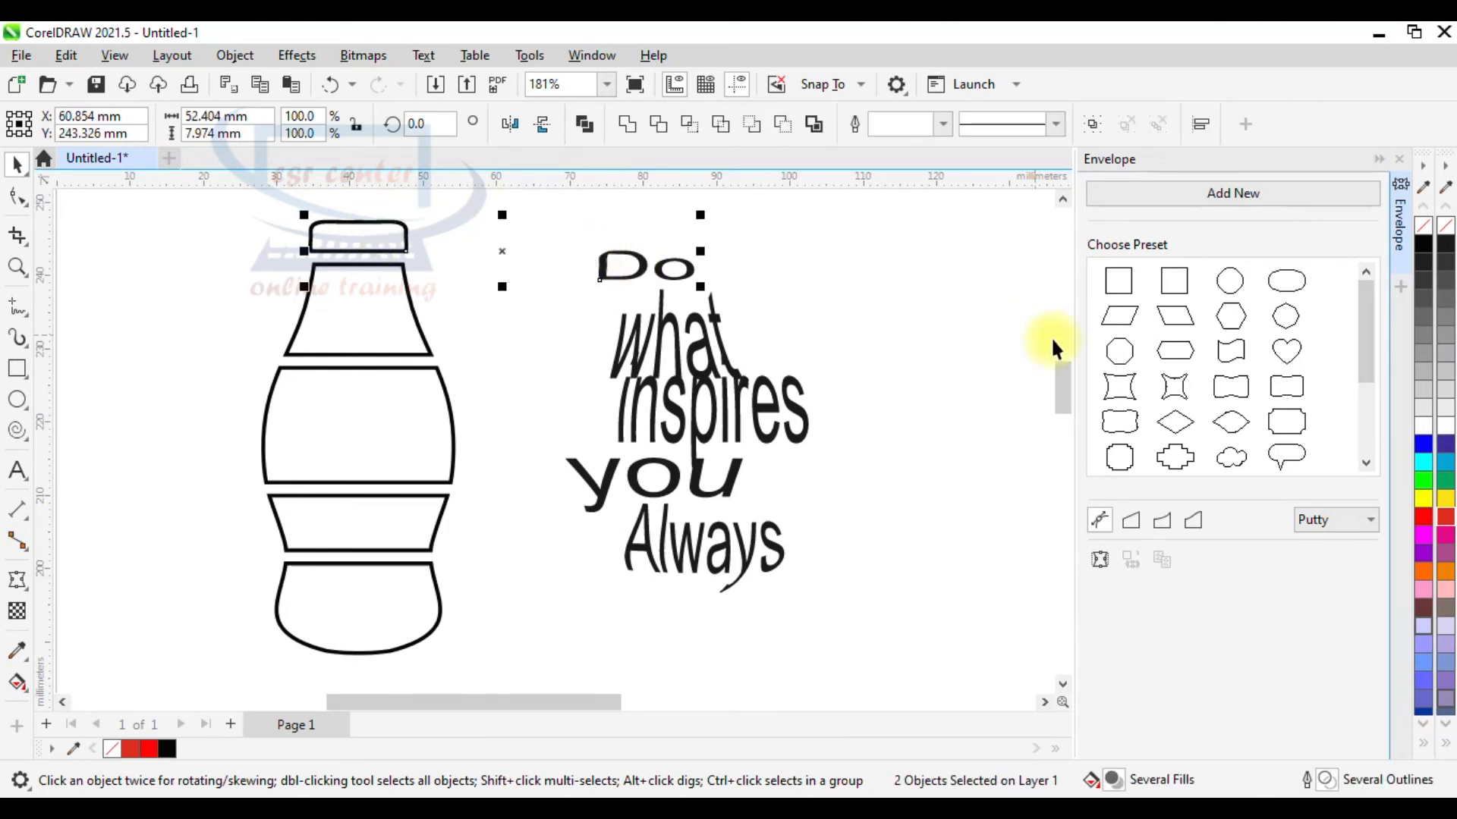
key(c)
key(e)
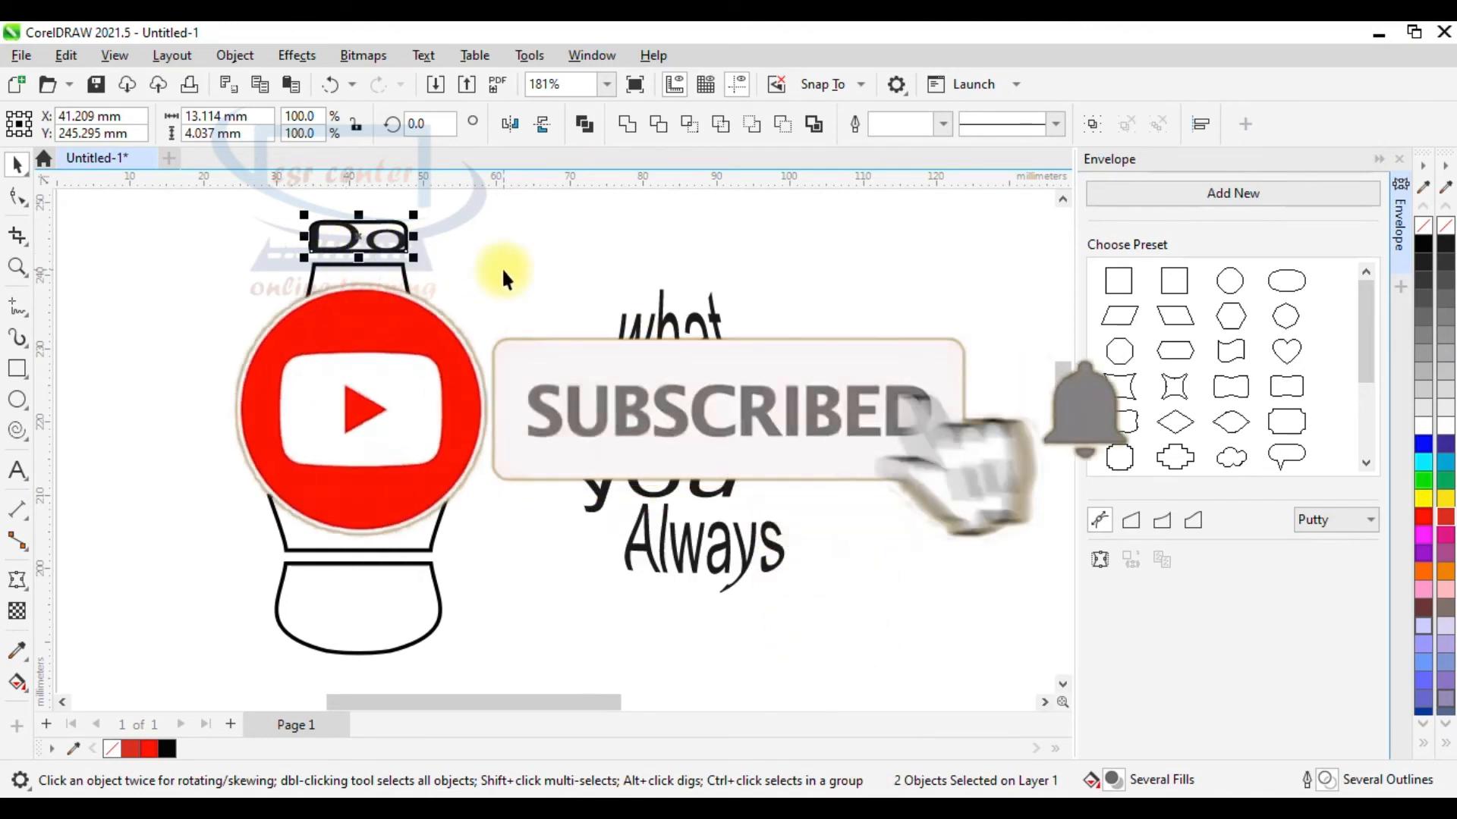
Align the word "what" horizontally and vertically to the center of the bottle's neck section
click(640, 332)
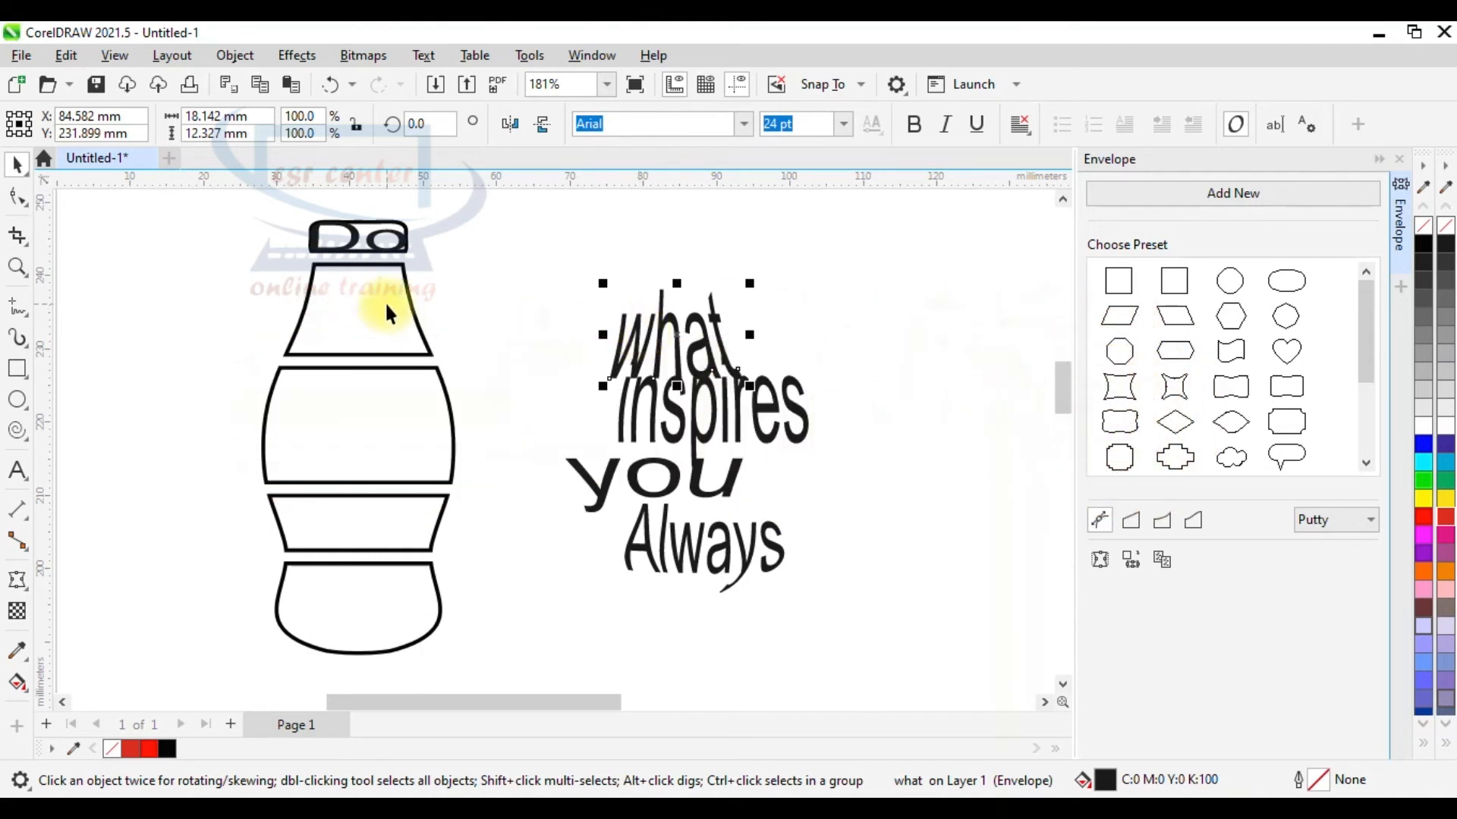
shift+click(387, 305)
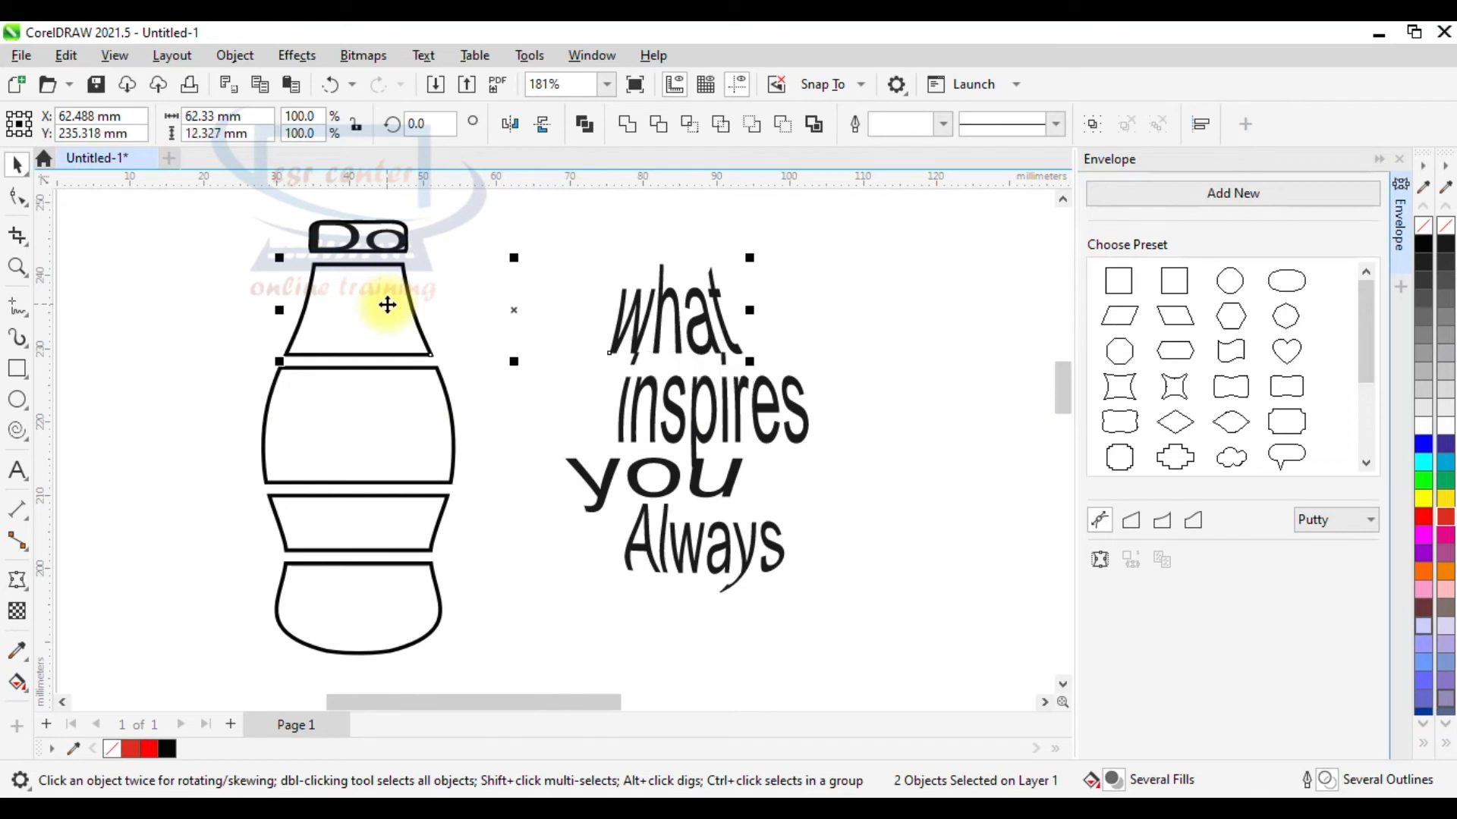
click(386, 305)
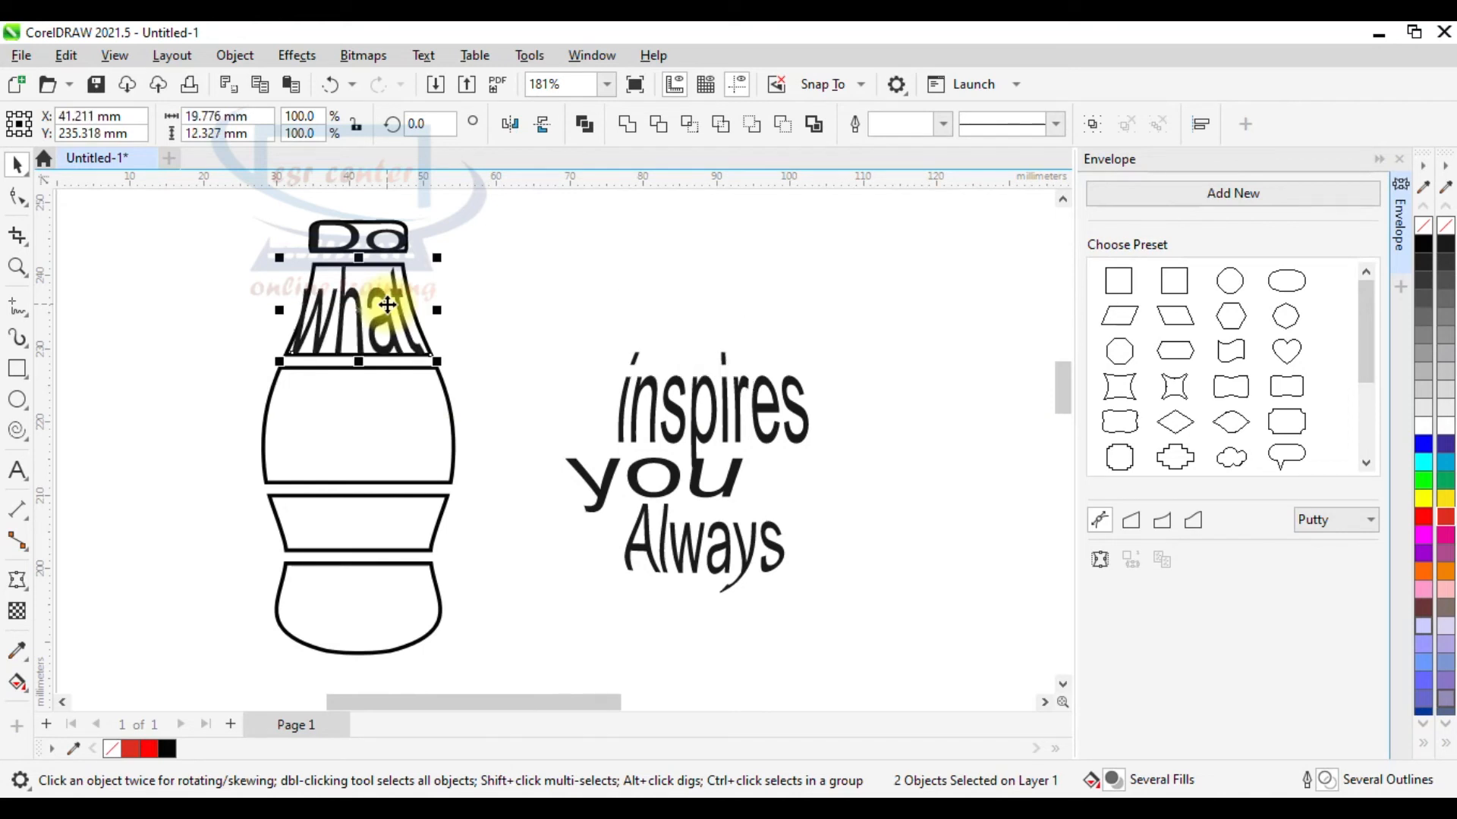
Align the word "inspires" horizontally and vertically to the center of the bottle's large middle section
click(631, 391)
shift+click(448, 430)
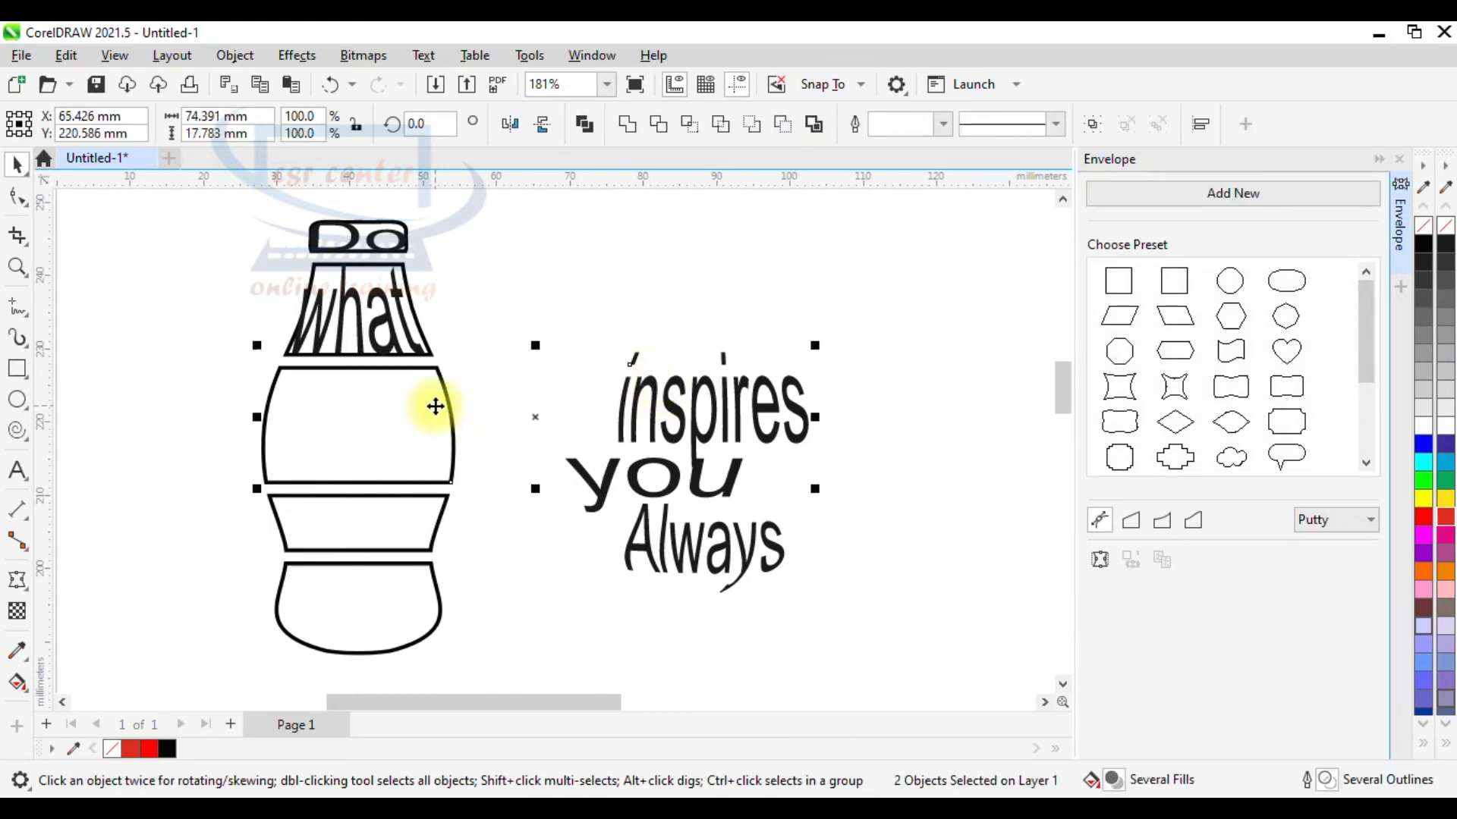
key(e)
key(c)
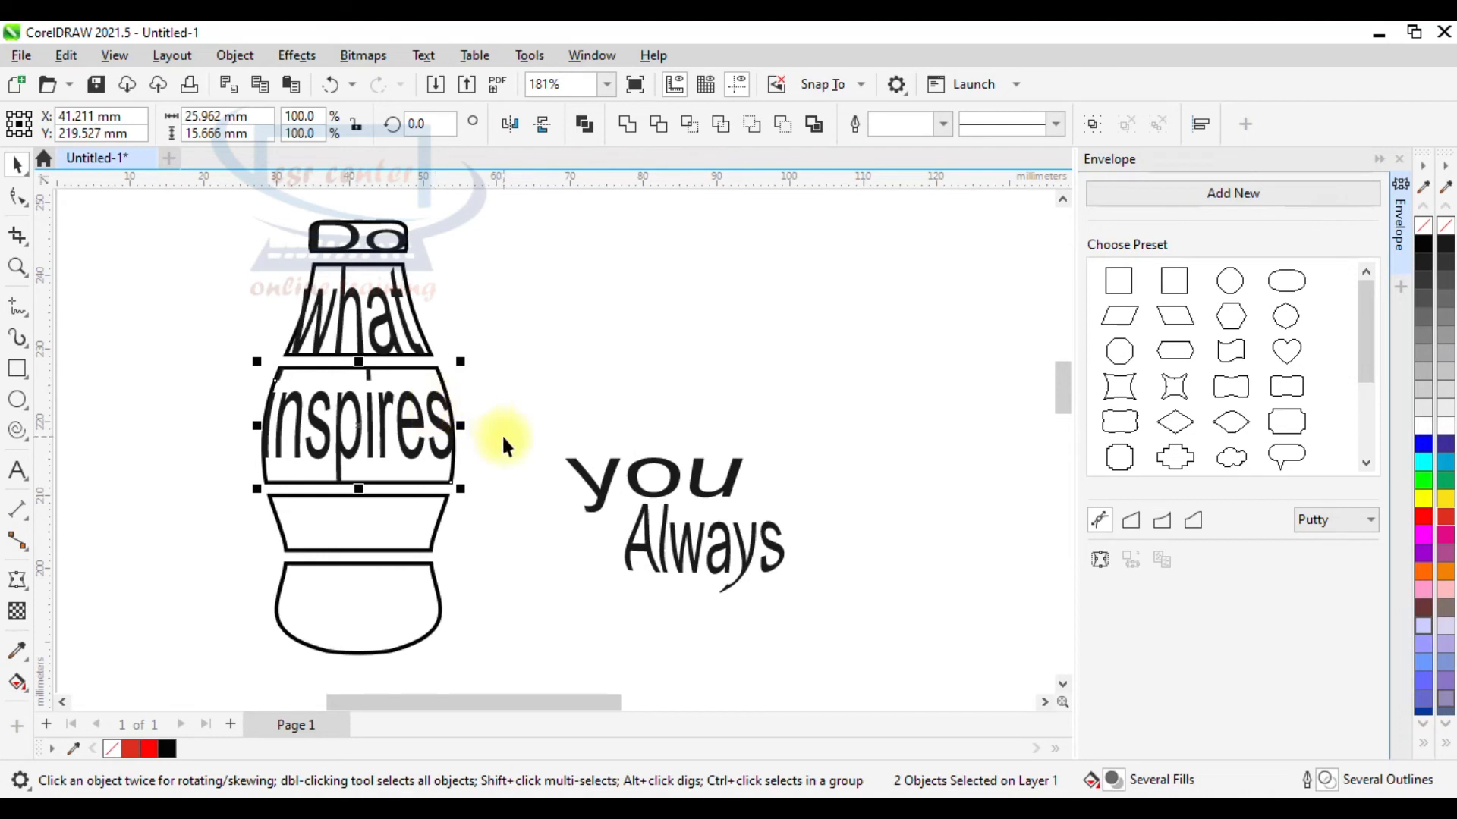
Align the word "you" horizontally and vertically to the center of the bottle's fourth section
click(607, 488)
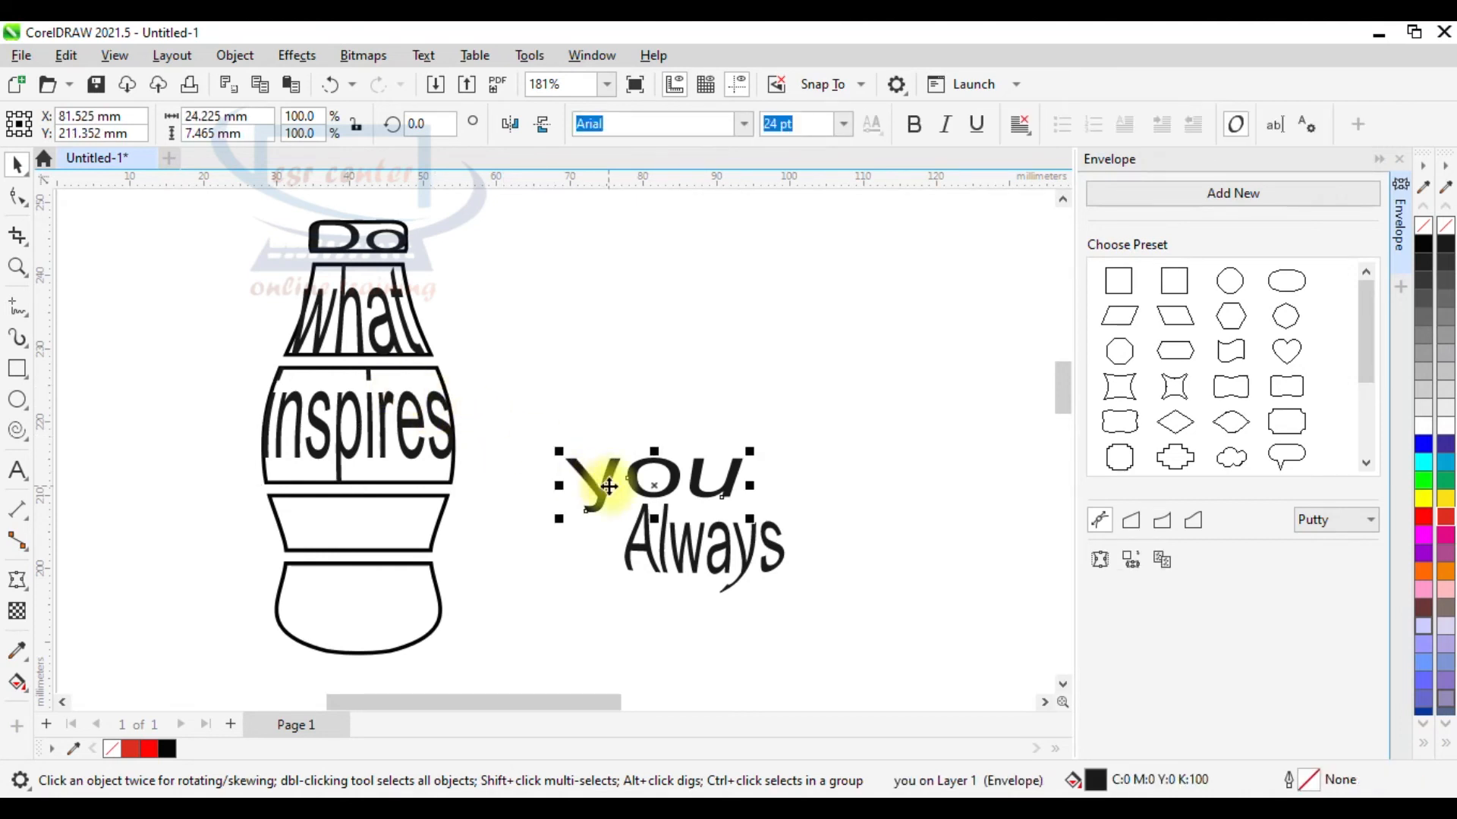
shift+click(396, 517)
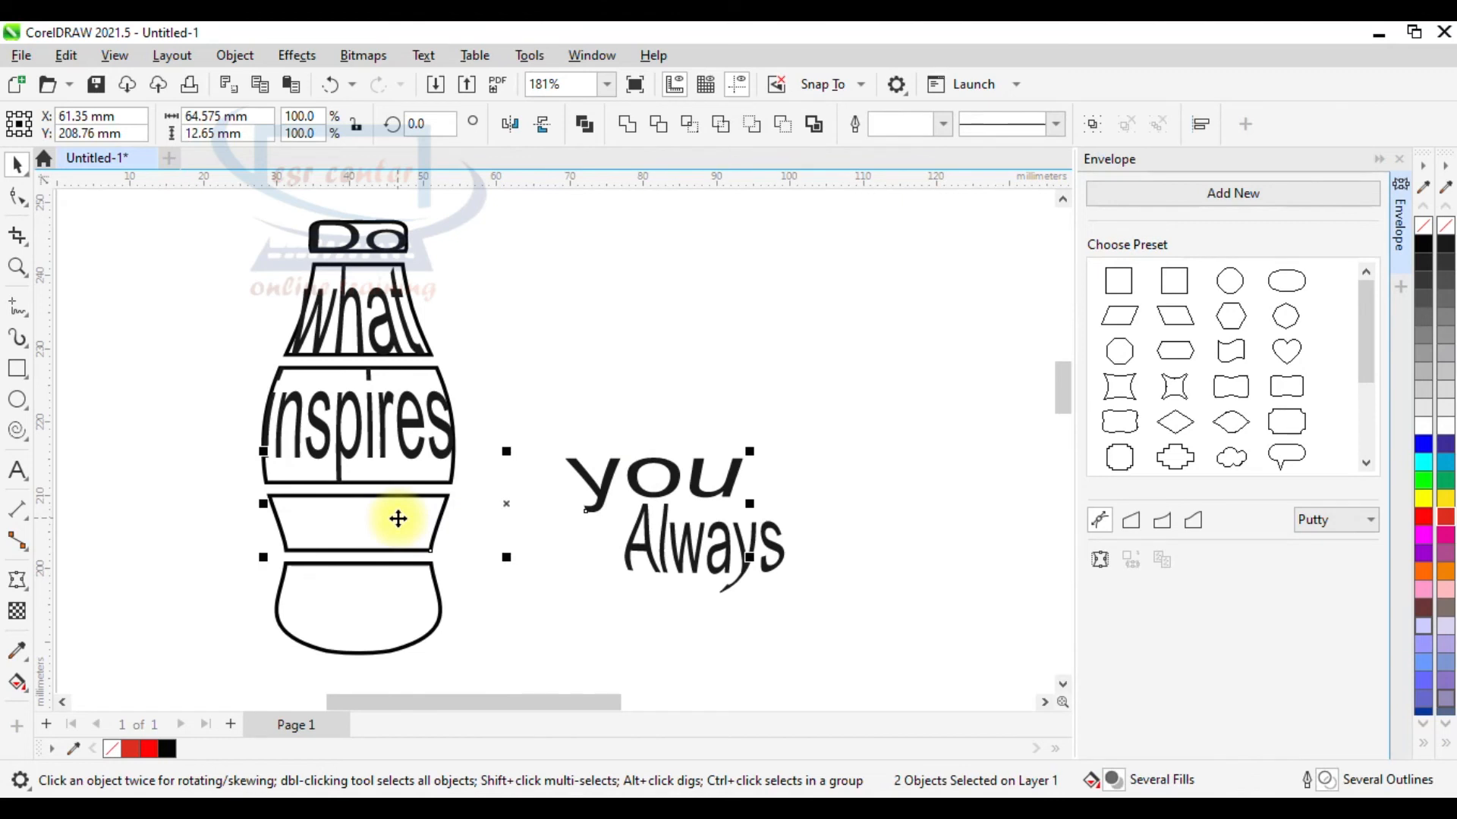
key(e)
key(c)
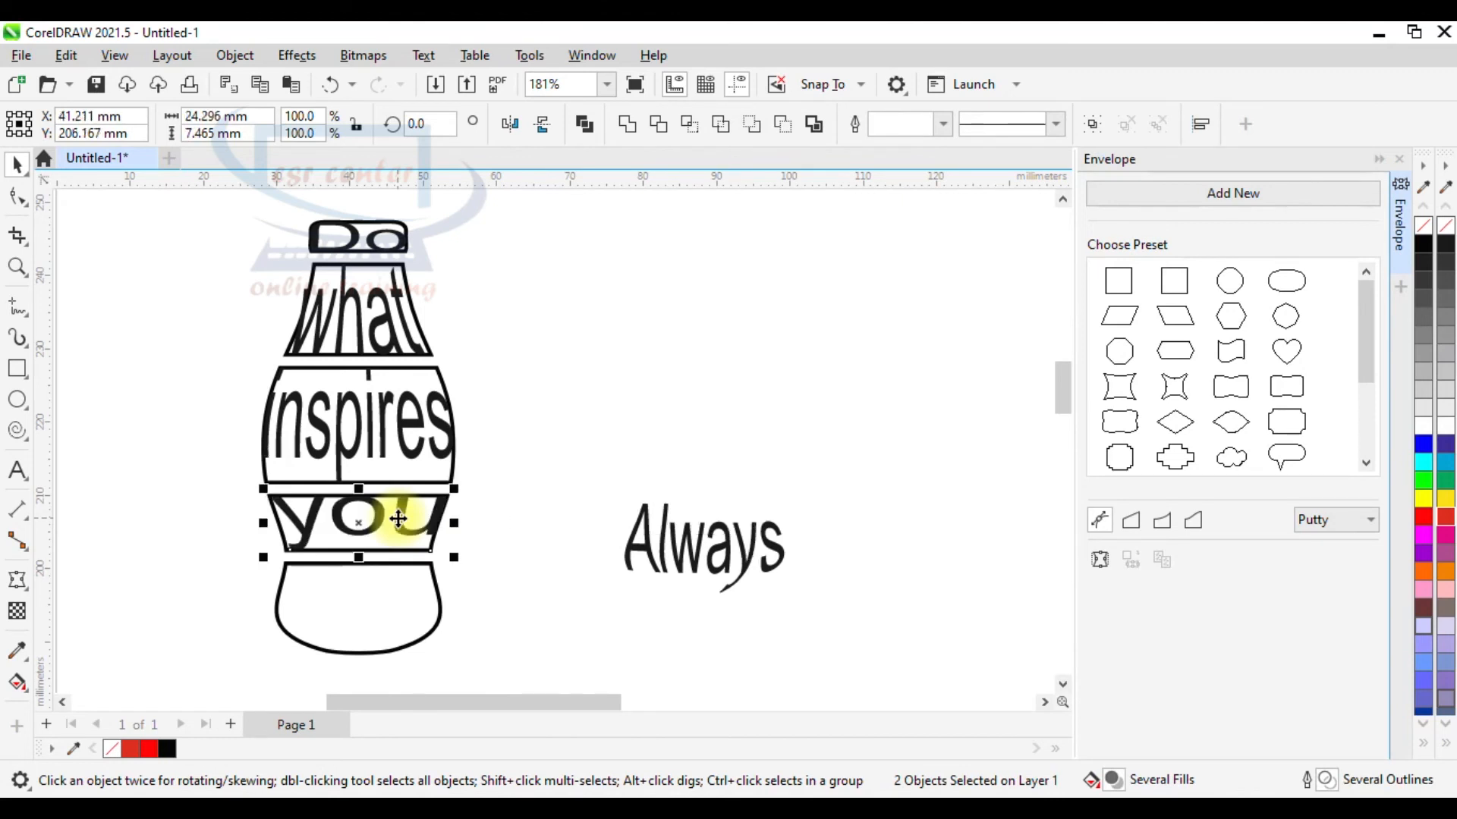
Align the word "Always" horizontally and vertically to the center of the bottle's base section, and close the Envelope docker
click(651, 549)
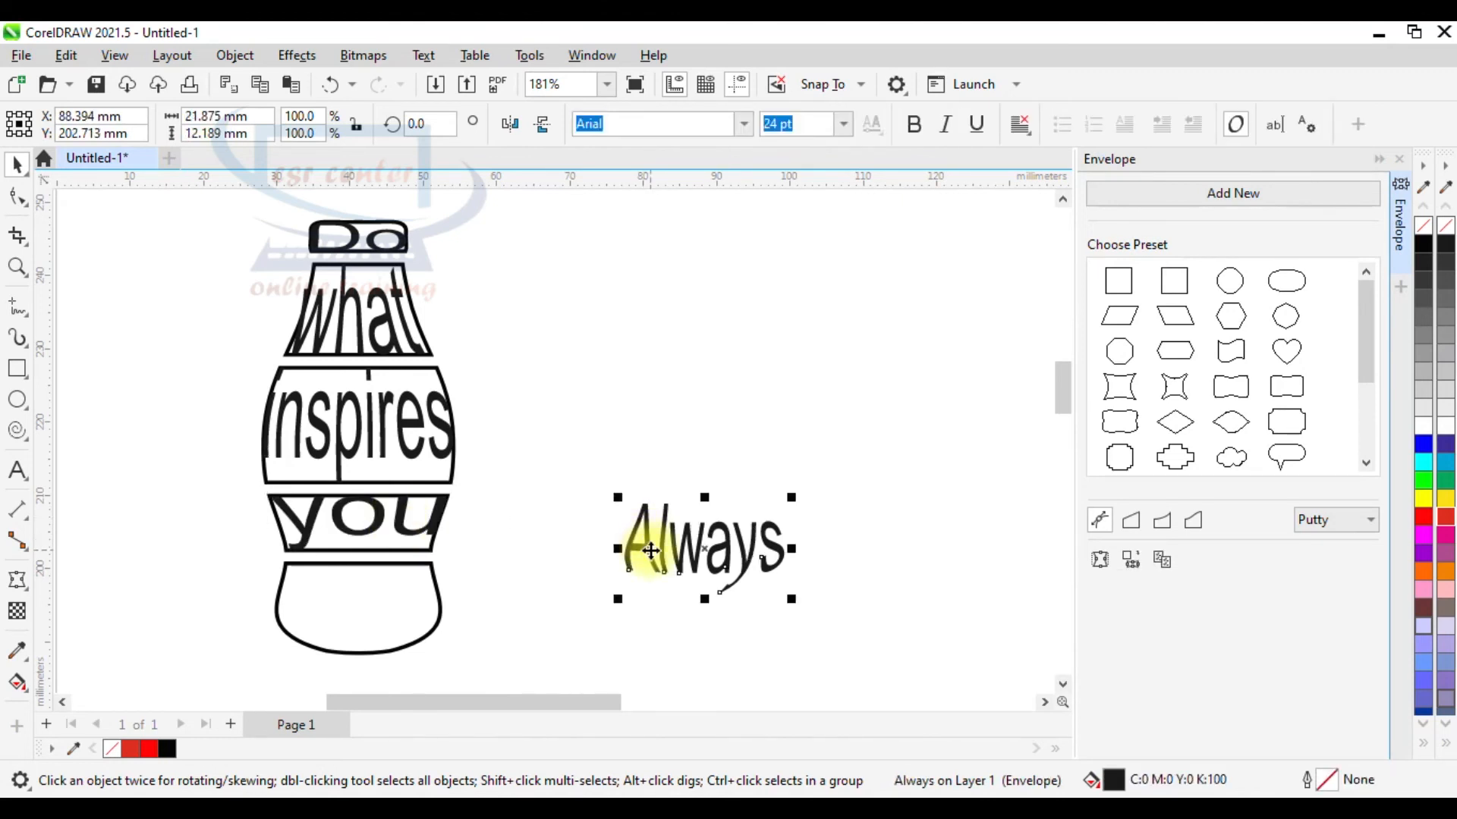
shift+click(418, 611)
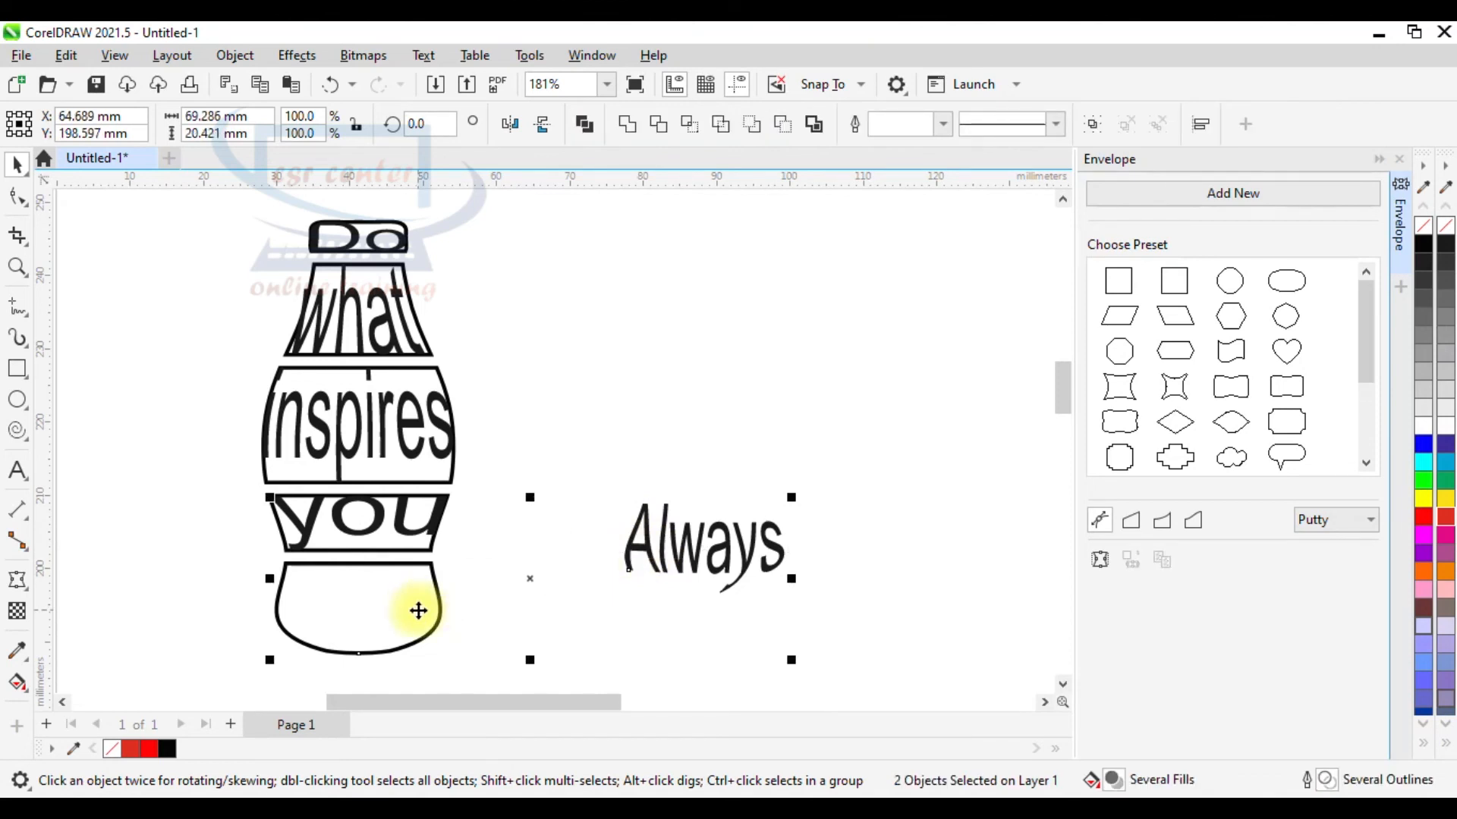
key(e)
key(c)
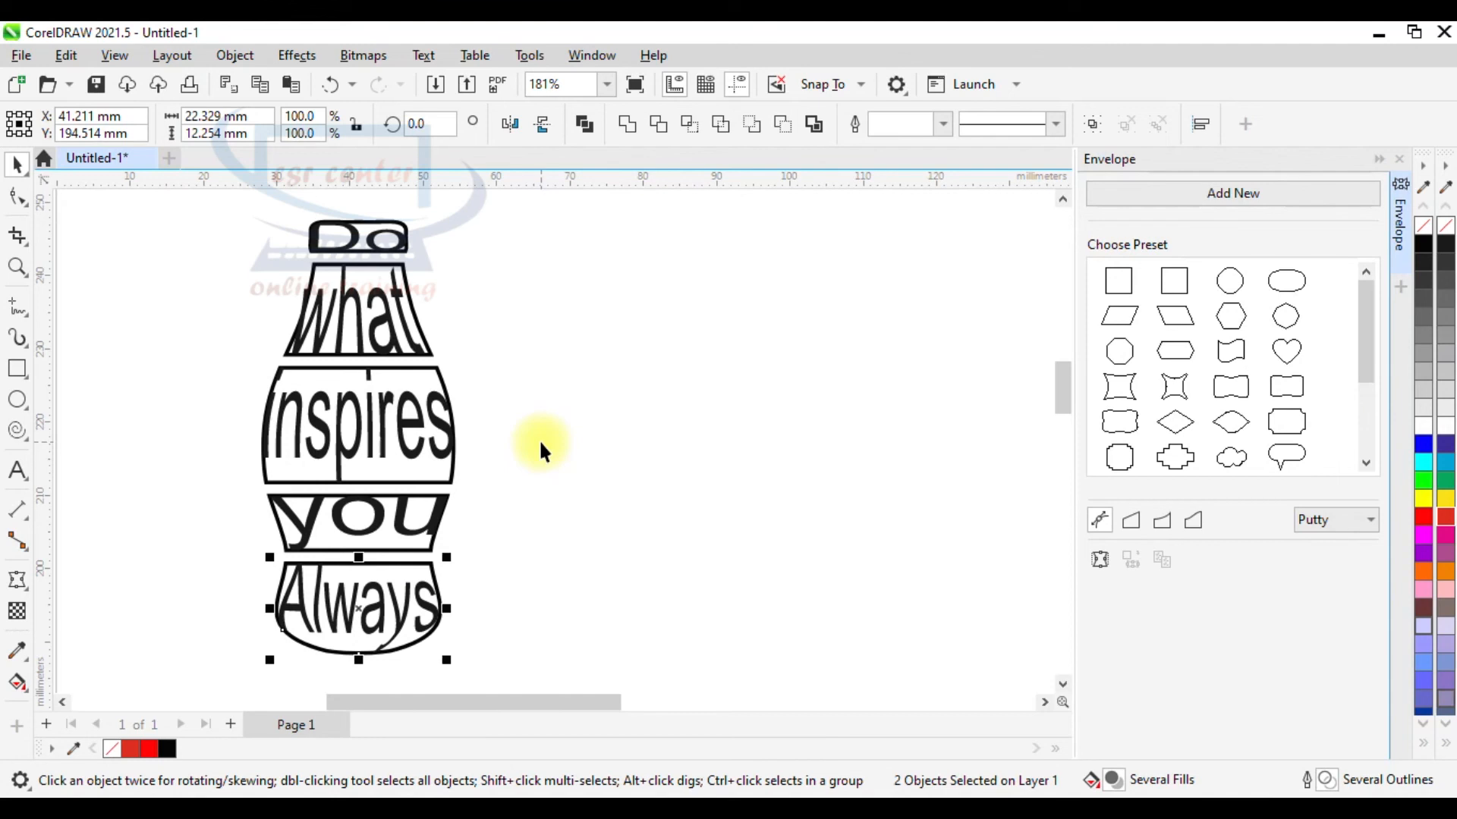
click(658, 447)
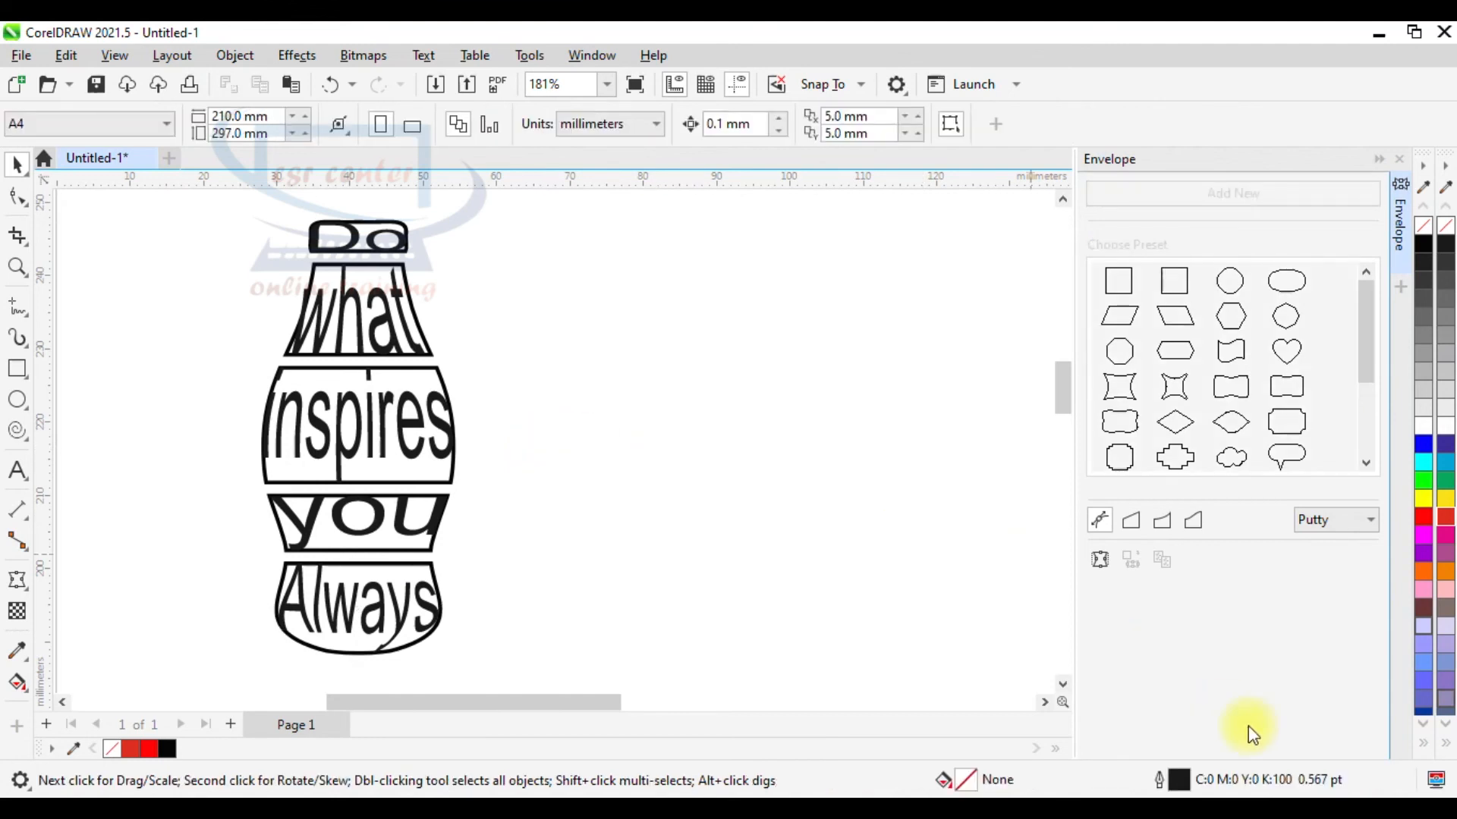
click(1399, 160)
Shrink the word "what" to about 17.6 by 11.9 mm, pulling its upper-left corner further inside the neck outline
scroll(497, 220, up, 5)
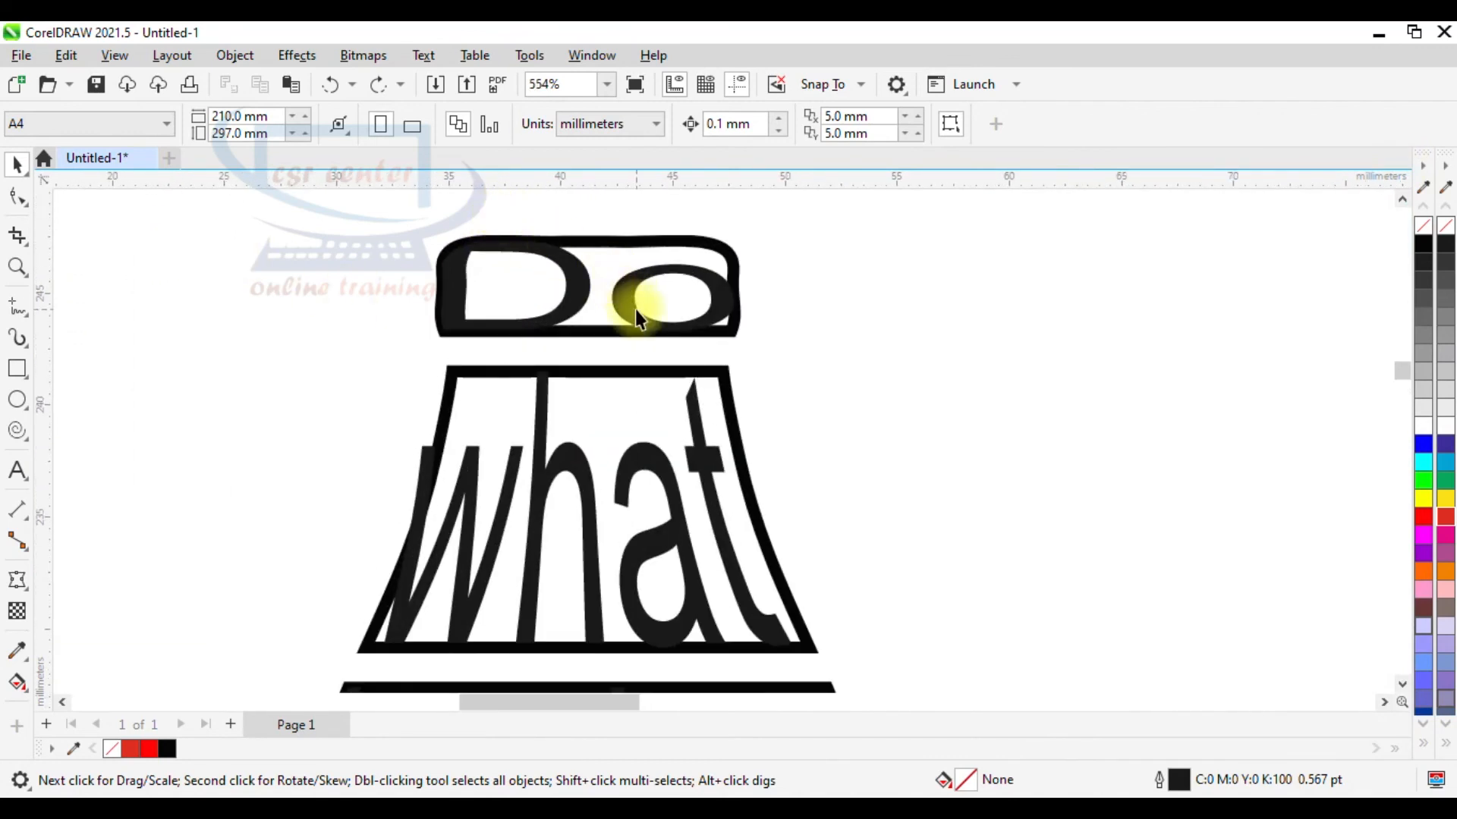
scroll(429, 523, up, 2)
click(494, 442)
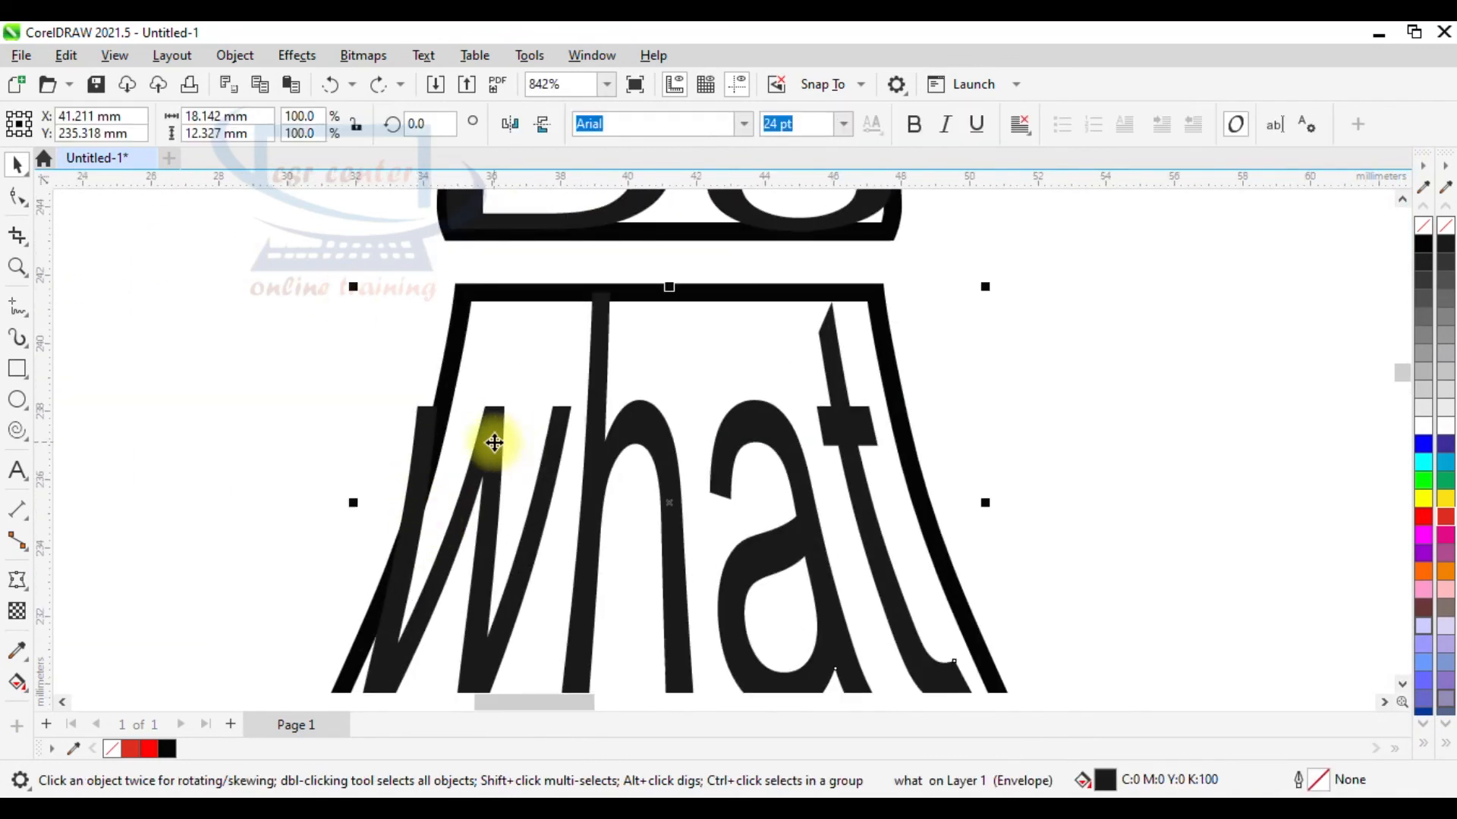
scroll(494, 442, down, 2)
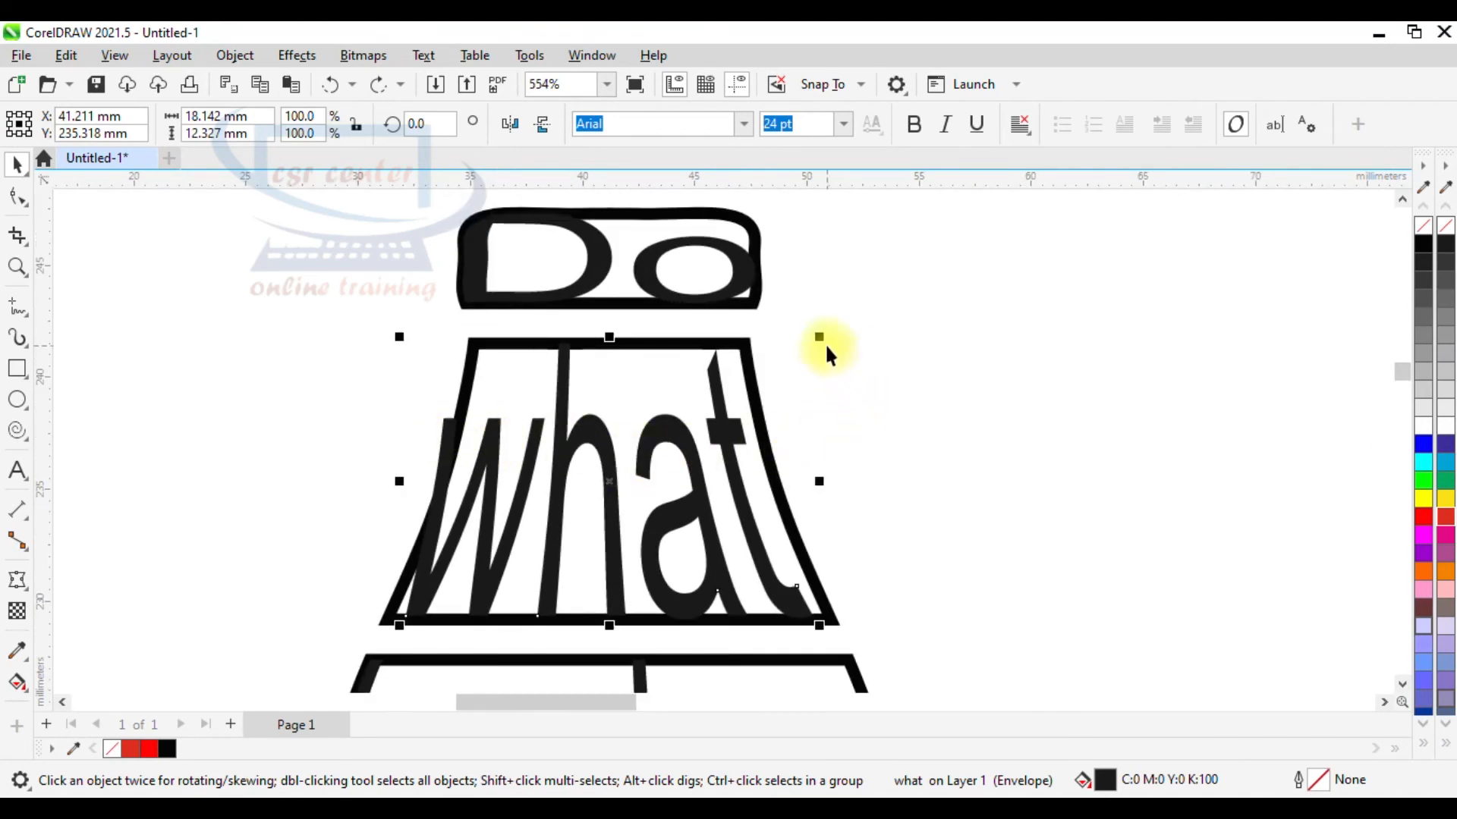
drag(401, 336, 415, 346)
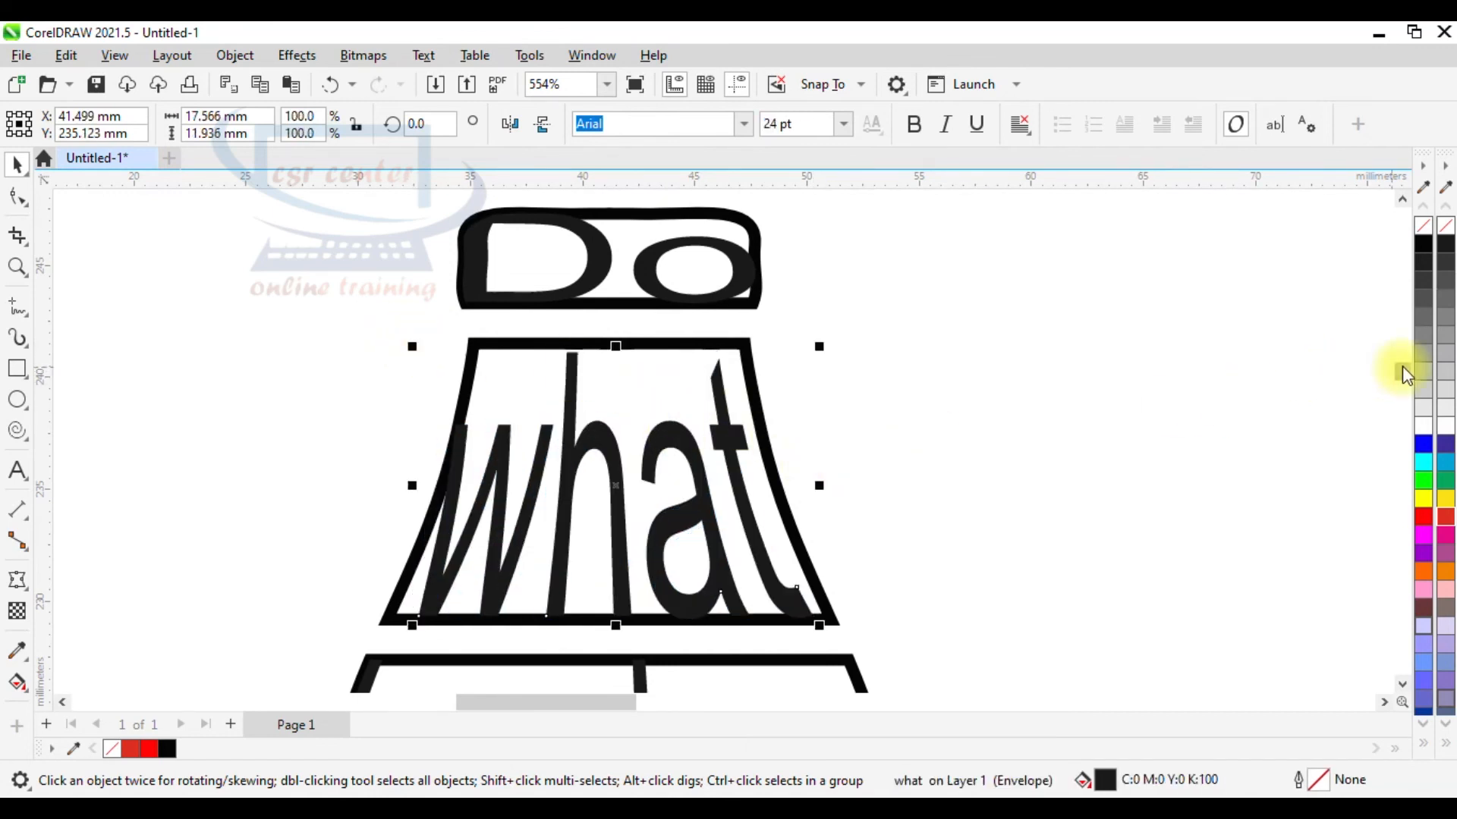
Try to narrow the word "inspires" slightly from its left side within the large middle section
scroll(1402, 372, down, 3)
click(601, 354)
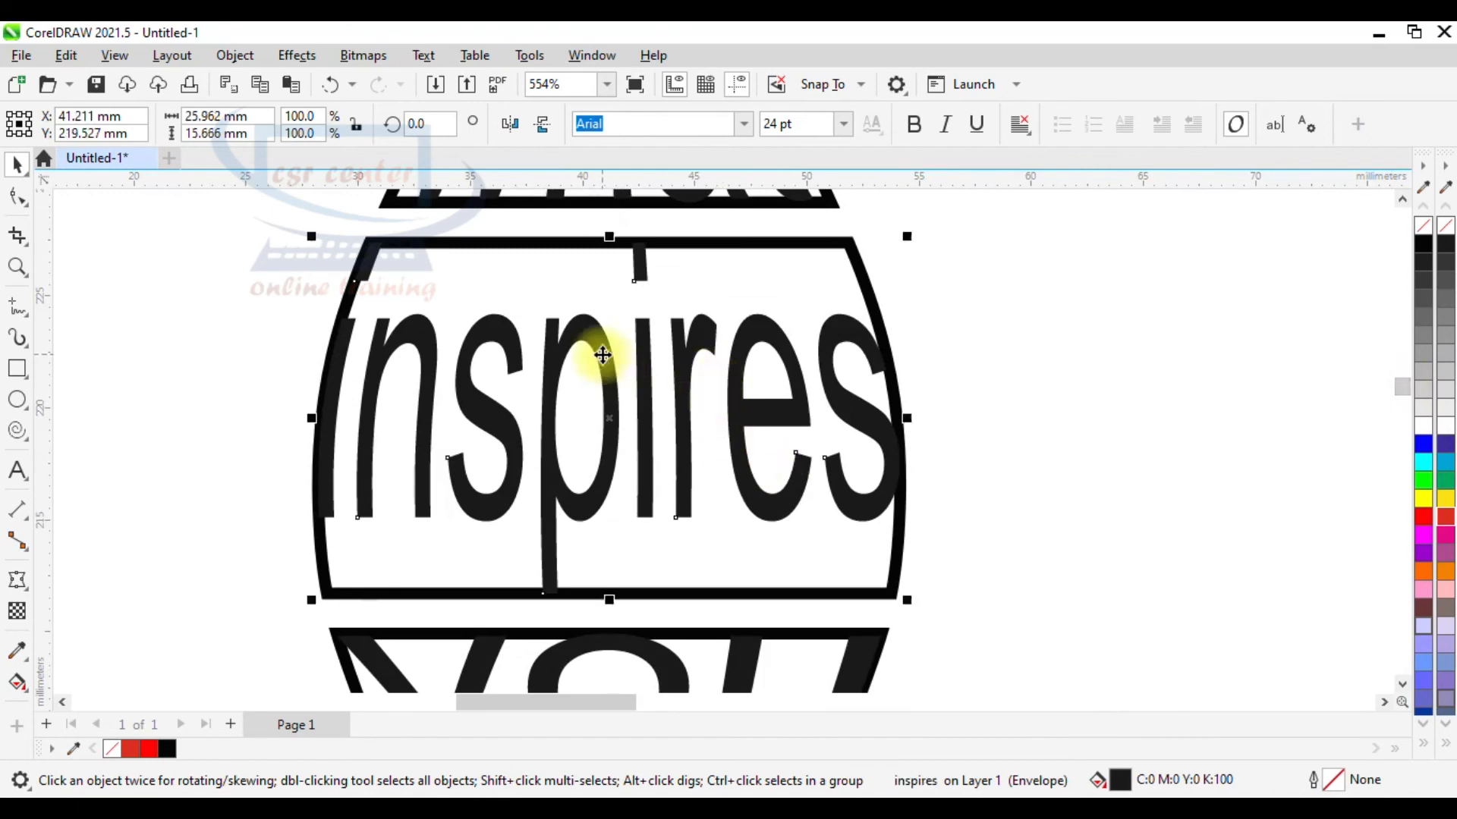
drag(307, 413, 318, 413)
key(Escape)
Undo the last word resize
scroll(1402, 403, down, 3)
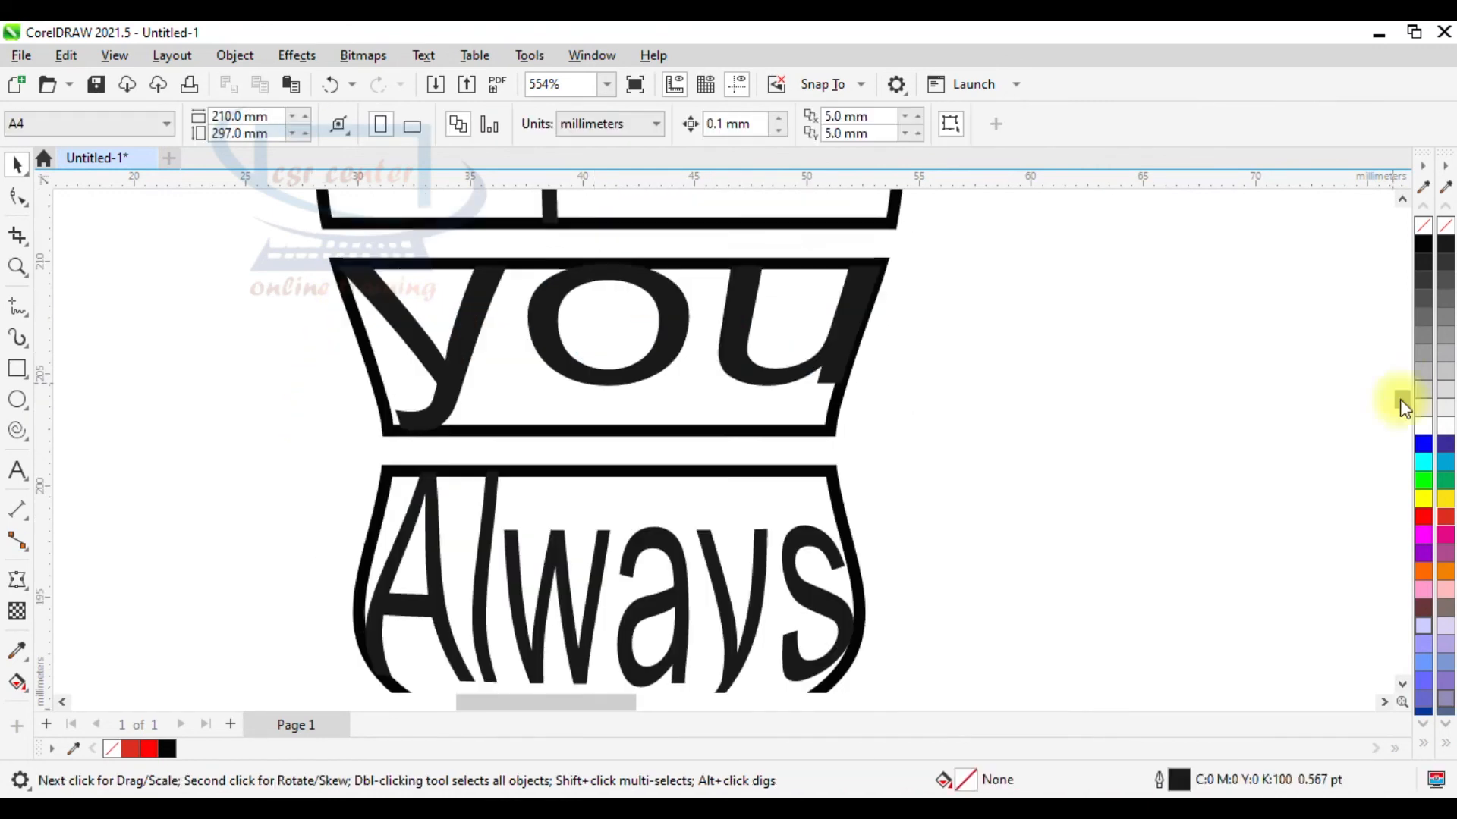
click(777, 364)
scroll(1050, 503, down, 2)
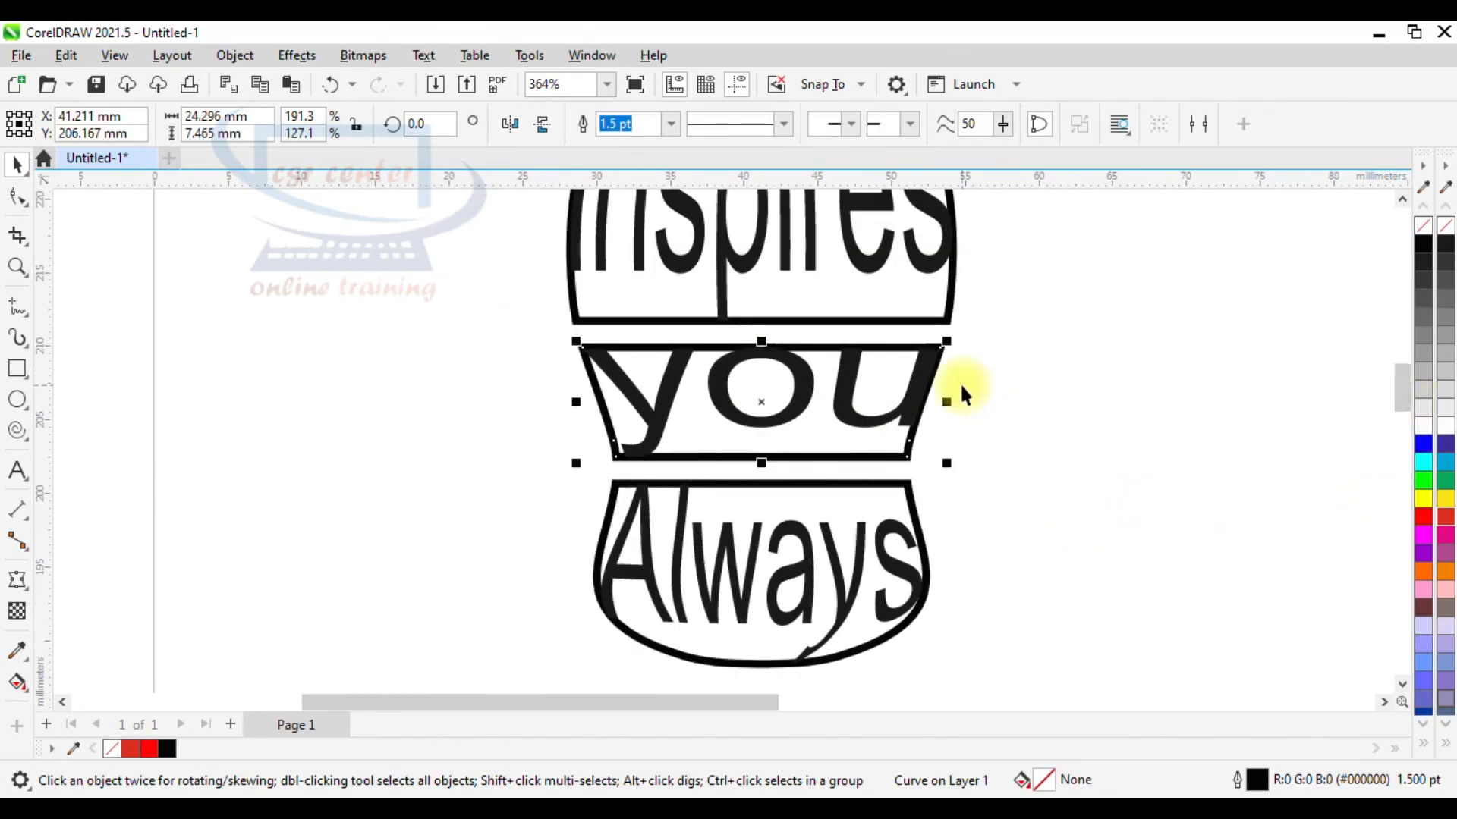
scroll(963, 393, down, 3)
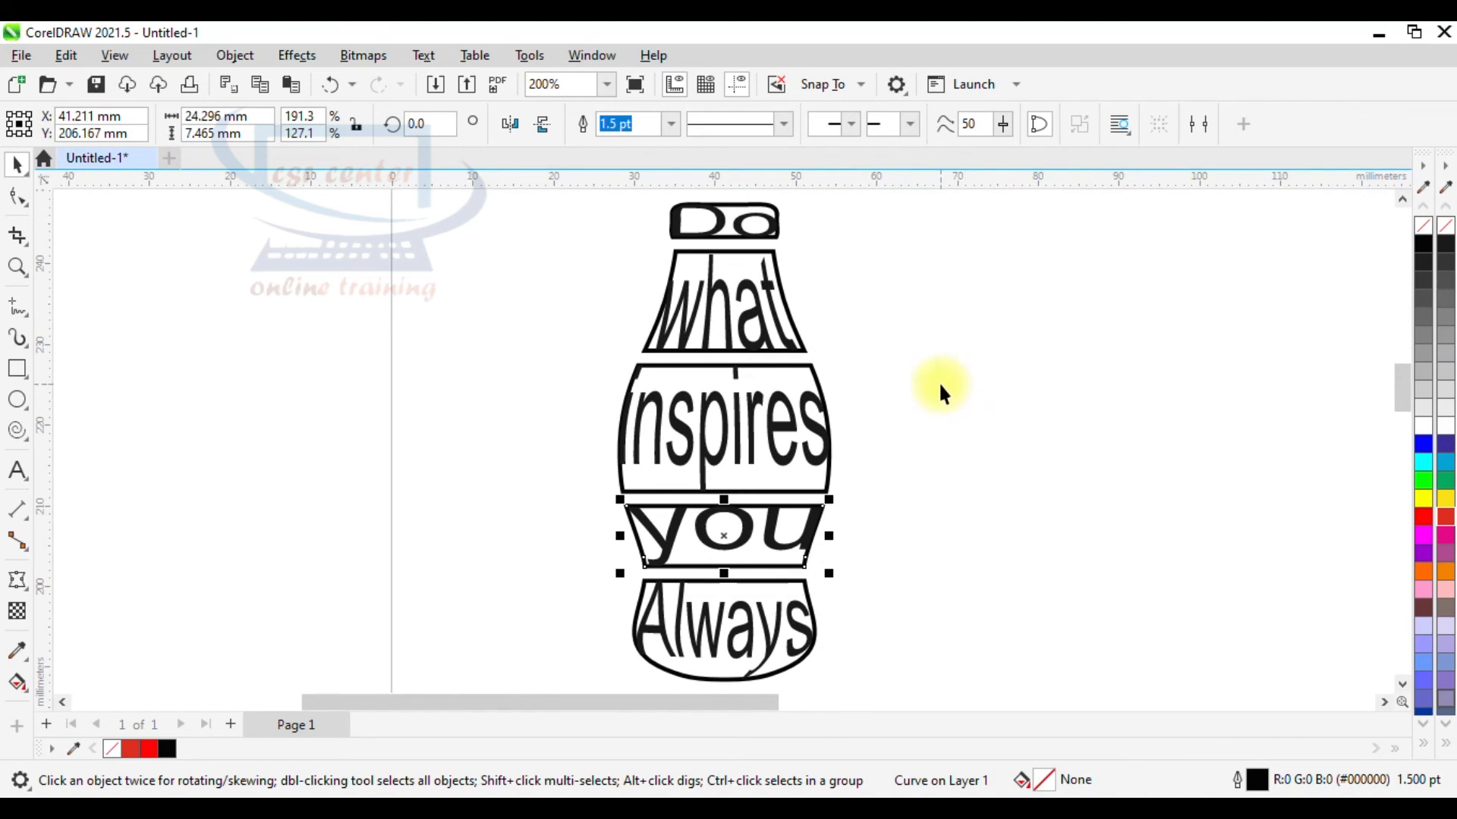
key(ctrl+z)
Nudge the word "Do" together with its cap outline down 0.9 mm, closer to the bottle's neck section
click(679, 242)
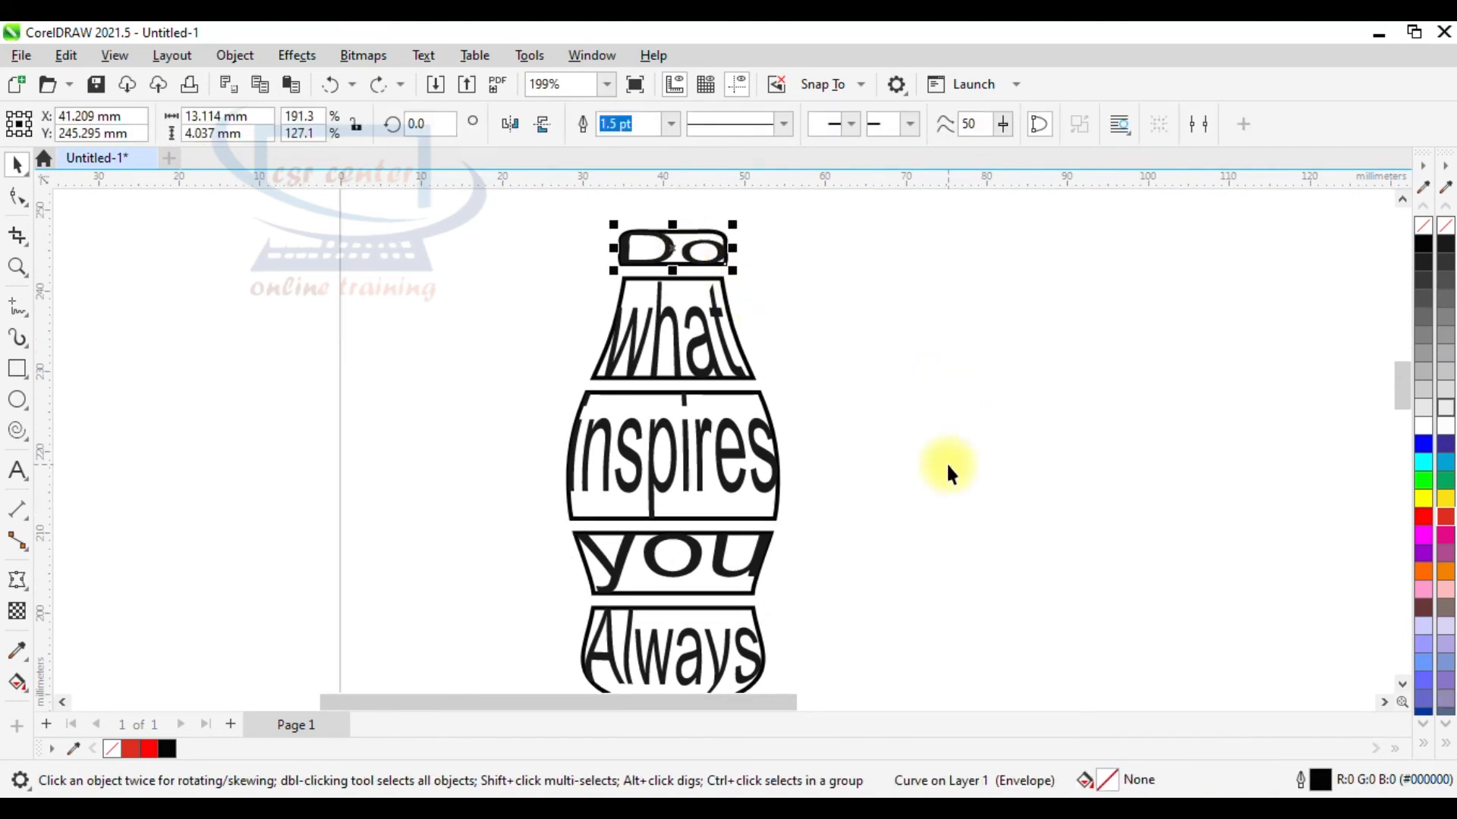
scroll(636, 244, up, 2)
drag(636, 245, 636, 248)
scroll(645, 250, up, 3)
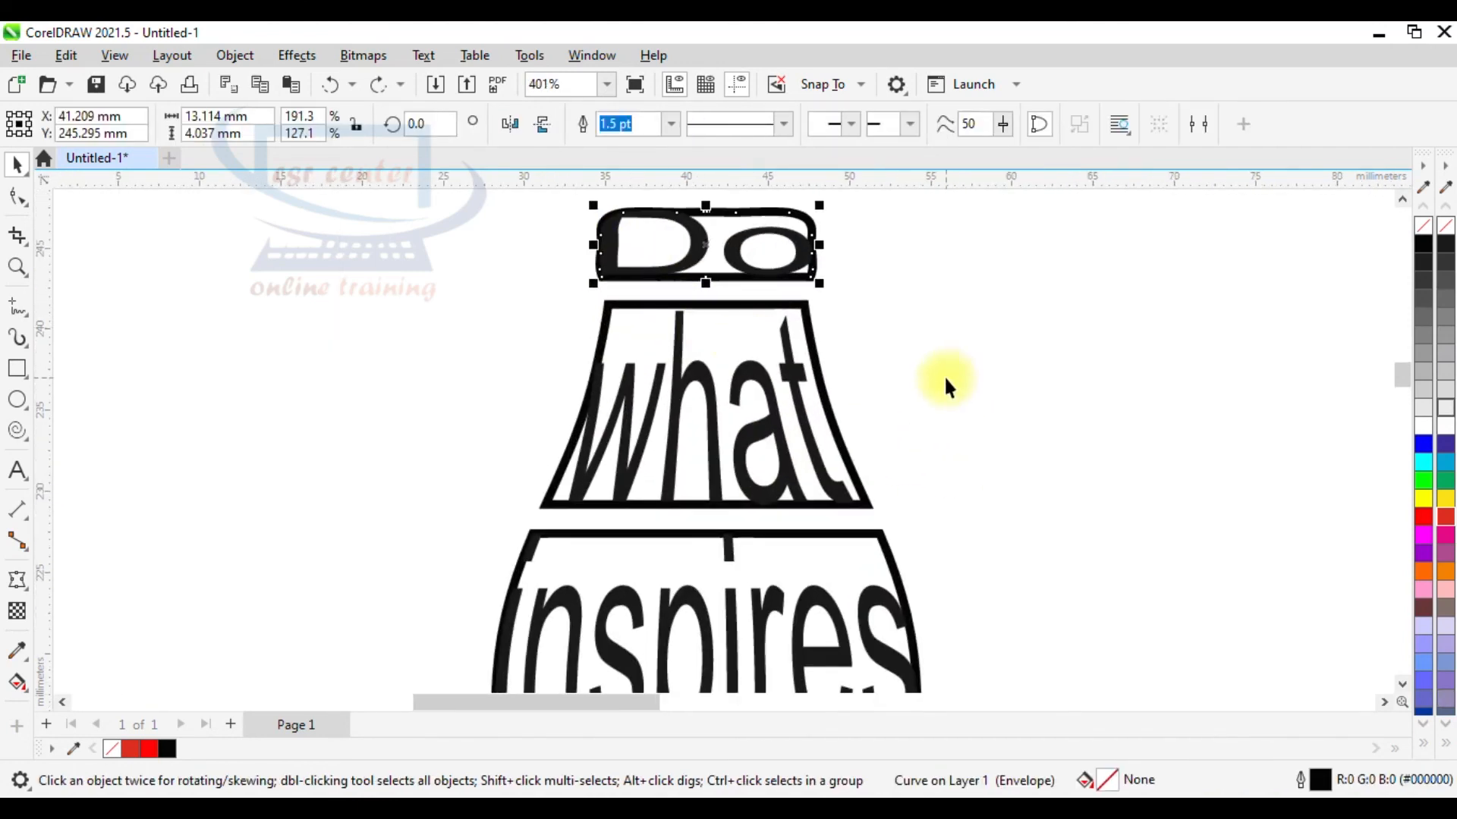
drag(534, 204, 749, 261)
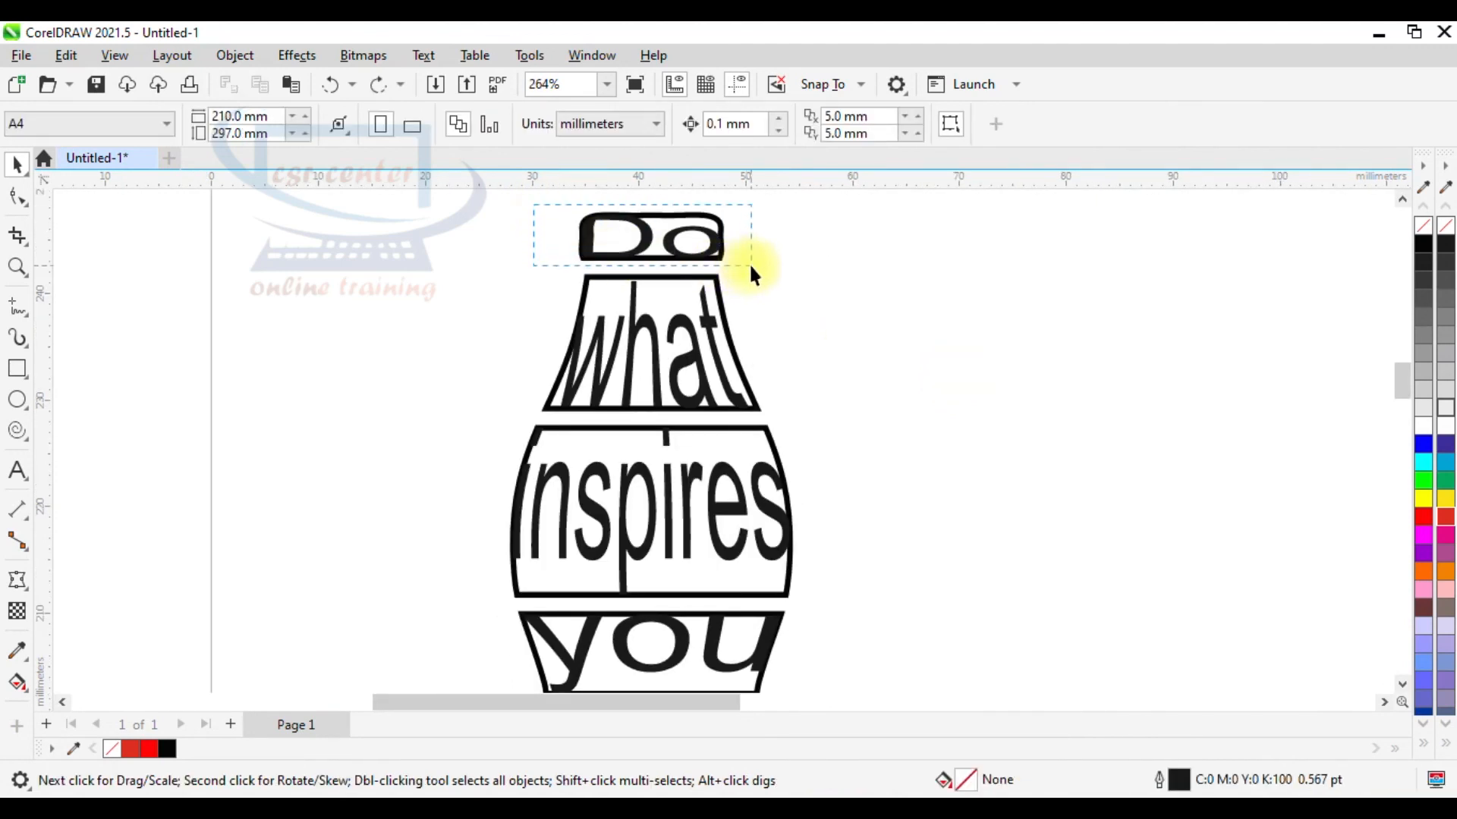
key(Down)
key(Down)
key(Down)
key(Down)
key(Down)
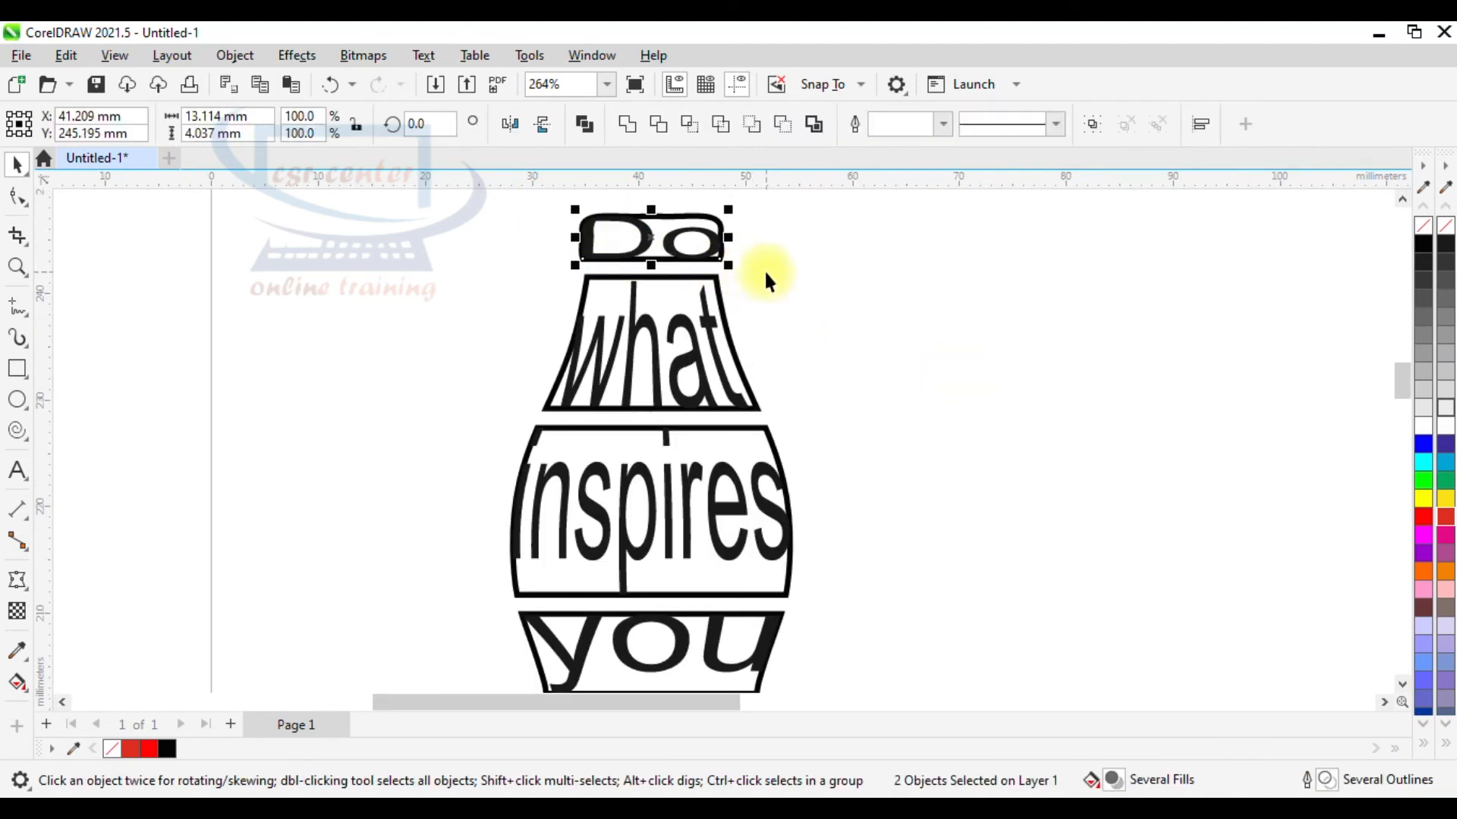
key(Down)
key(Down)
key(Down)
key(Down)
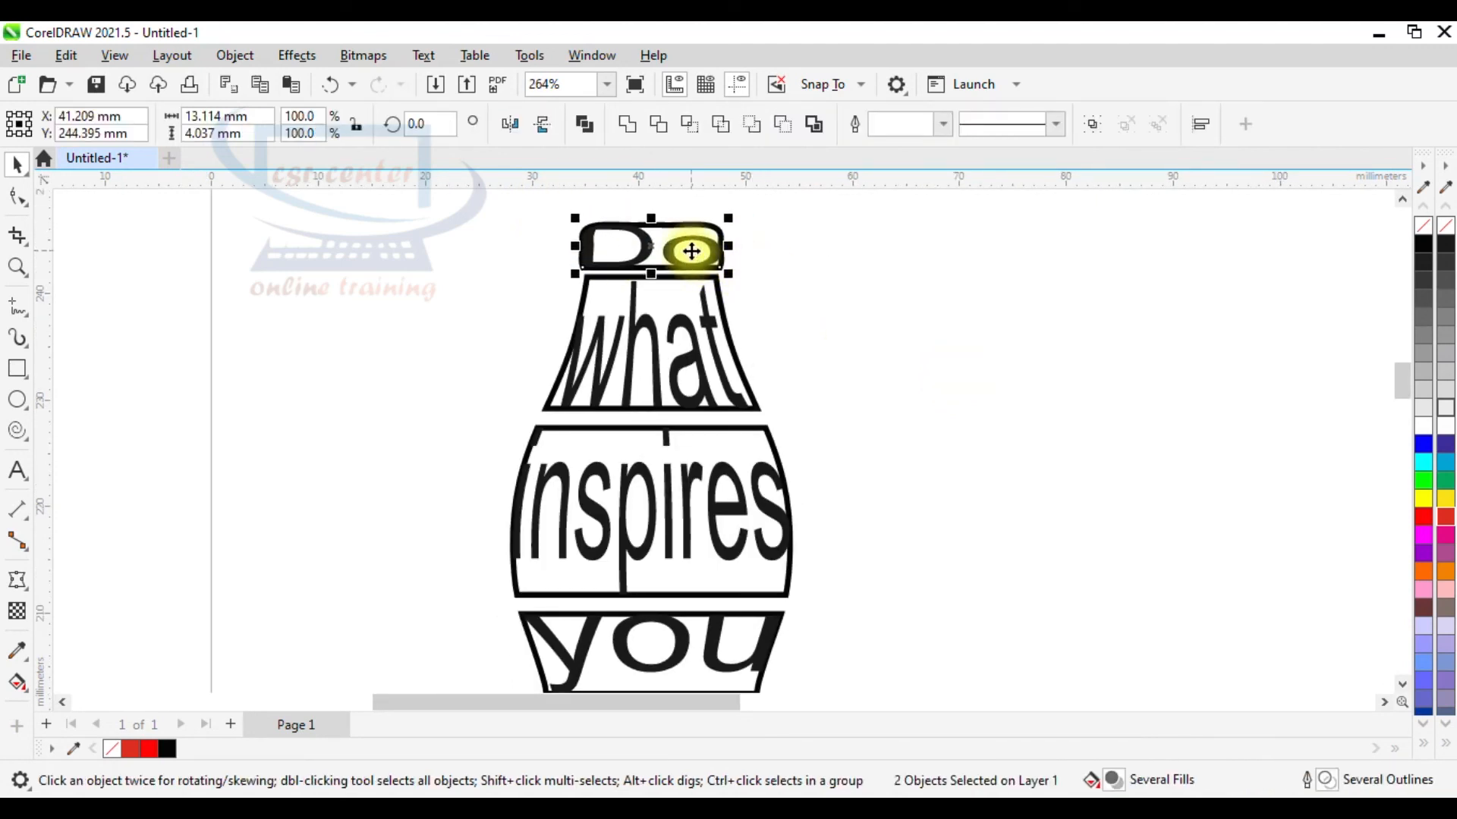
click(458, 449)
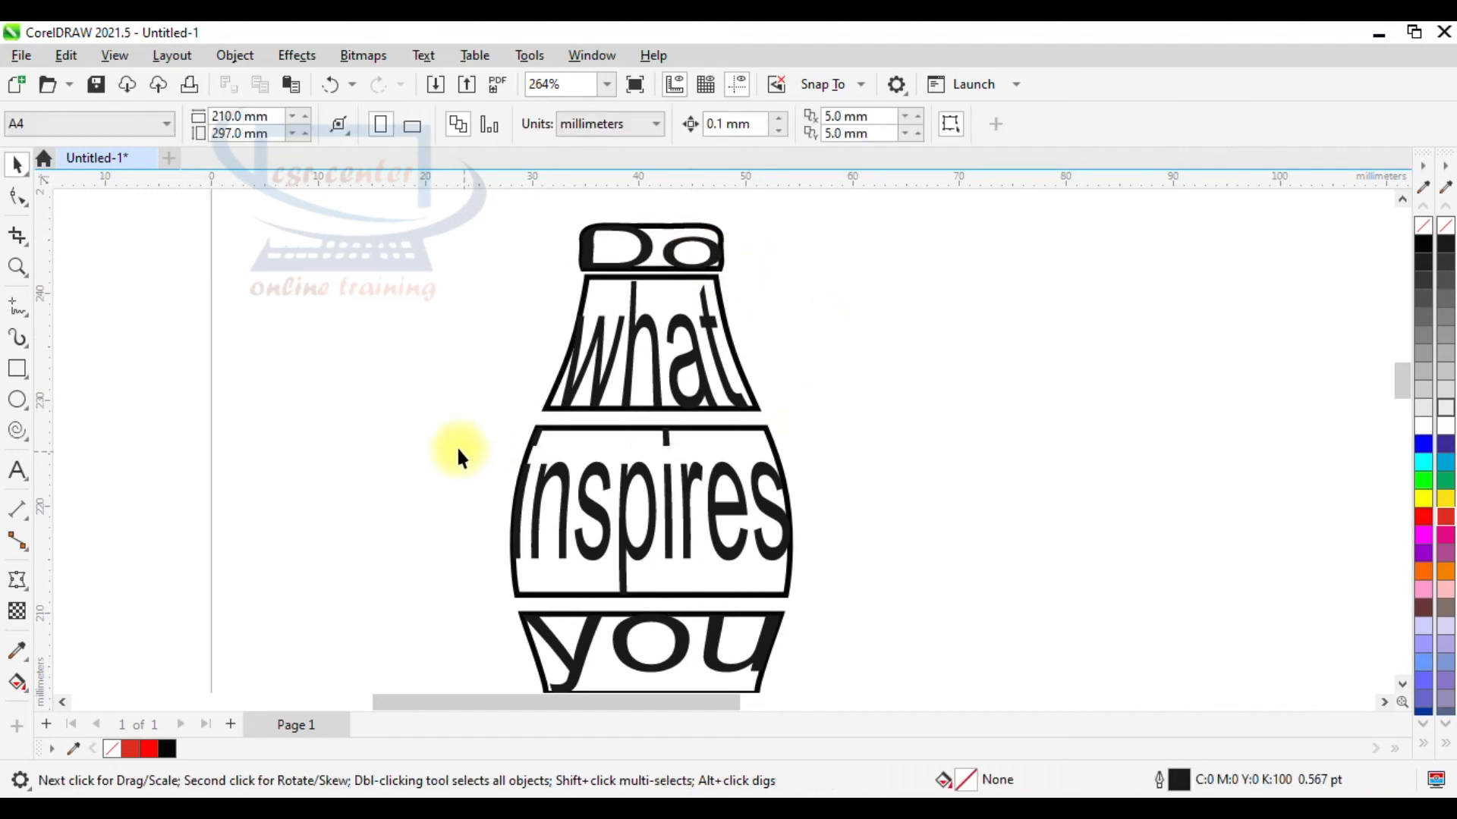
Nudge the "Do" and "what" sections down close to the "inspires" section, and tighten the remaining gaps between the bottle sections
drag(486, 203, 793, 411)
key(Down)
key(Down)
key(Down)
key(Down)
key(Down)
key(Down)
key(Down)
key(Down)
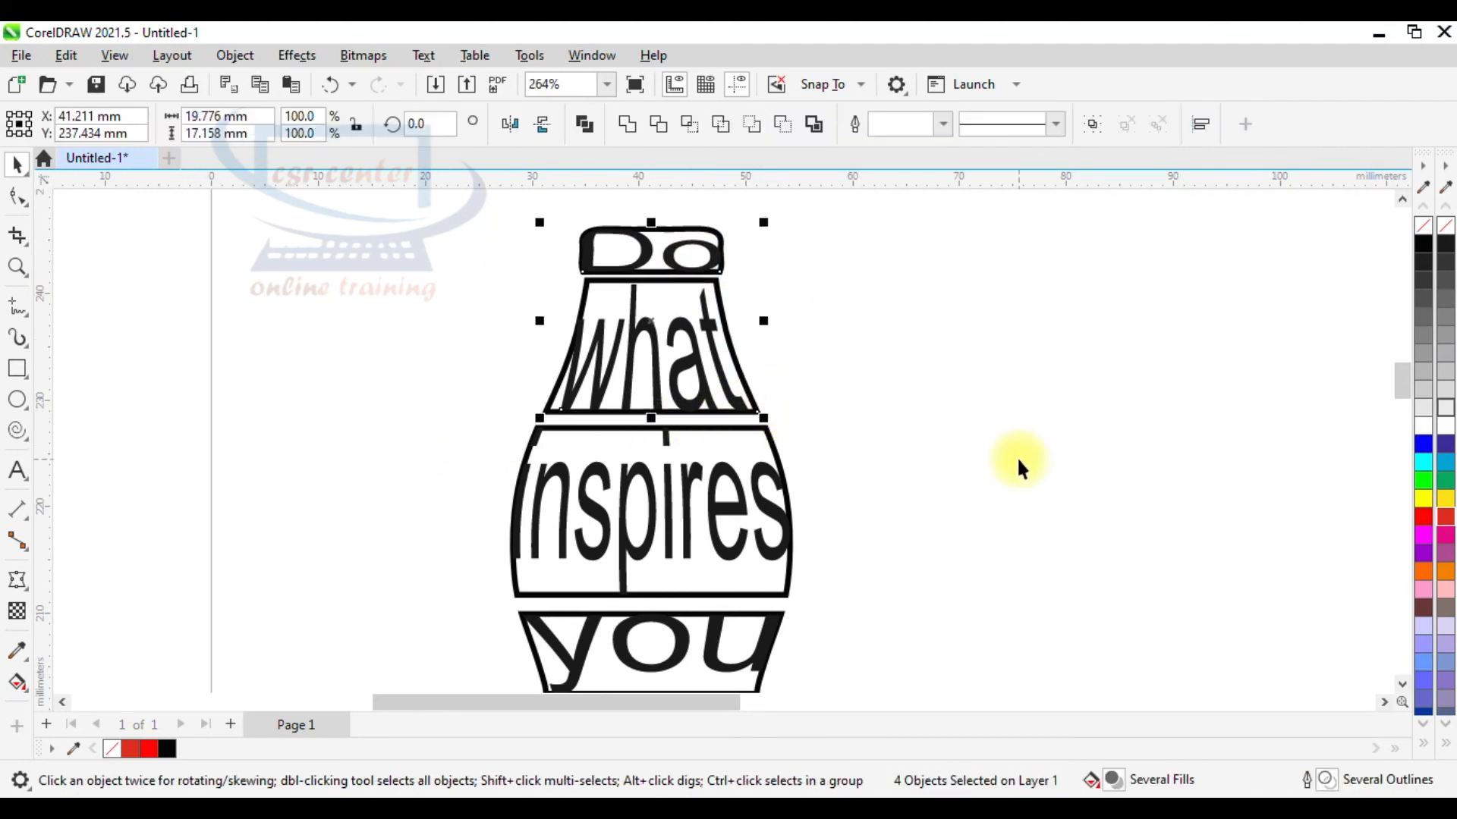
key(Down)
key(Down)
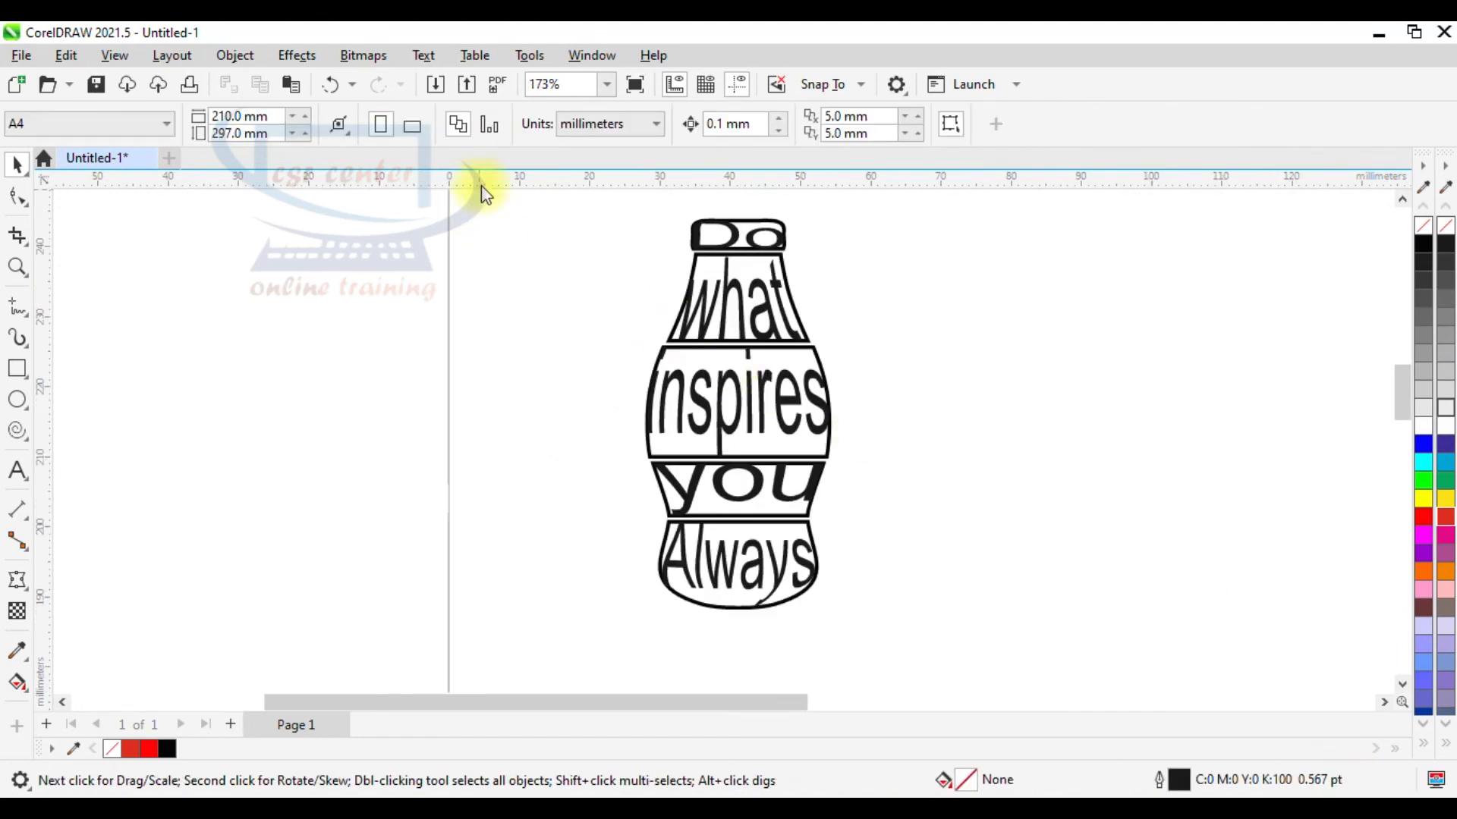
Delete the bottle section outlines around all five words, keeping only the shaped text
drag(581, 208, 884, 645)
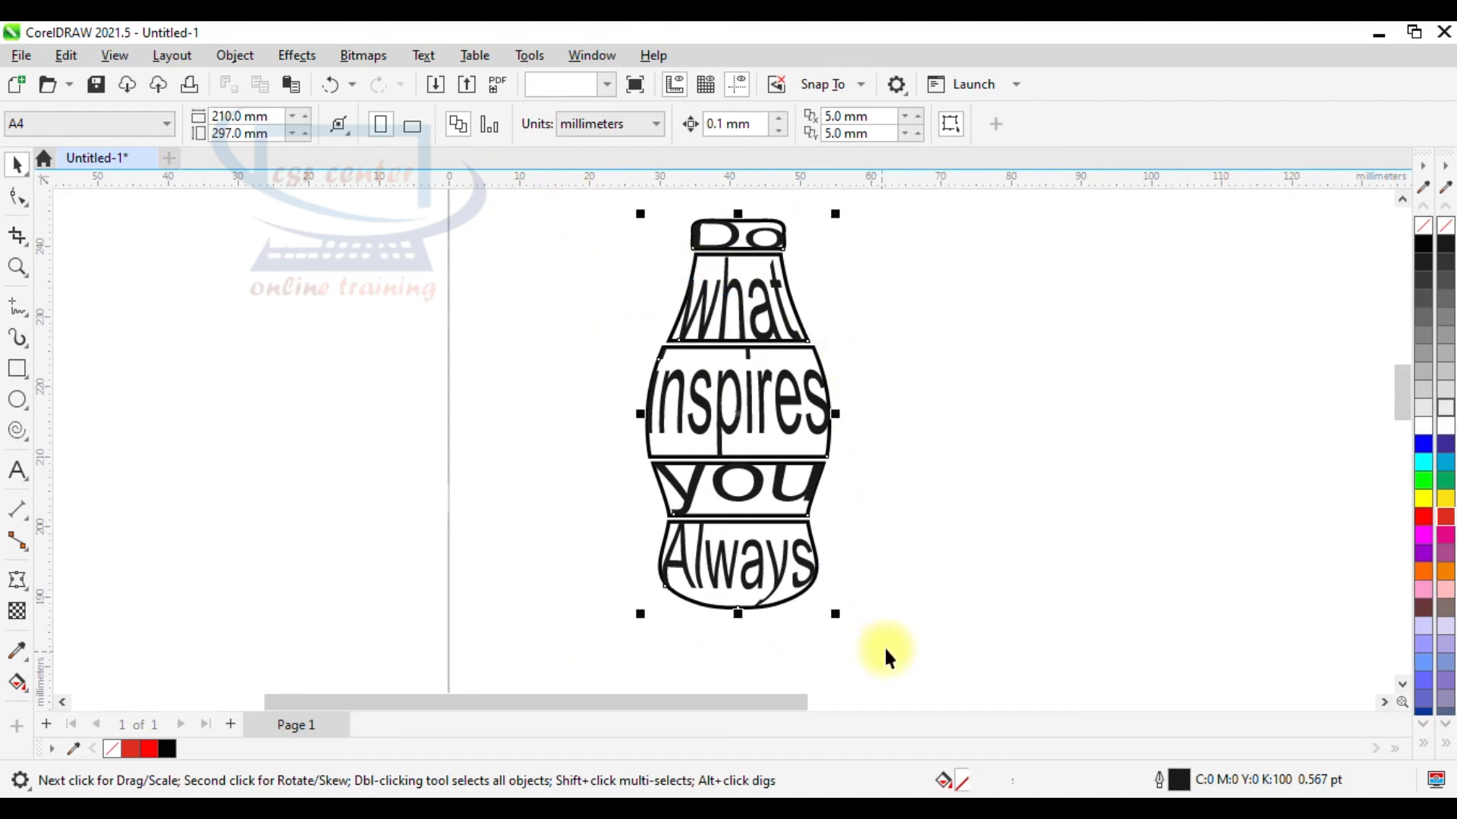
click(787, 231)
key(Delete)
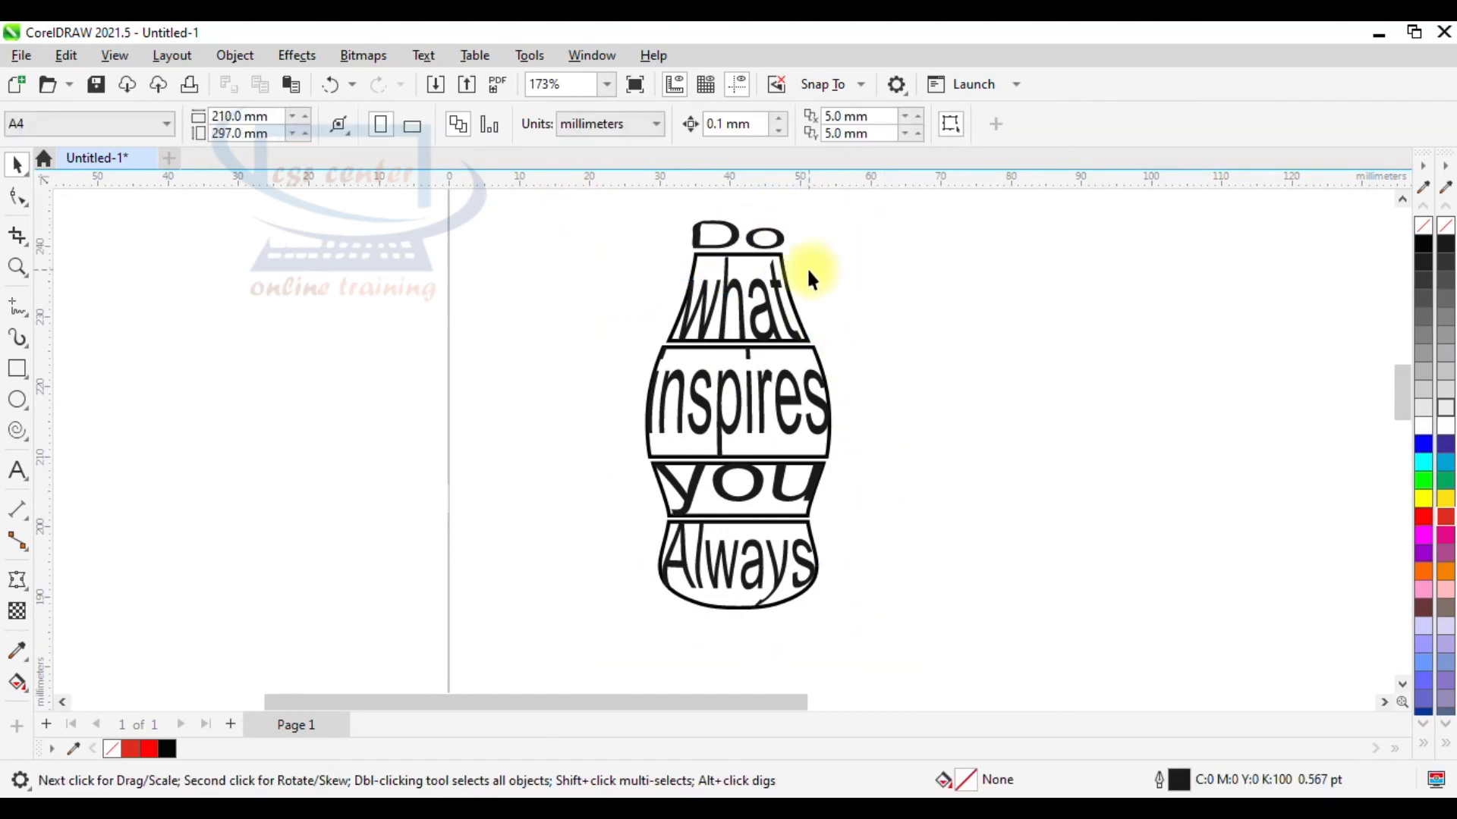
click(812, 349)
key(Delete)
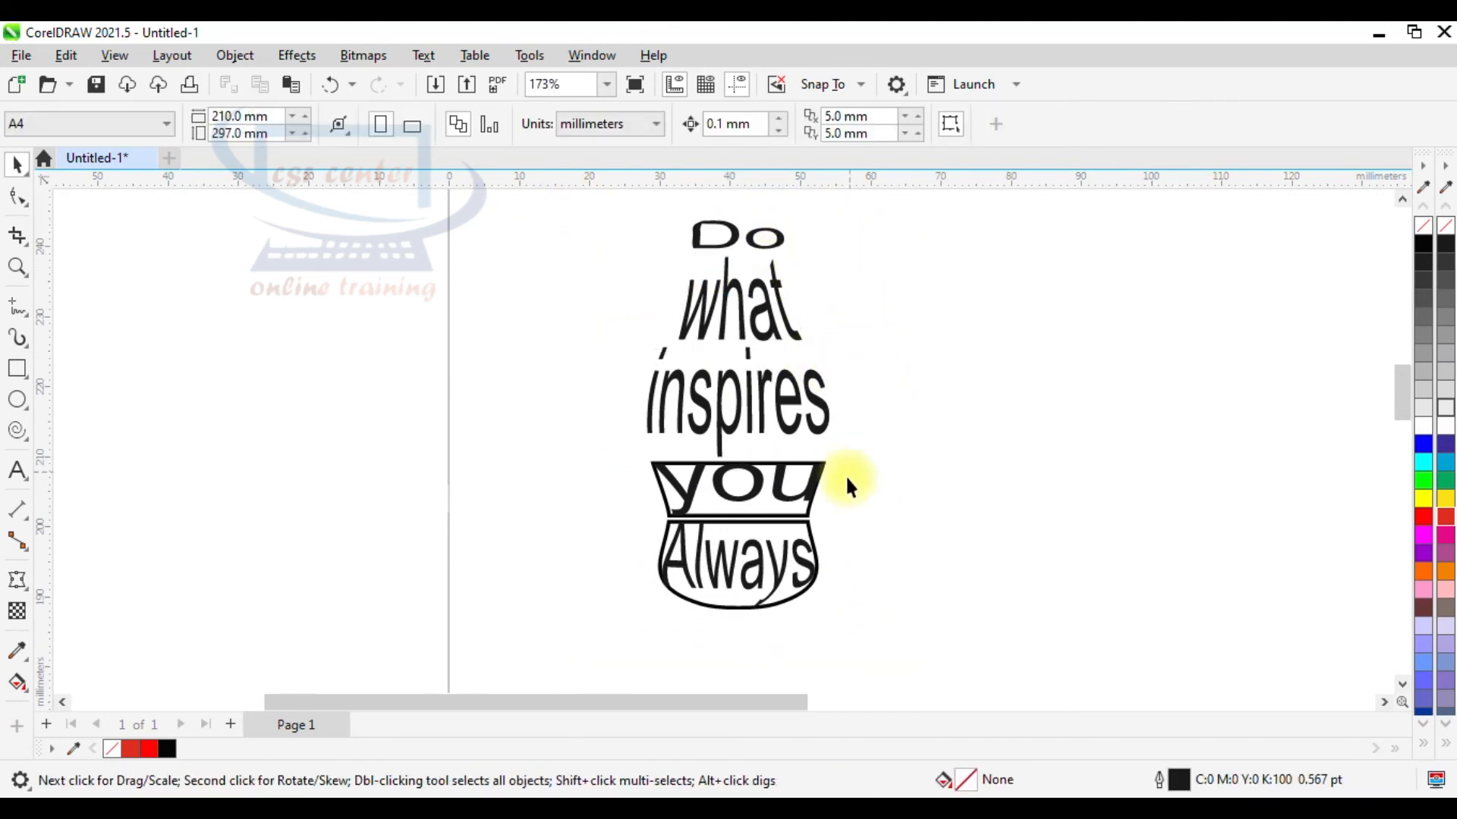
click(810, 509)
key(Delete)
click(815, 539)
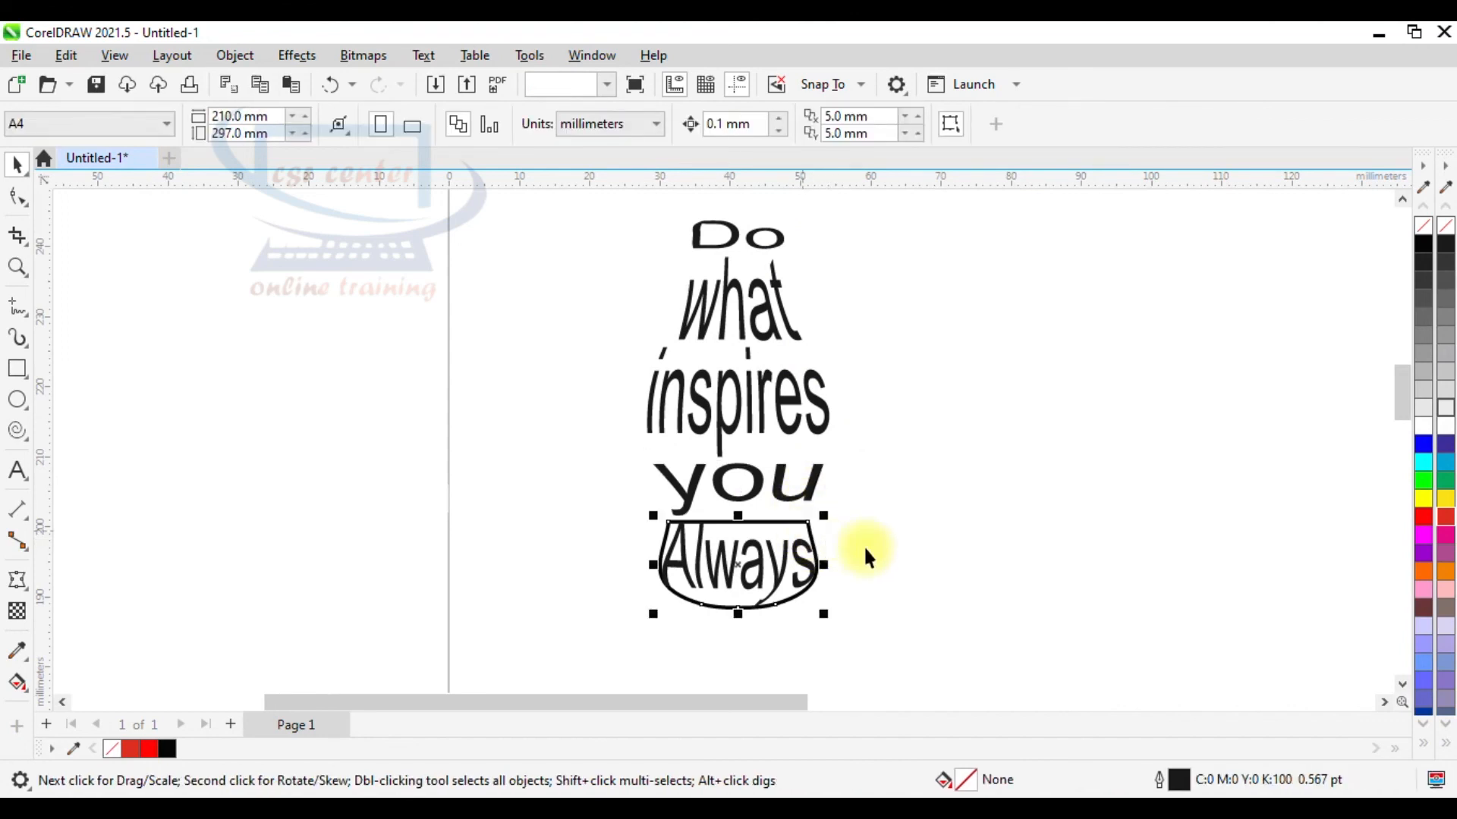
key(Delete)
Change the font of the words "Do", "what", "inspires" and "you" to Army
drag(589, 195, 873, 603)
click(745, 122)
click(654, 193)
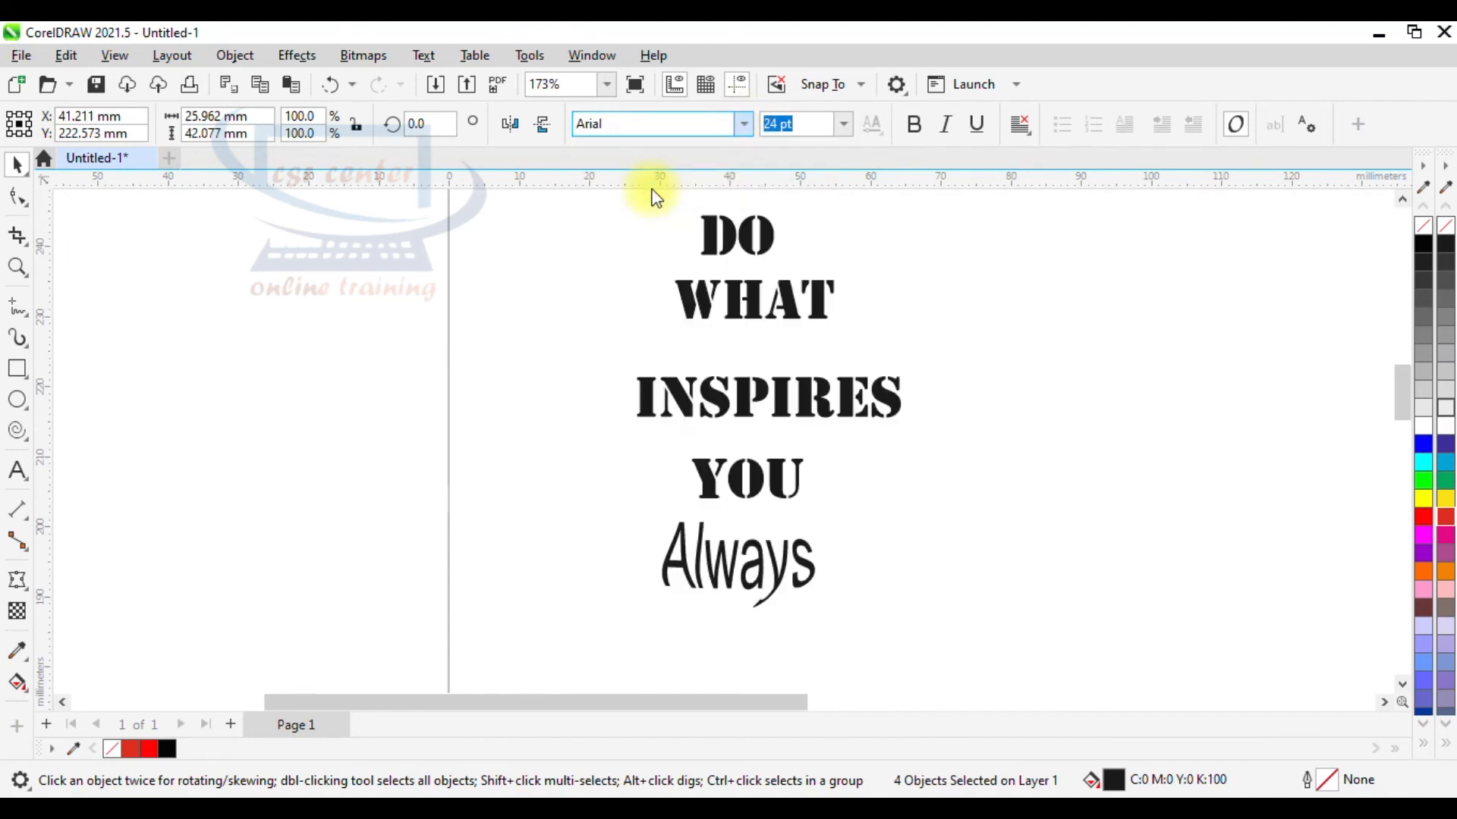
click(1027, 463)
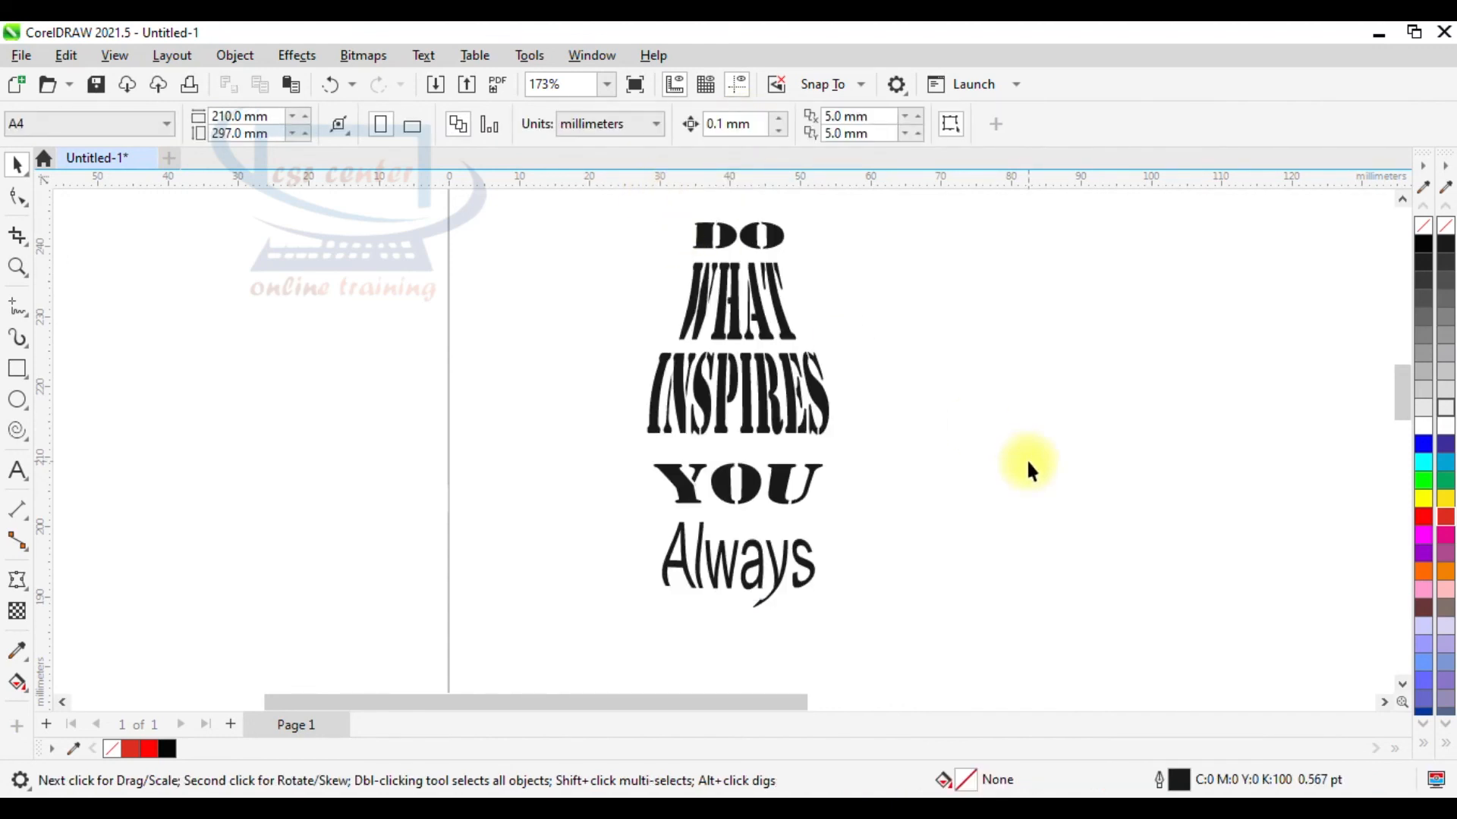
Move the word "you" up close beneath "inspires", and bring "Always" up close beneath "you"
scroll(1077, 407, down, 2)
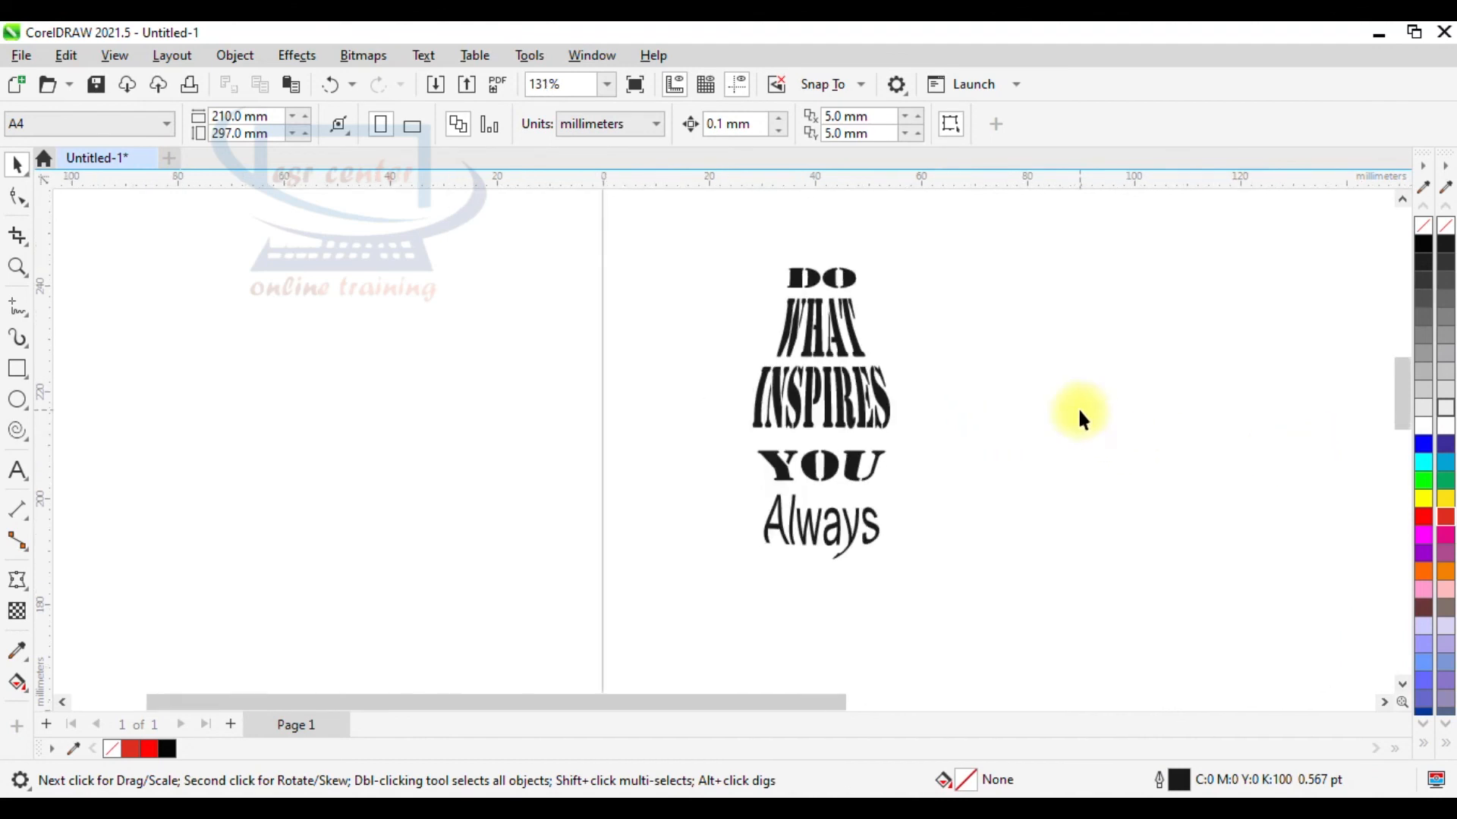
click(903, 704)
key(Tab)
key(Up)
key(Up)
key(Up)
key(Up)
key(Up)
key(Up)
key(Up)
key(Up)
key(Up)
key(Up)
key(Up)
key(Up)
key(Up)
key(Up)
key(Up)
key(Up)
key(Up)
key(Up)
key(Up)
key(Up)
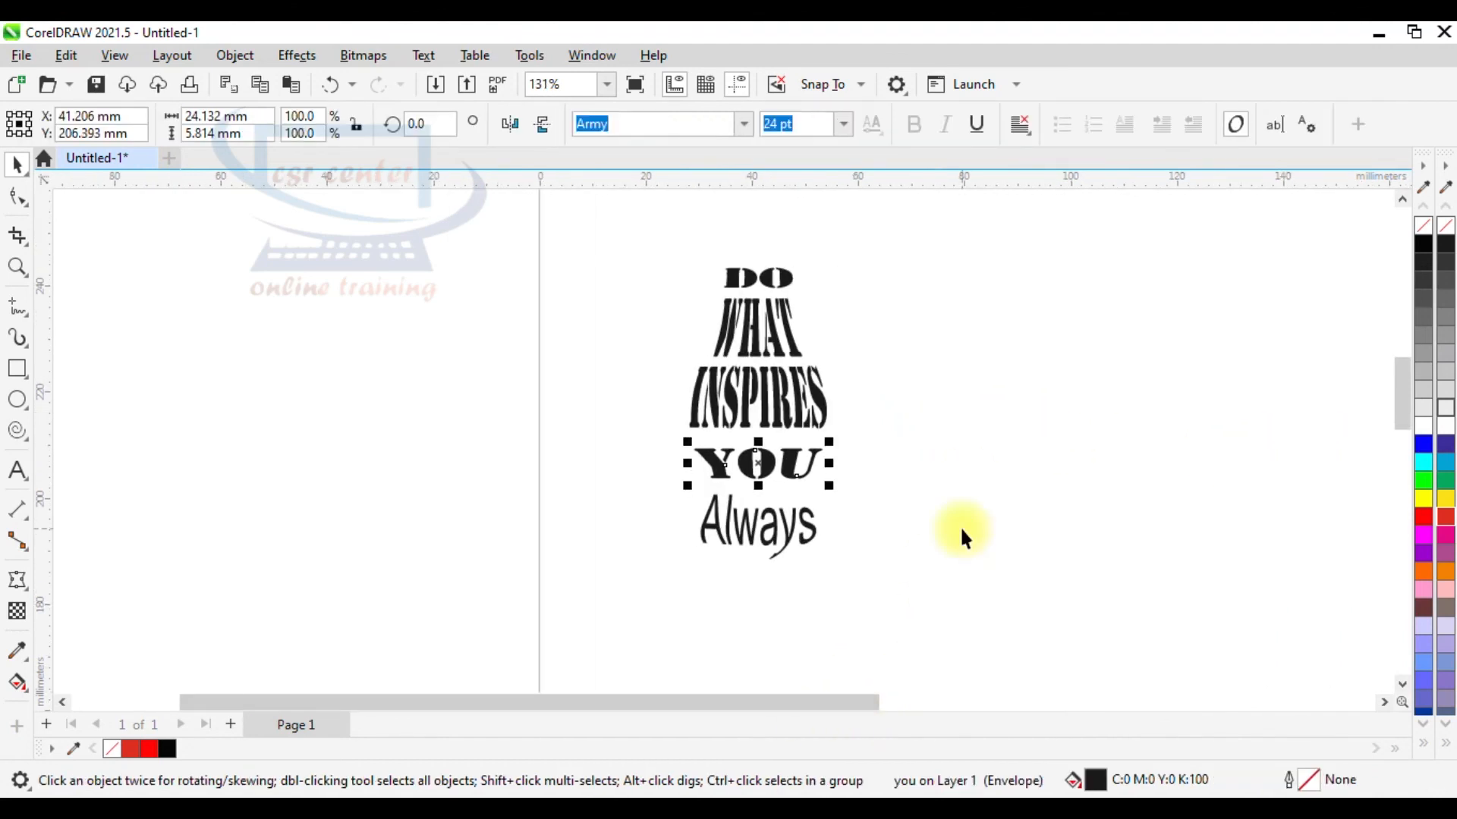
click(900, 594)
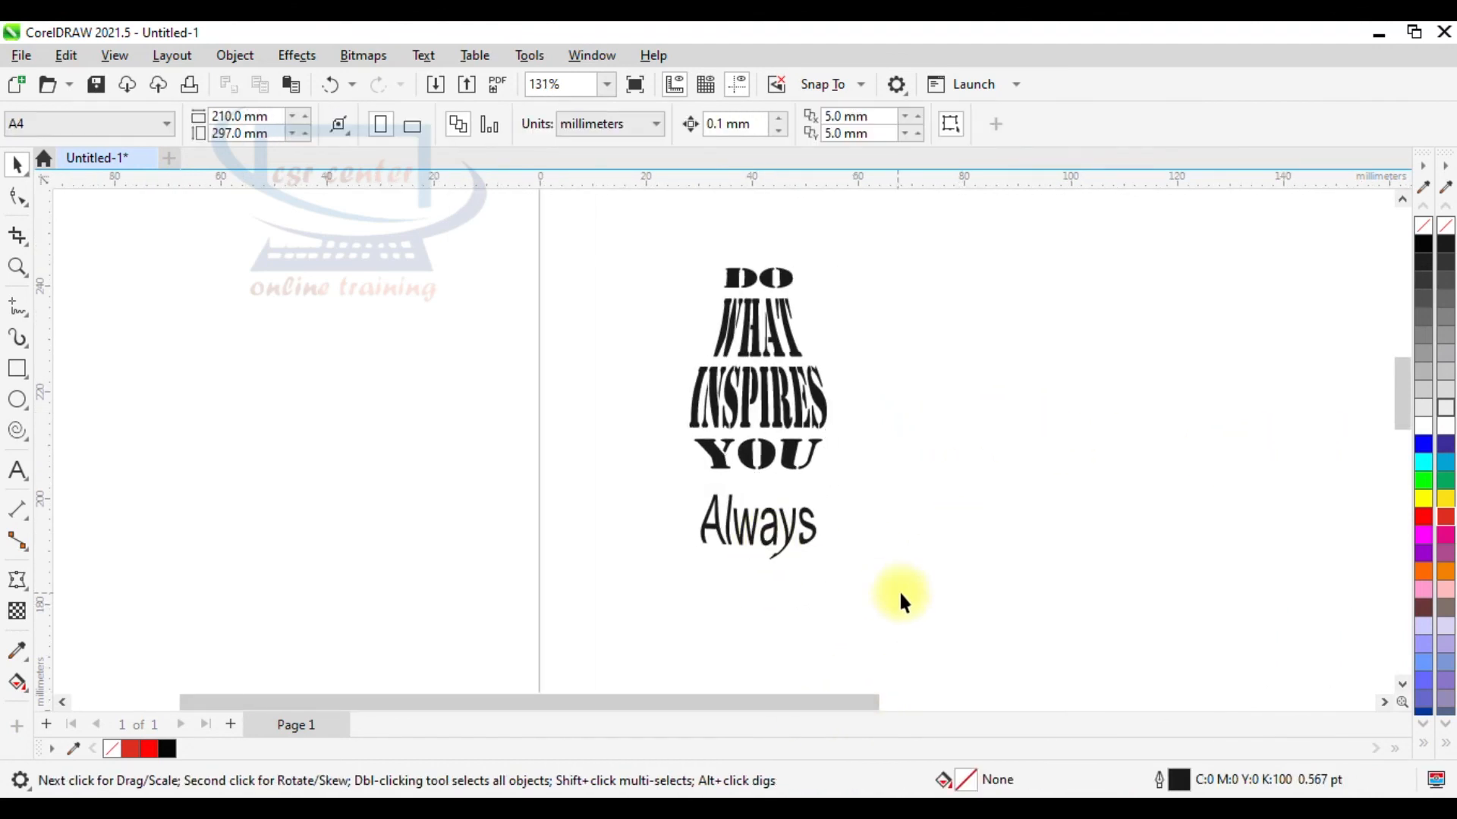
click(770, 529)
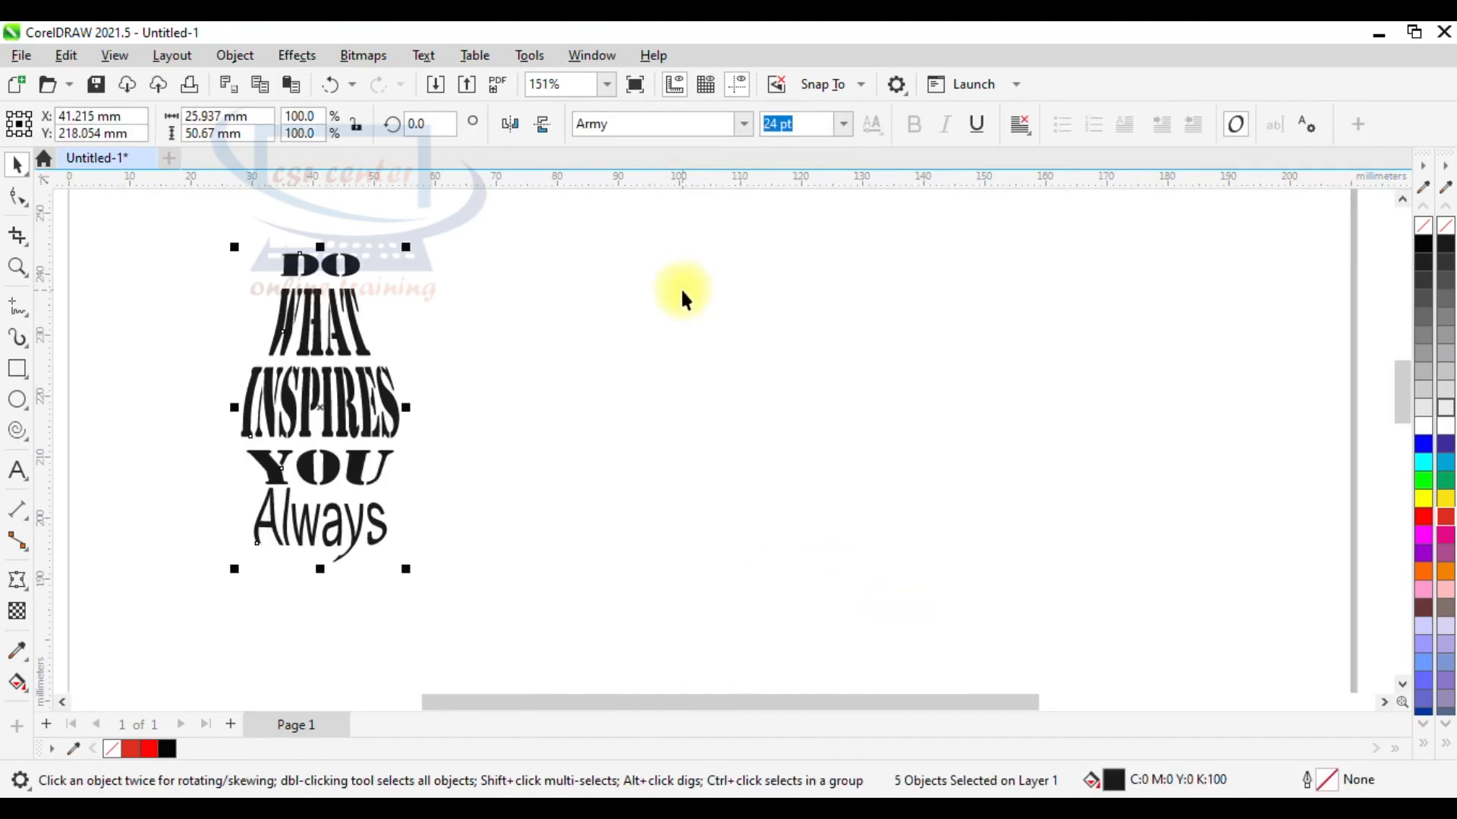
Set the font of all five words to Stencil Std
click(745, 123)
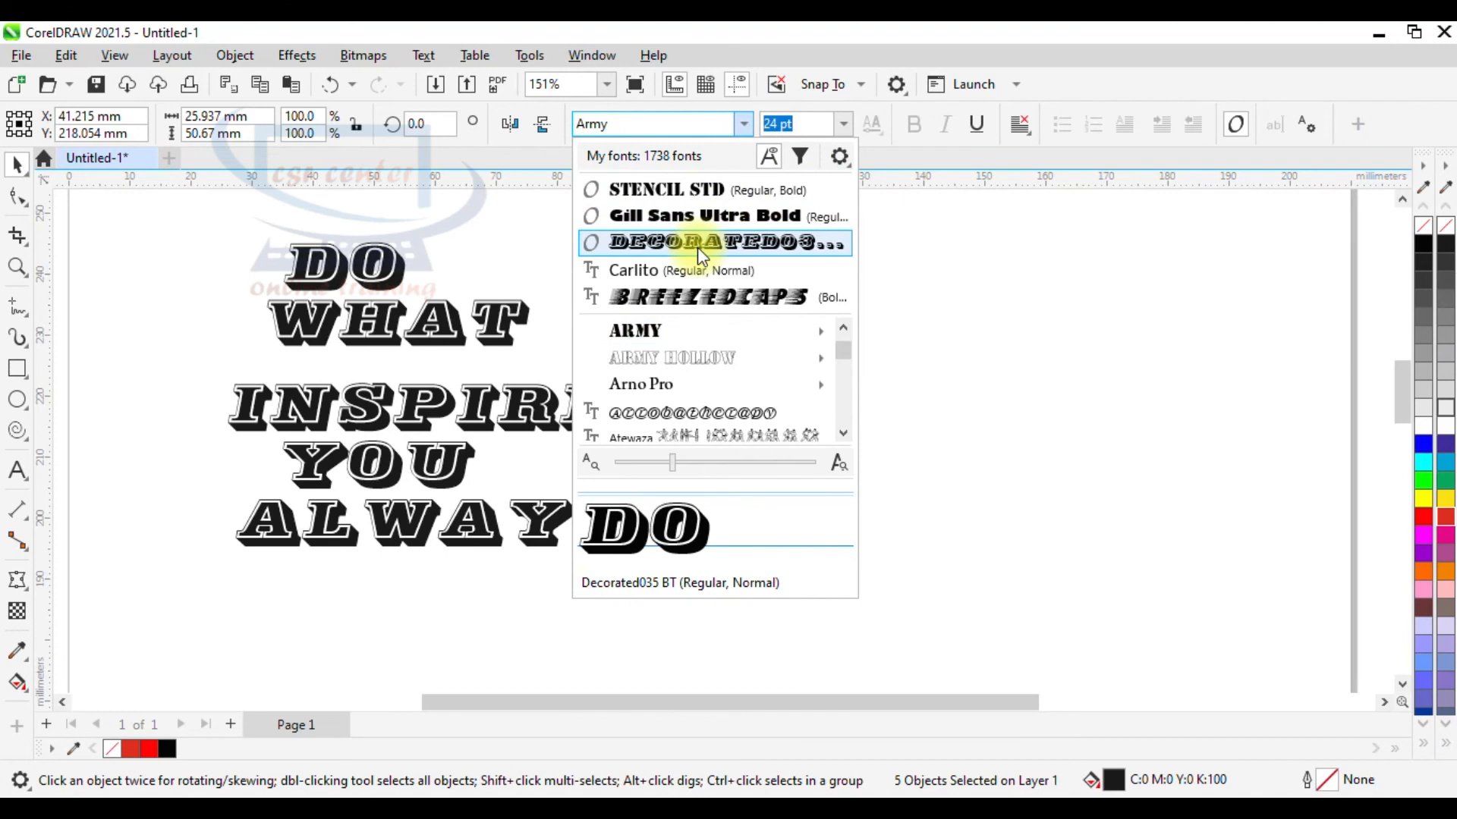
click(689, 192)
click(562, 421)
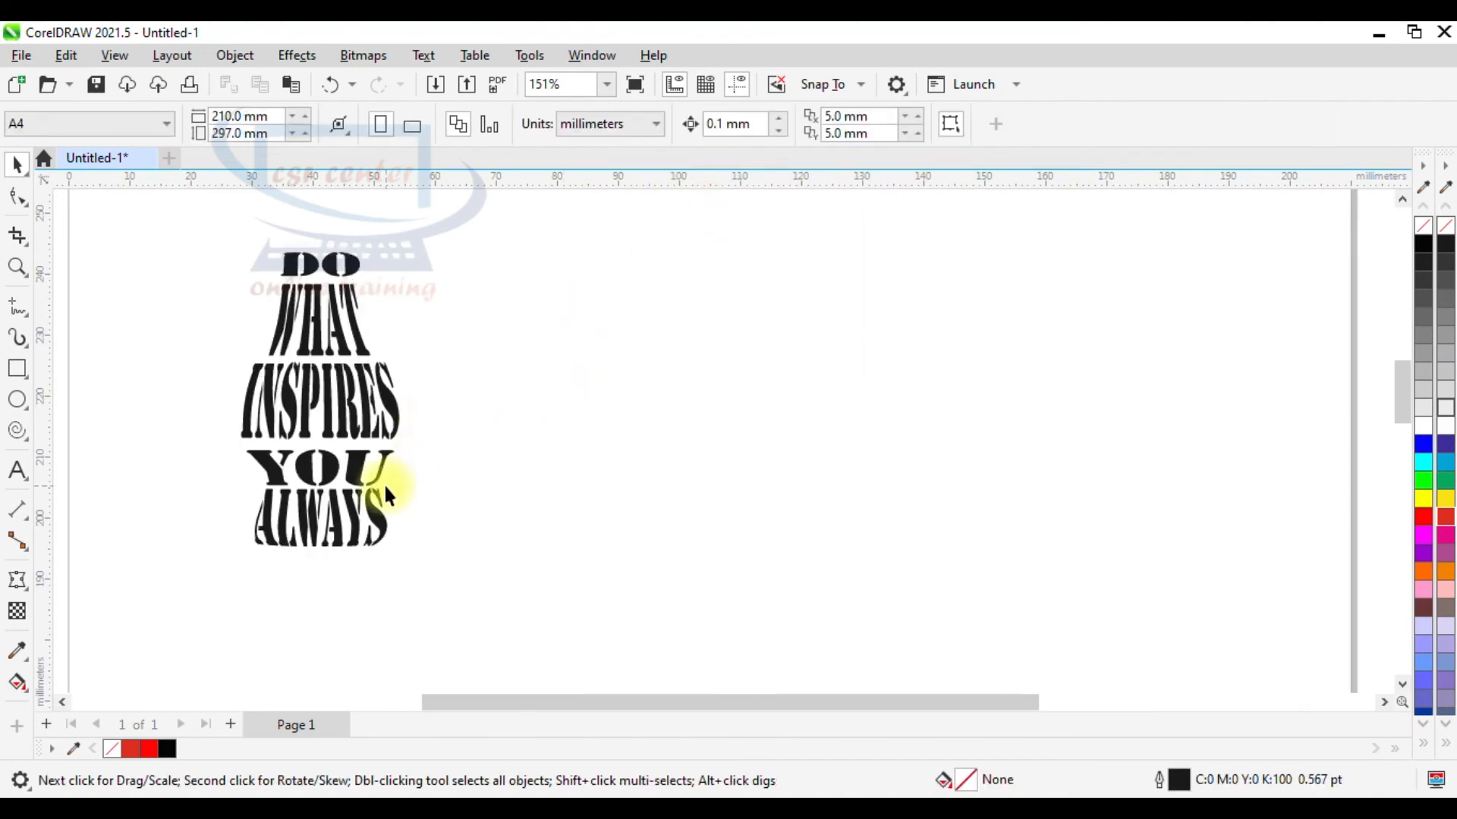
Narrow the word "inspires" slightly from both sides to about 22.7 mm wide
scroll(302, 378, up, 3)
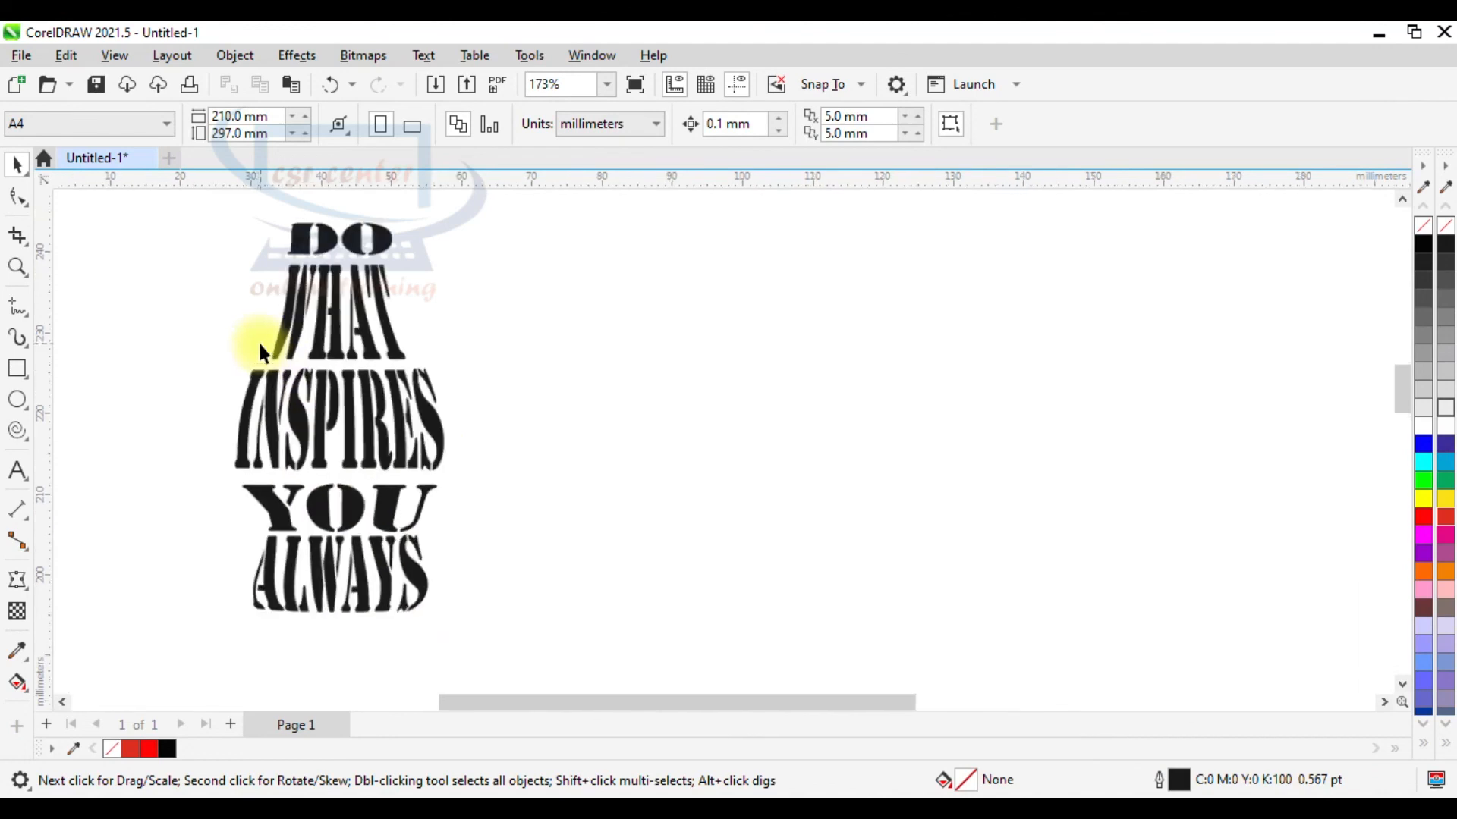
click(436, 436)
drag(476, 428, 463, 427)
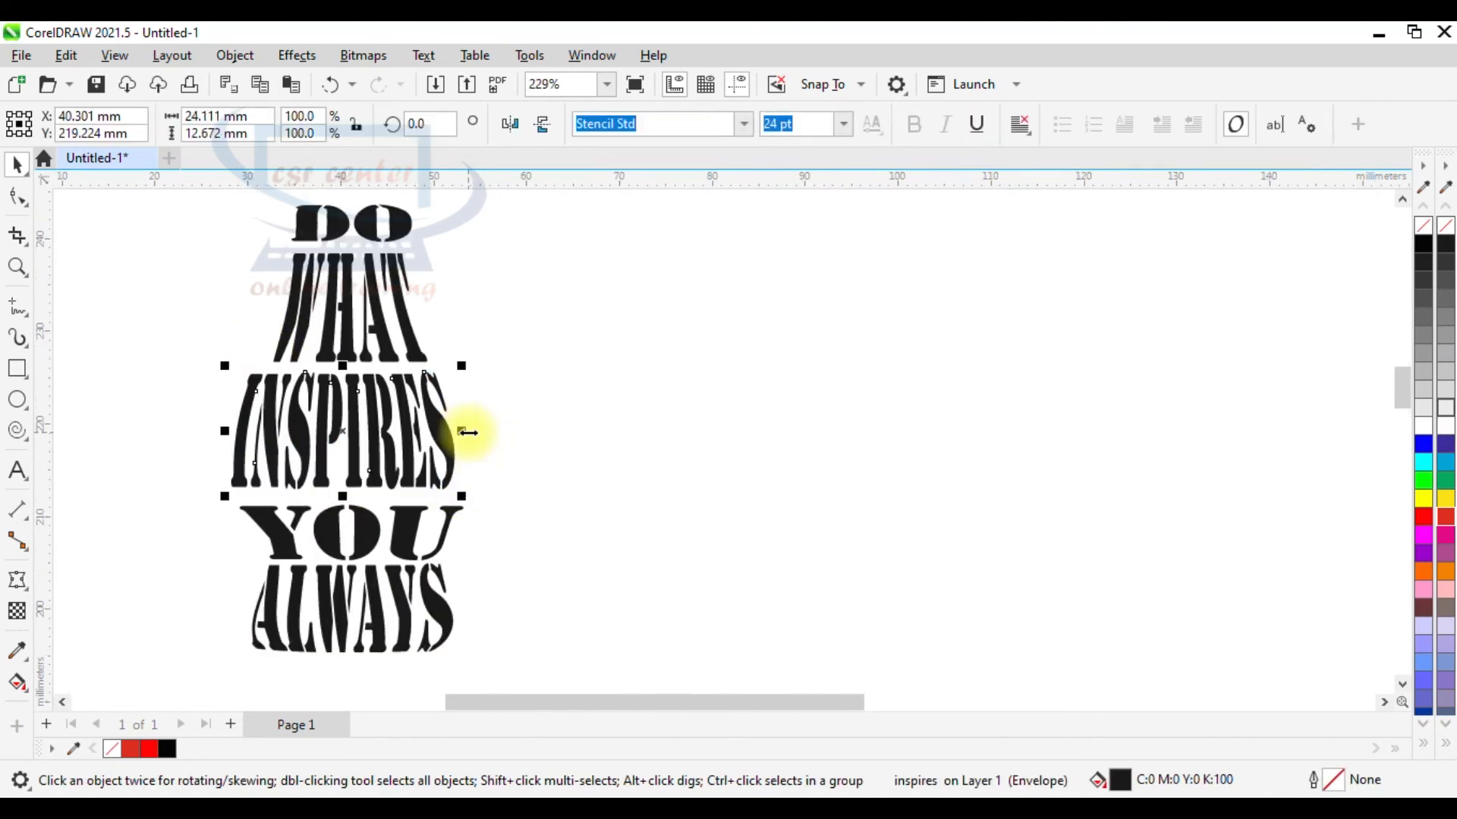
click(625, 498)
click(375, 447)
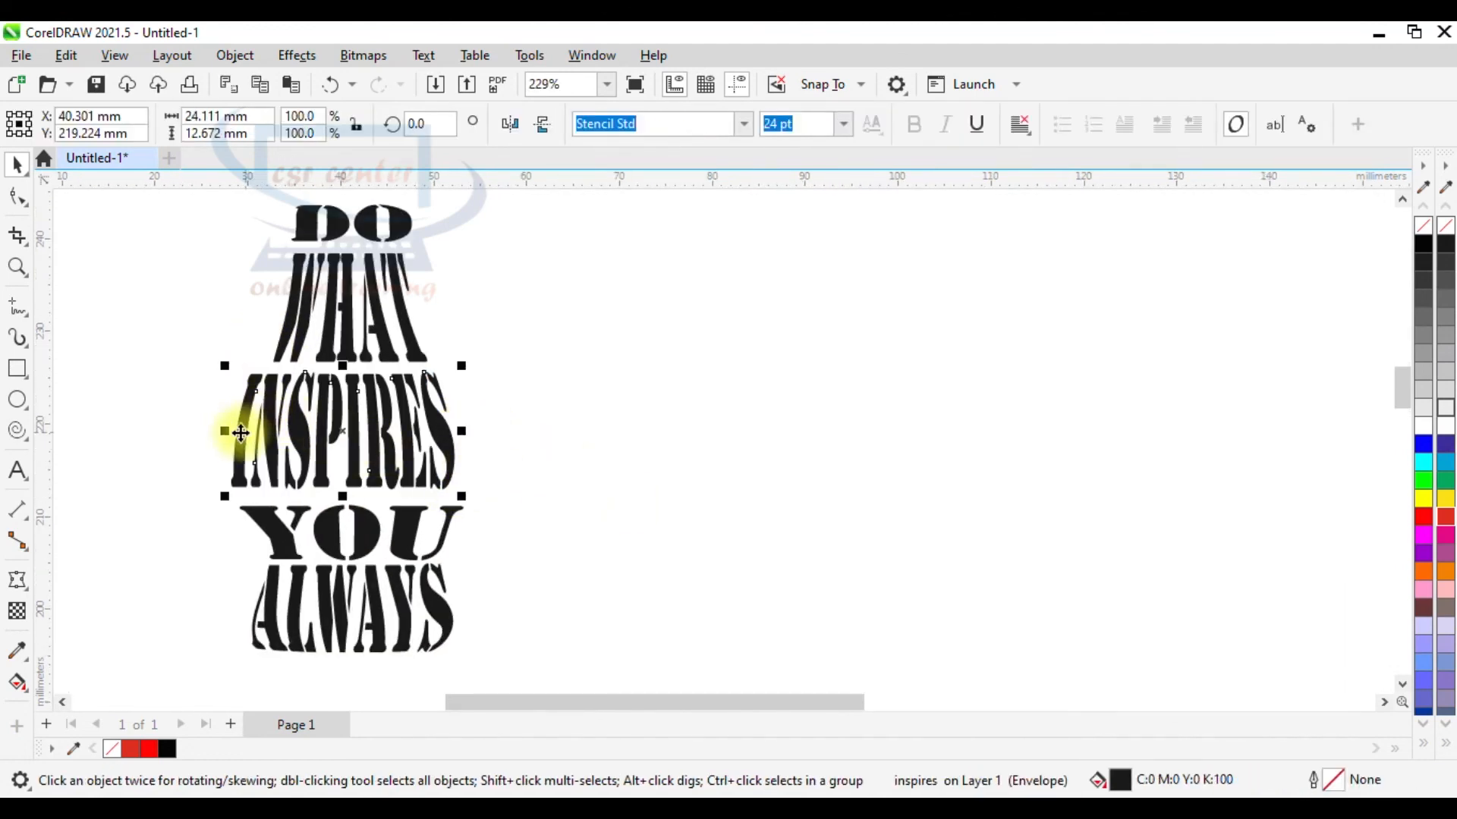
drag(228, 425, 240, 425)
key(F4)
key(F5)
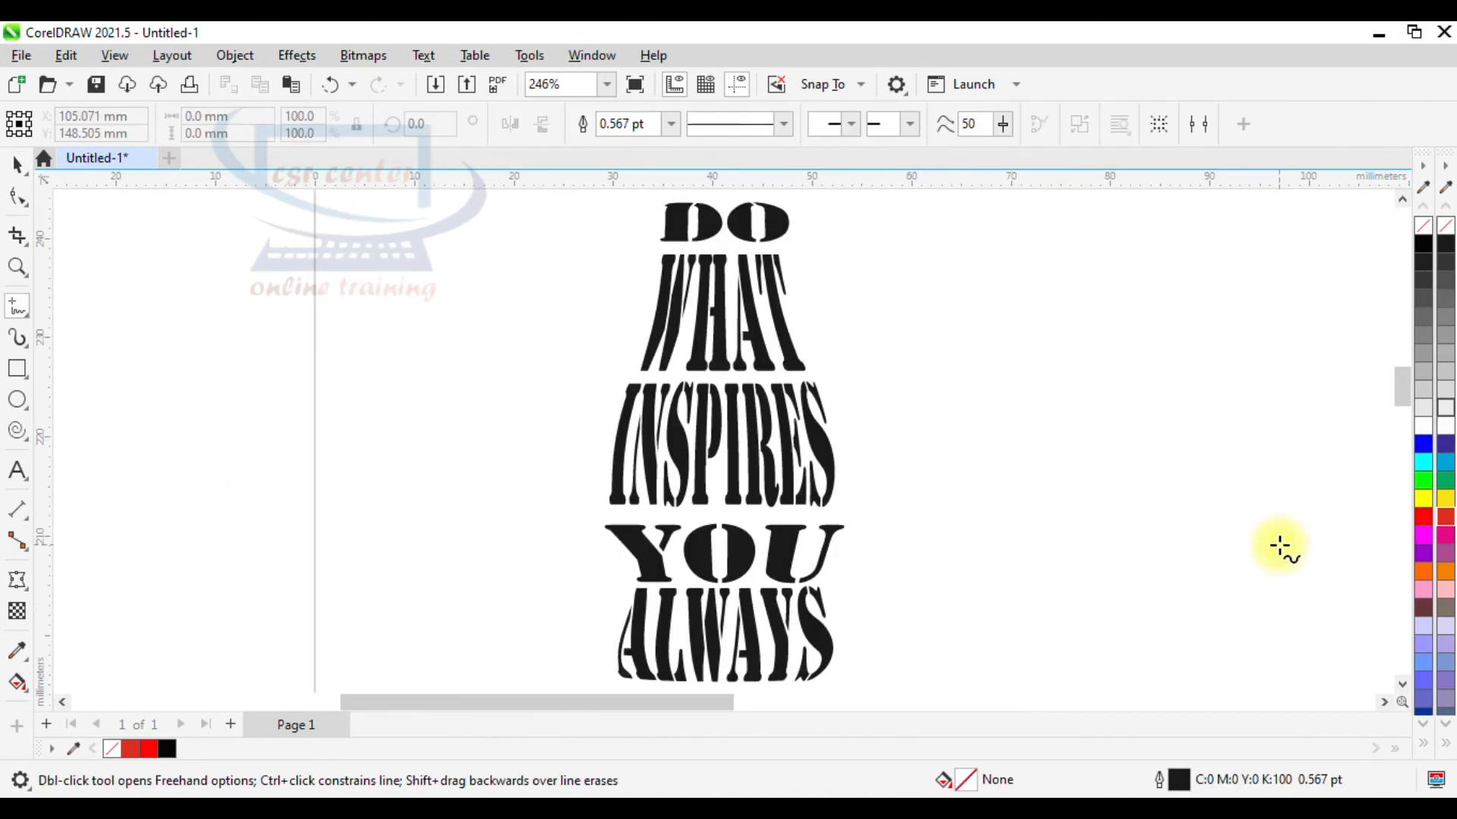
key(space)
Fill the word "inspires" with red and the words "what" and "you" with blue
click(826, 448)
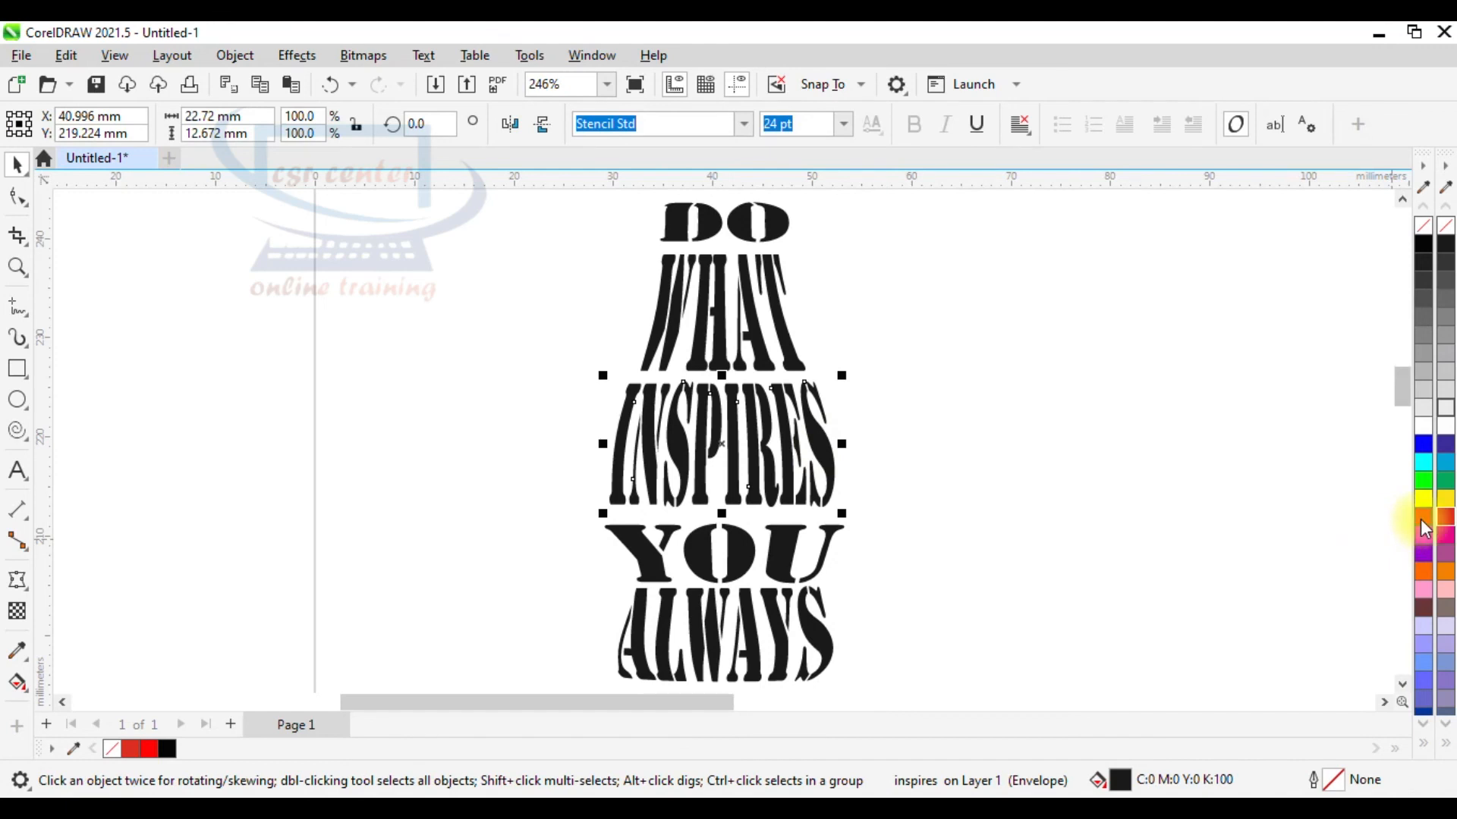
click(1423, 522)
click(804, 554)
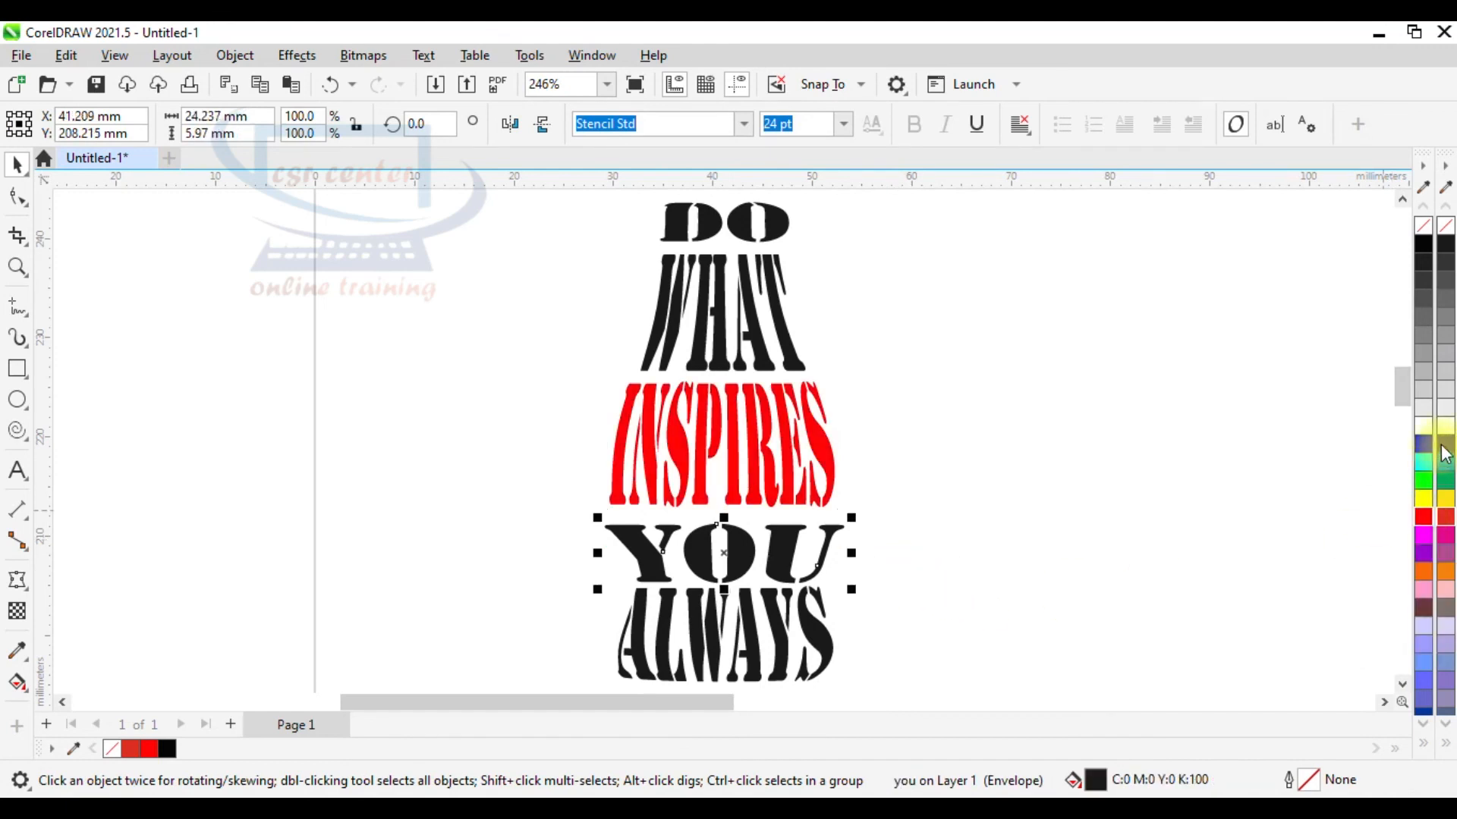
click(1423, 444)
click(969, 454)
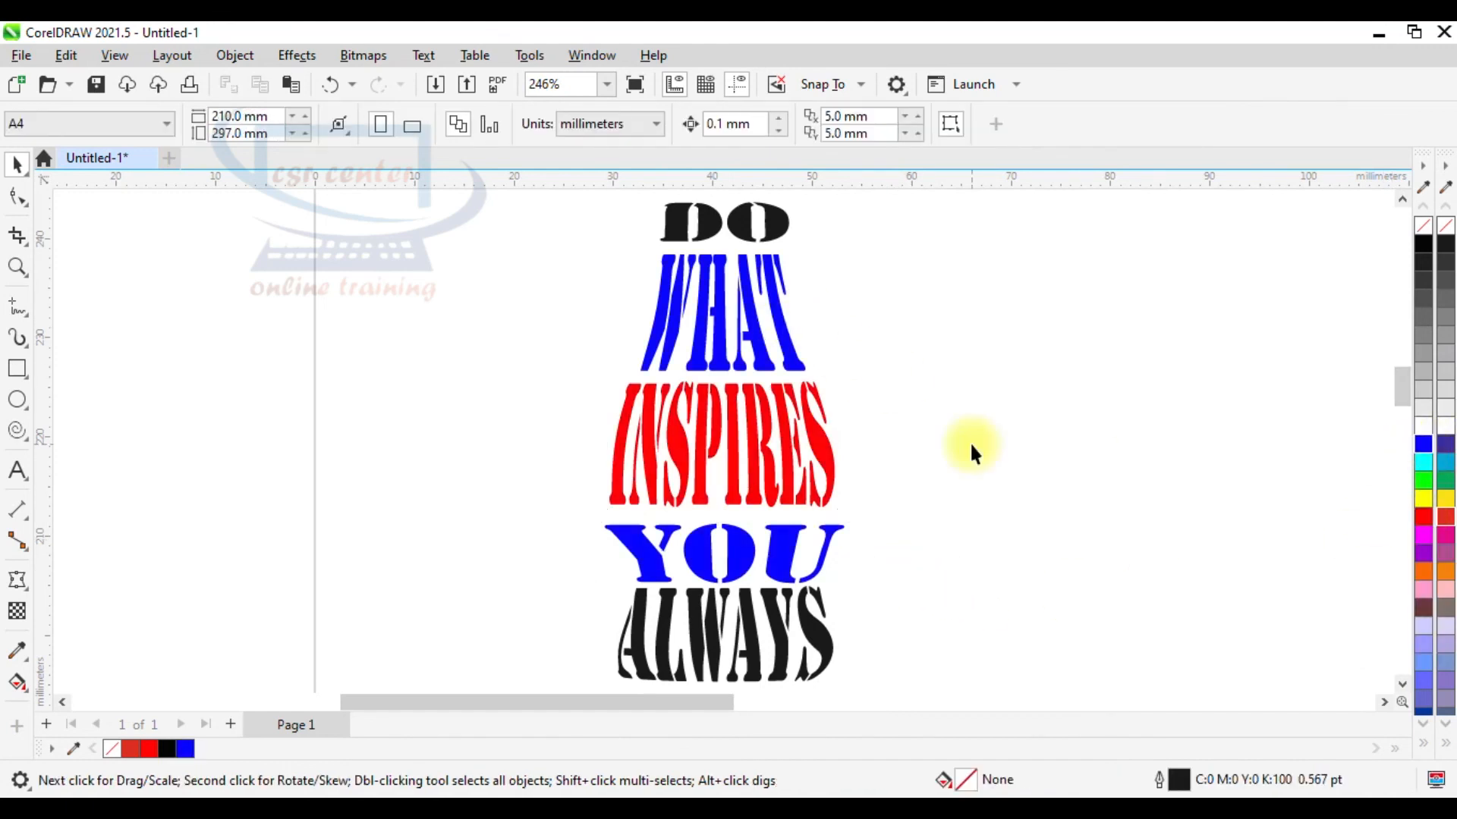